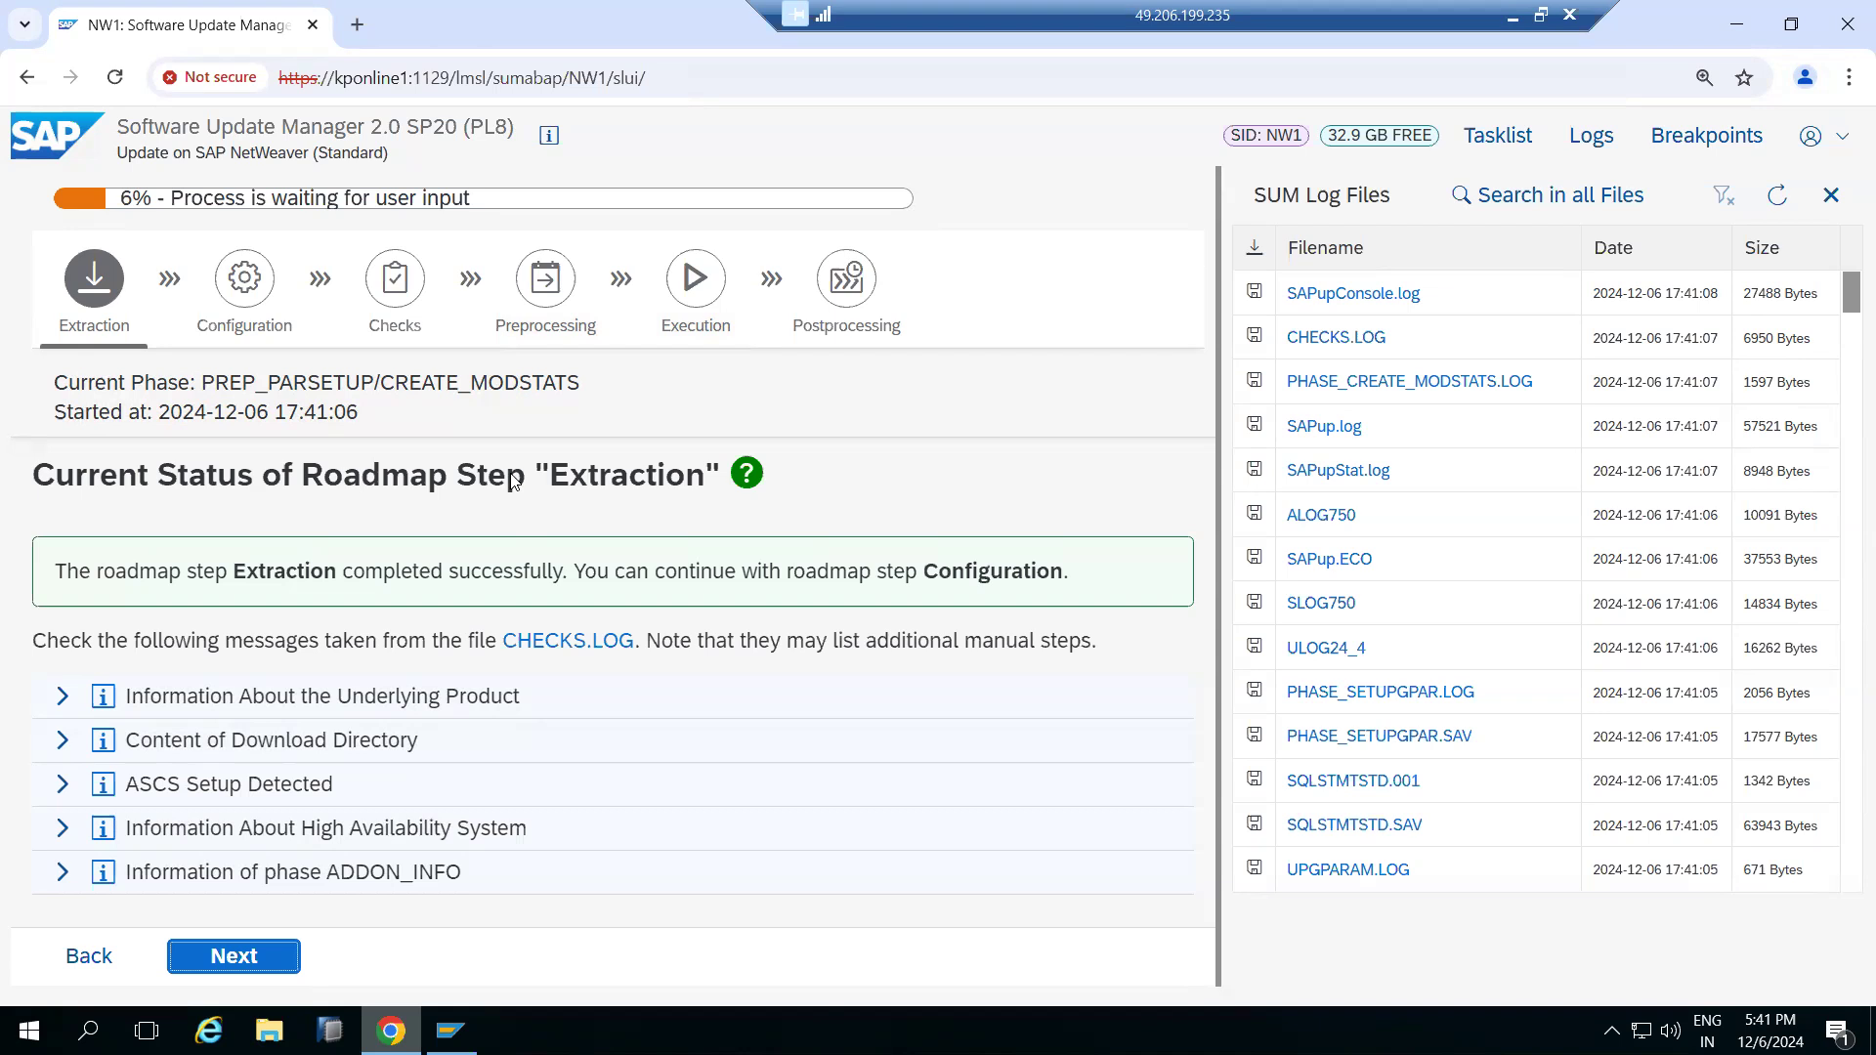
# Continue from the completed Extraction roadmap step to Configuration
pyautogui.click(706, 574)
pyautogui.click(228, 970)
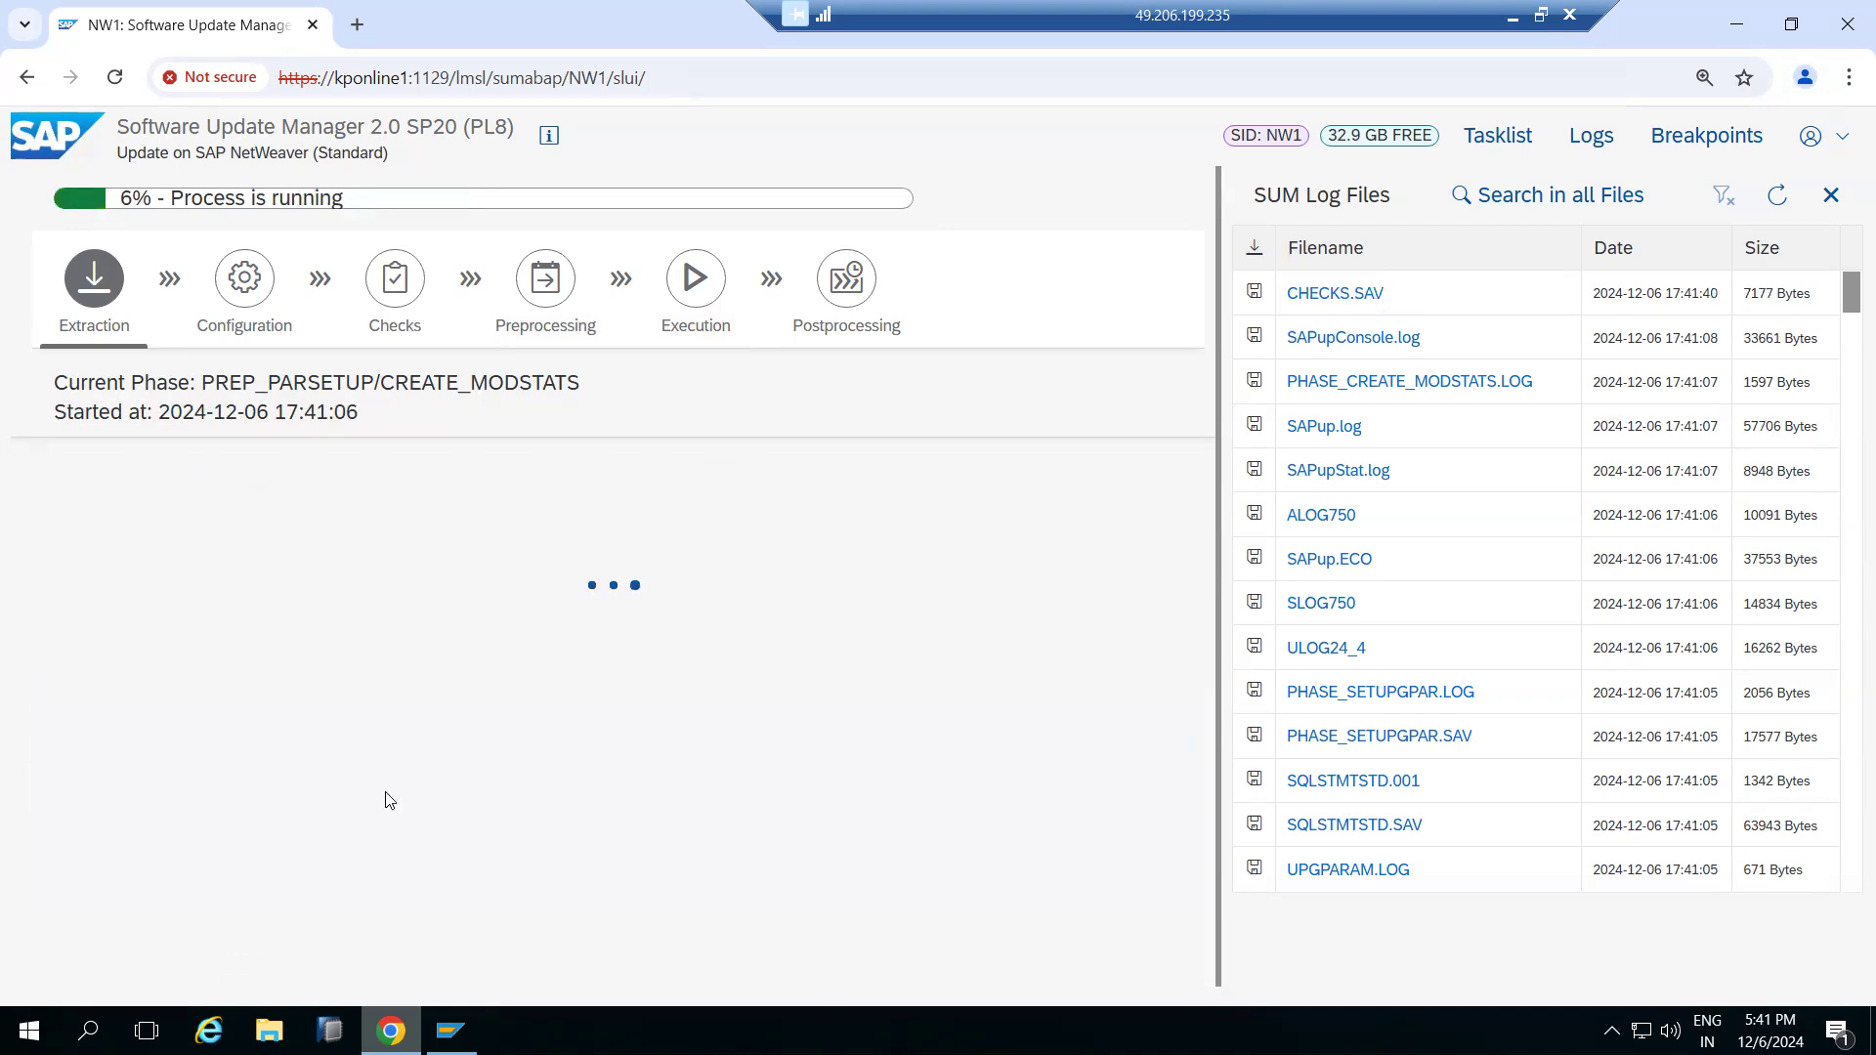
# Refresh the SUM log file list and review the archive mode and parallel process settings
pyautogui.click(1779, 195)
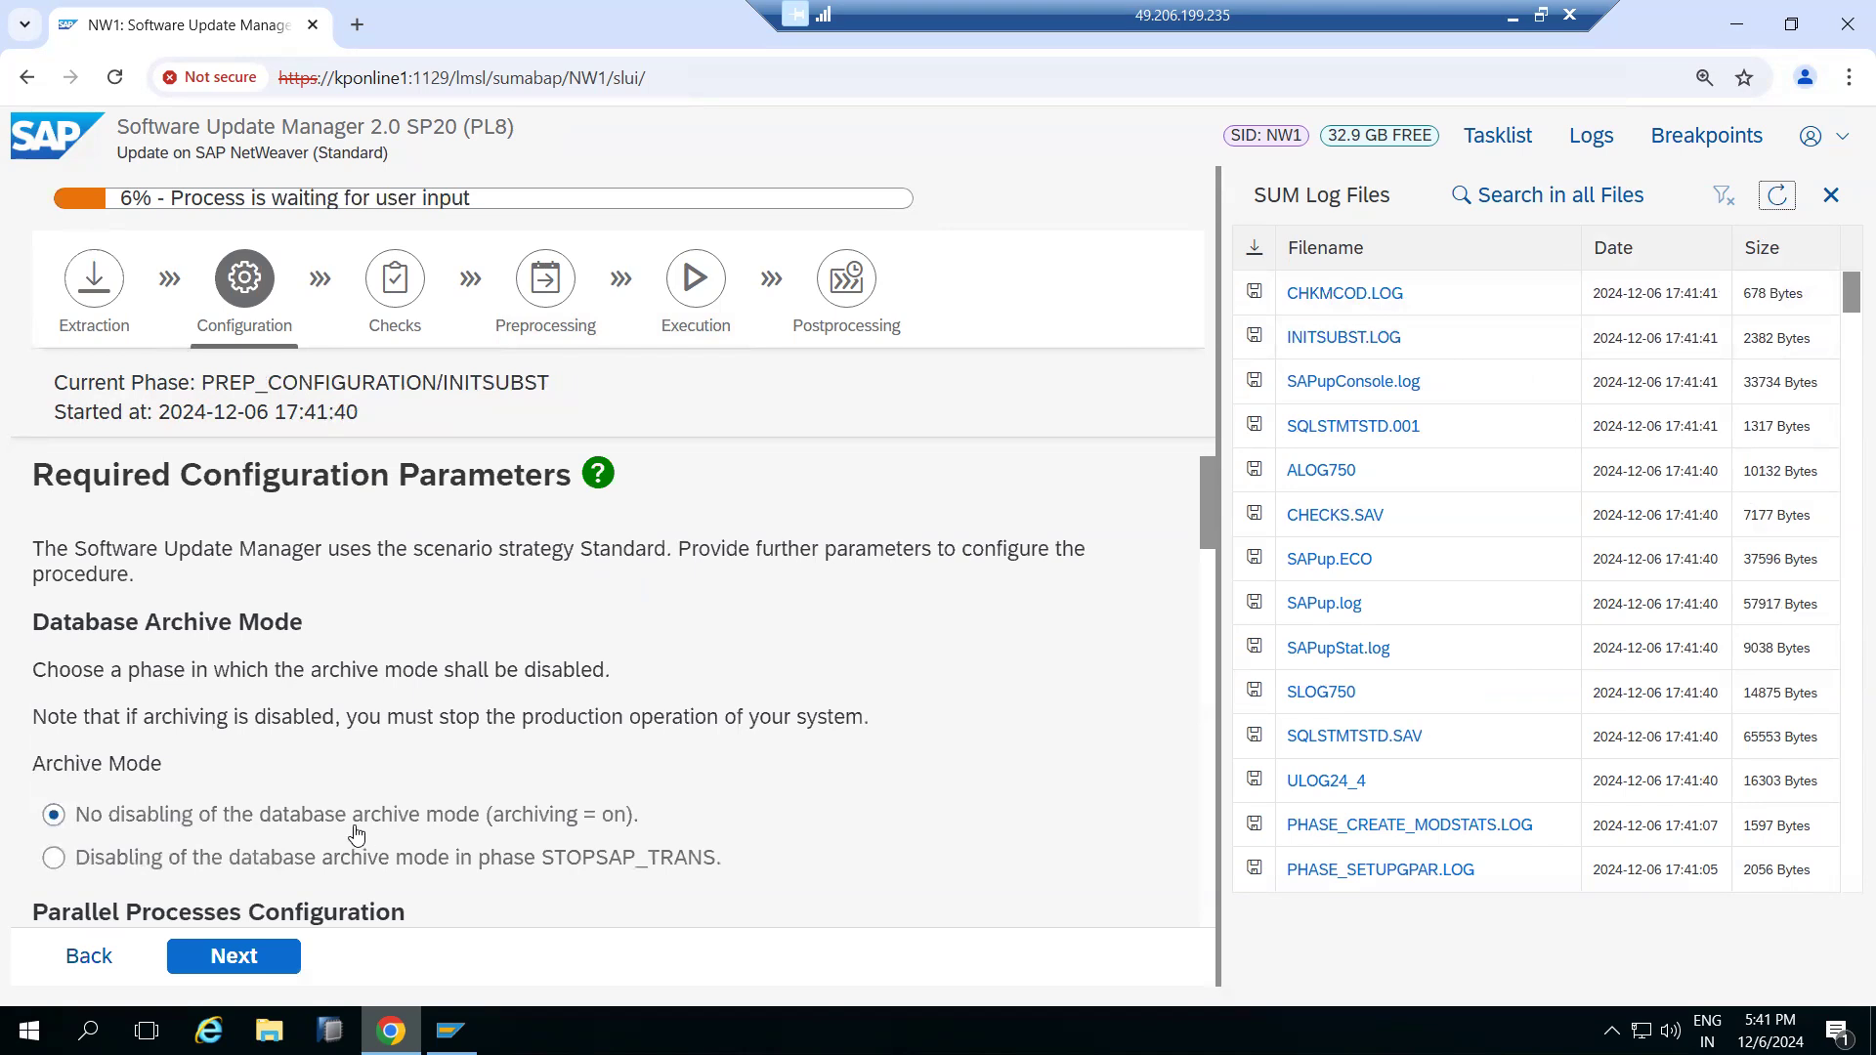
pyautogui.scroll(-3, 355, 833)
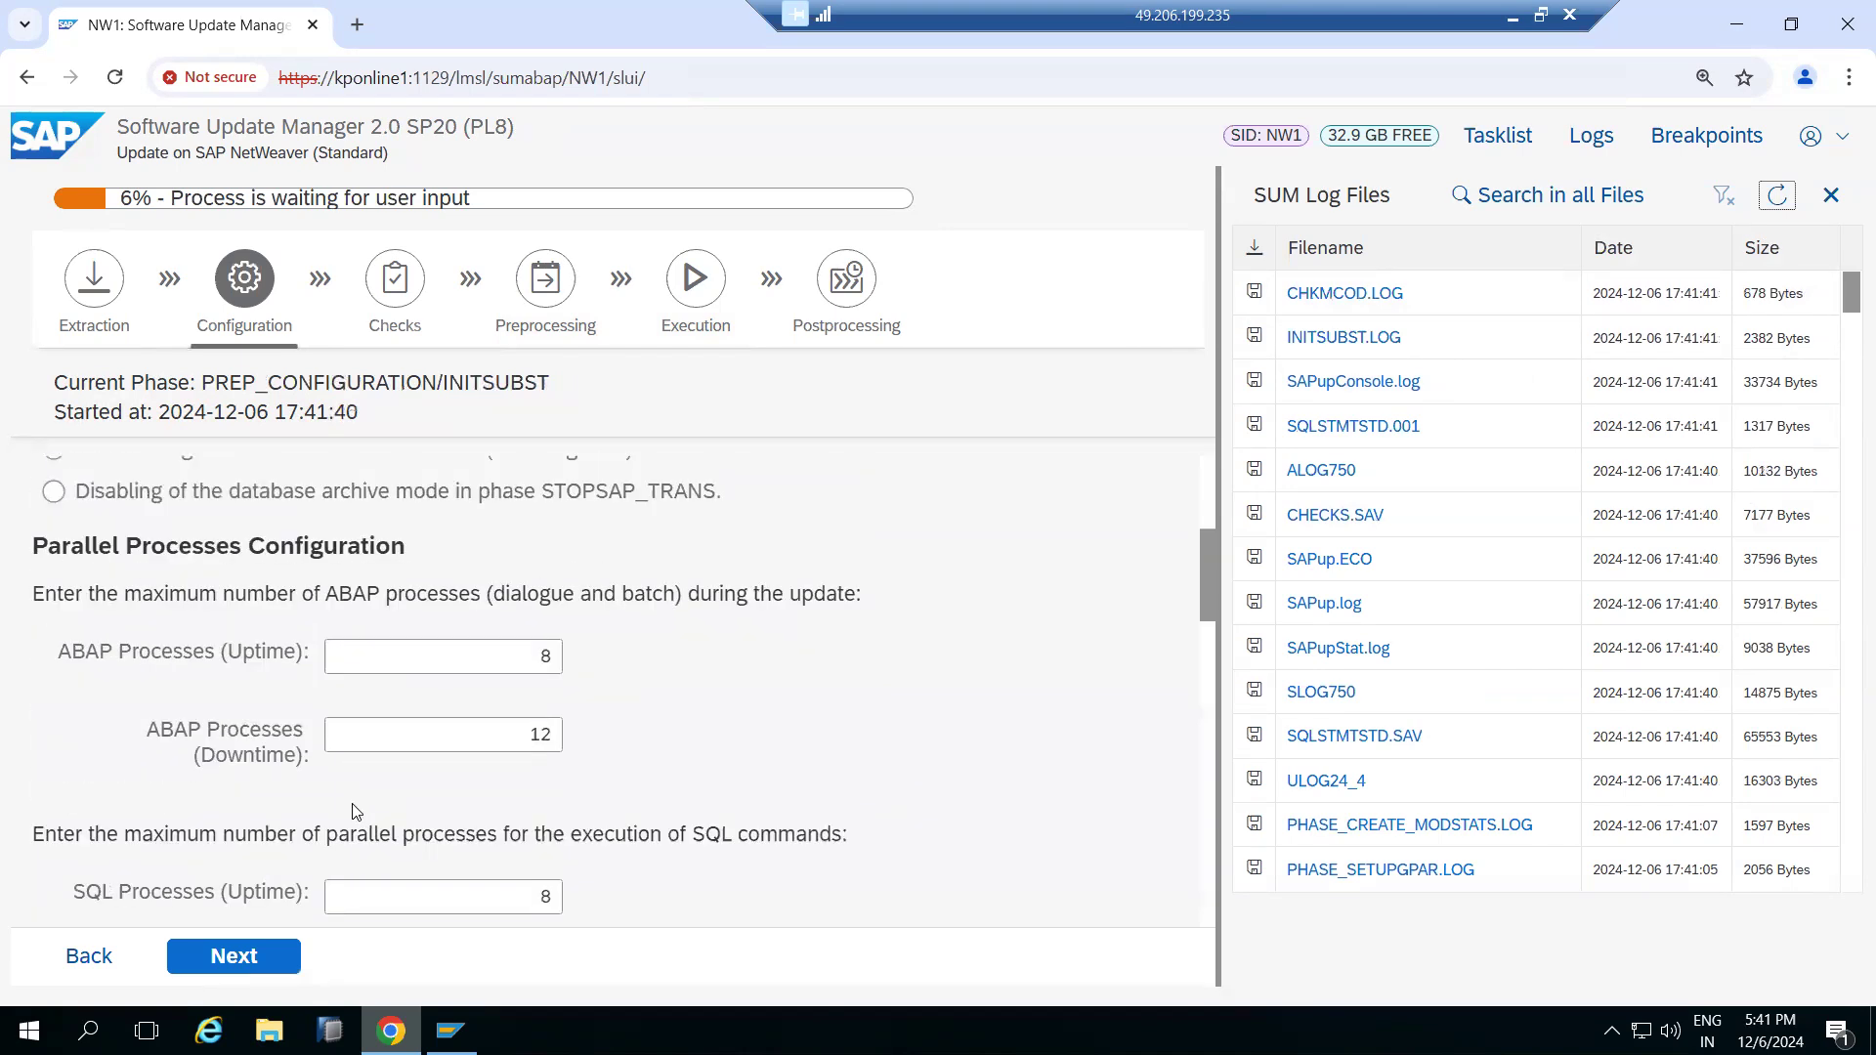
pyautogui.moveTo(493, 658); pyautogui.dragTo(575, 665)
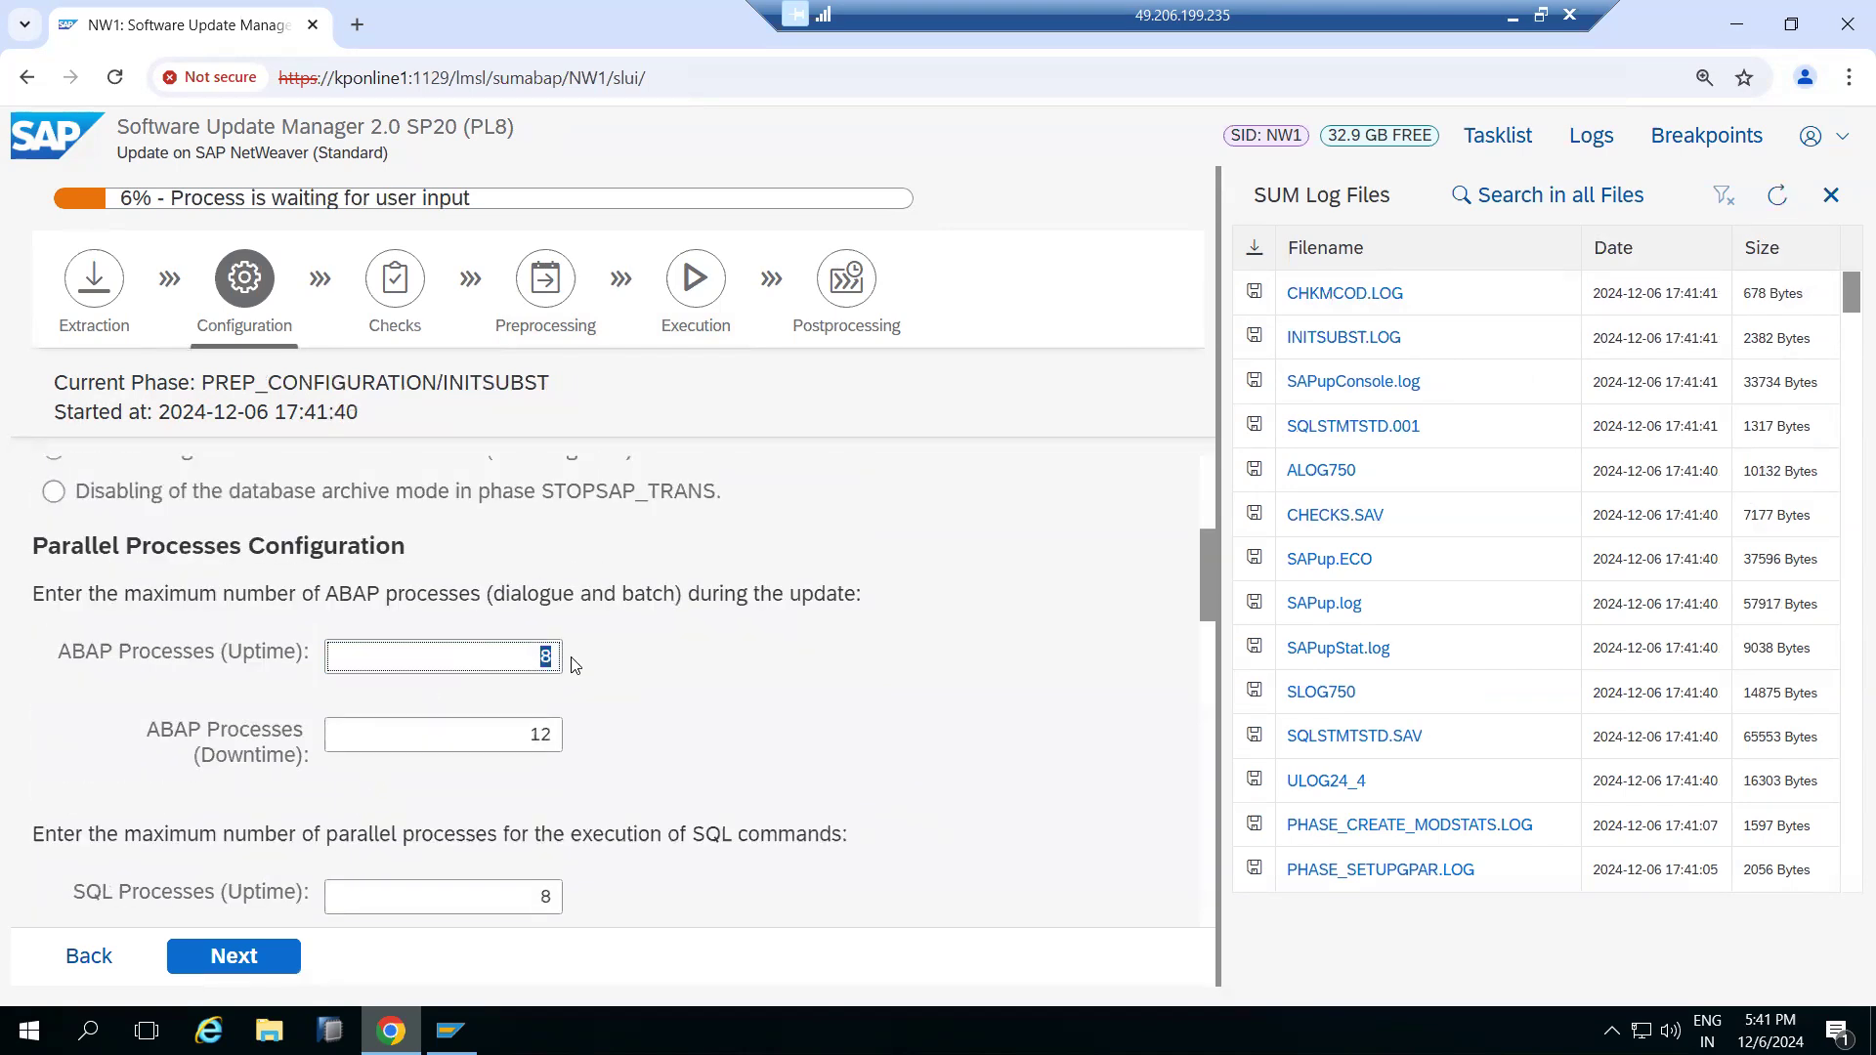
pyautogui.scroll(-1, 569, 672)
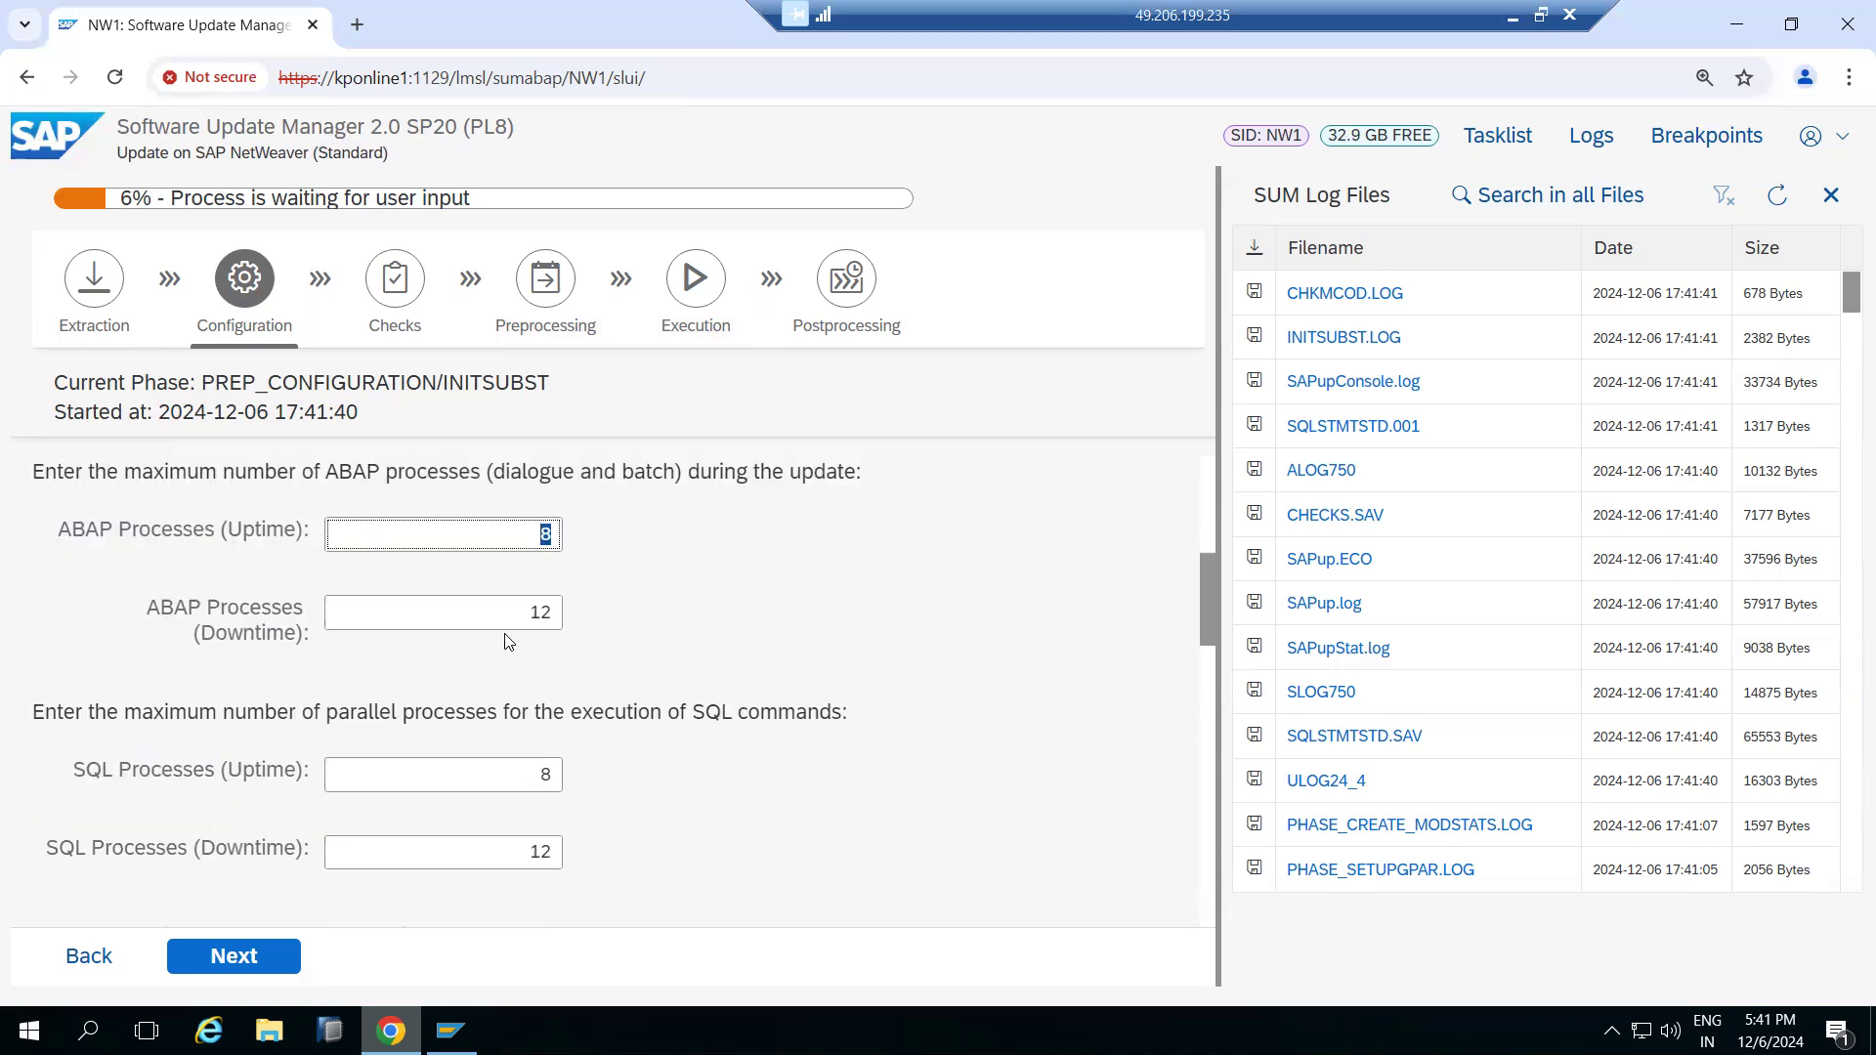
pyautogui.moveTo(521, 618); pyautogui.dragTo(575, 620)
pyautogui.scroll(-1, 563, 696)
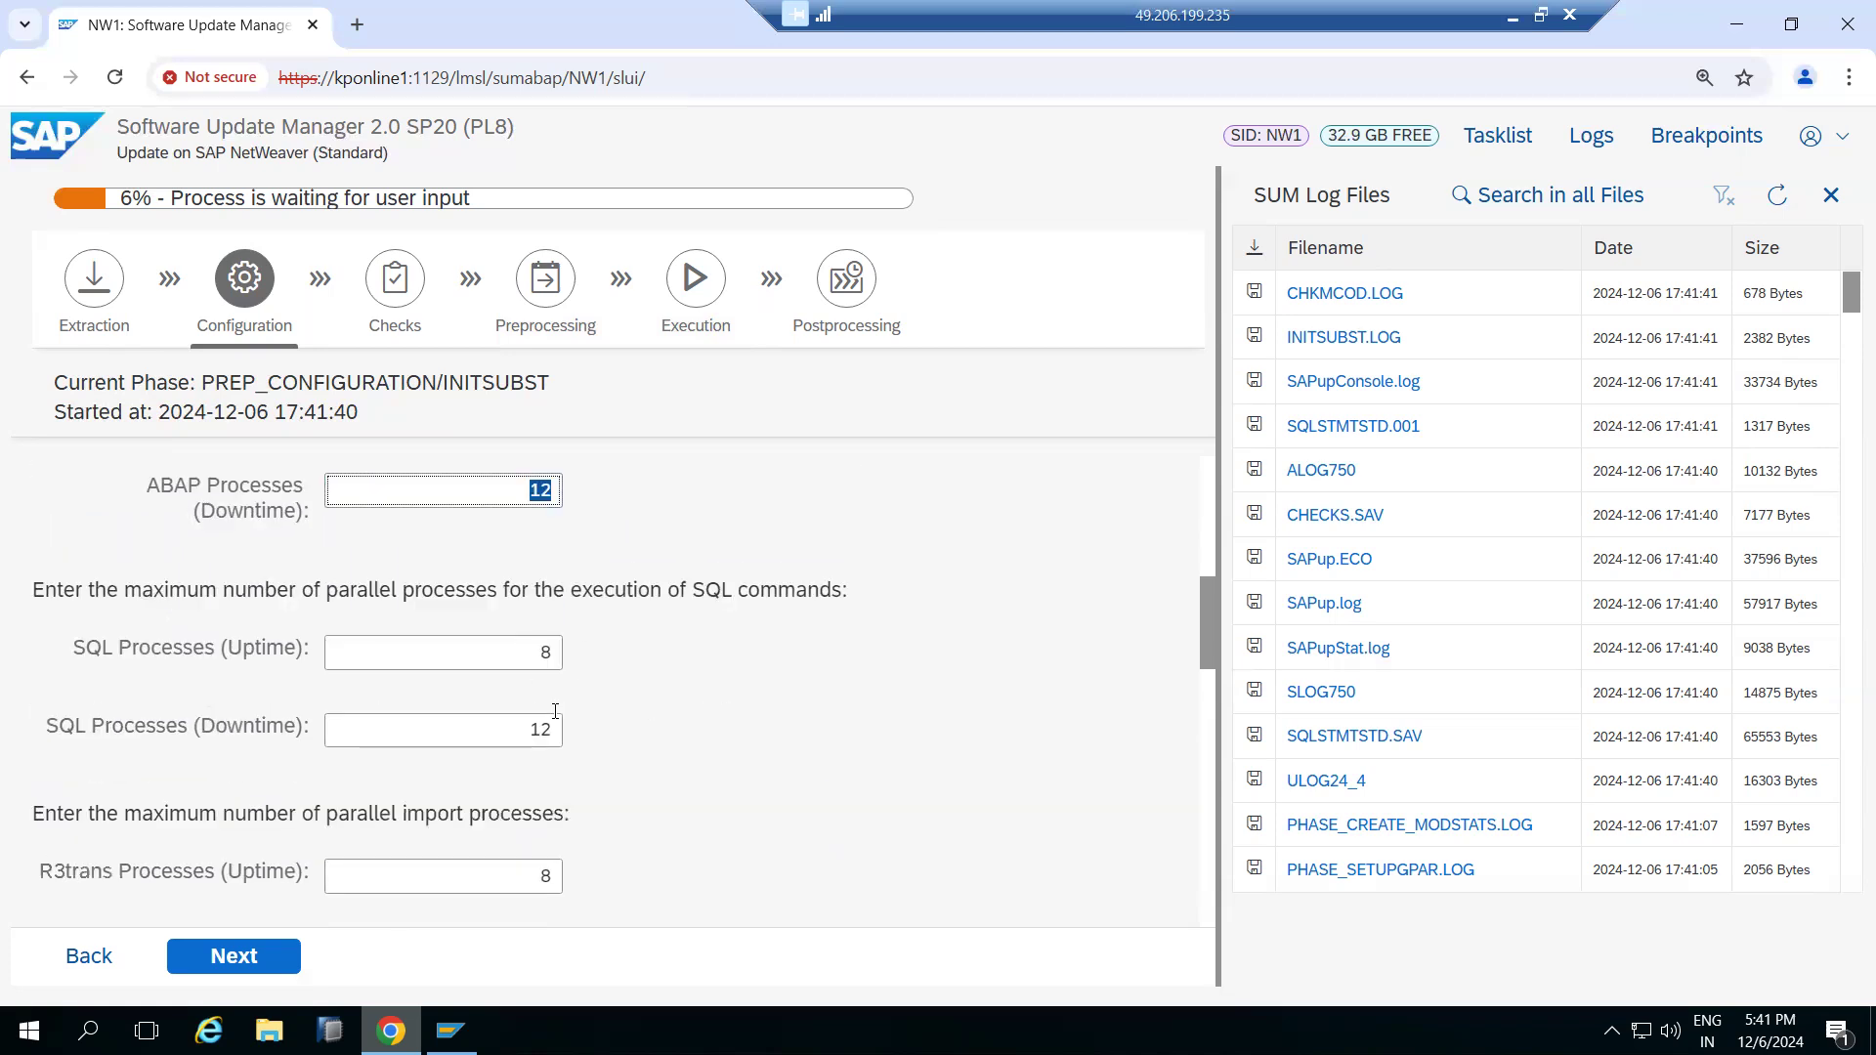
pyautogui.scroll(-1, 491, 696)
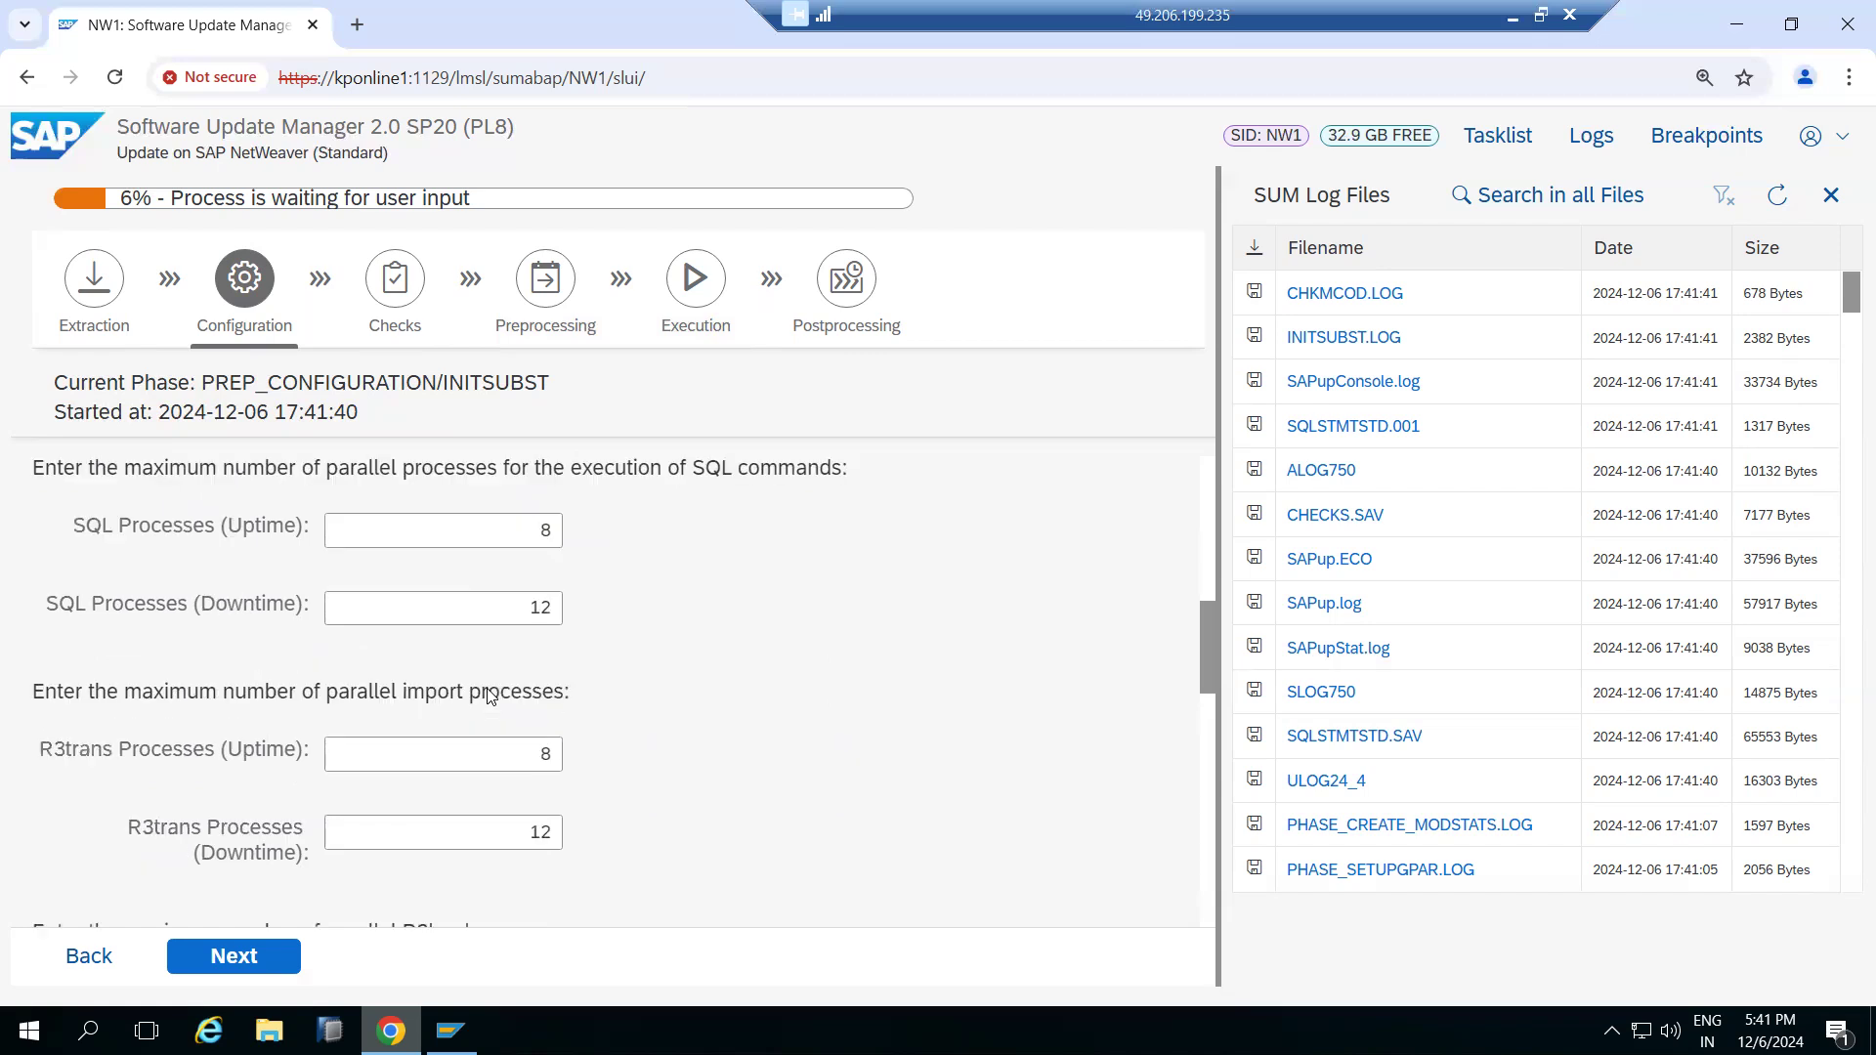
pyautogui.scroll(-2, 467, 743)
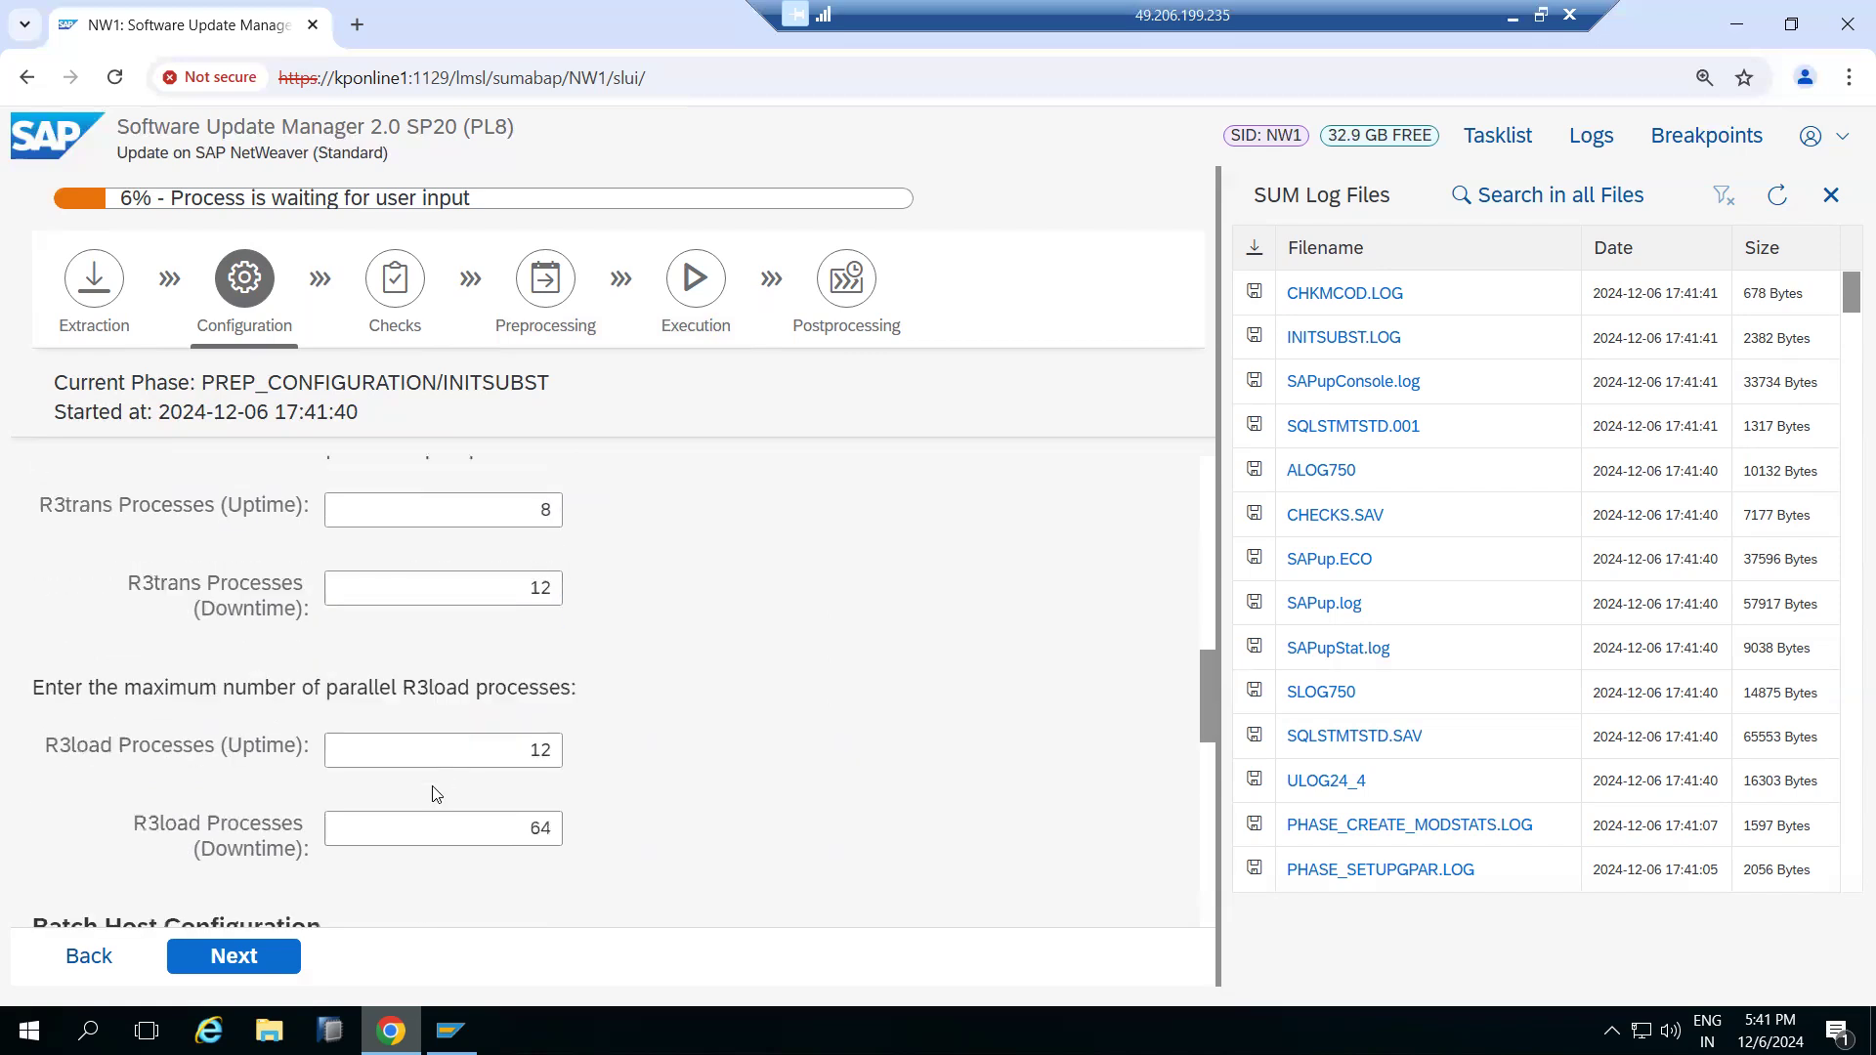
pyautogui.scroll(-2, 436, 794)
pyautogui.scroll(10, 436, 794)
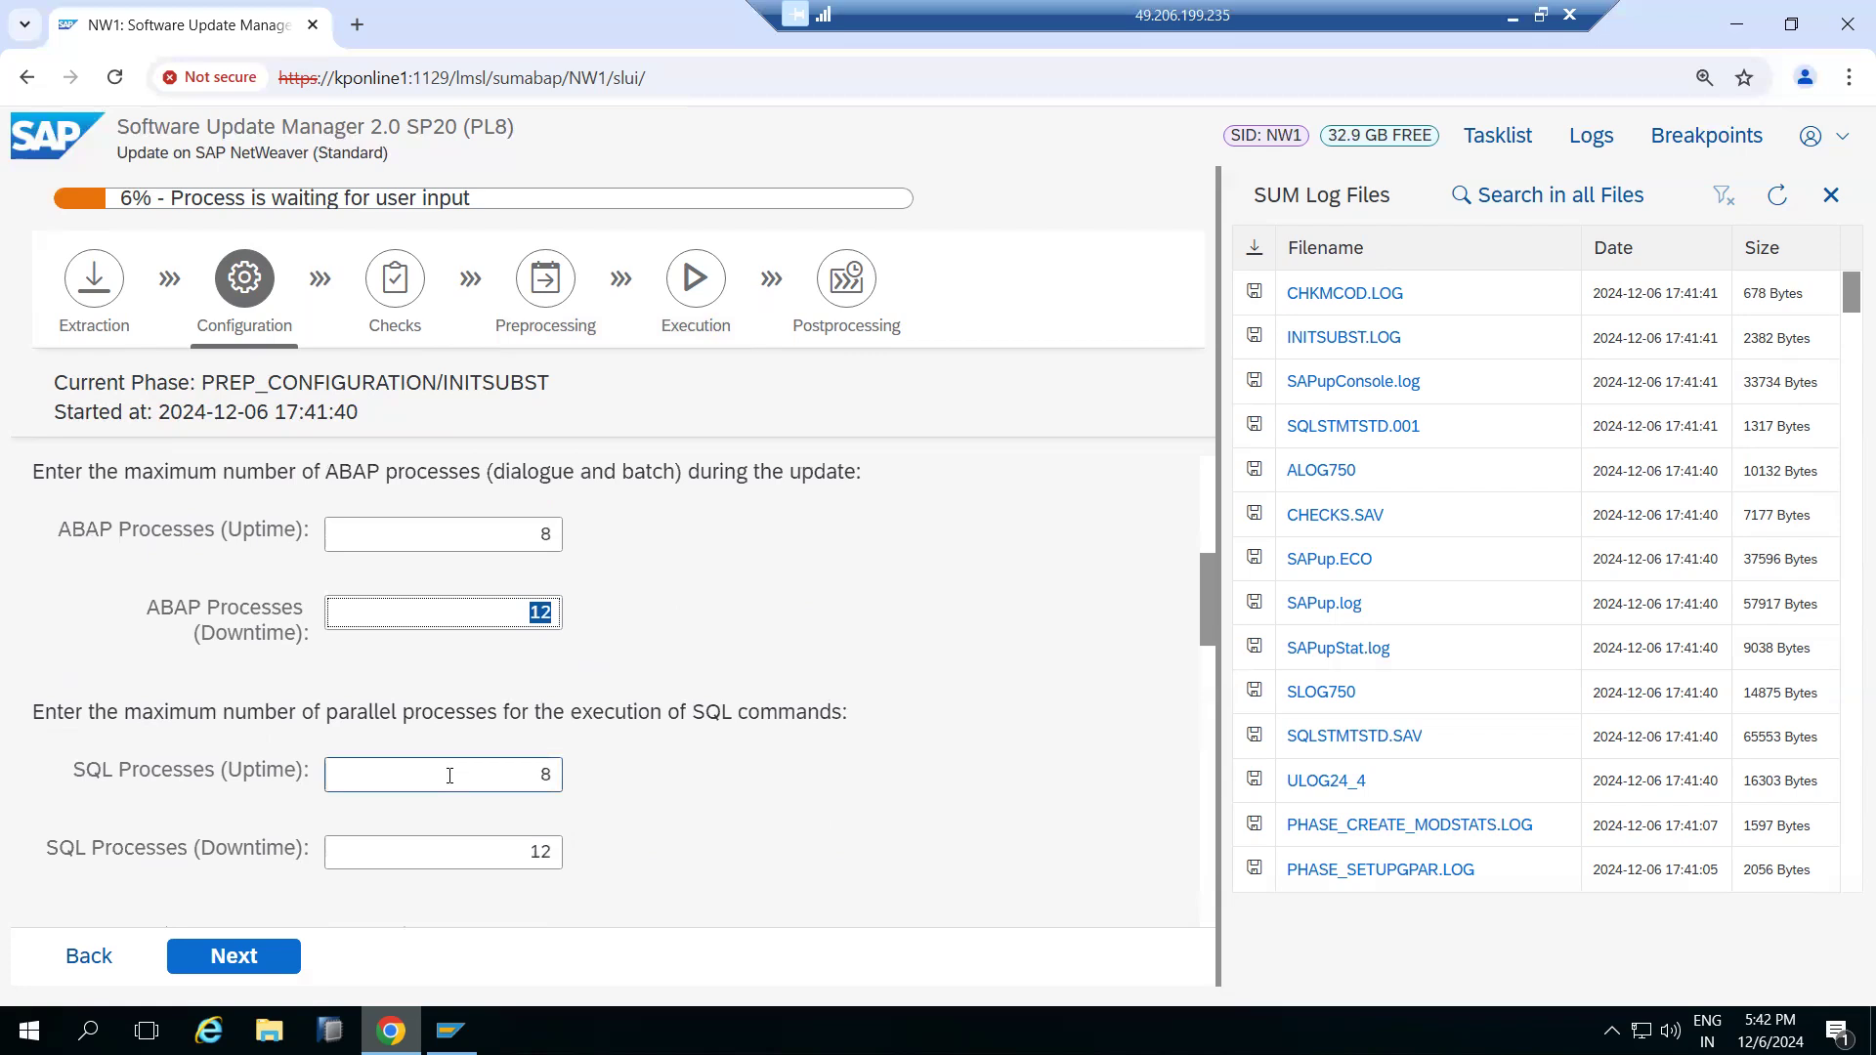
pyautogui.scroll(-4, 450, 782)
pyautogui.scroll(1, 449, 778)
# Disable starting the ABAP load generation (SGEN) during the update
pyautogui.moveTo(84, 546); pyautogui.dragTo(399, 546)
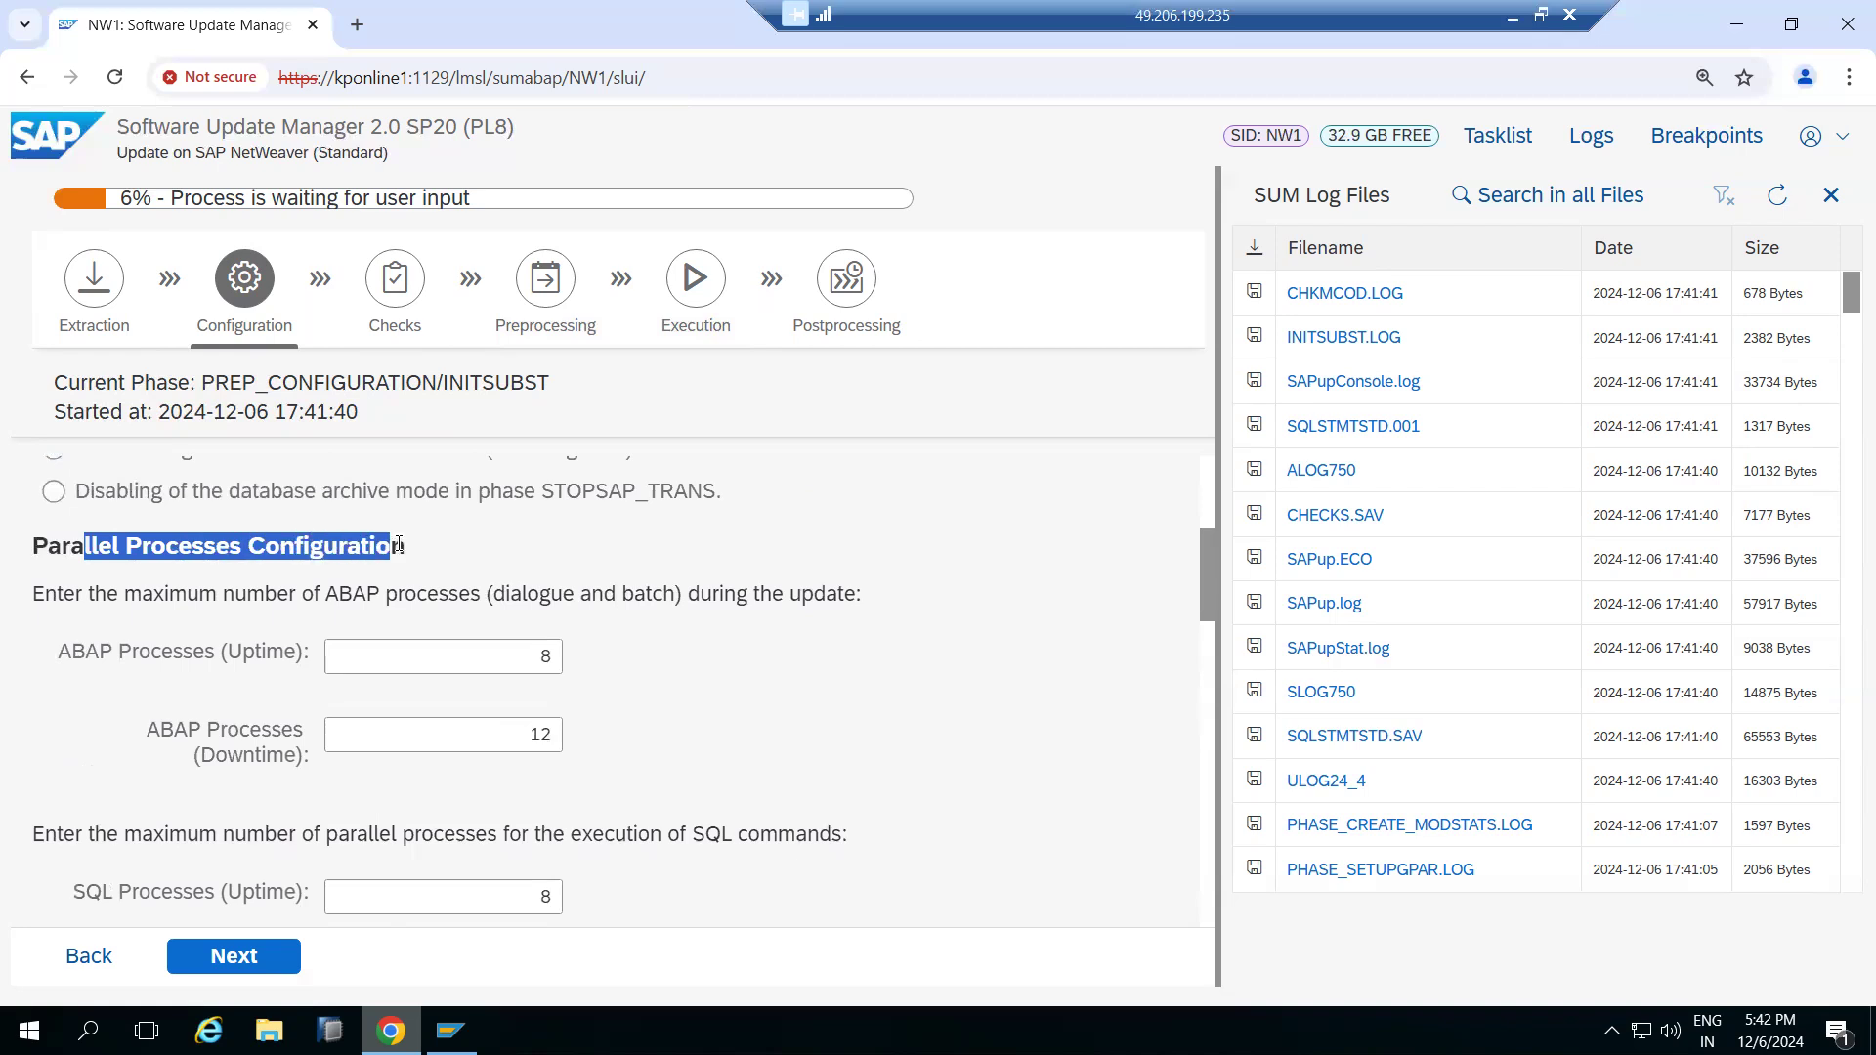
pyautogui.scroll(-4, 508, 782)
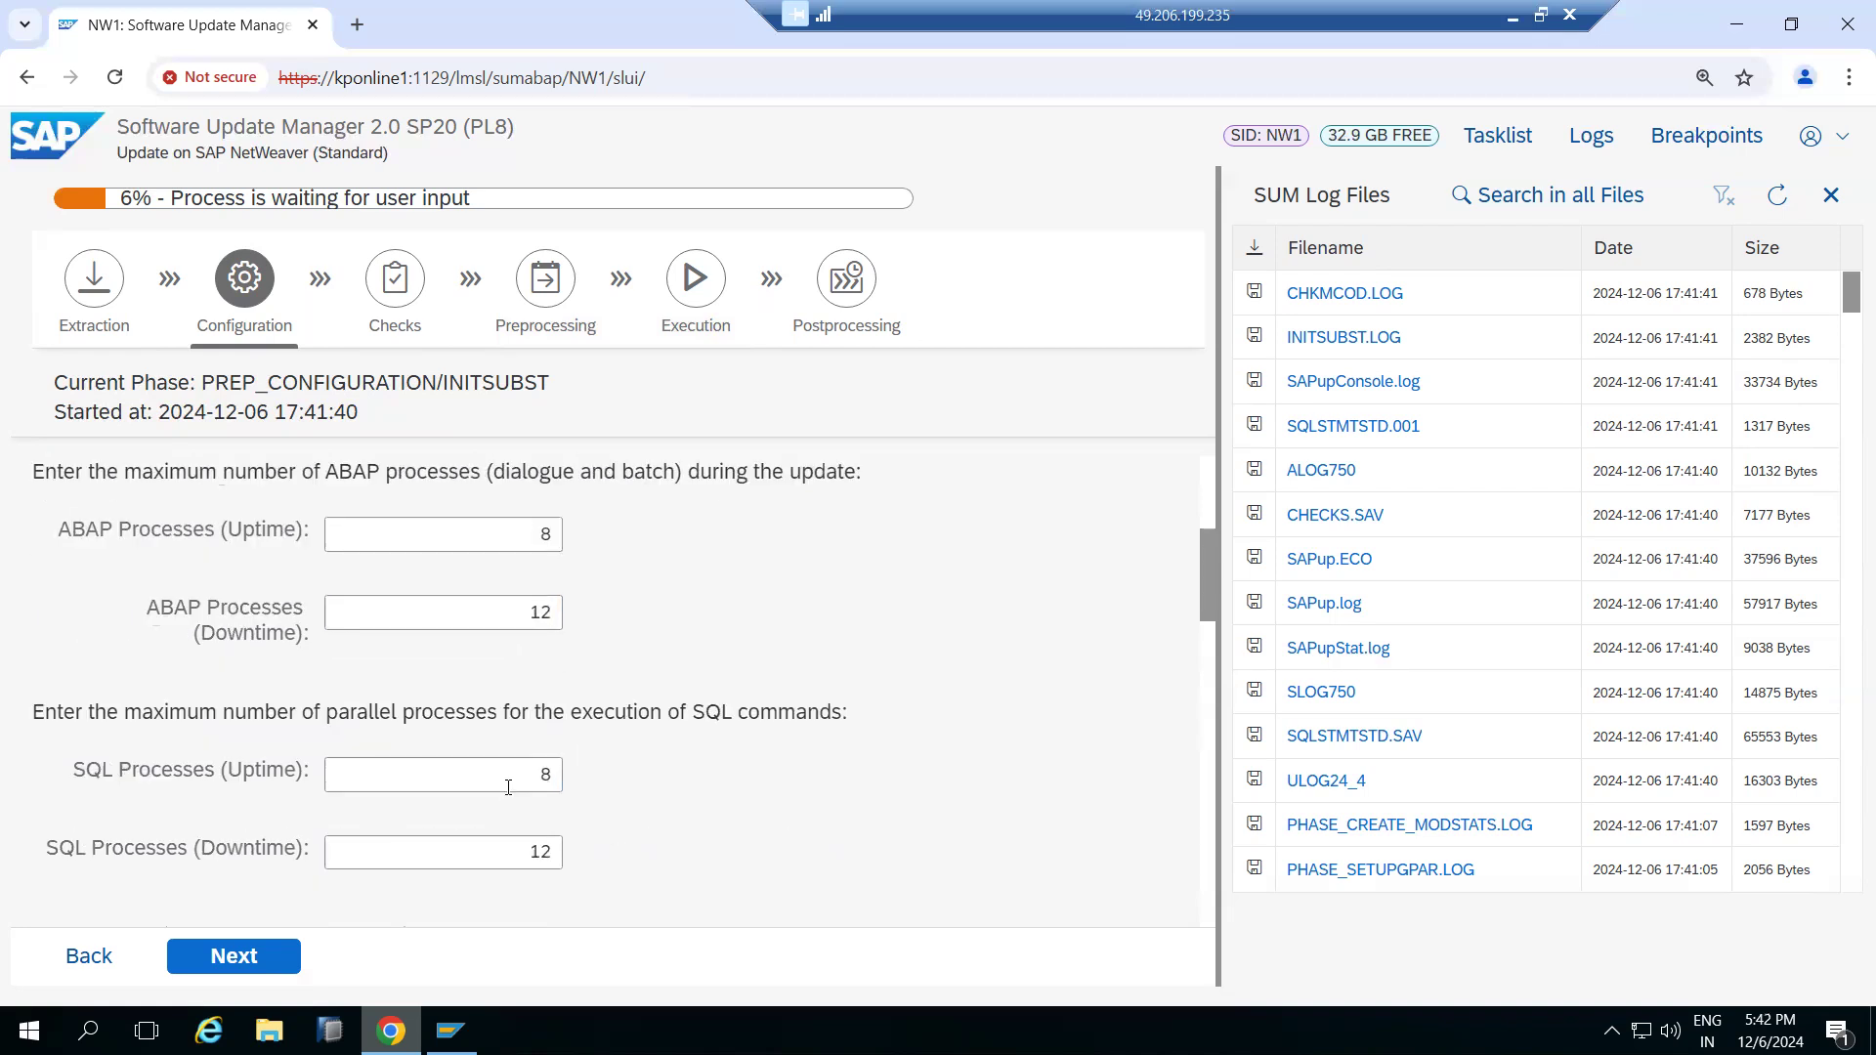
pyautogui.scroll(-2, 508, 787)
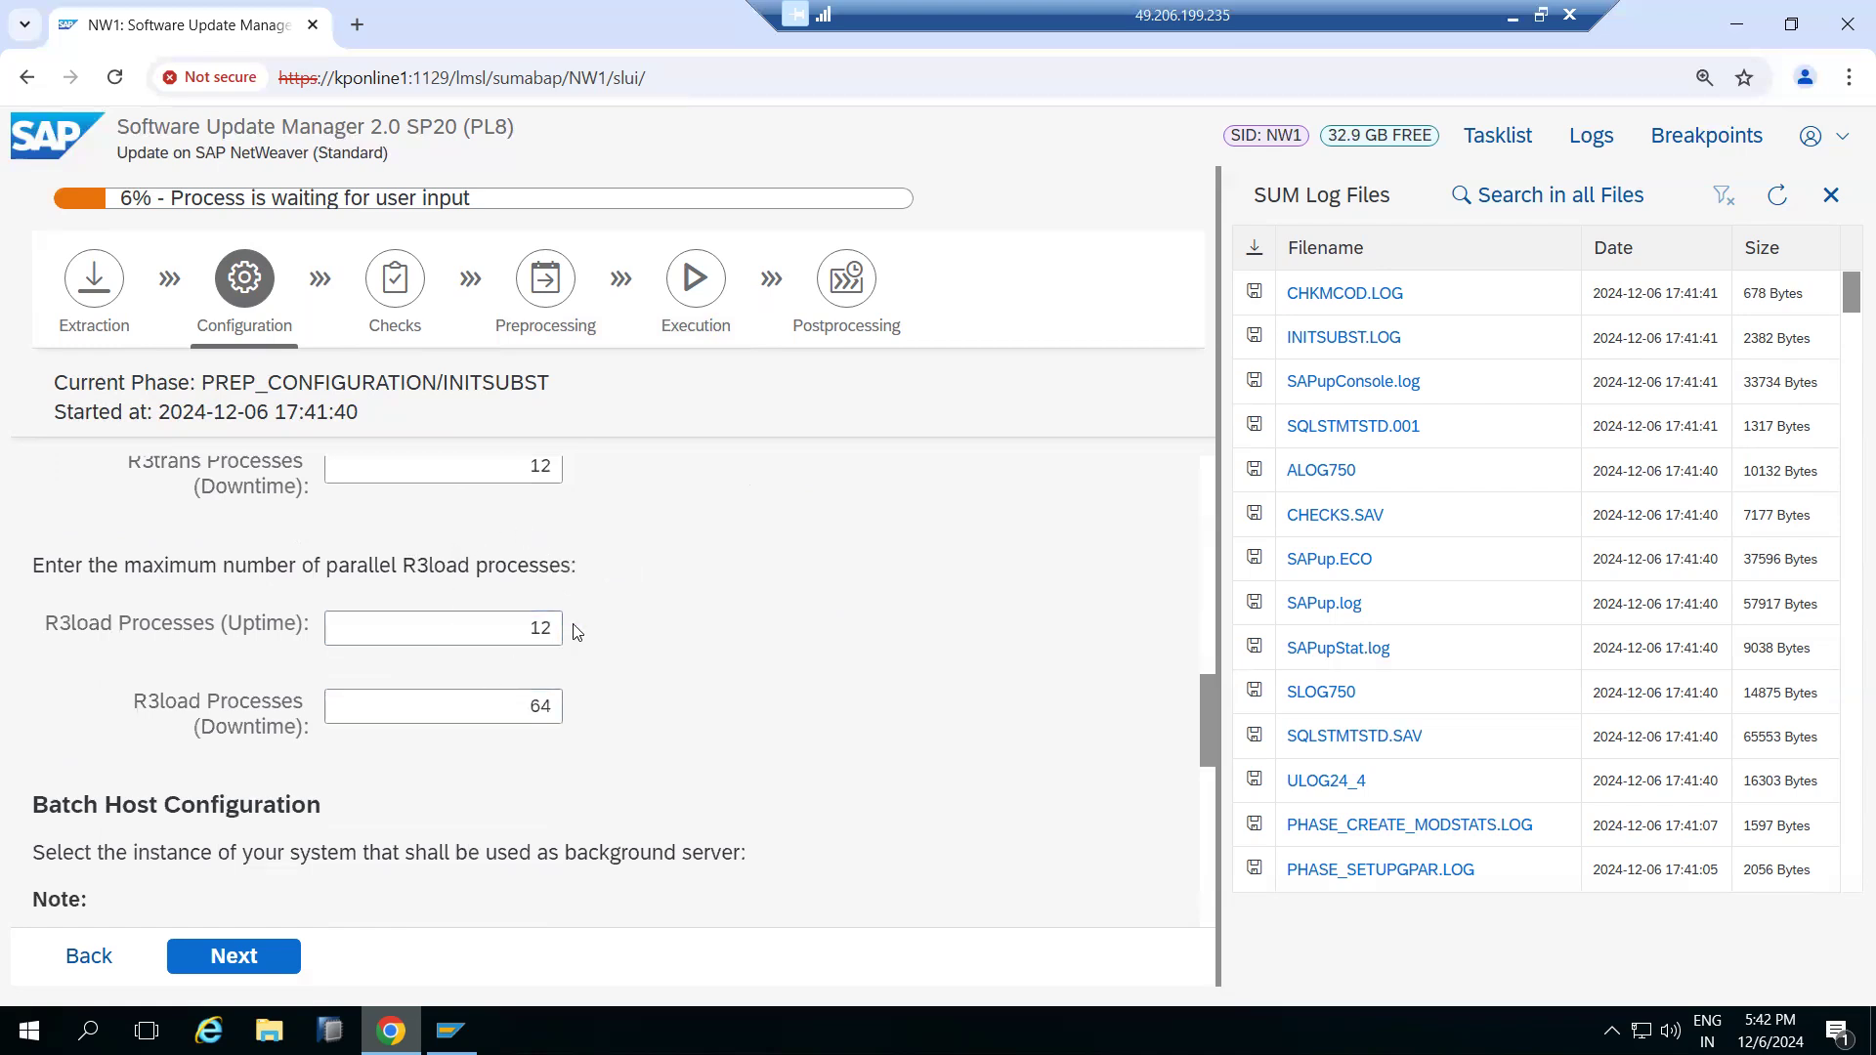
pyautogui.scroll(-2, 542, 584)
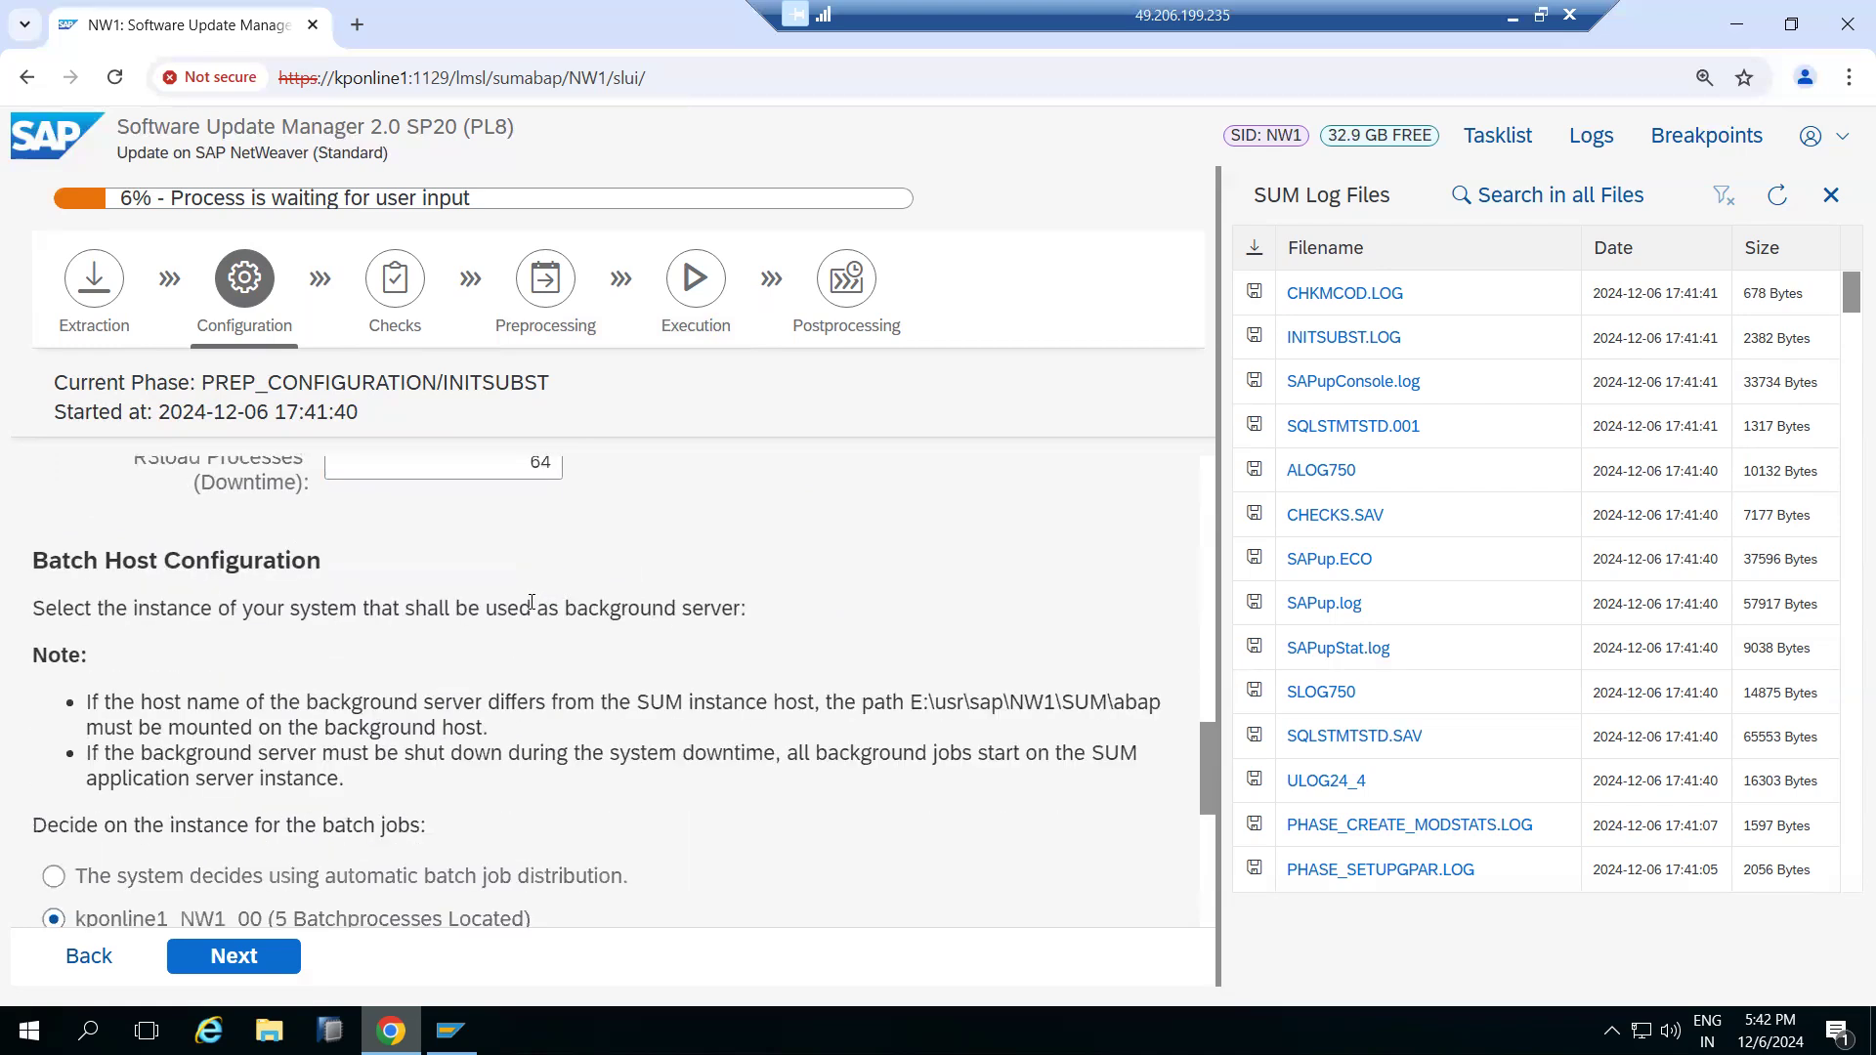
pyautogui.scroll(-1, 532, 604)
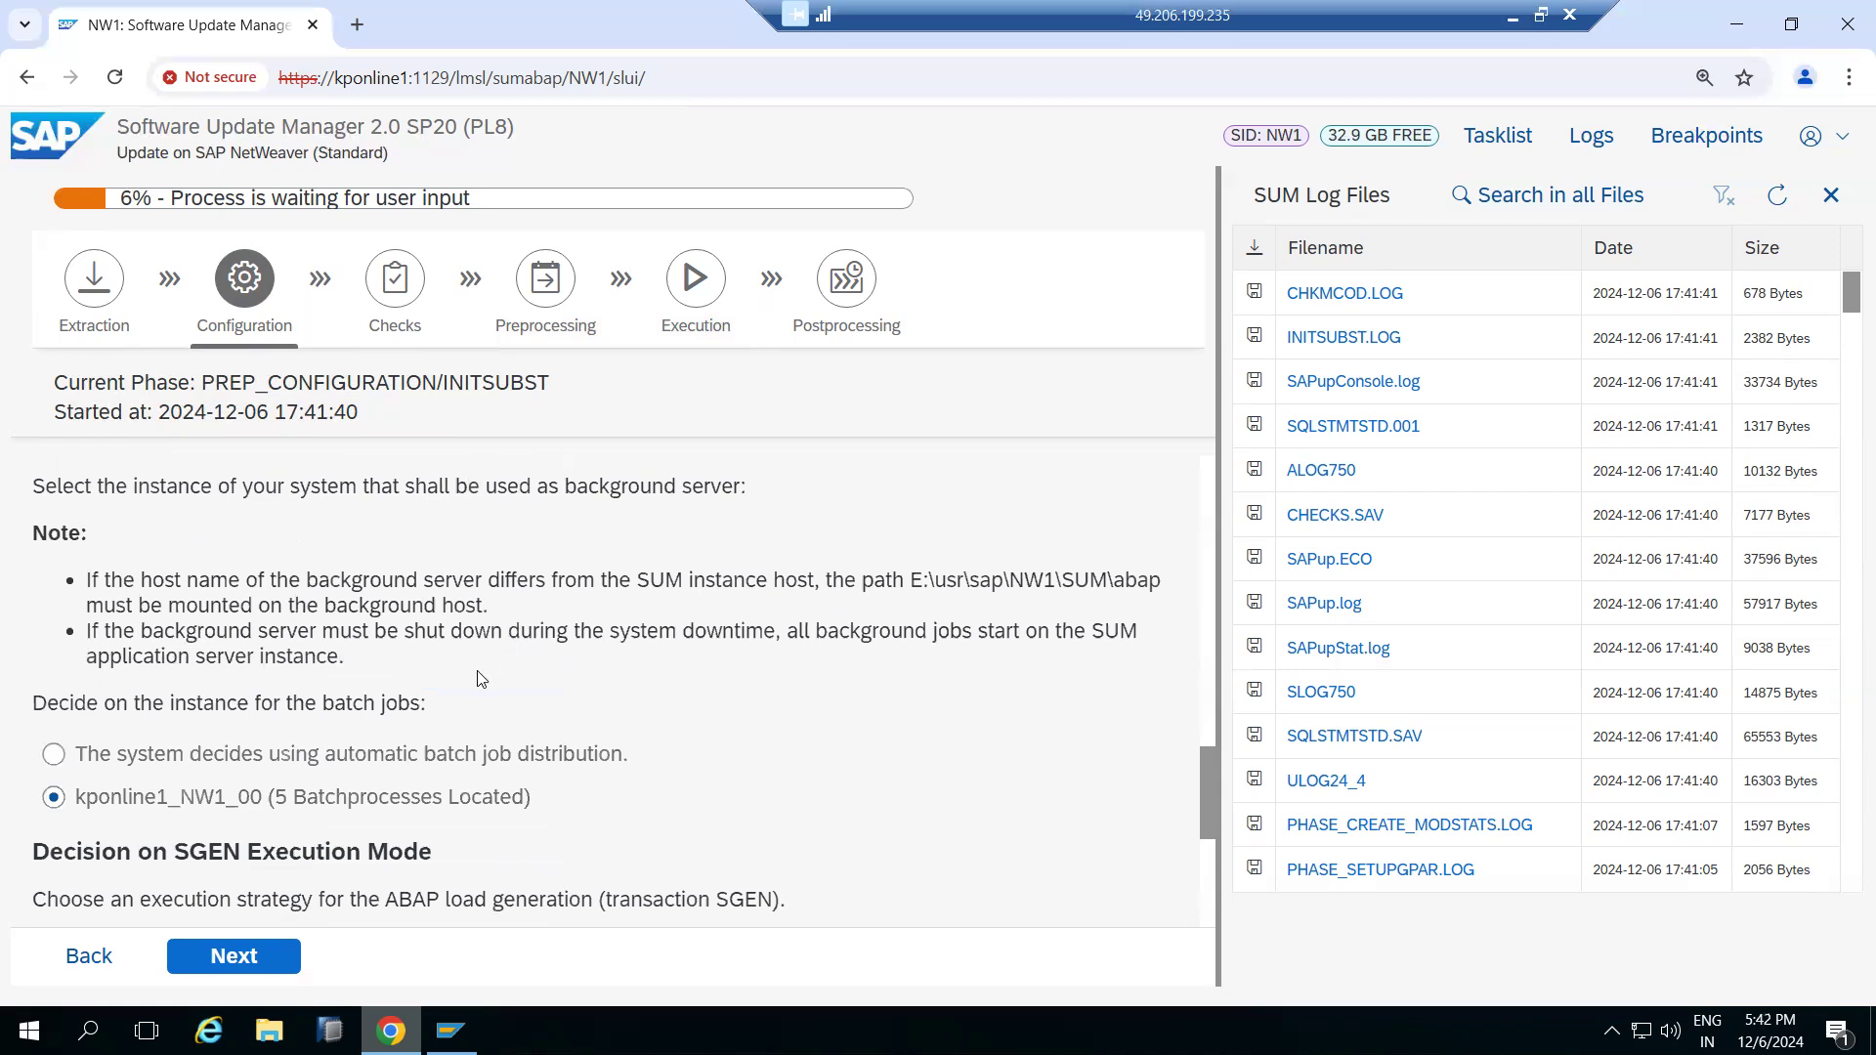
pyautogui.scroll(-2, 430, 613)
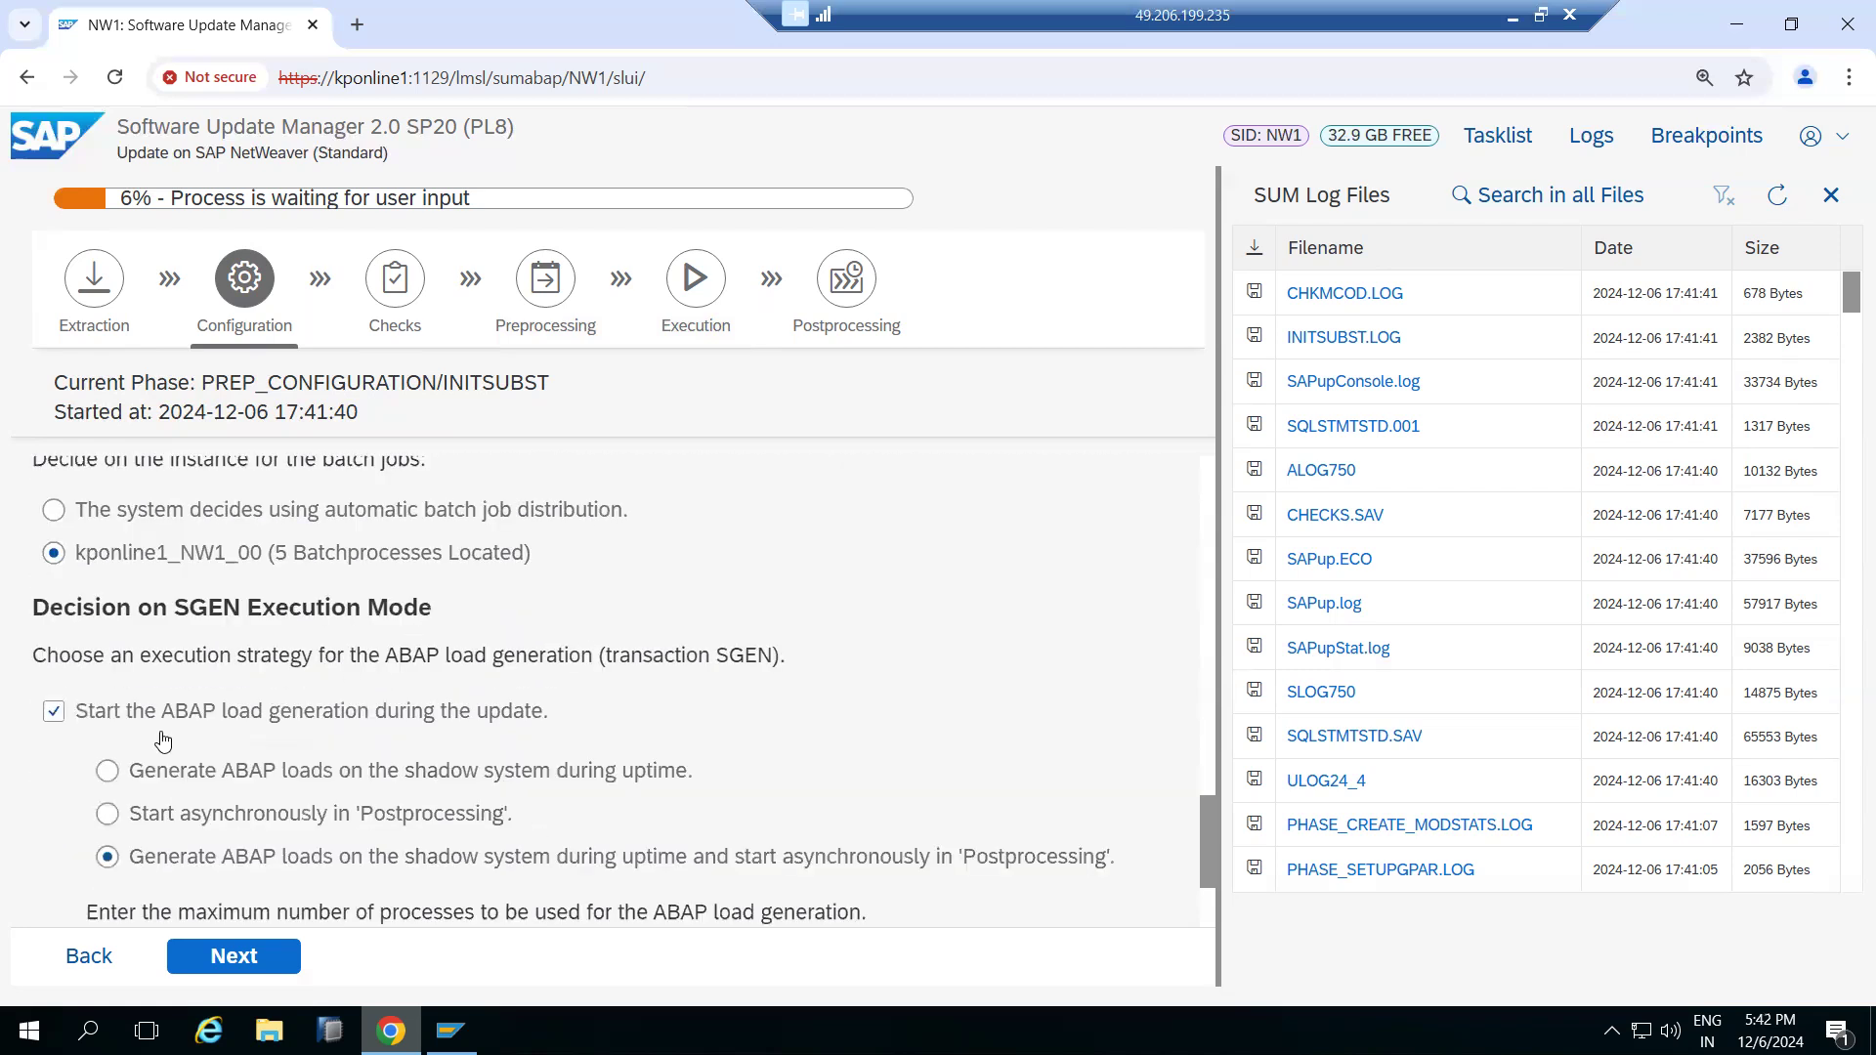
pyautogui.click(54, 711)
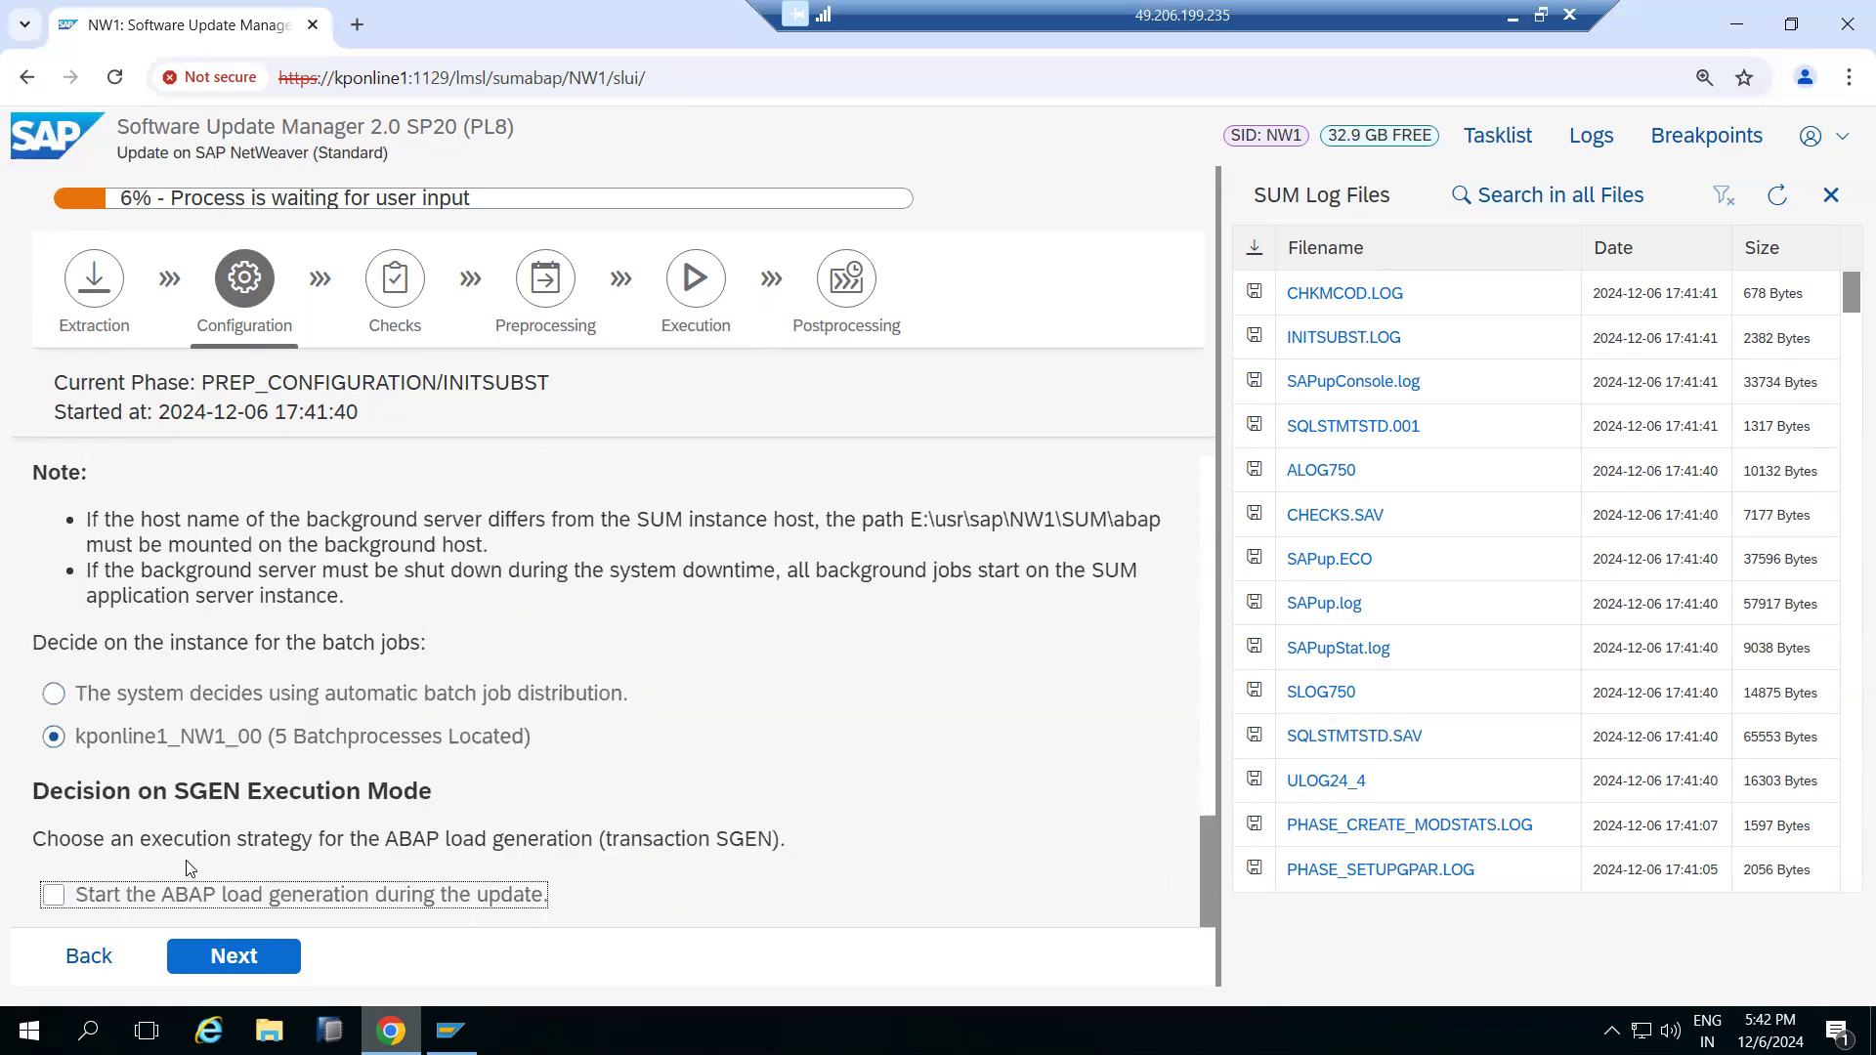
# Keep the remaining configuration parameters and proceed to the next configuration screen
pyautogui.moveTo(153, 792); pyautogui.dragTo(362, 793)
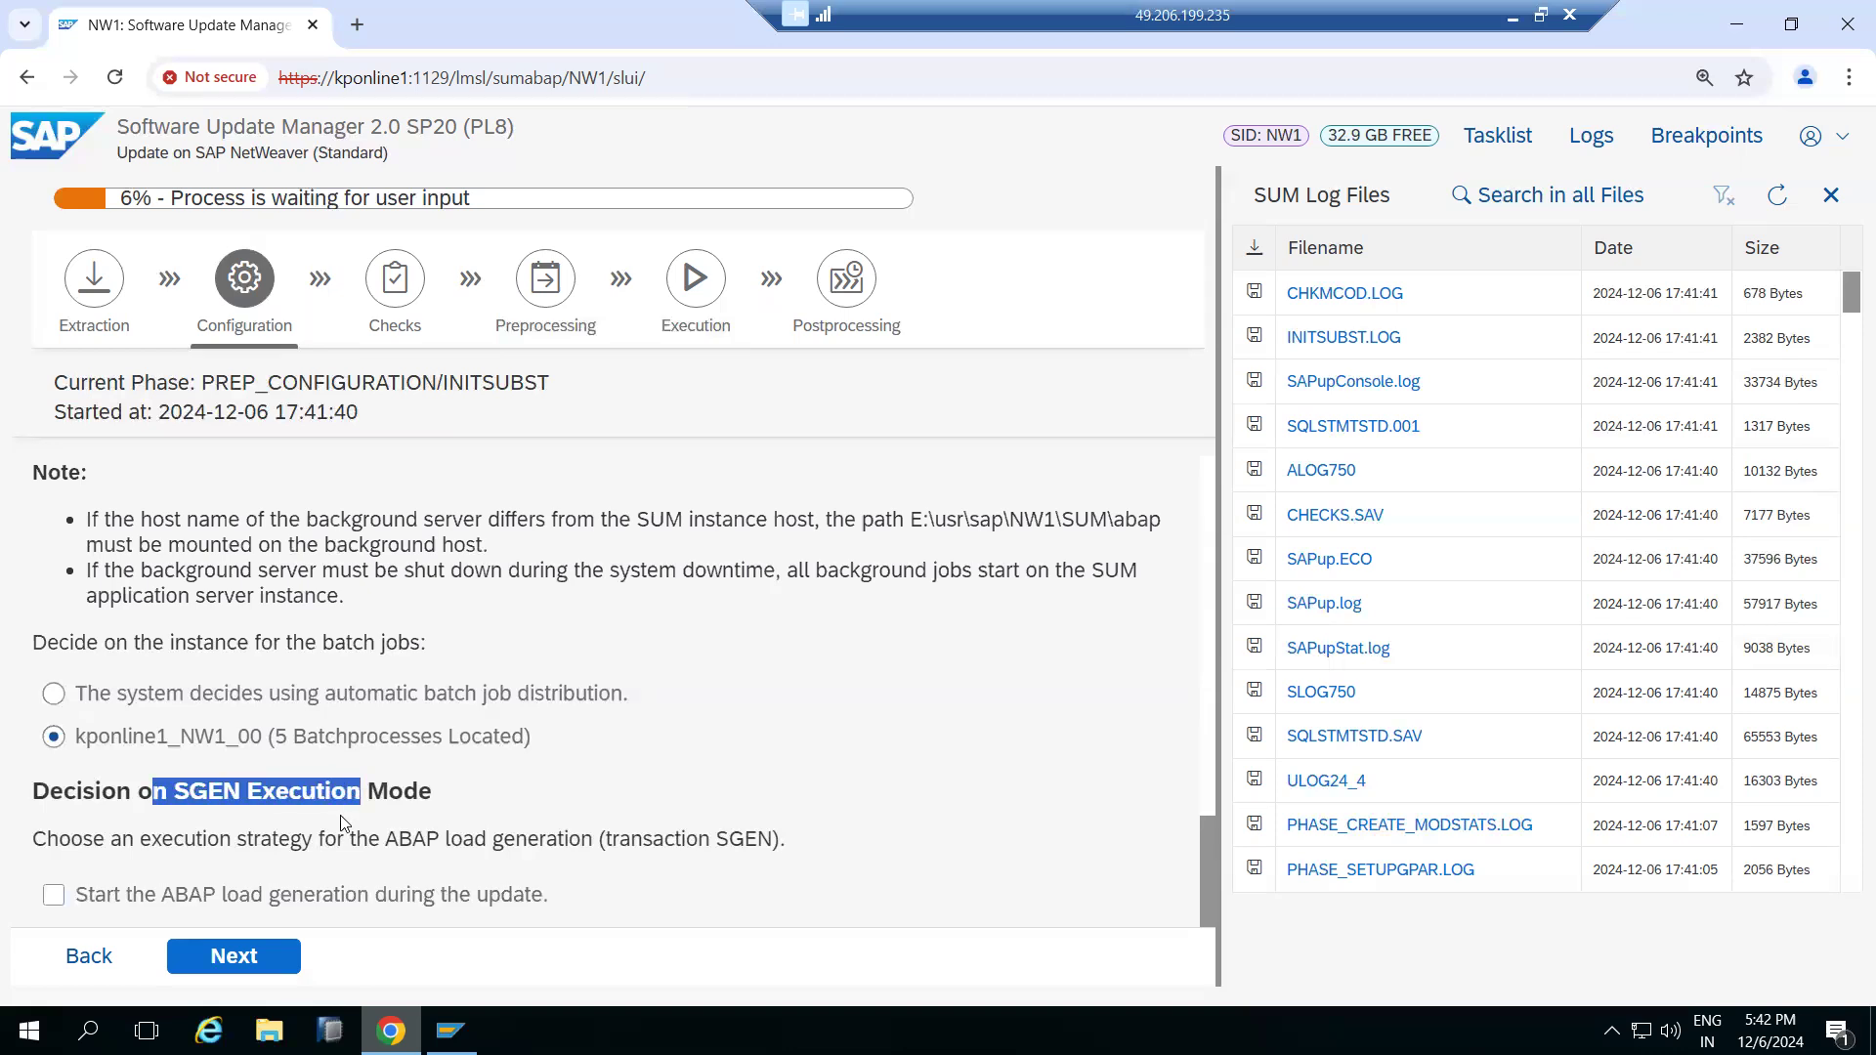
pyautogui.scroll(3, 150, 620)
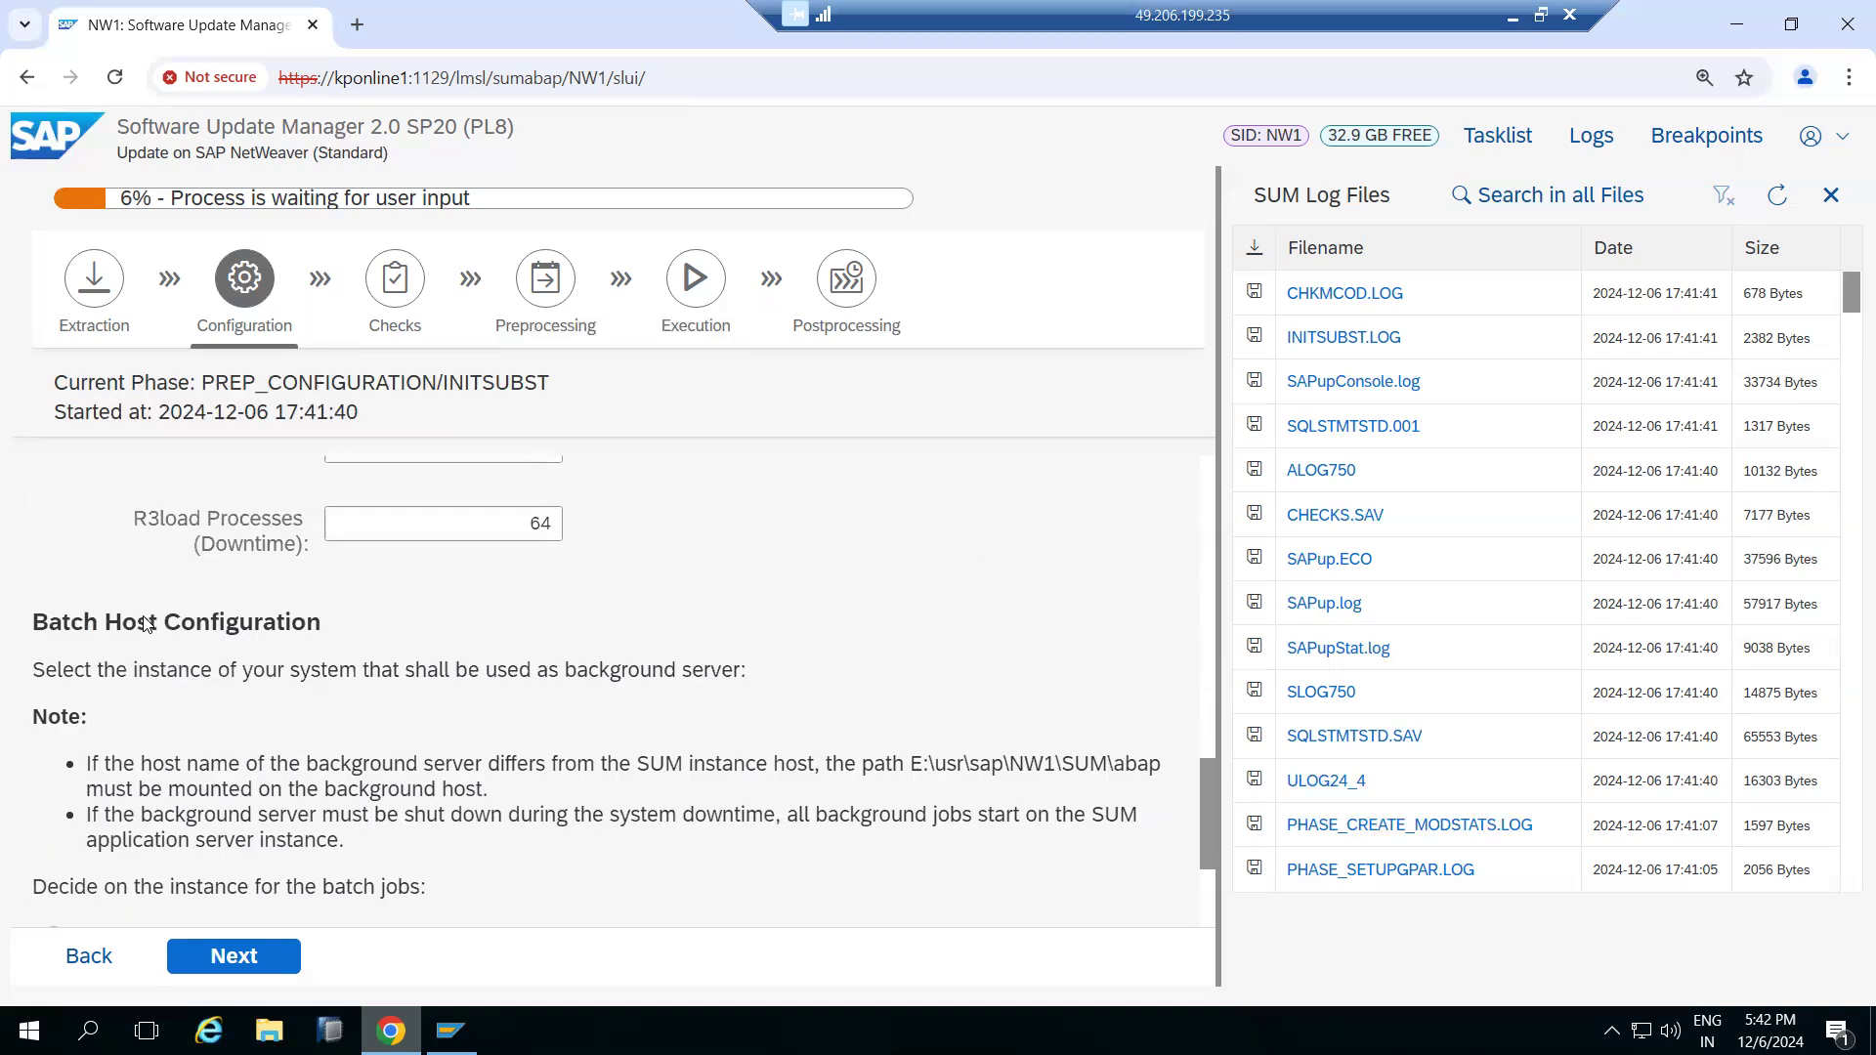
pyautogui.scroll(9, 150, 620)
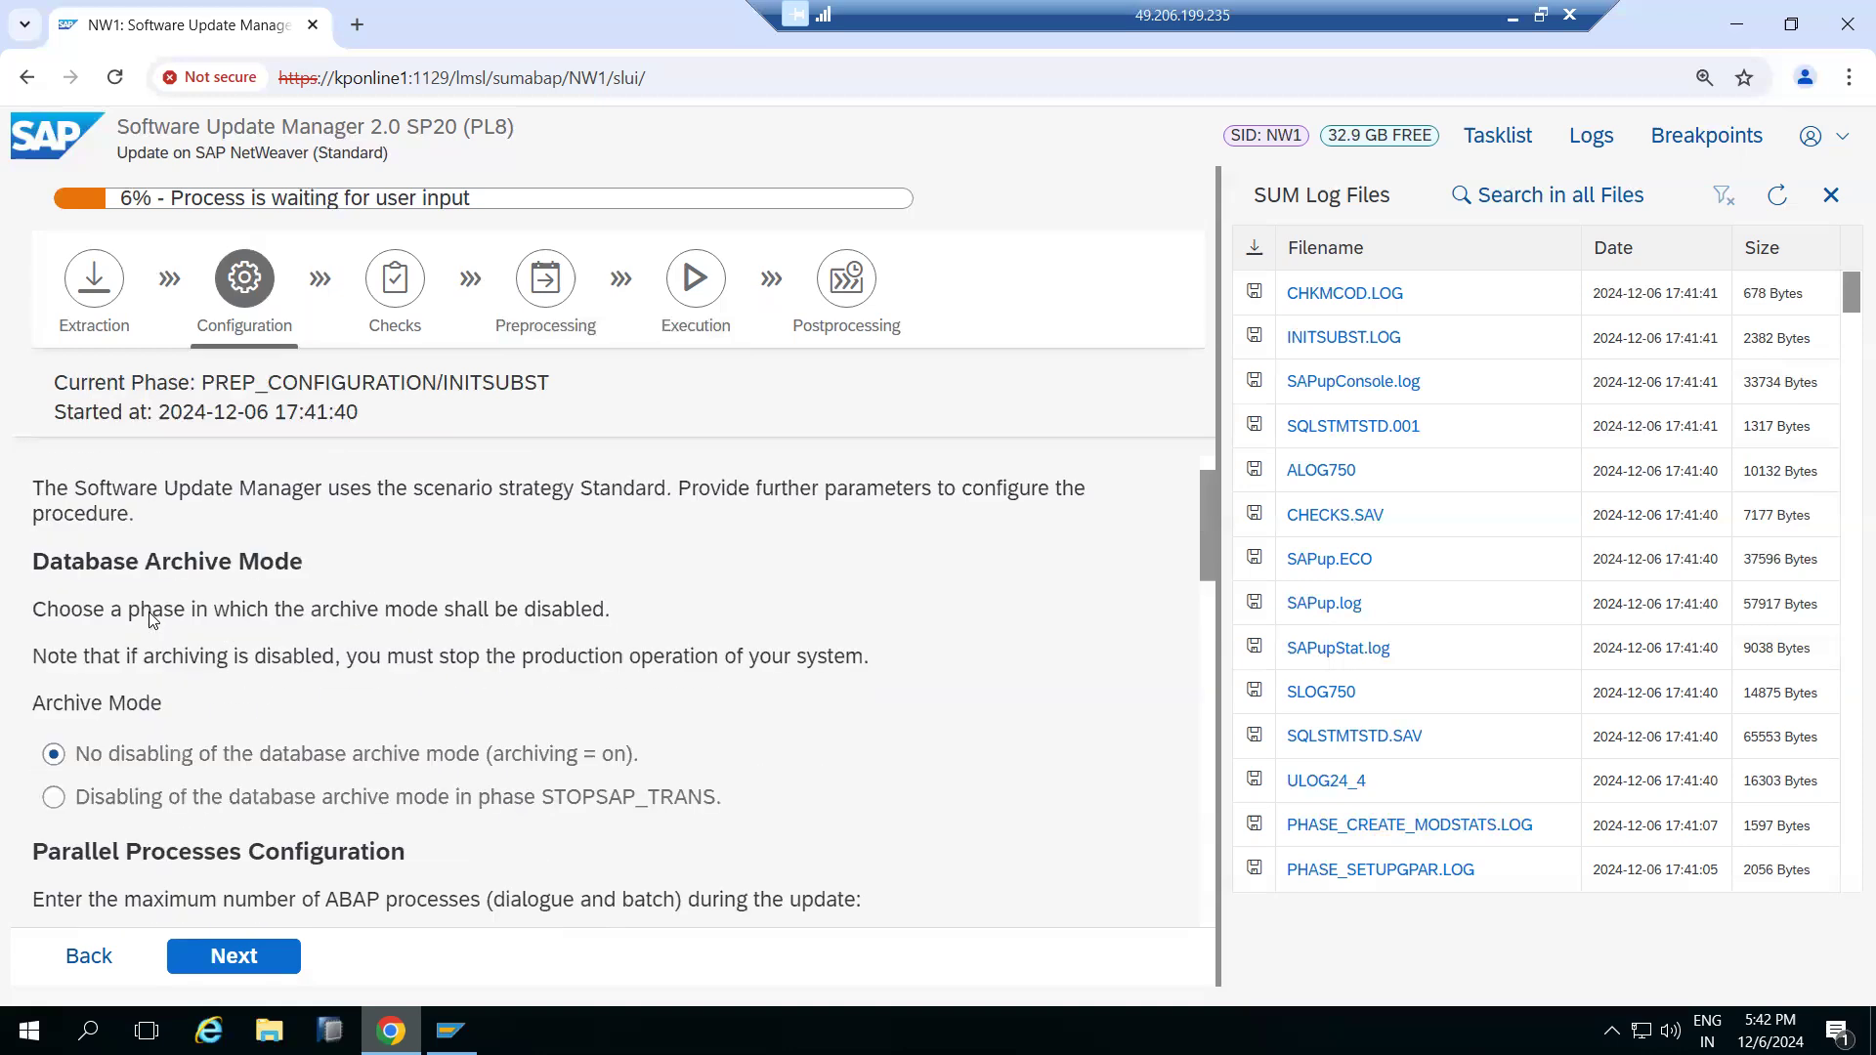
pyautogui.scroll(-2, 151, 612)
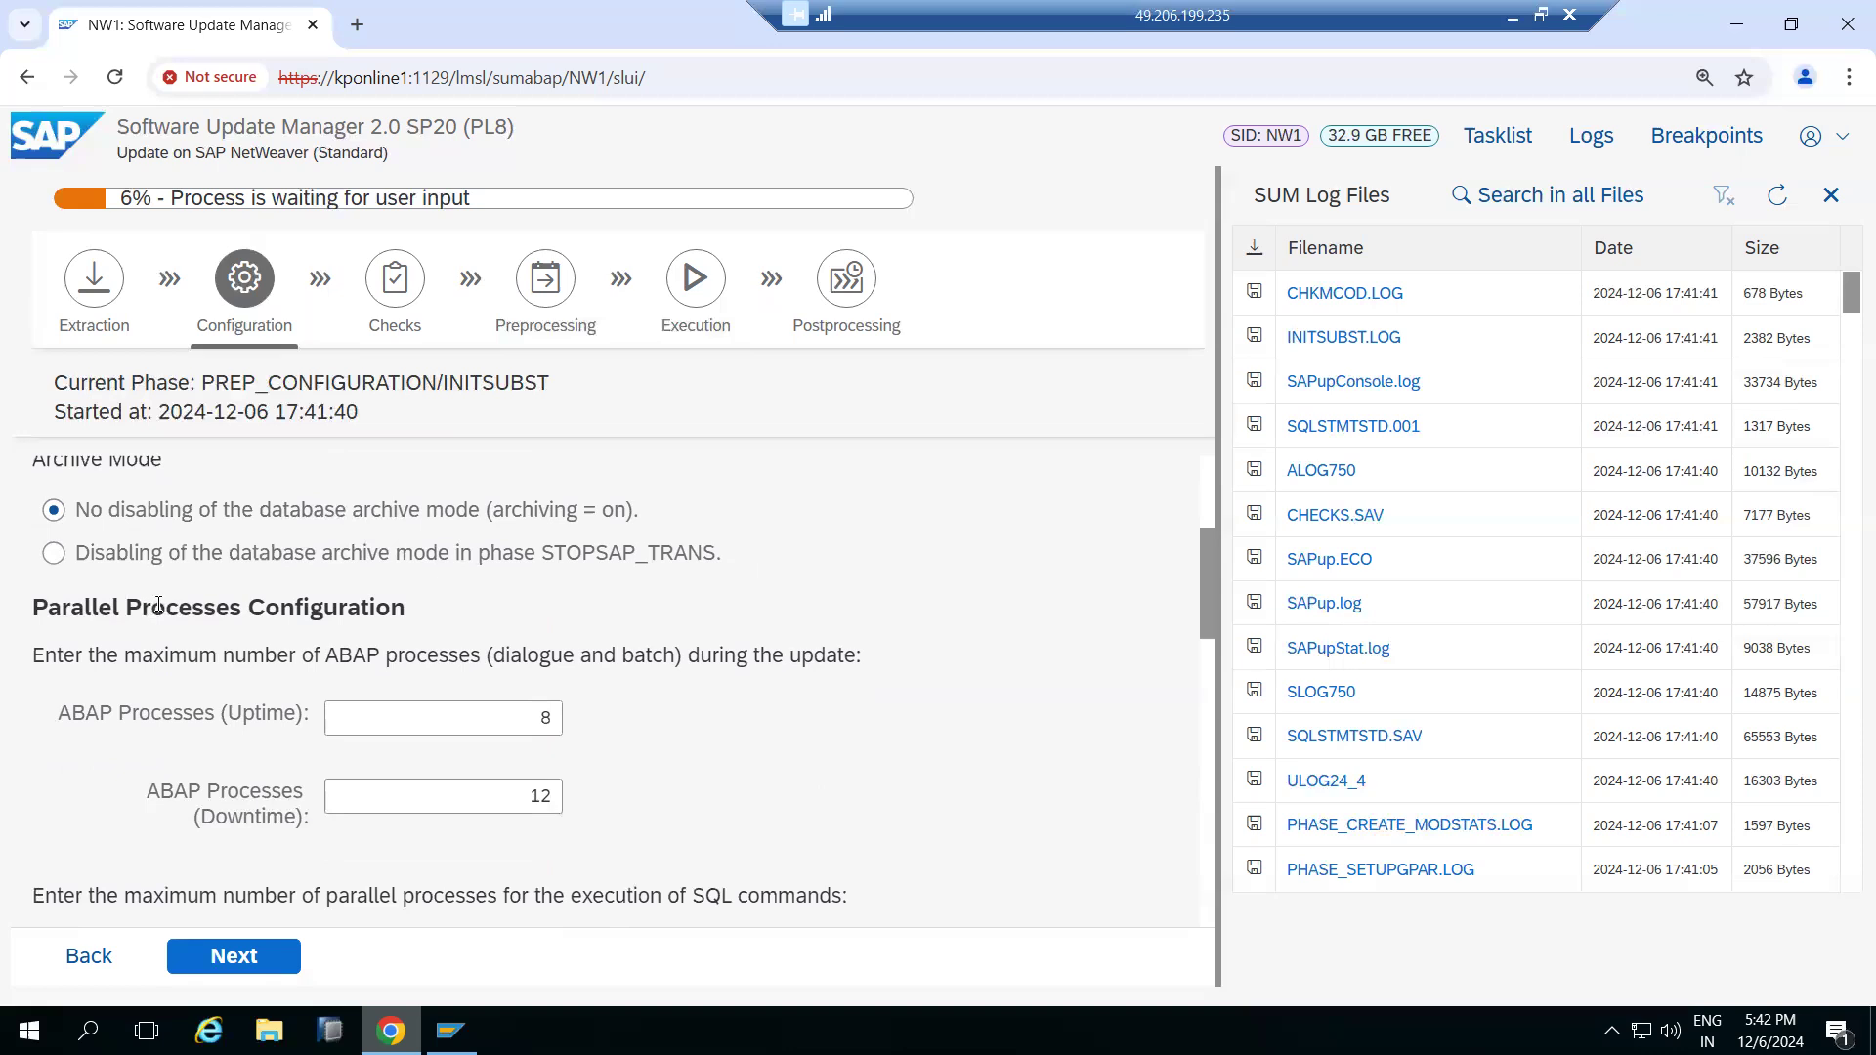
pyautogui.scroll(-8, 160, 603)
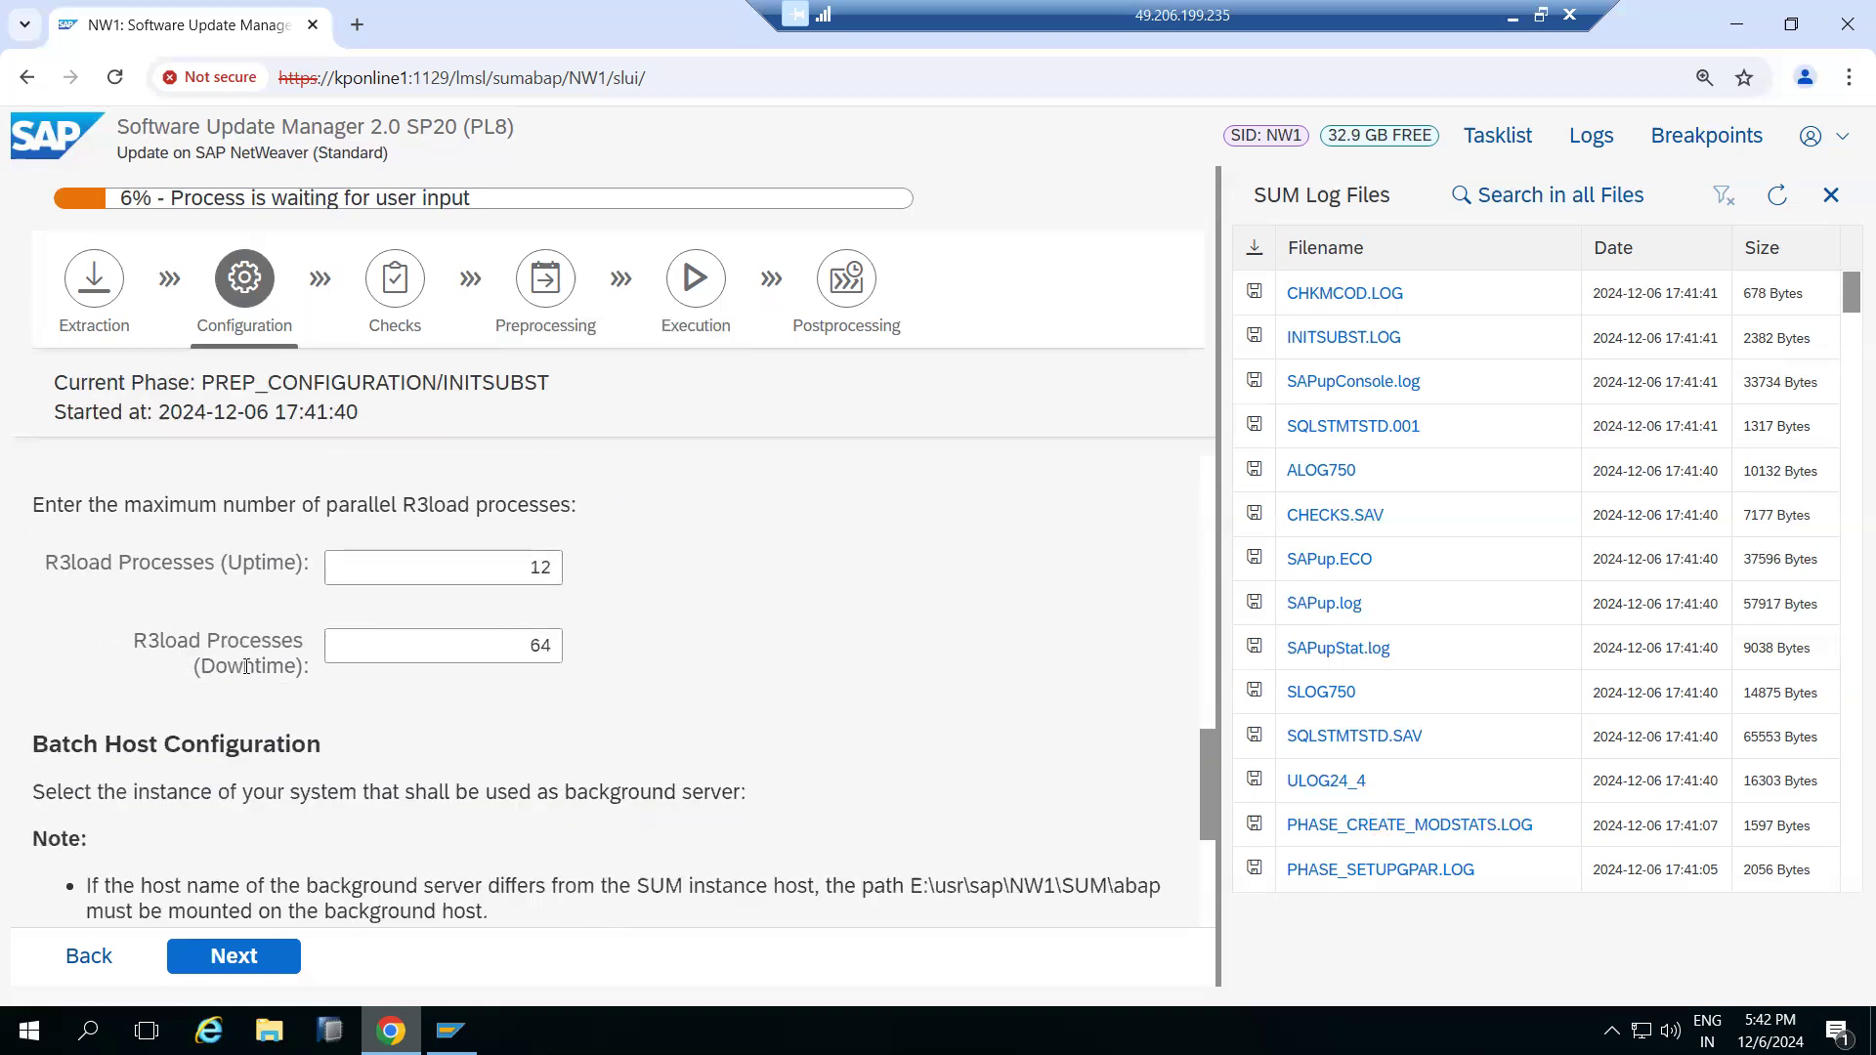
pyautogui.scroll(6, 364, 698)
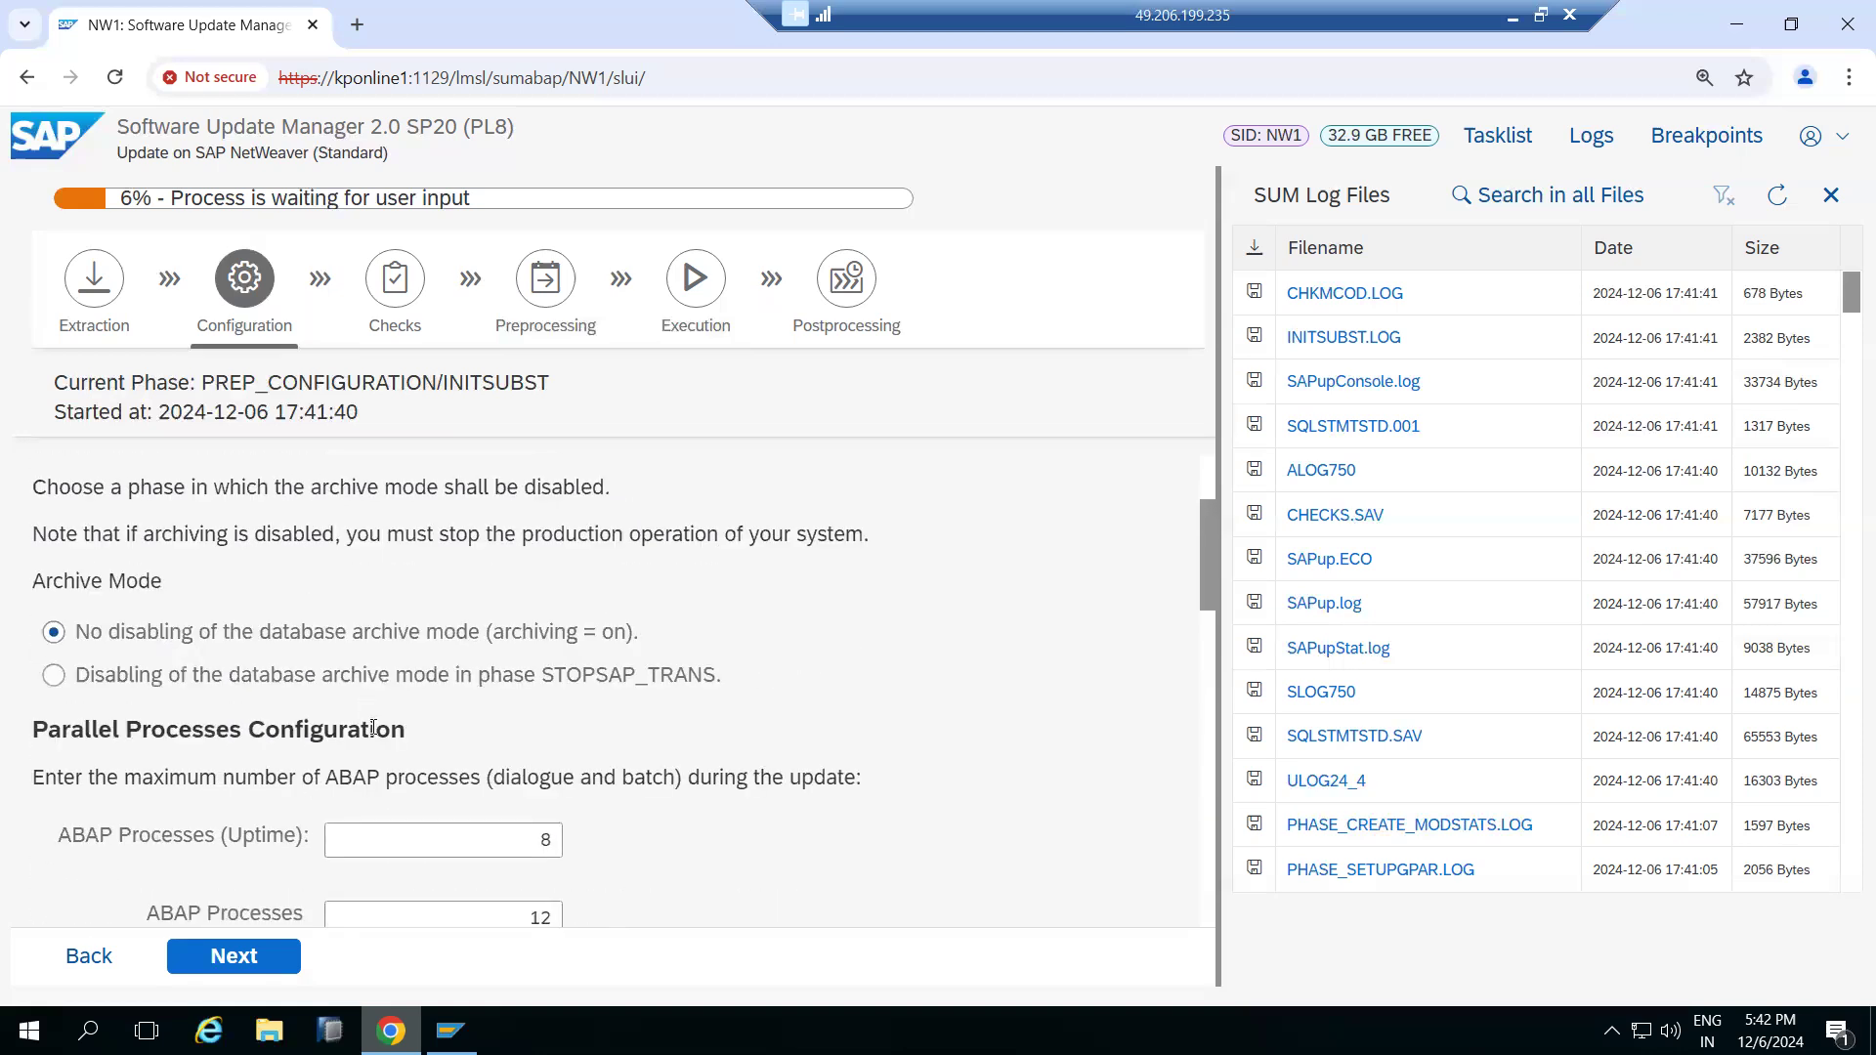
pyautogui.scroll(-2, 364, 698)
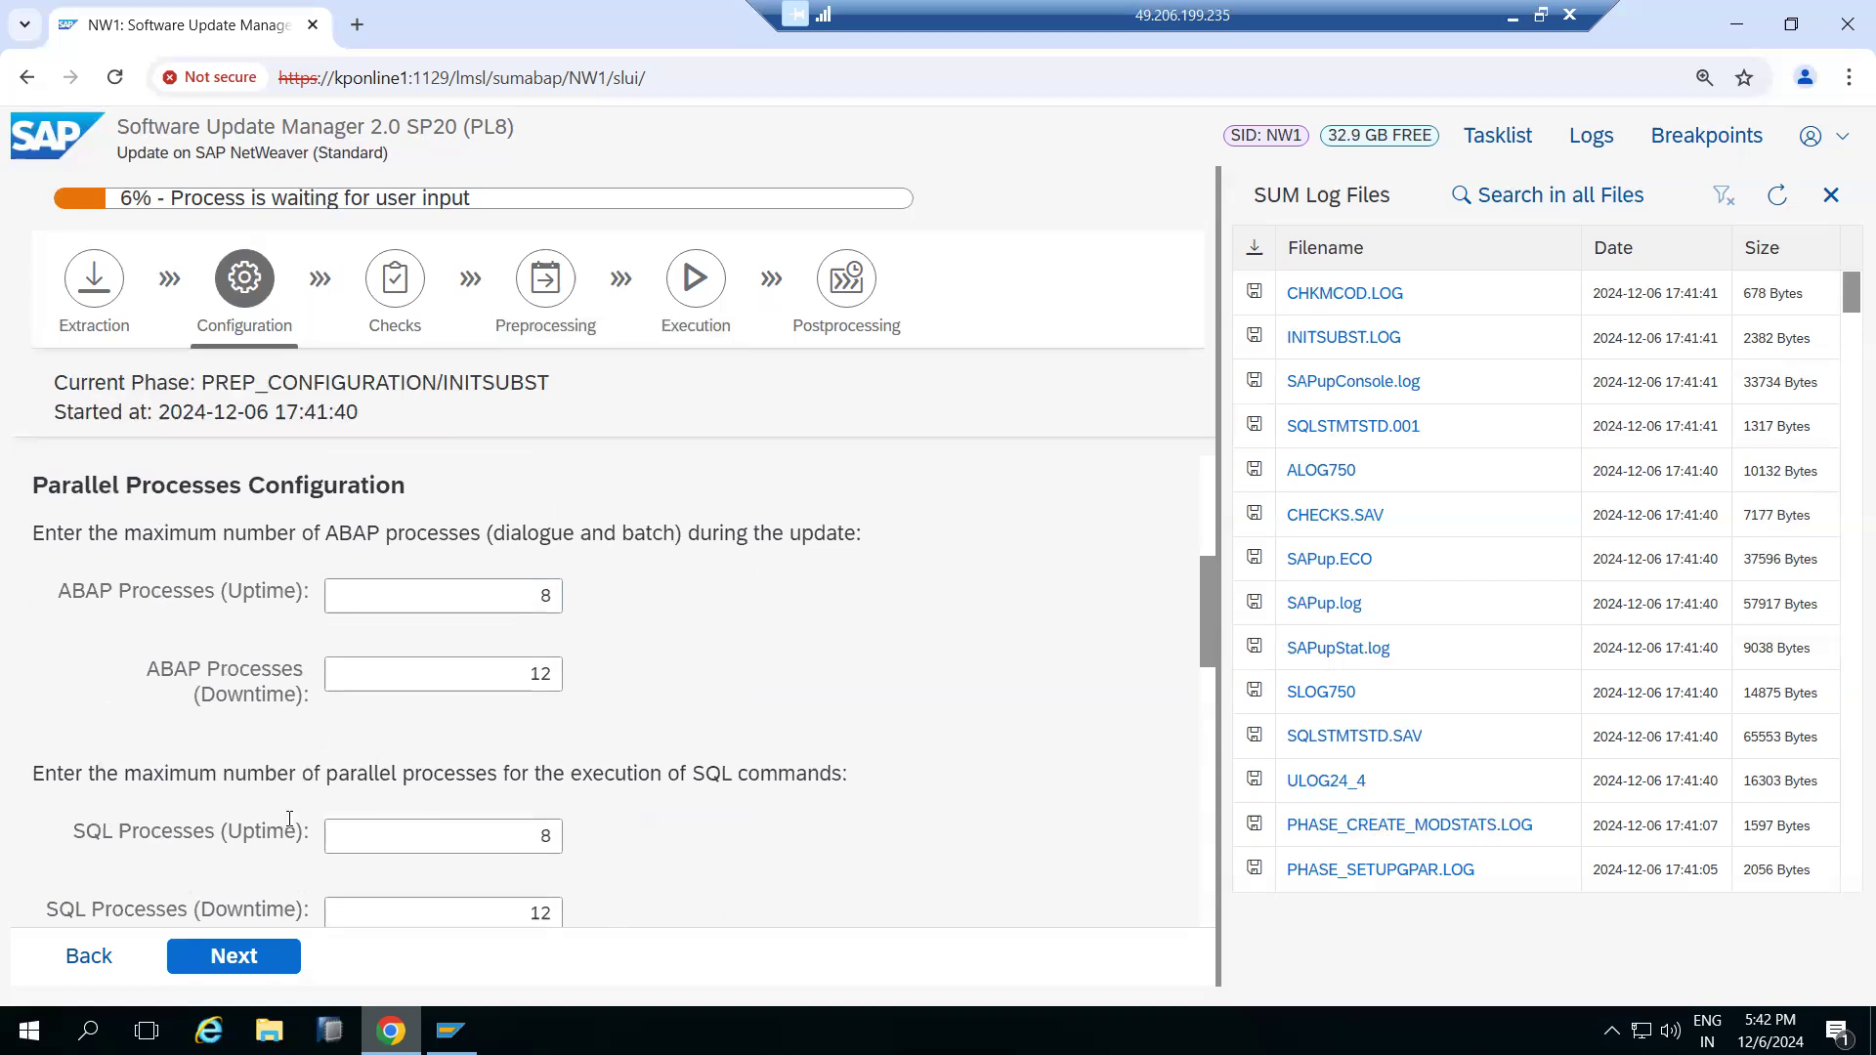
pyautogui.scroll(-3, 289, 821)
pyautogui.scroll(-2, 290, 820)
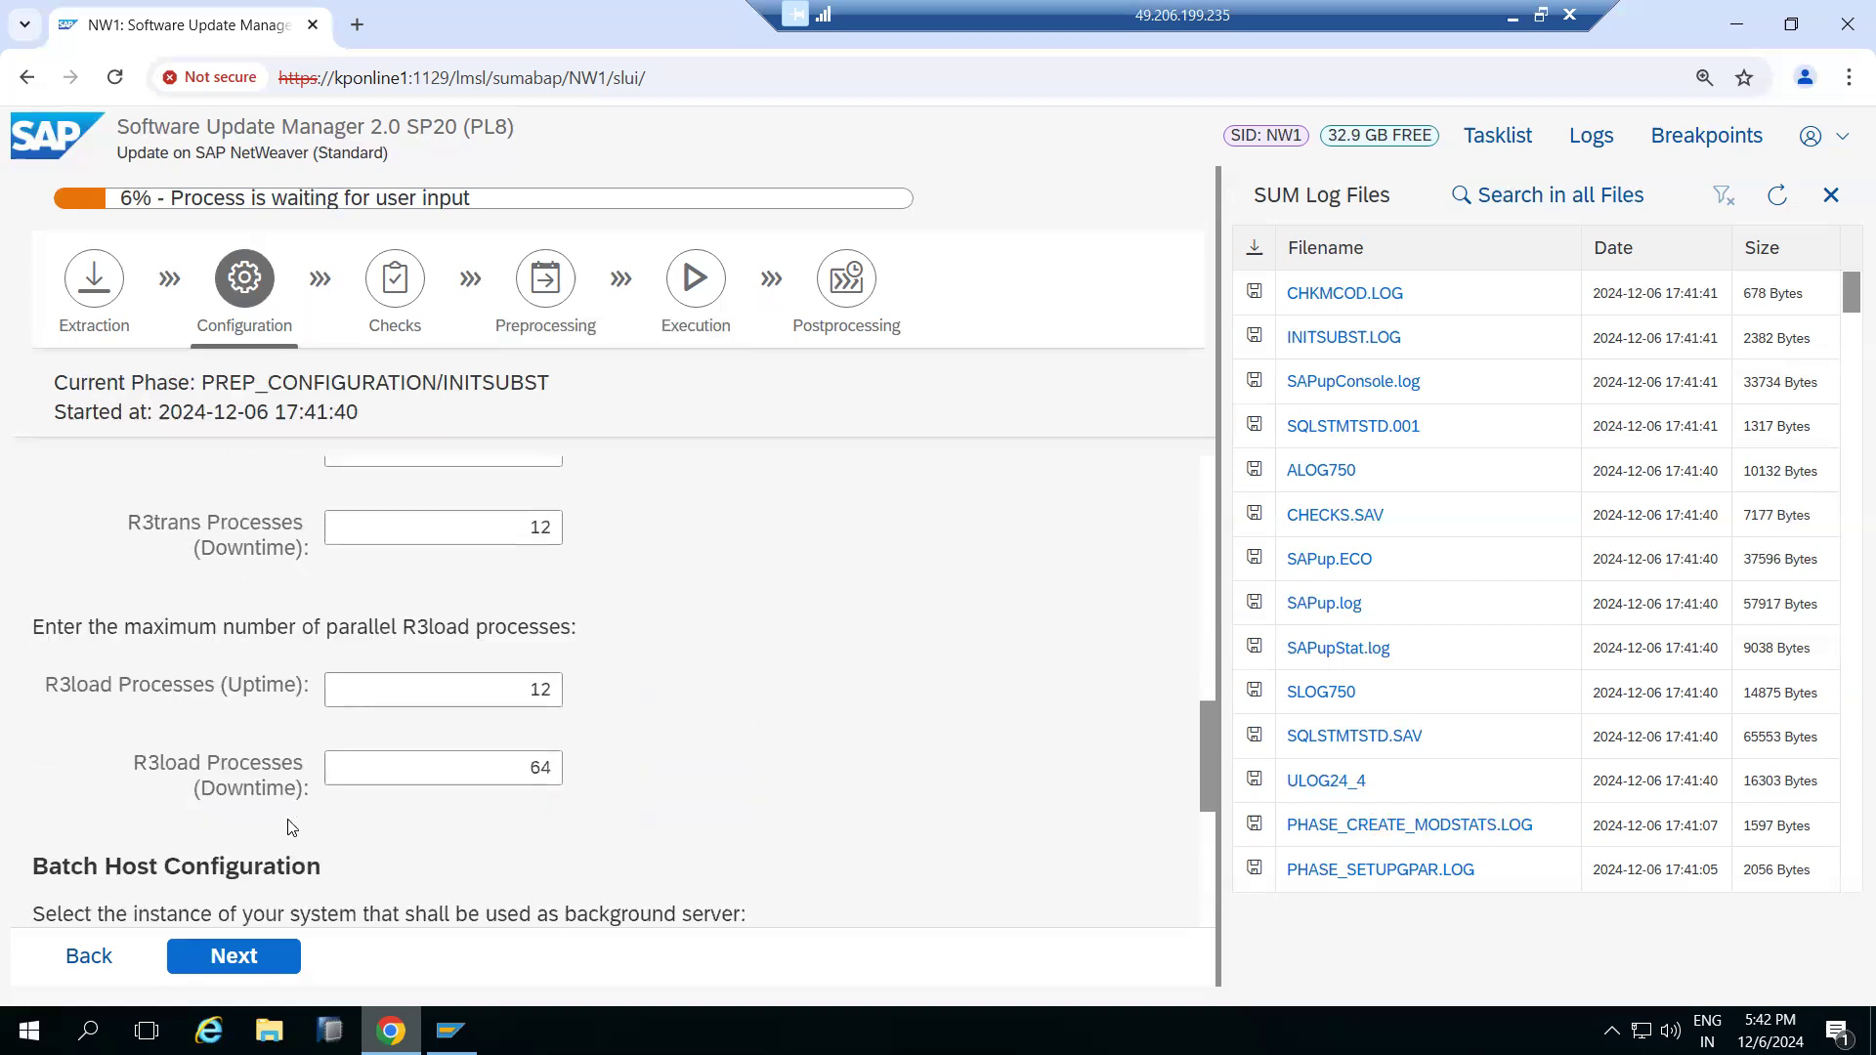
pyautogui.click(234, 956)
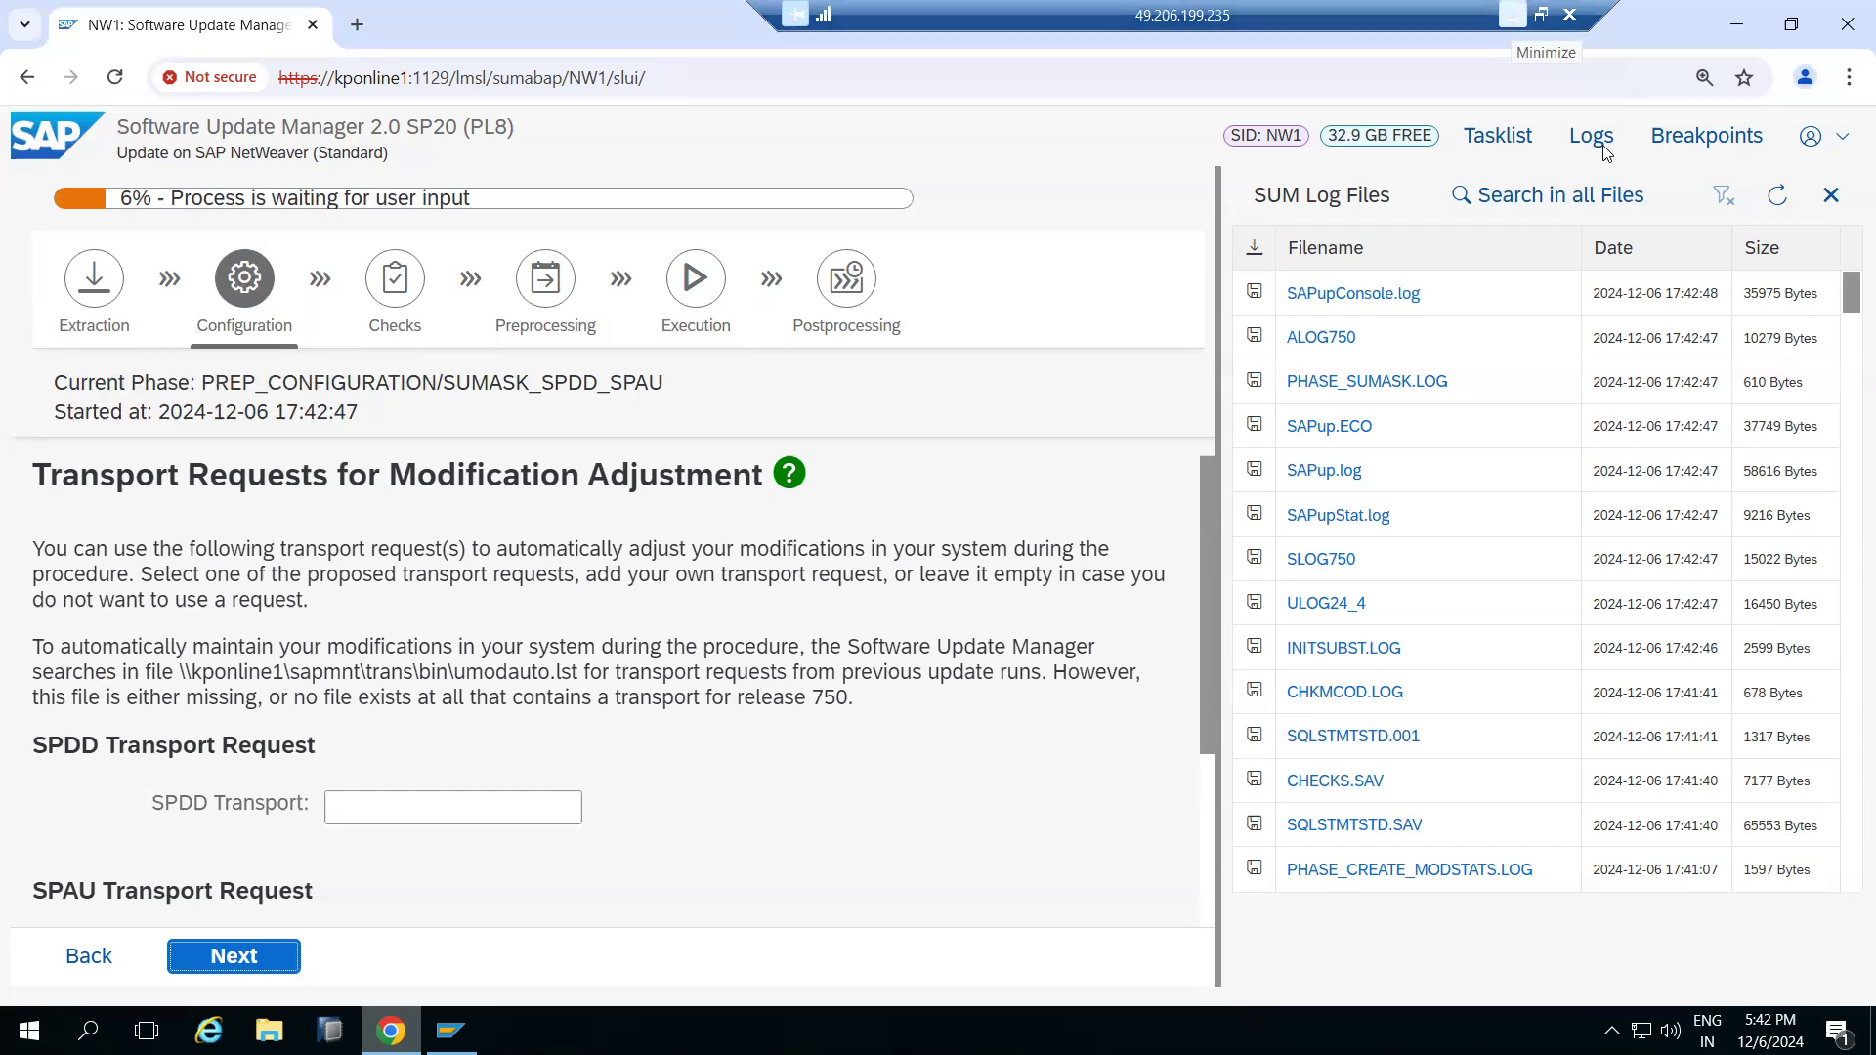
# Skip the SPDD/SPAU transport and single transport request screens without entering any transports
pyautogui.click(1784, 206)
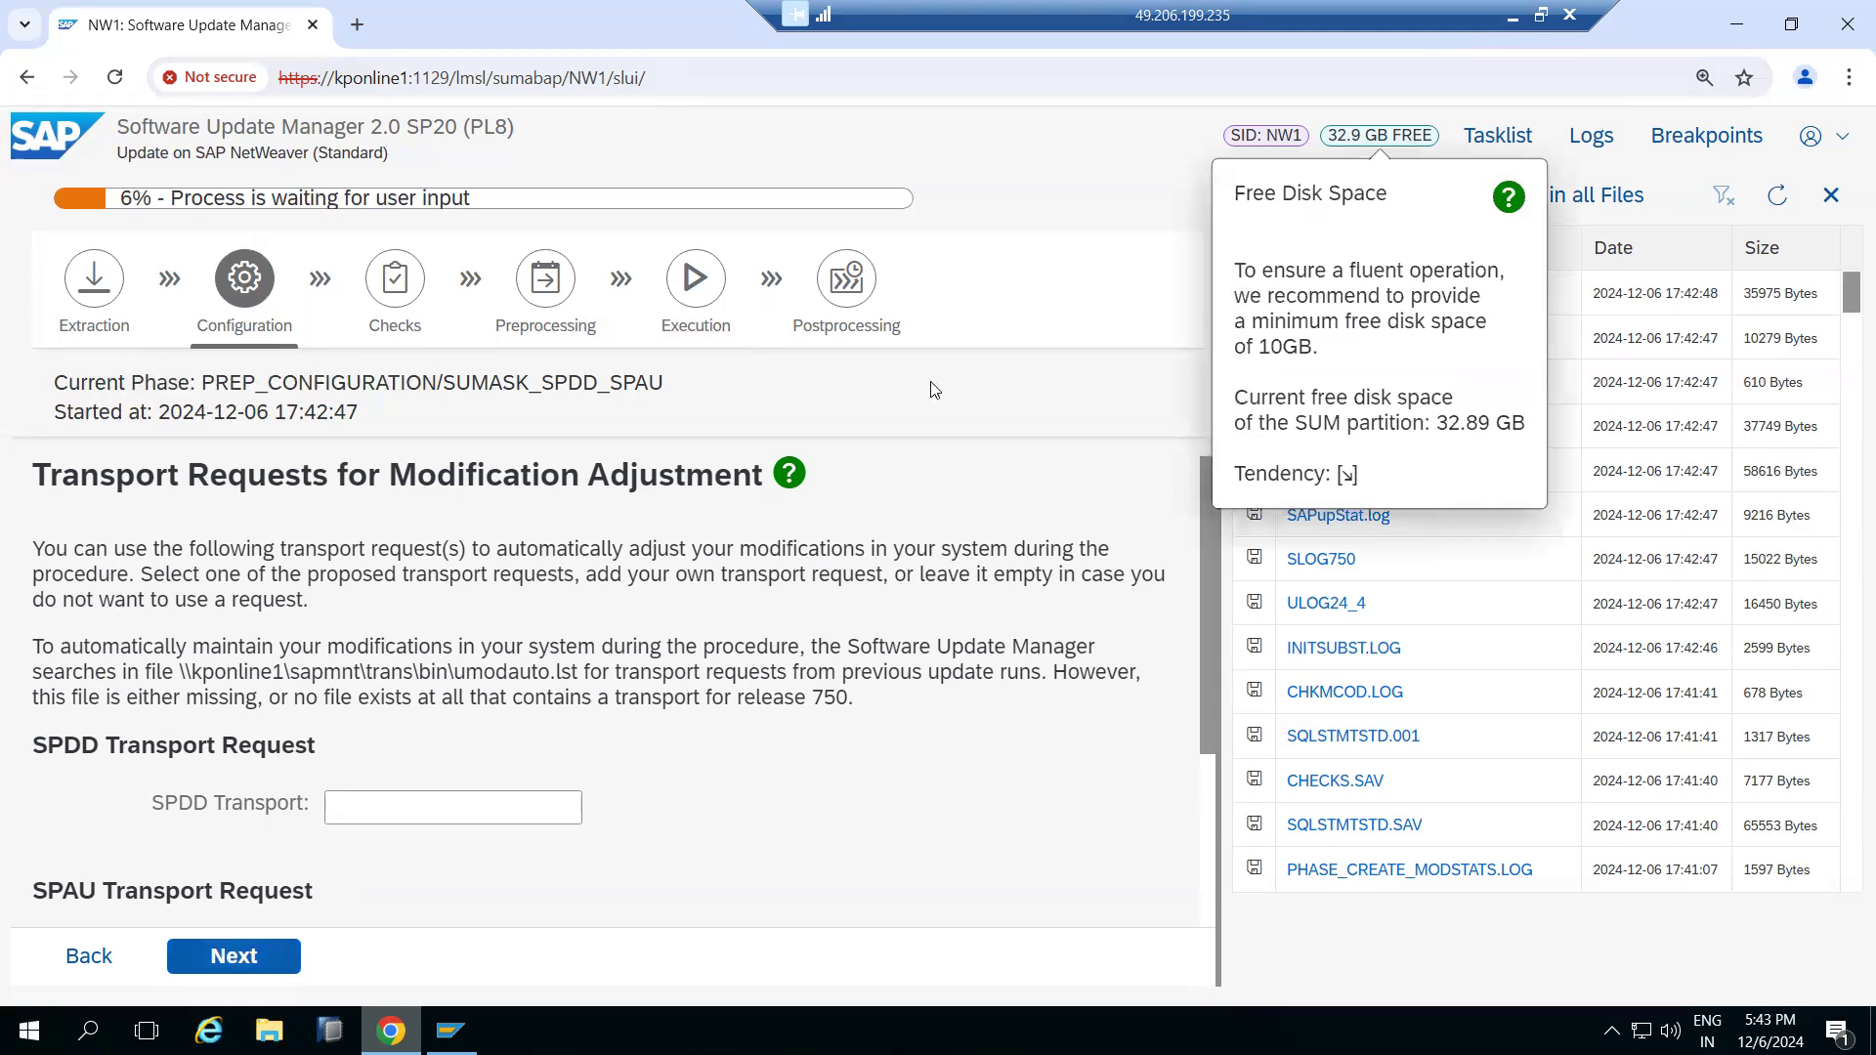
pyautogui.scroll(-3, 207, 891)
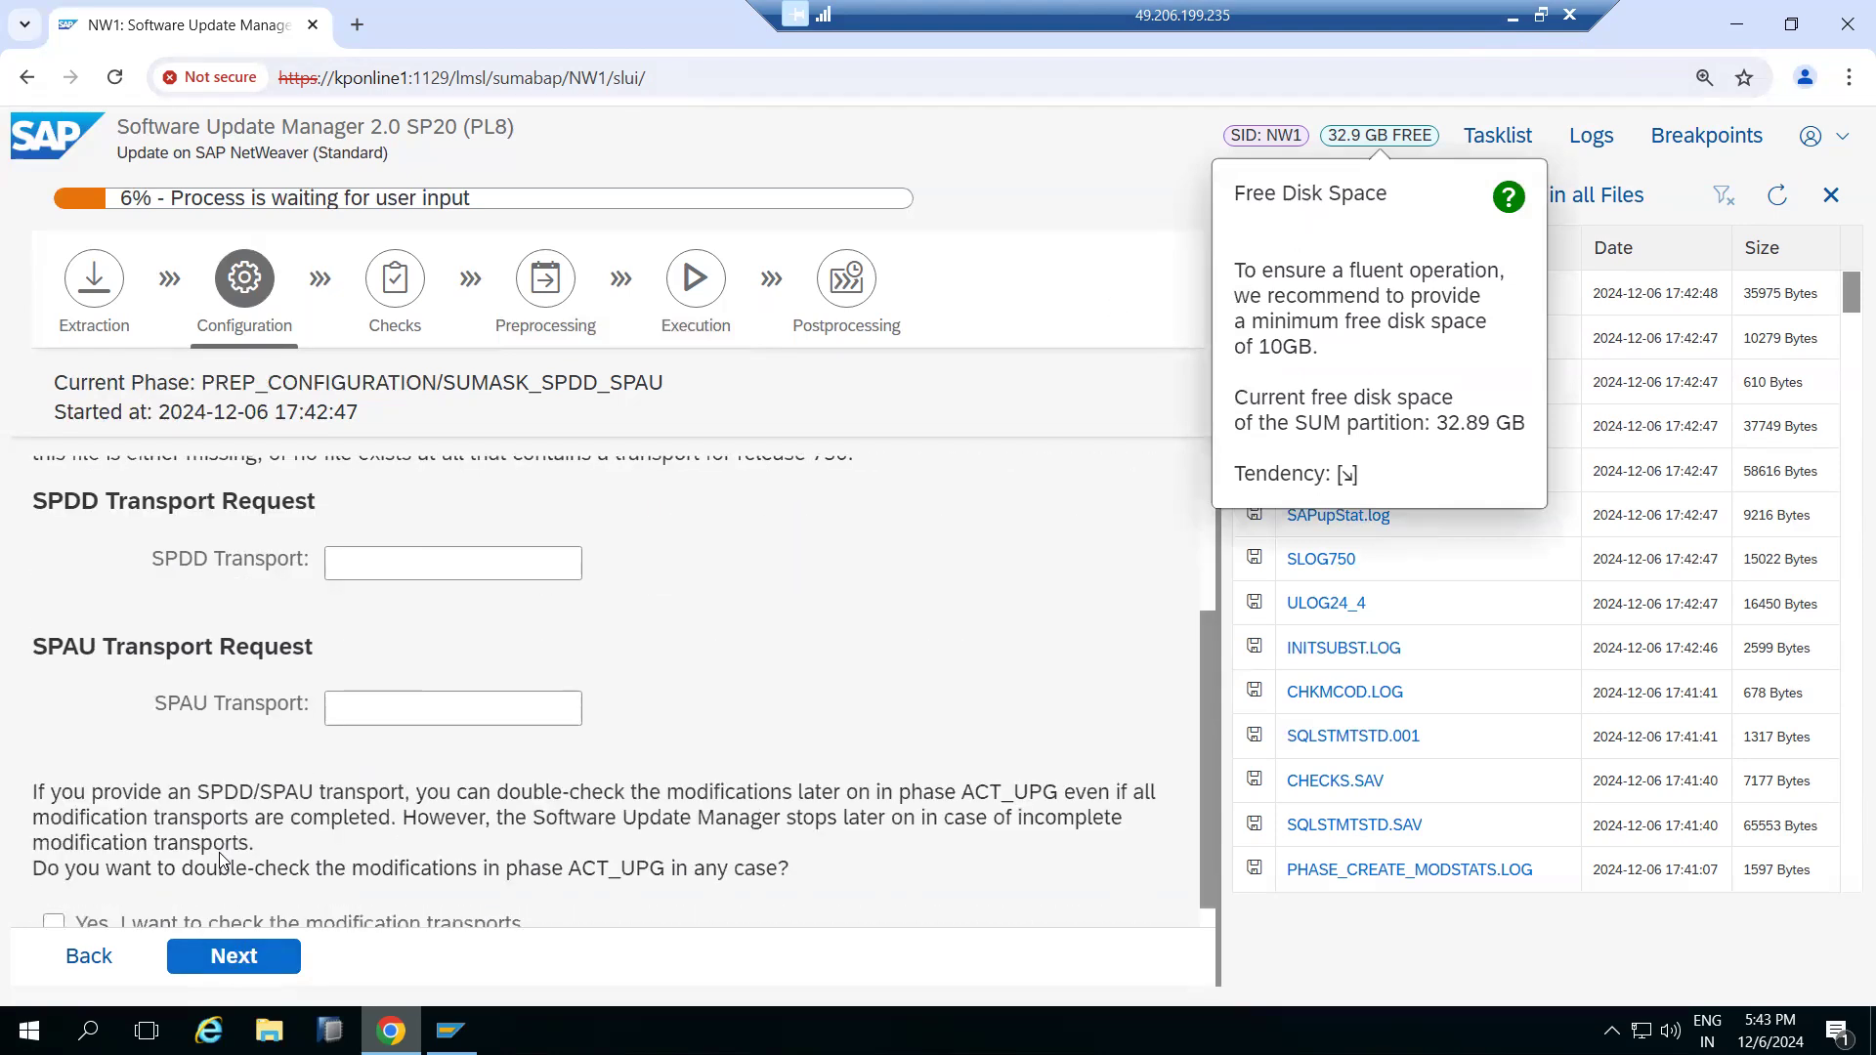
pyautogui.click(217, 957)
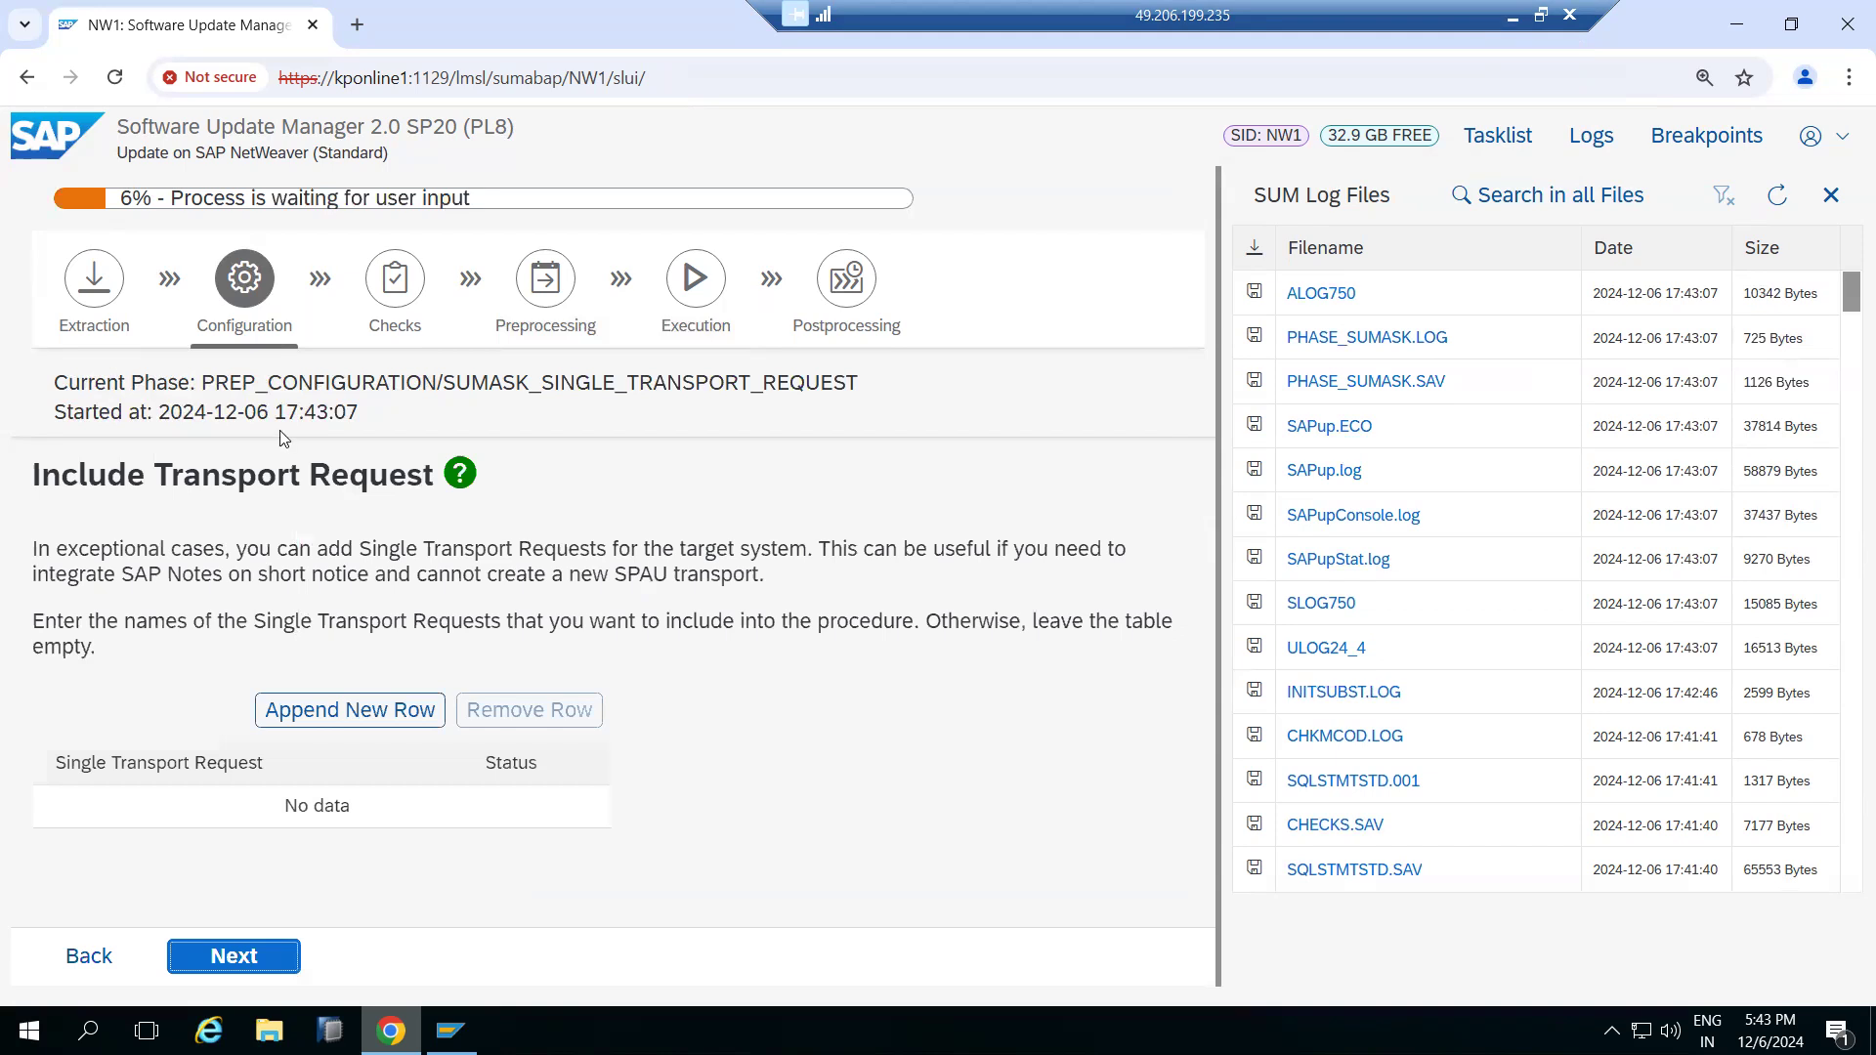
pyautogui.moveTo(256, 473); pyautogui.dragTo(338, 480)
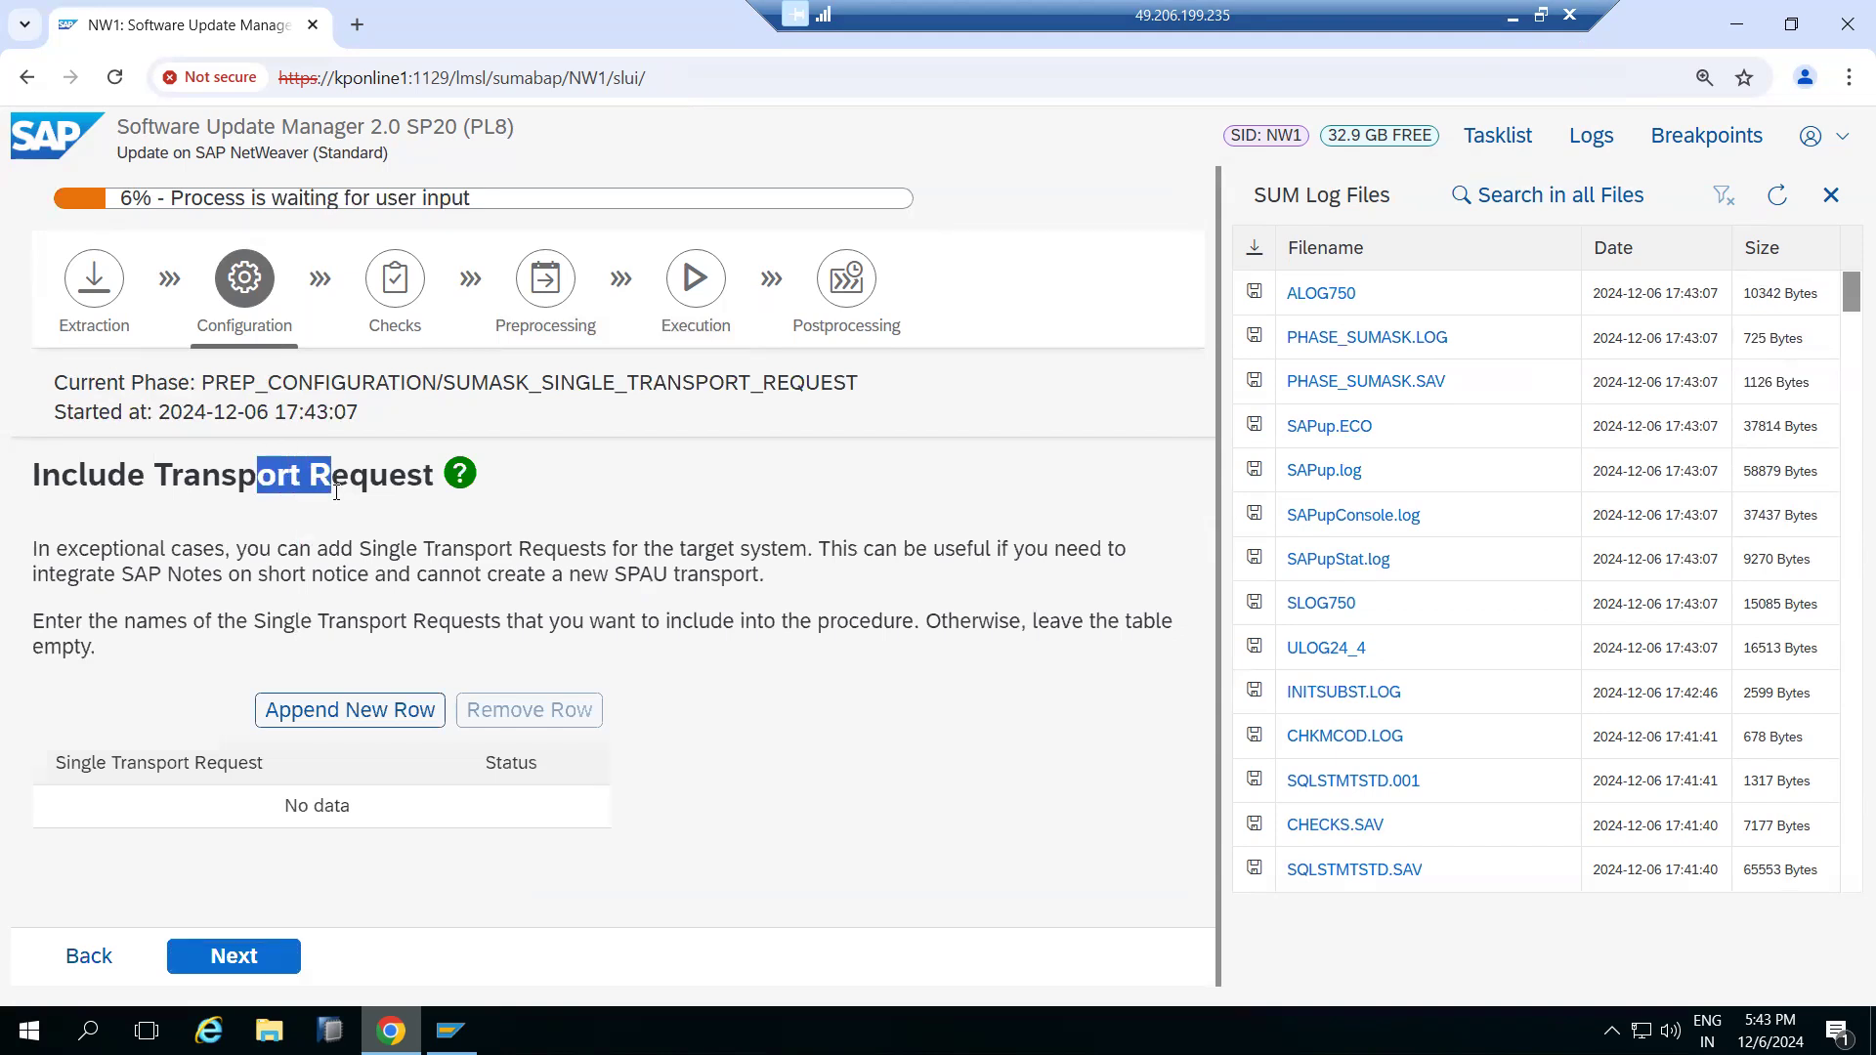
pyautogui.click(227, 954)
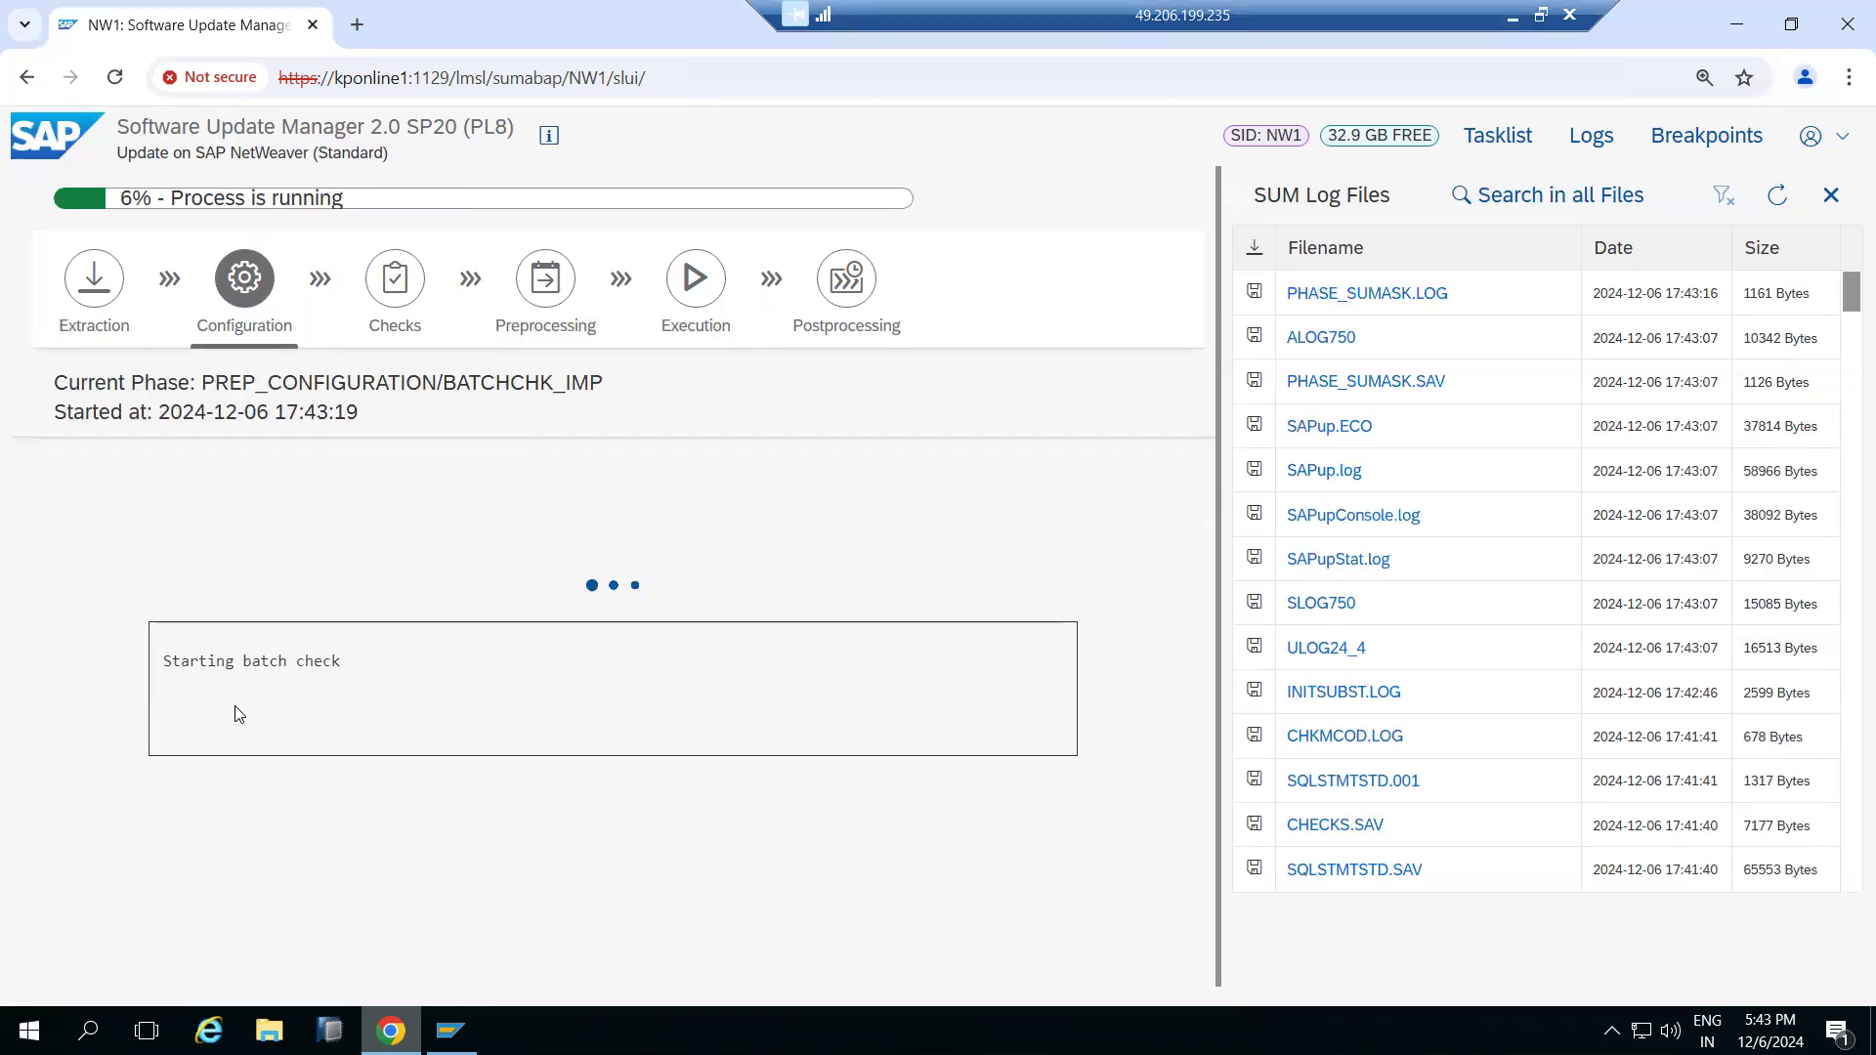
# Switch to Paint and undo the last three drawing actions
pyautogui.click(1513, 16)
pyautogui.hotkey('ctrl', 'z')
pyautogui.hotkey('ctrl', 'z')
pyautogui.hotkey('ctrl', 'z')
pyautogui.hotkey('ctrl', 'z')
pyautogui.hotkey('ctrl', 'z')
pyautogui.hotkey('ctrl', 'z')
pyautogui.hotkey('ctrl', 'z')
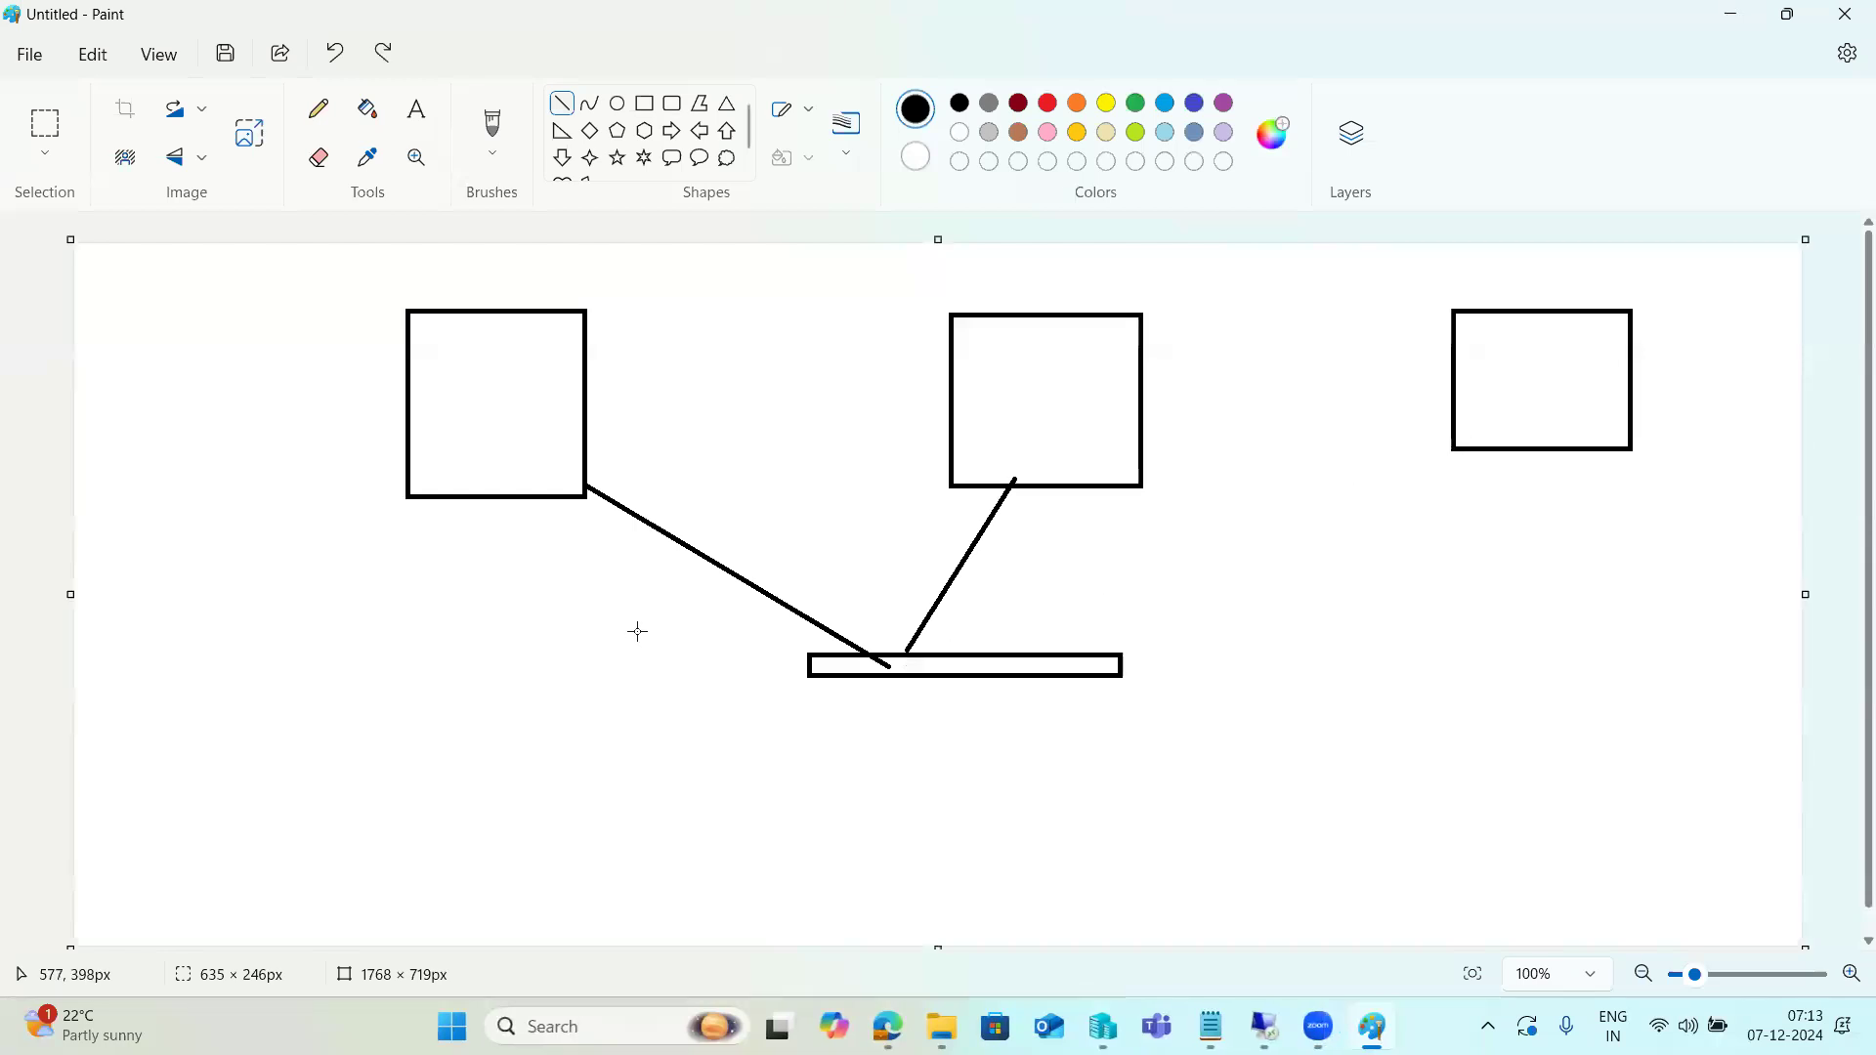
# Add a text box on the Paint canvas with the lines ABAP and SQl
pyautogui.click(427, 123)
pyautogui.moveTo(150, 305); pyautogui.dragTo(592, 881)
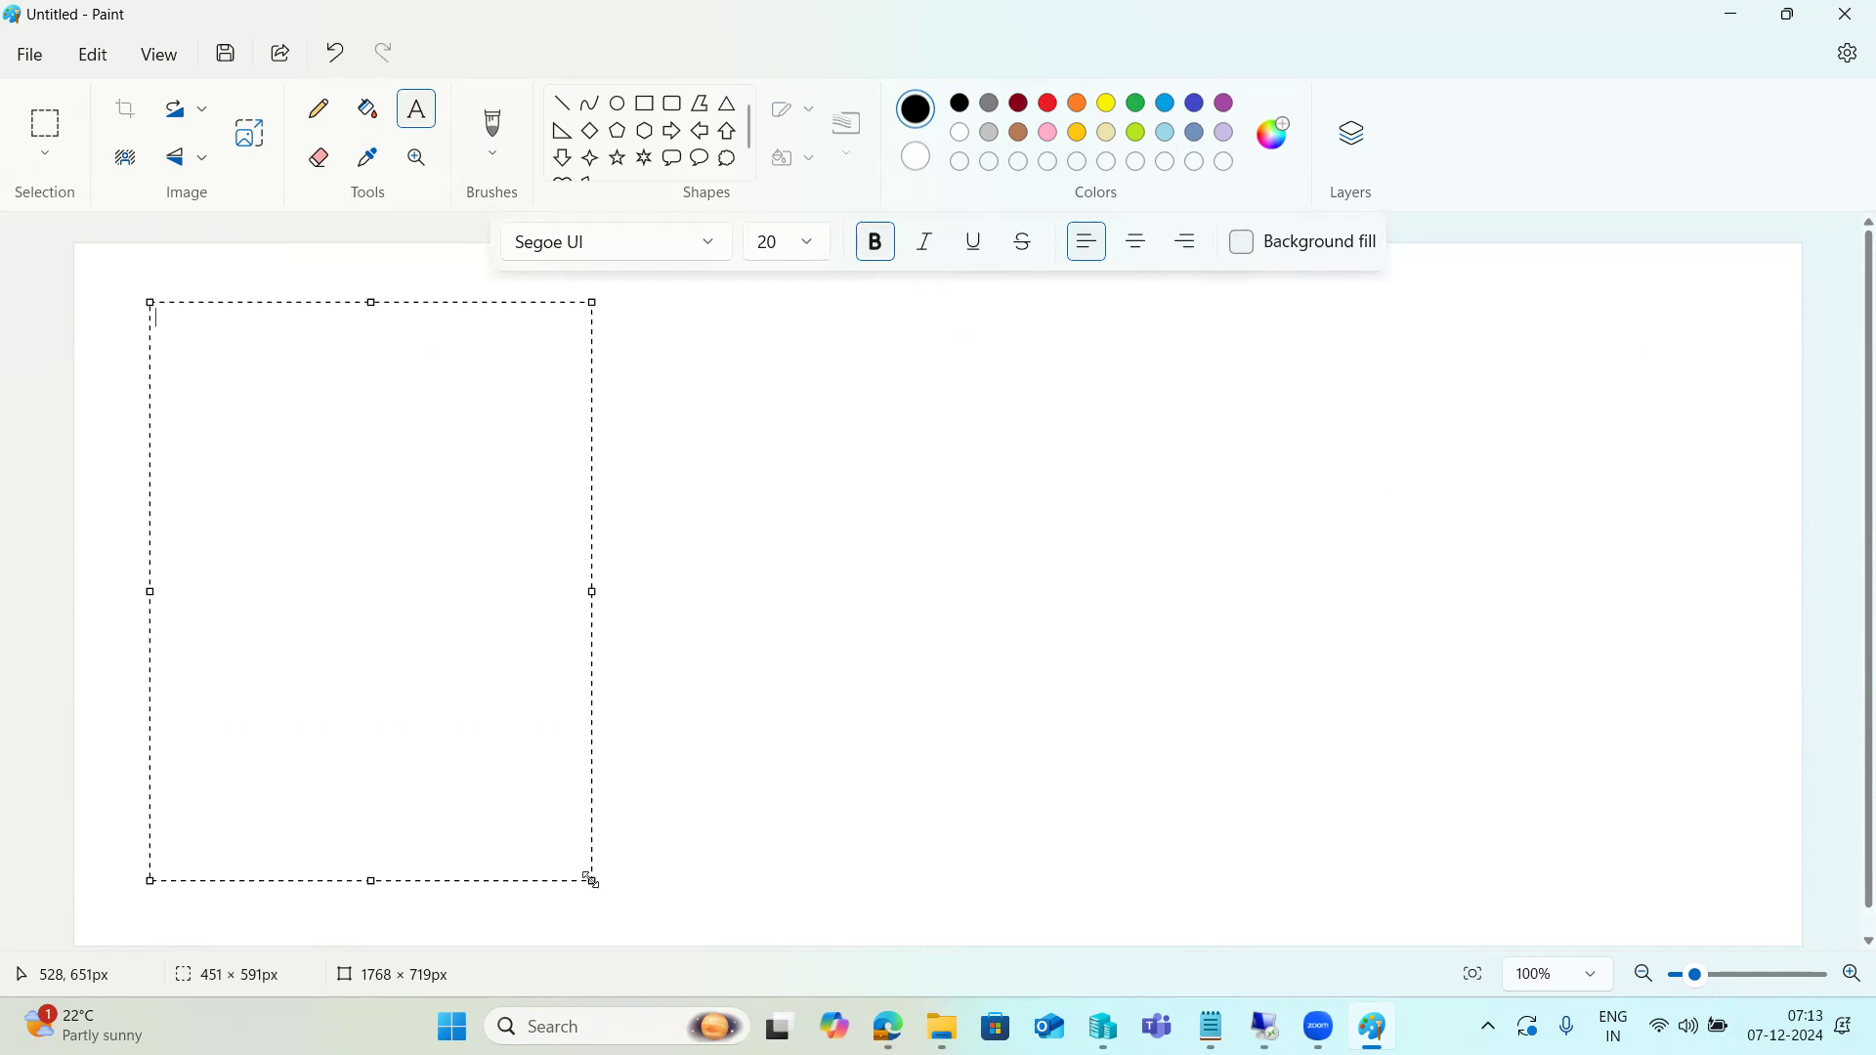
pyautogui.write('ABAP  ')
pyautogui.write('SQl')
pyautogui.press('Return')
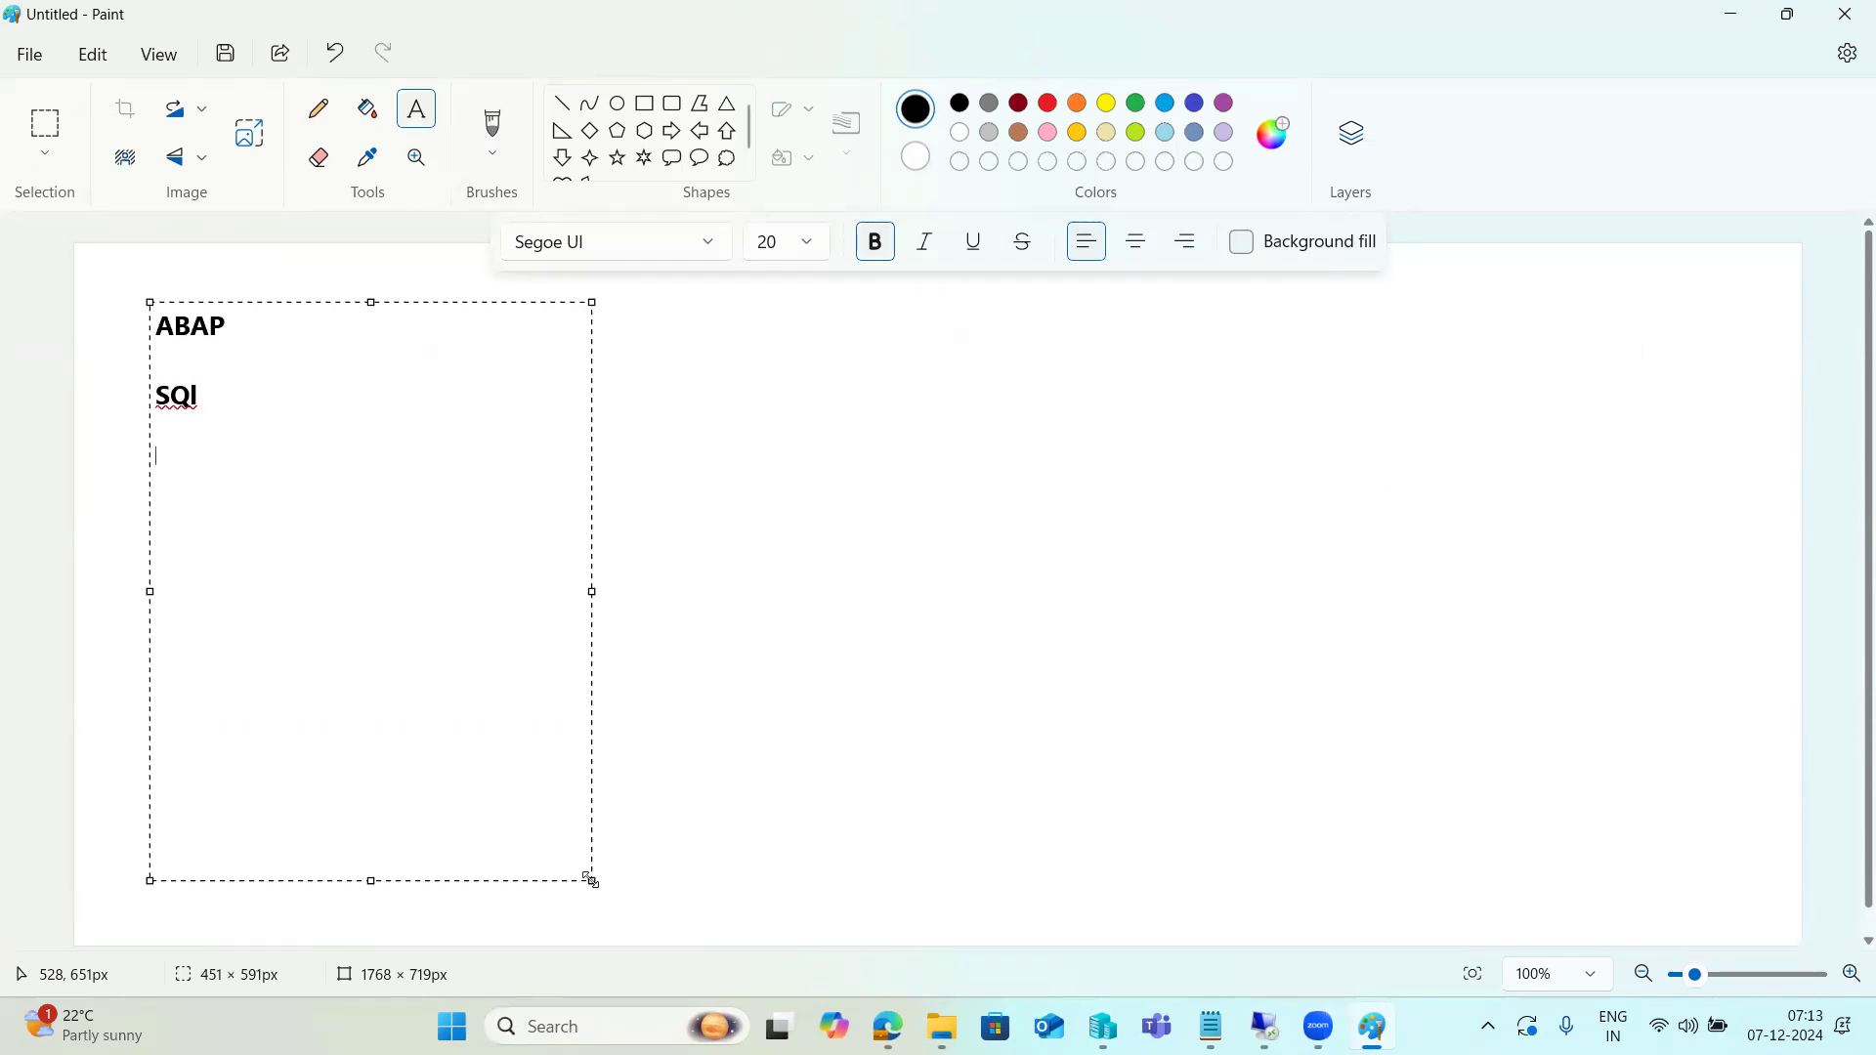
# Add R3TRANS and R3LOAD lines to the text box
pyautogui.write('R3')
pyautogui.write('RA')
pyautogui.press('BackSpace')
pyautogui.press('BackSpace')
pyautogui.write('TRANS   R3LOAD')
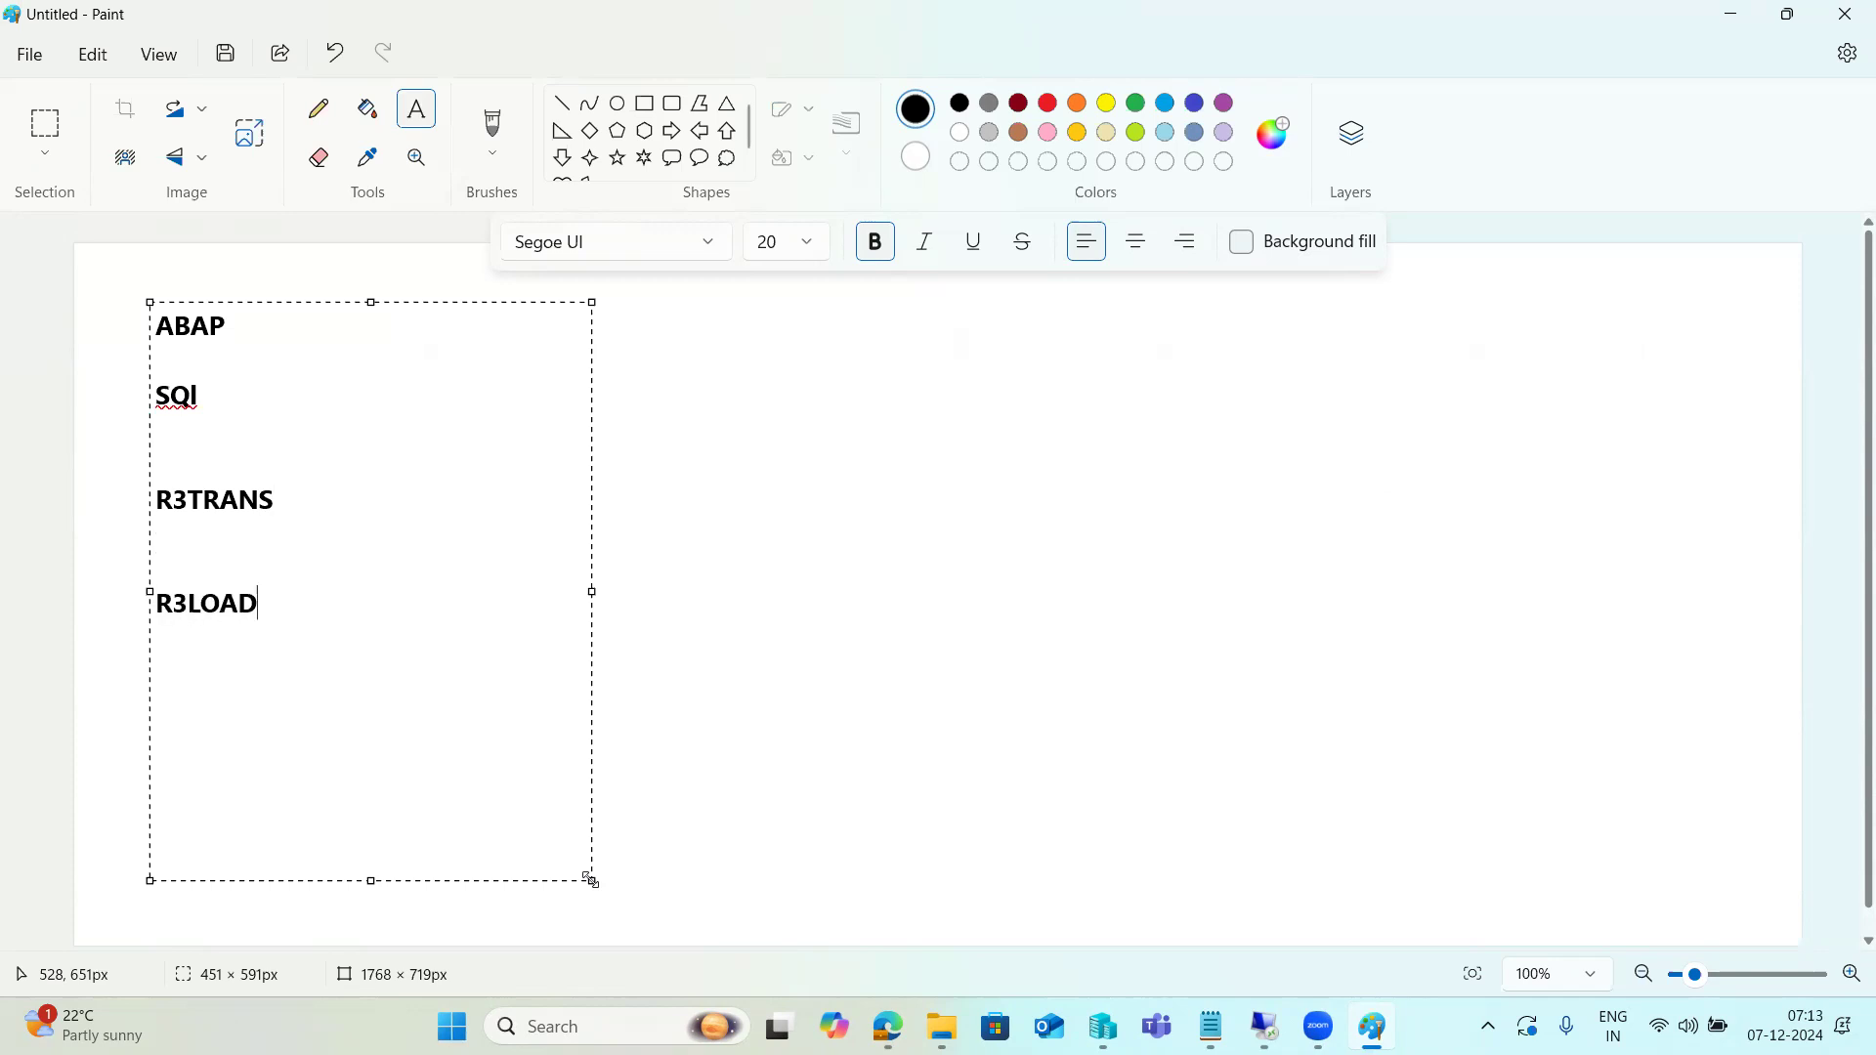
# Correct SQl to SQL in the text box
pyautogui.press('Up')
pyautogui.press('Up')
pyautogui.press('Up')
pyautogui.press('Up')
pyautogui.press('Up')
pyautogui.press('Up')
pyautogui.press('BackSpace')
pyautogui.write('L')
# Extend the ABAP line in the text box to read ABAP-No of WPS
pyautogui.click(257, 323)
pyautogui.write('-')
pyautogui.write('No o')
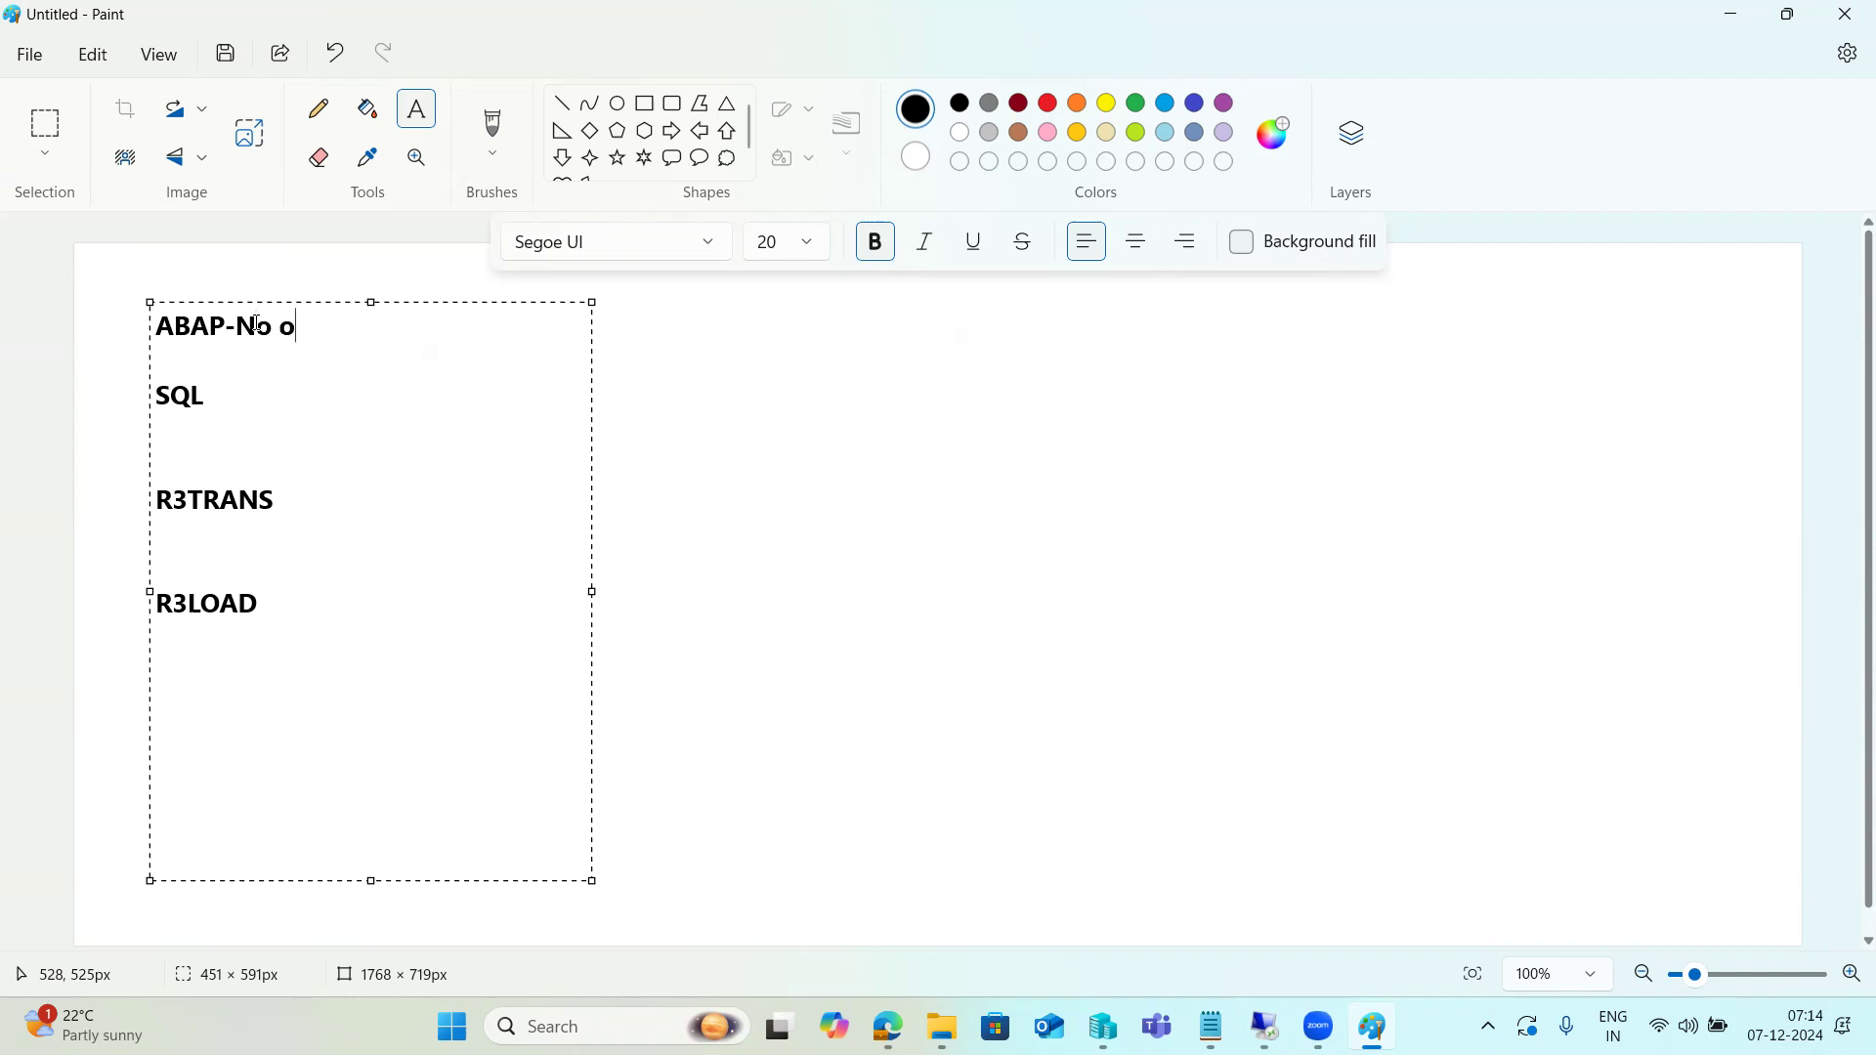
pyautogui.write('f WPS')
# Extend the SQL line to read SQL-1*NO of CPU cores
pyautogui.press('Down')
pyautogui.press('Down')
pyautogui.write('-1*NO of CPU cores')
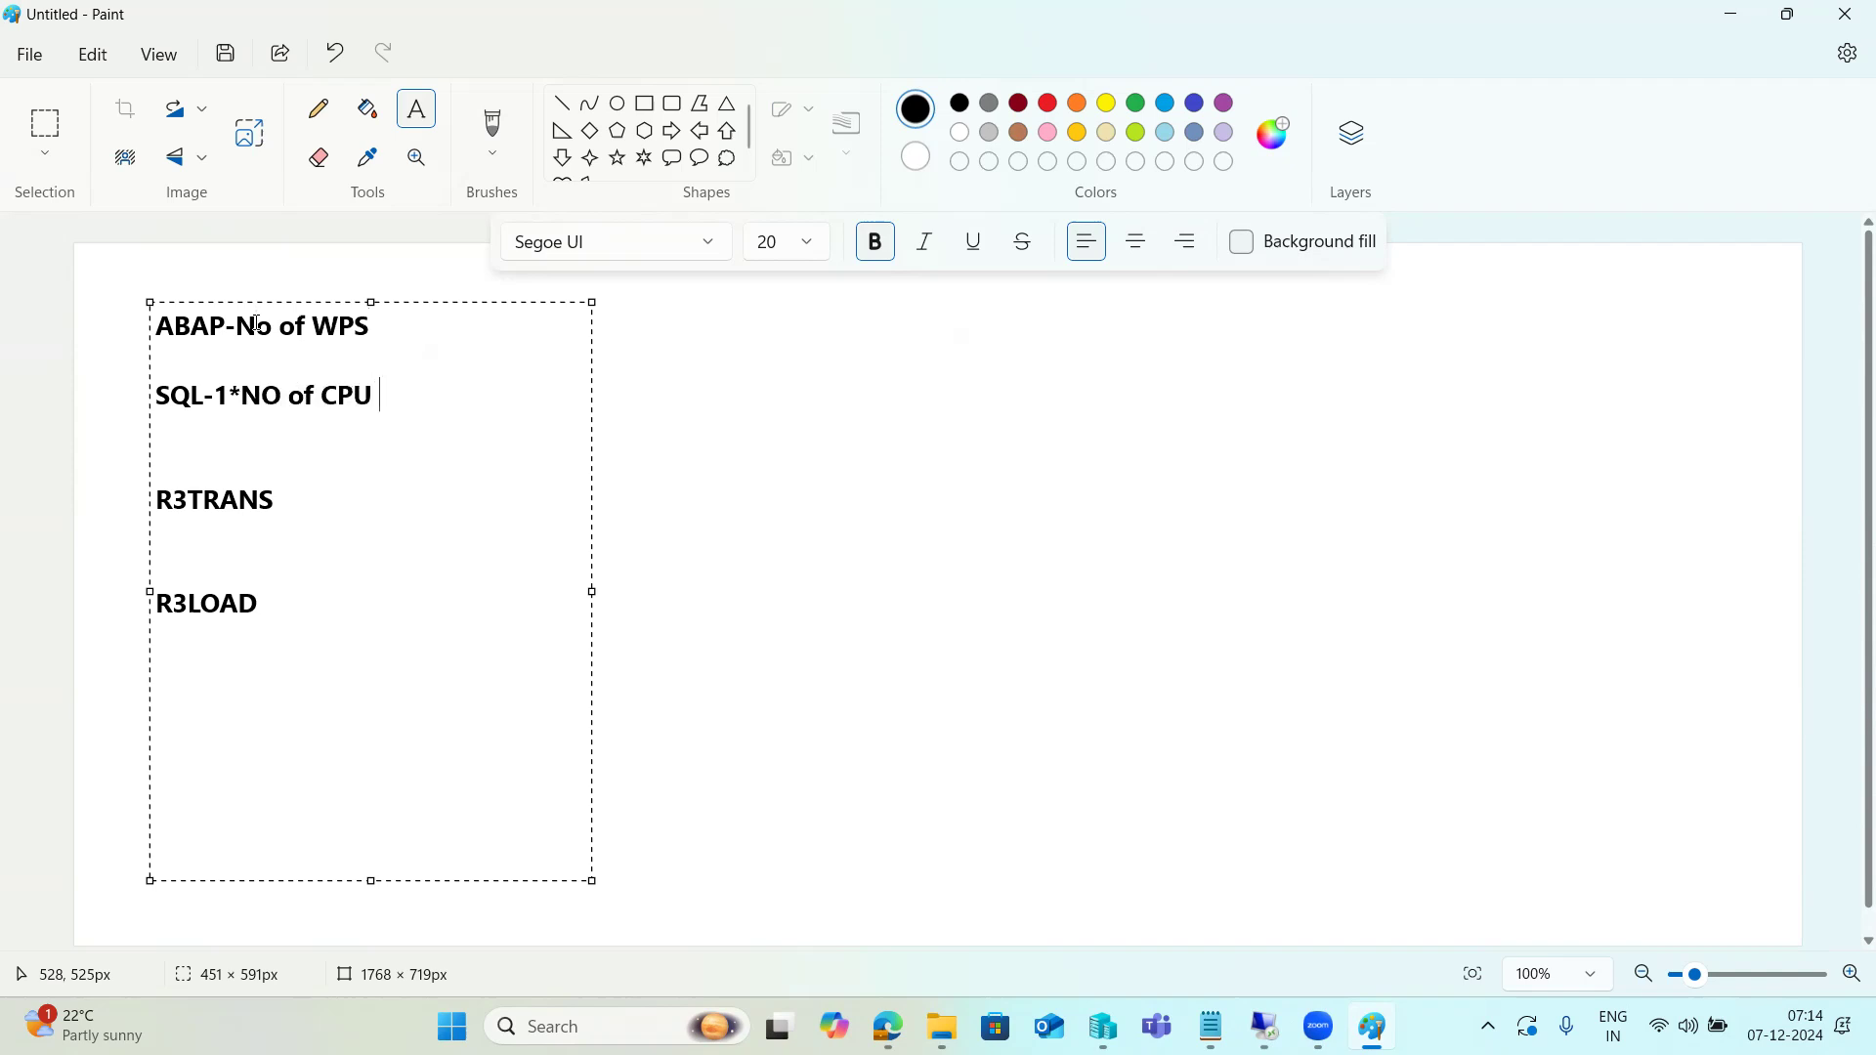
# Extend the R3TRANS line to read R3TRANS:no of CPU
pyautogui.press('Down')
pyautogui.press('Down')
pyautogui.press('Down')
pyautogui.write(':no of CPU')
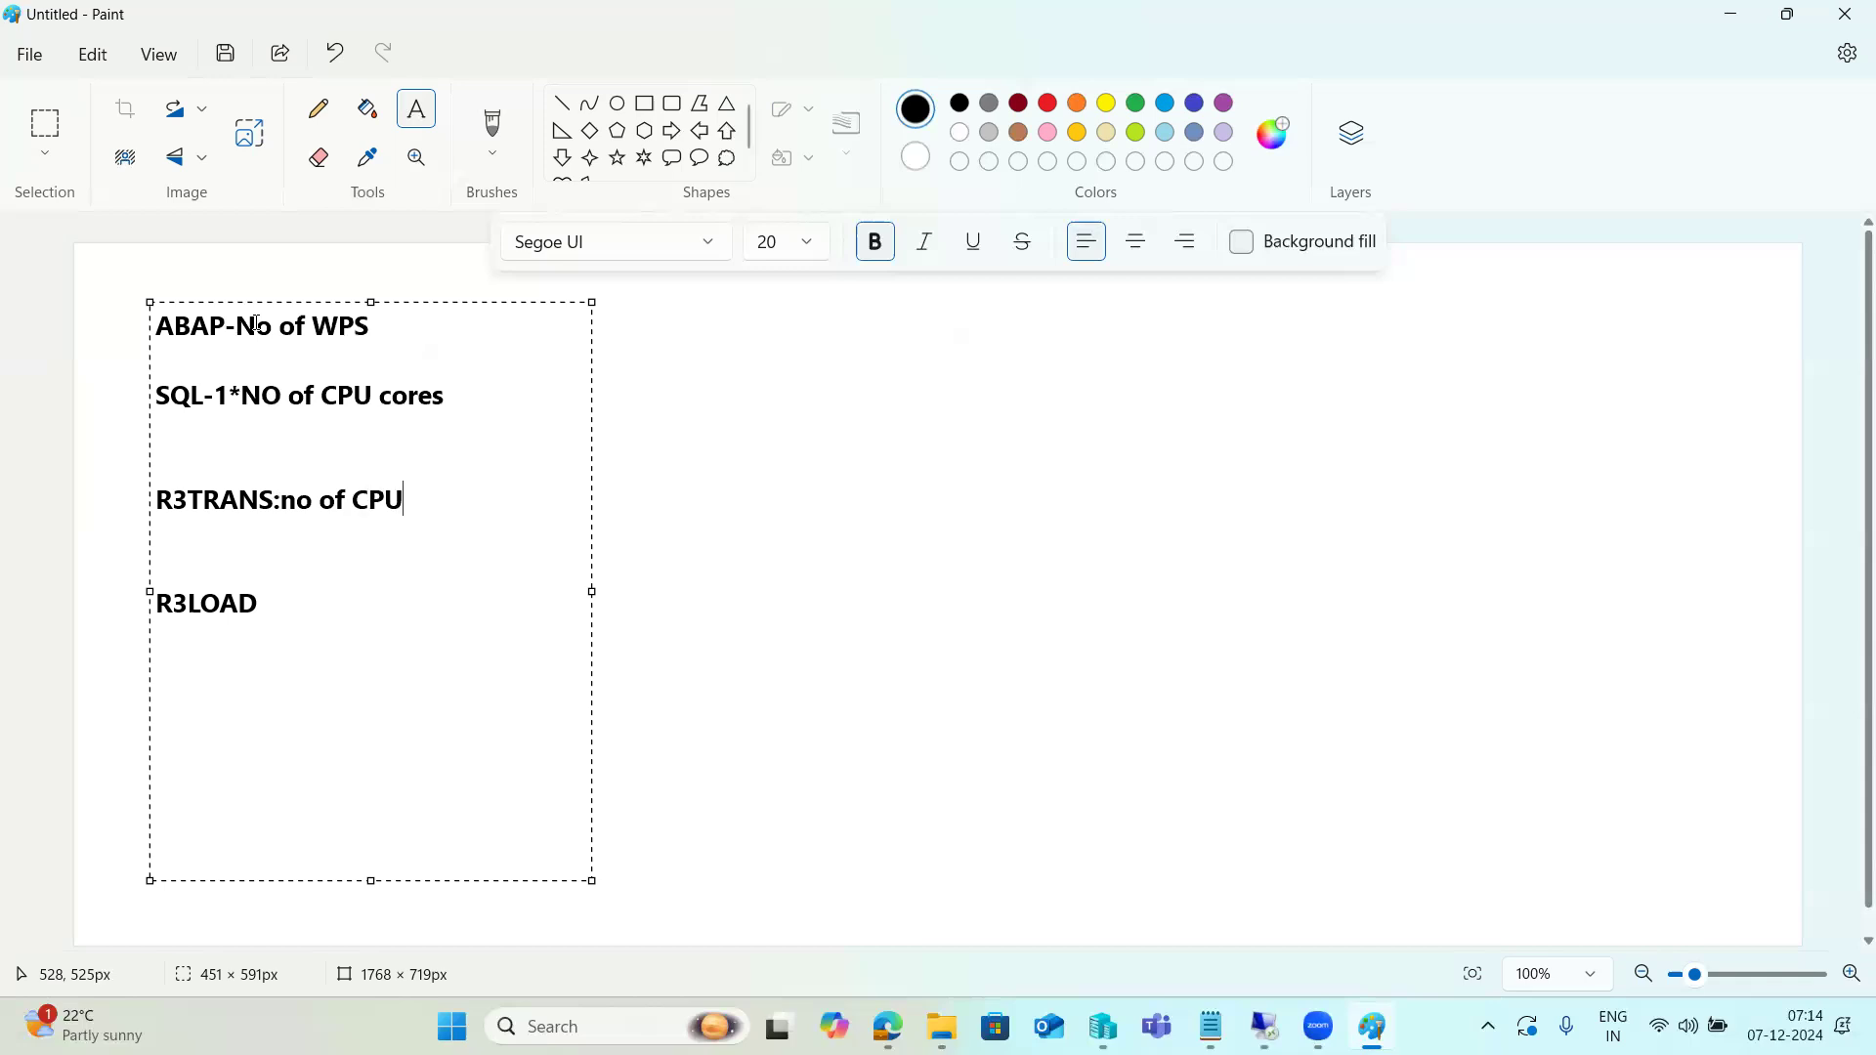
# Extend the R3LOAD line to read R3LOAD :3 or 5 *times CPU
pyautogui.press('Down')
pyautogui.press('Down')
pyautogui.press('Down')
pyautogui.write(':3 or 5 *times ')
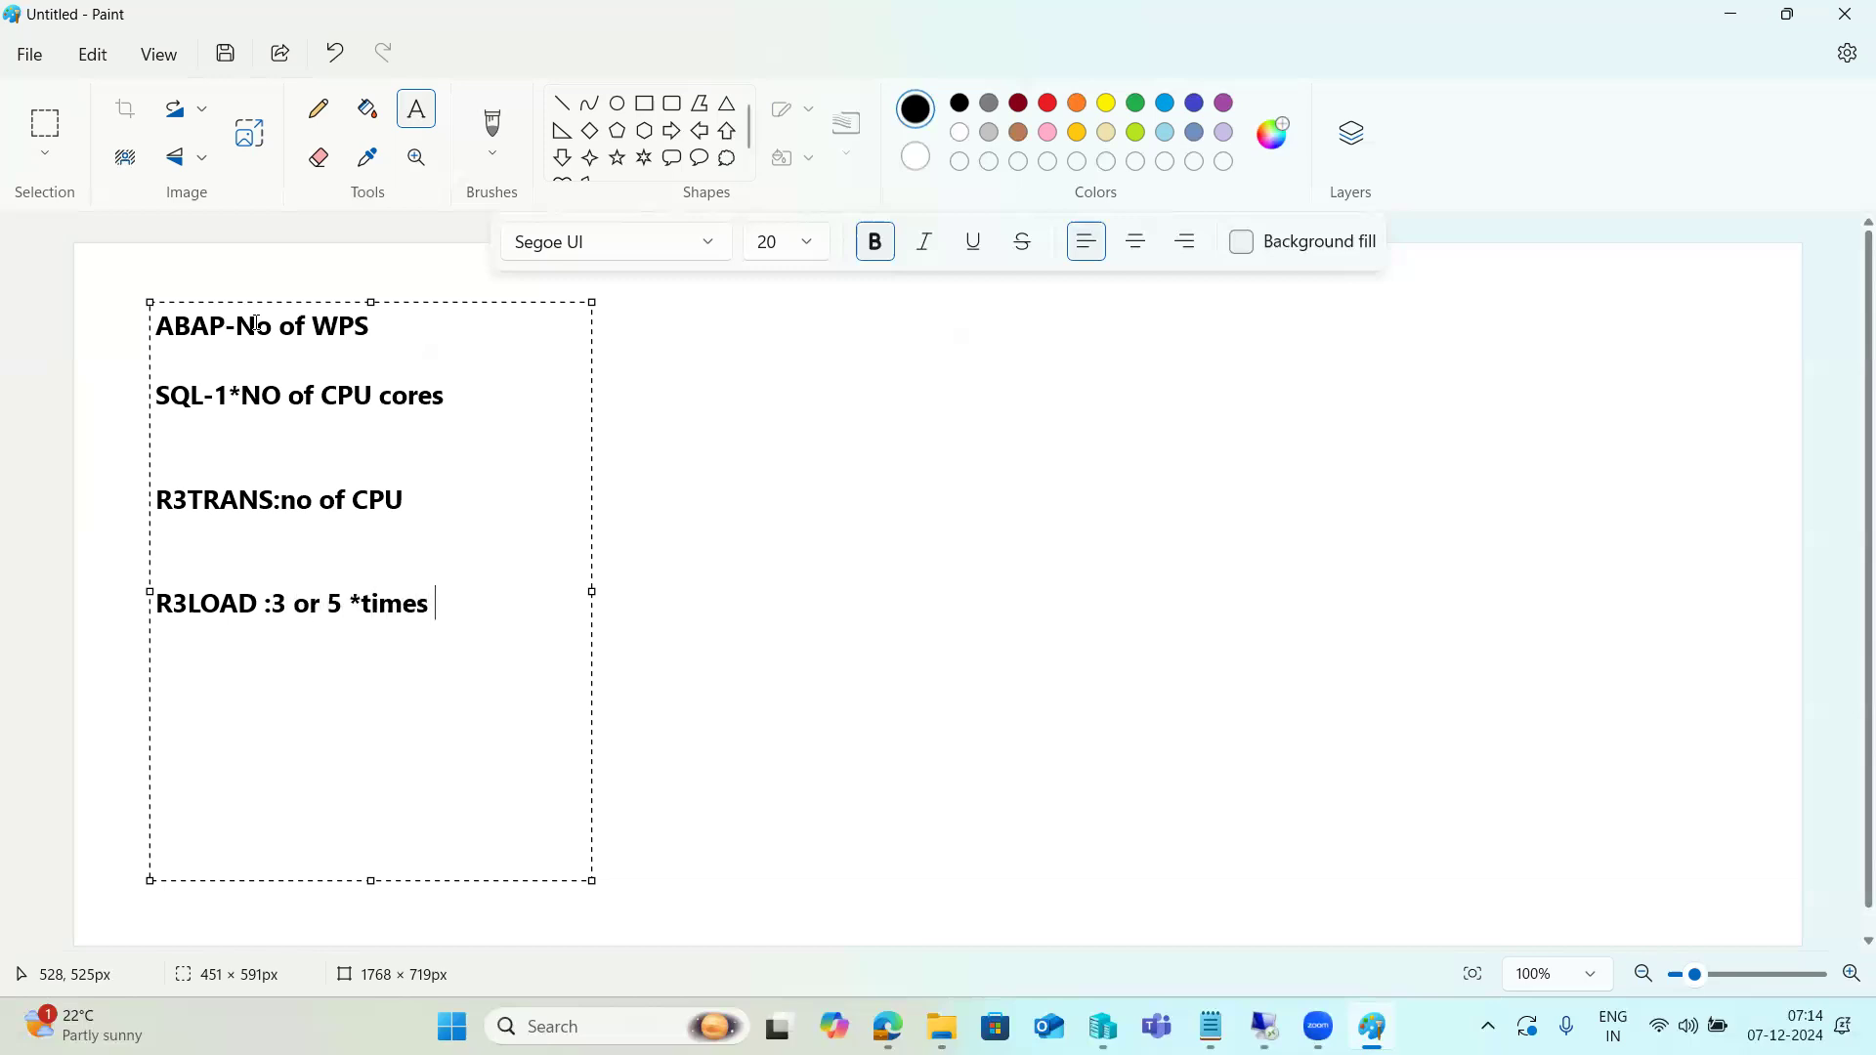
pyautogui.write('r3LOAD')
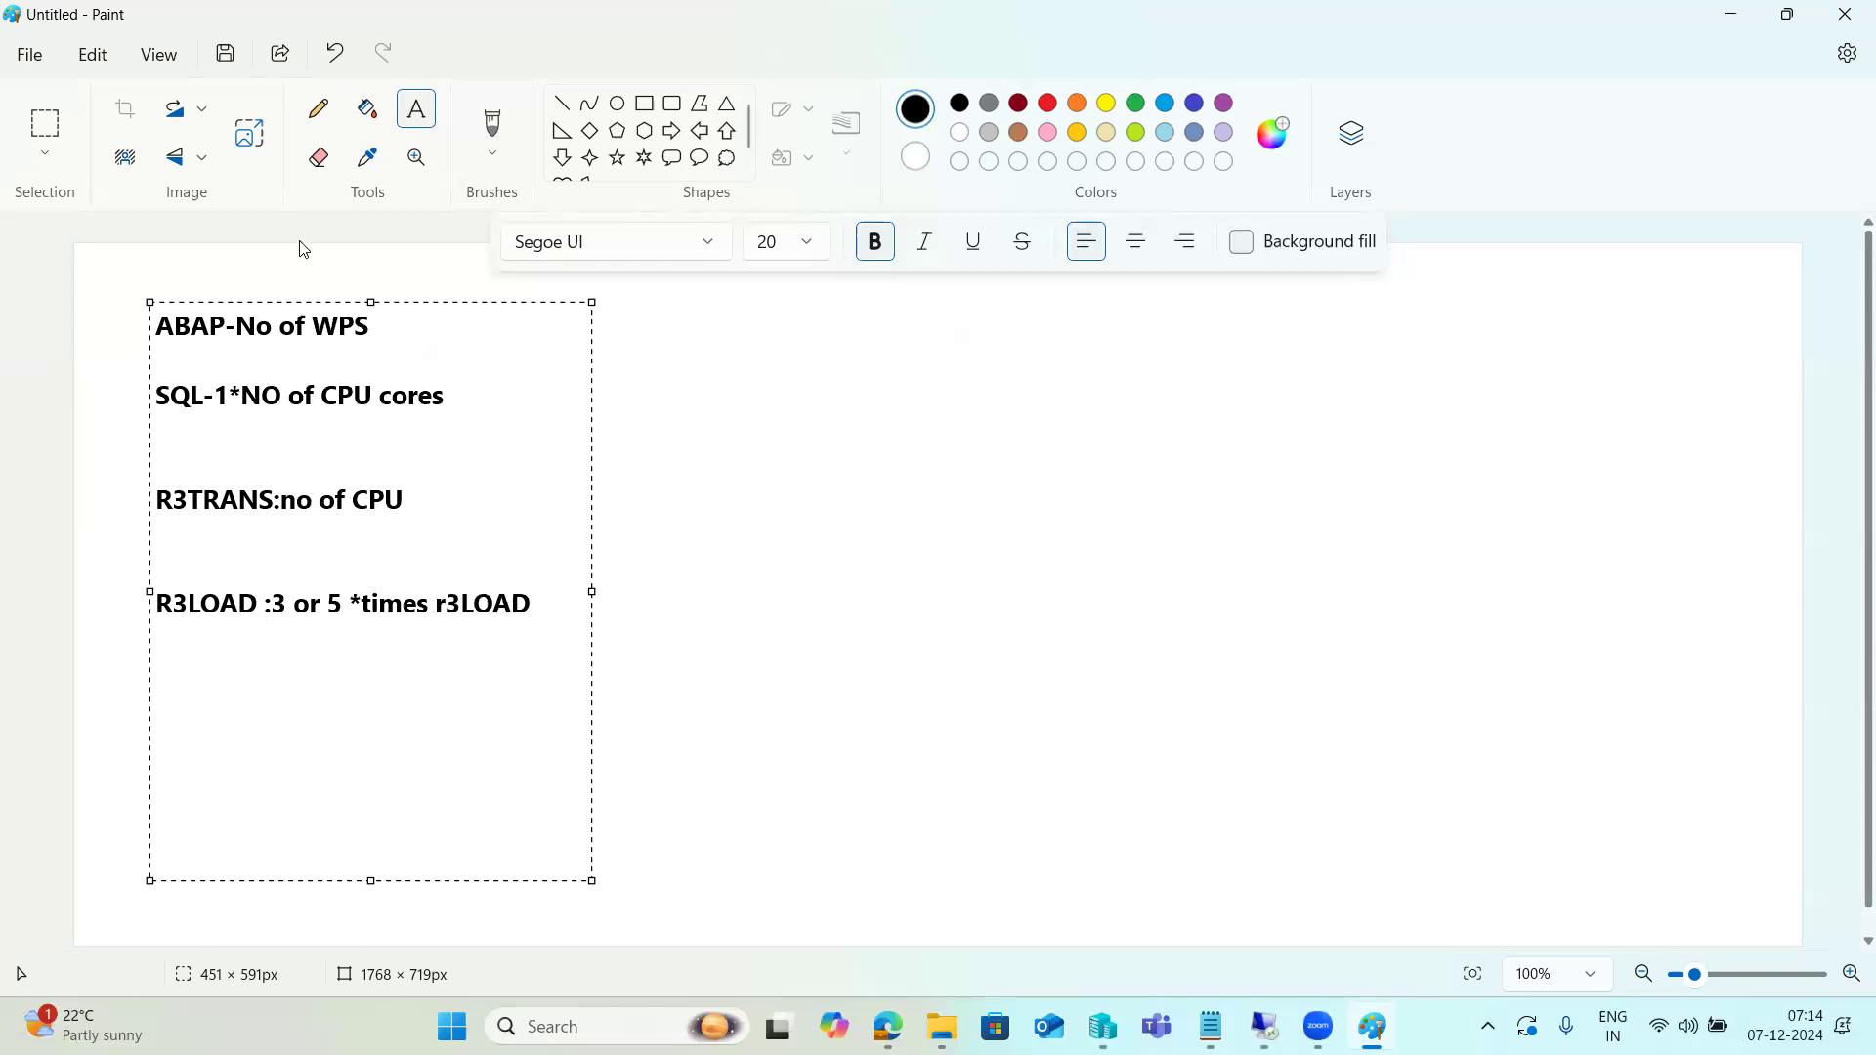
pyautogui.press('BackSpace')
pyautogui.press('BackSpace')
pyautogui.press('BackSpace')
pyautogui.press('BackSpace')
pyautogui.press('BackSpace')
pyautogui.press('BackSpace')
pyautogui.write('CPU')
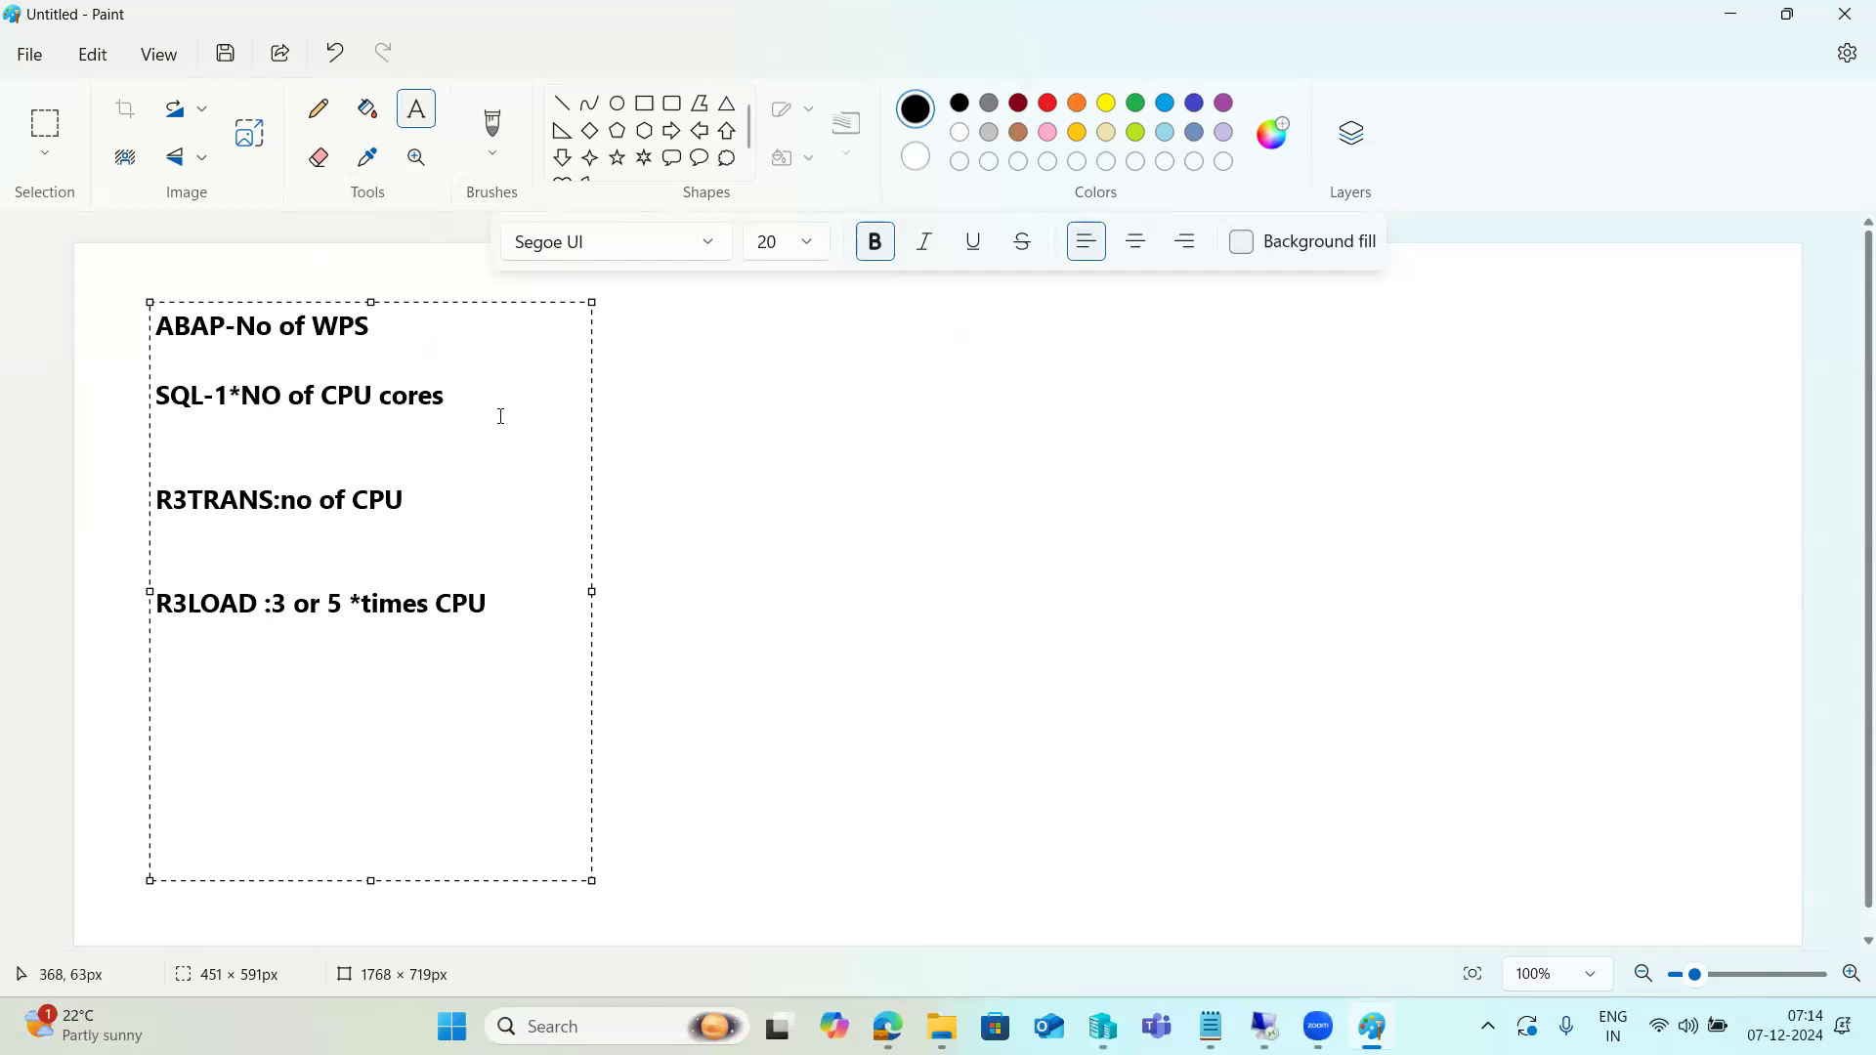
pyautogui.write('=5')
pyautogui.click(513, 506)
pyautogui.write('=5')
pyautogui.click(544, 611)
# Append =5 to the SQL and R3TRANS lines and =15 to the R3LOAD line
pyautogui.write('=')
pyautogui.write('15')
# Switch to the remote SUM session and review the repeat-phase error message and the list of missing SAP Notes
pyautogui.moveTo(1283, 1027)
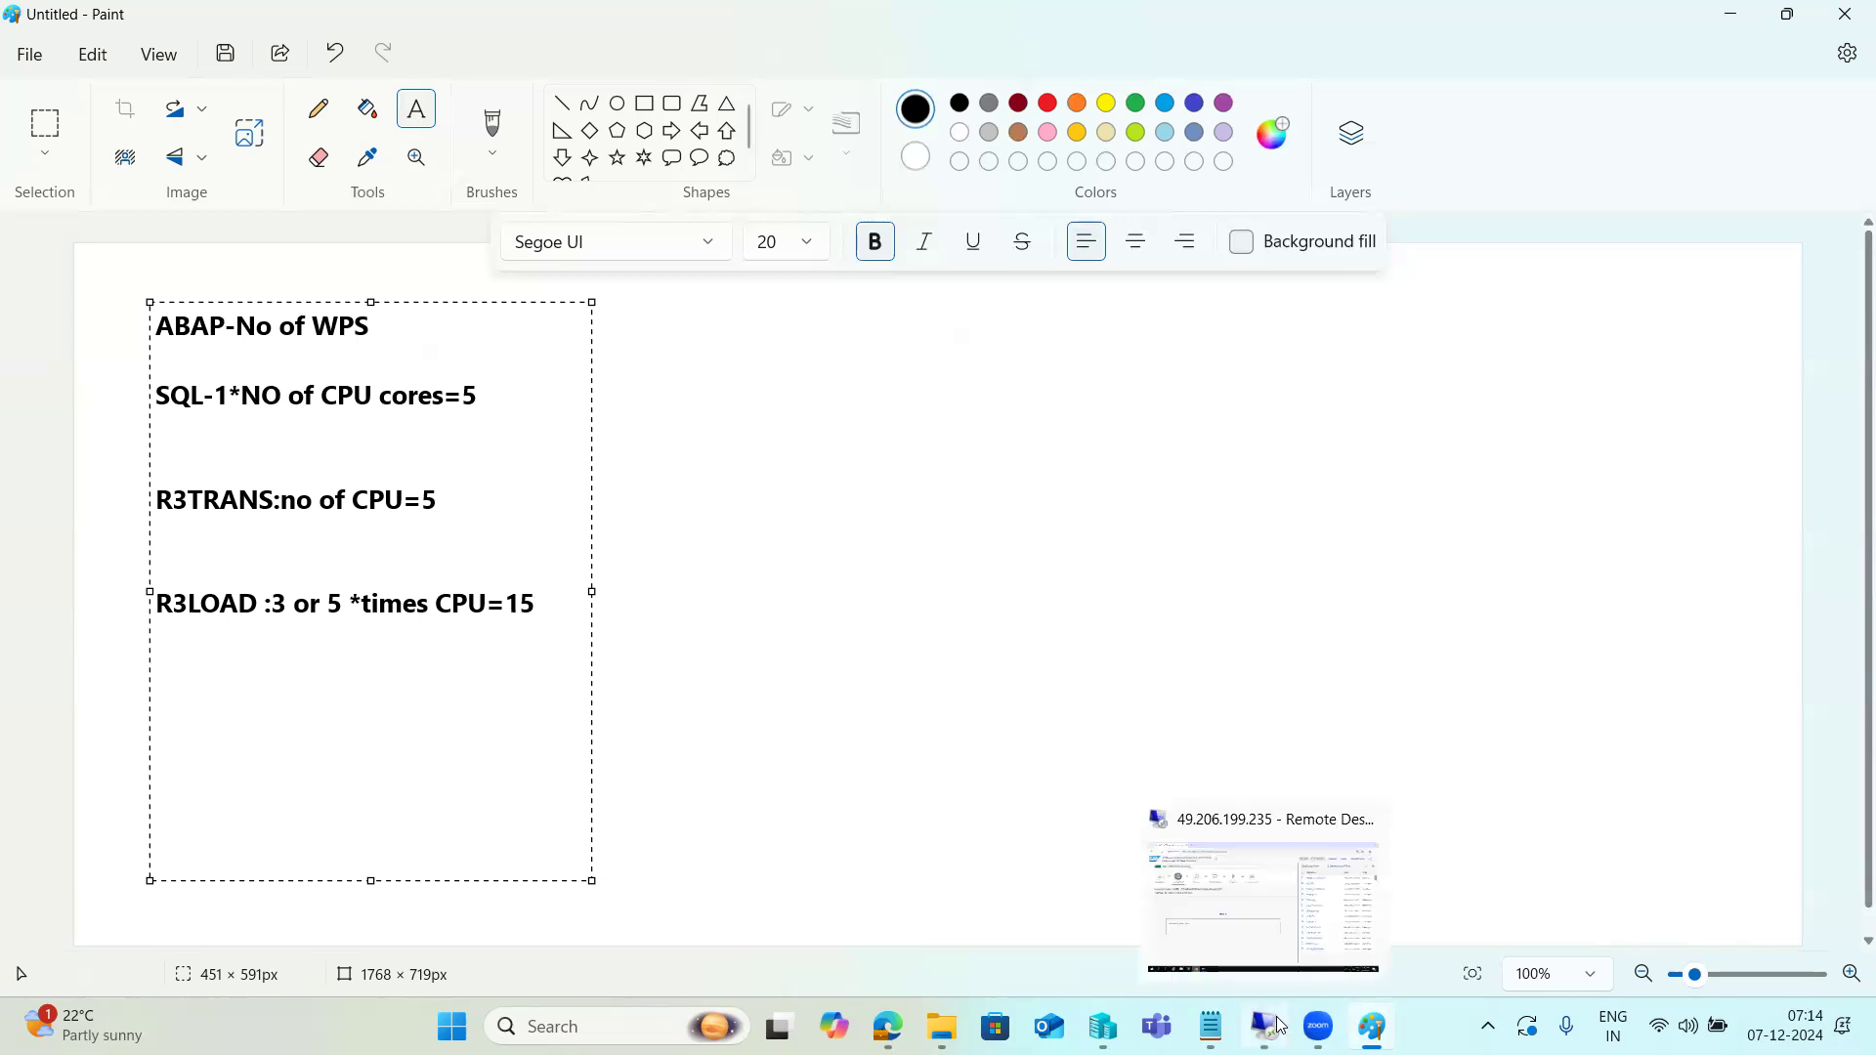
pyautogui.click(1266, 904)
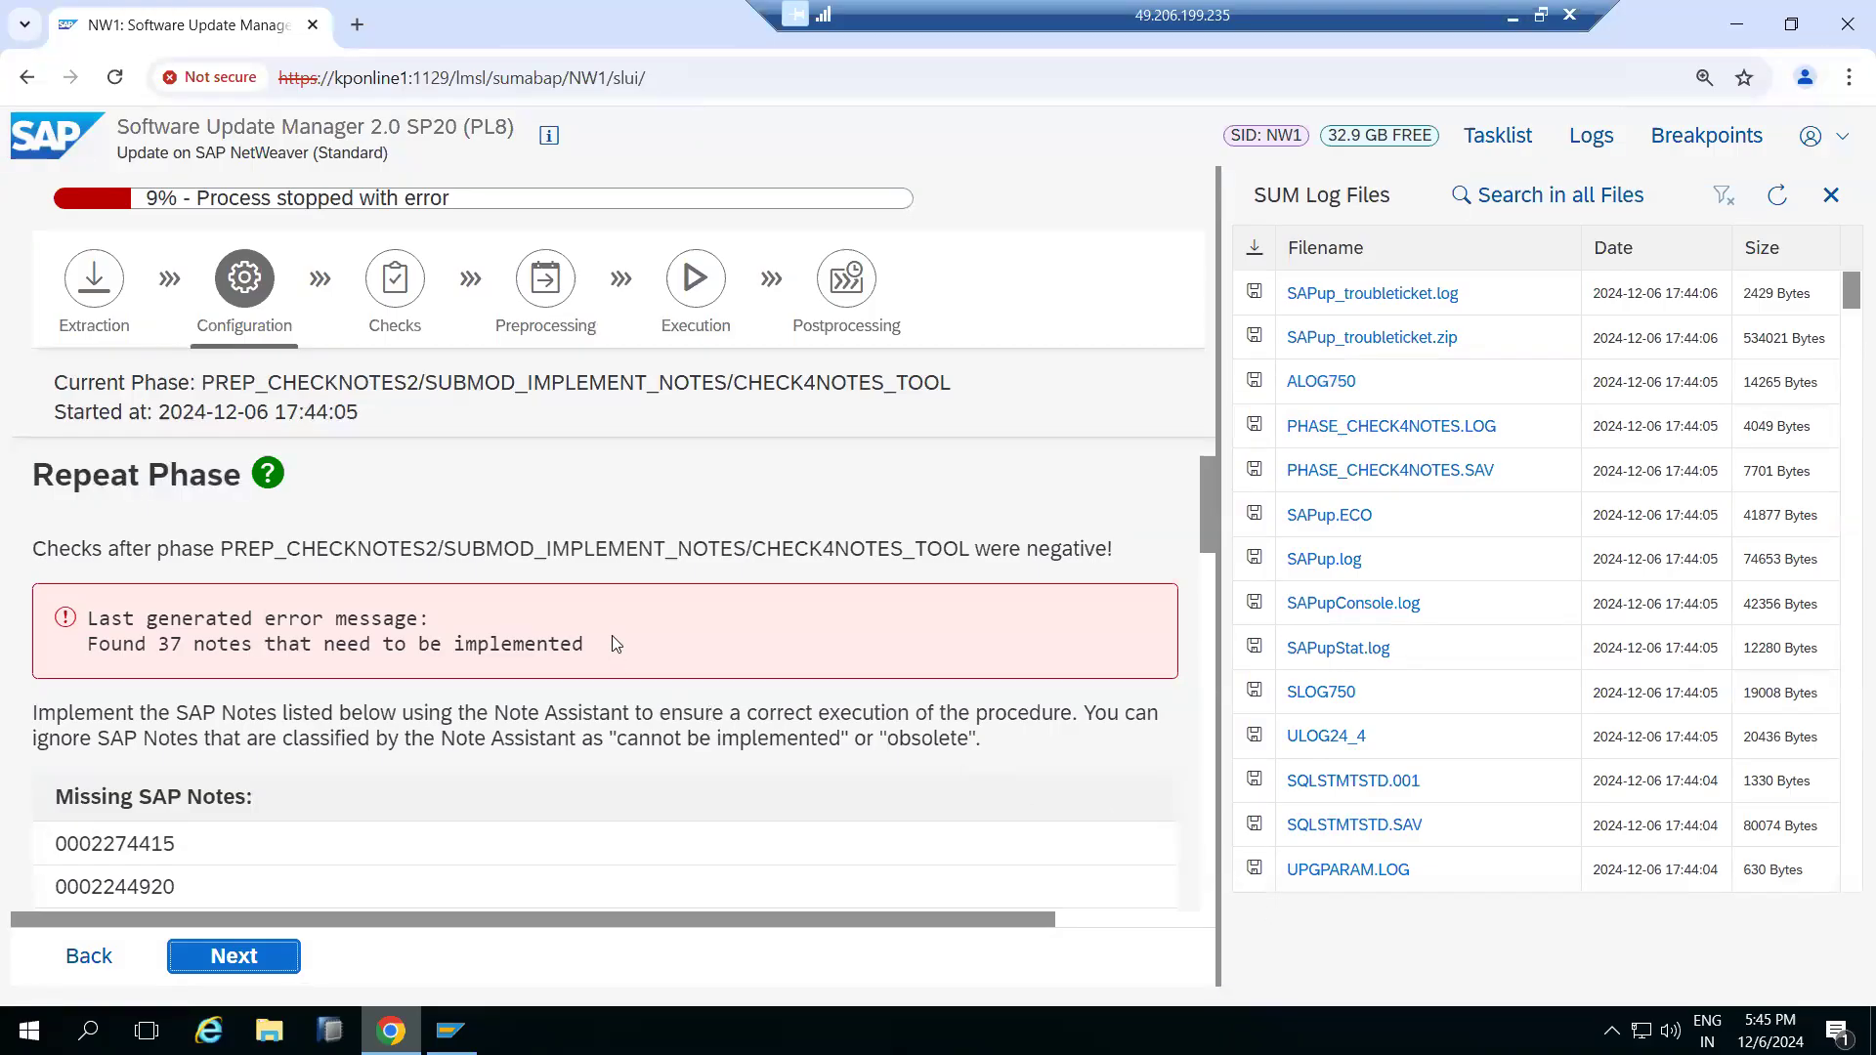
pyautogui.moveTo(193, 471); pyautogui.dragTo(128, 474)
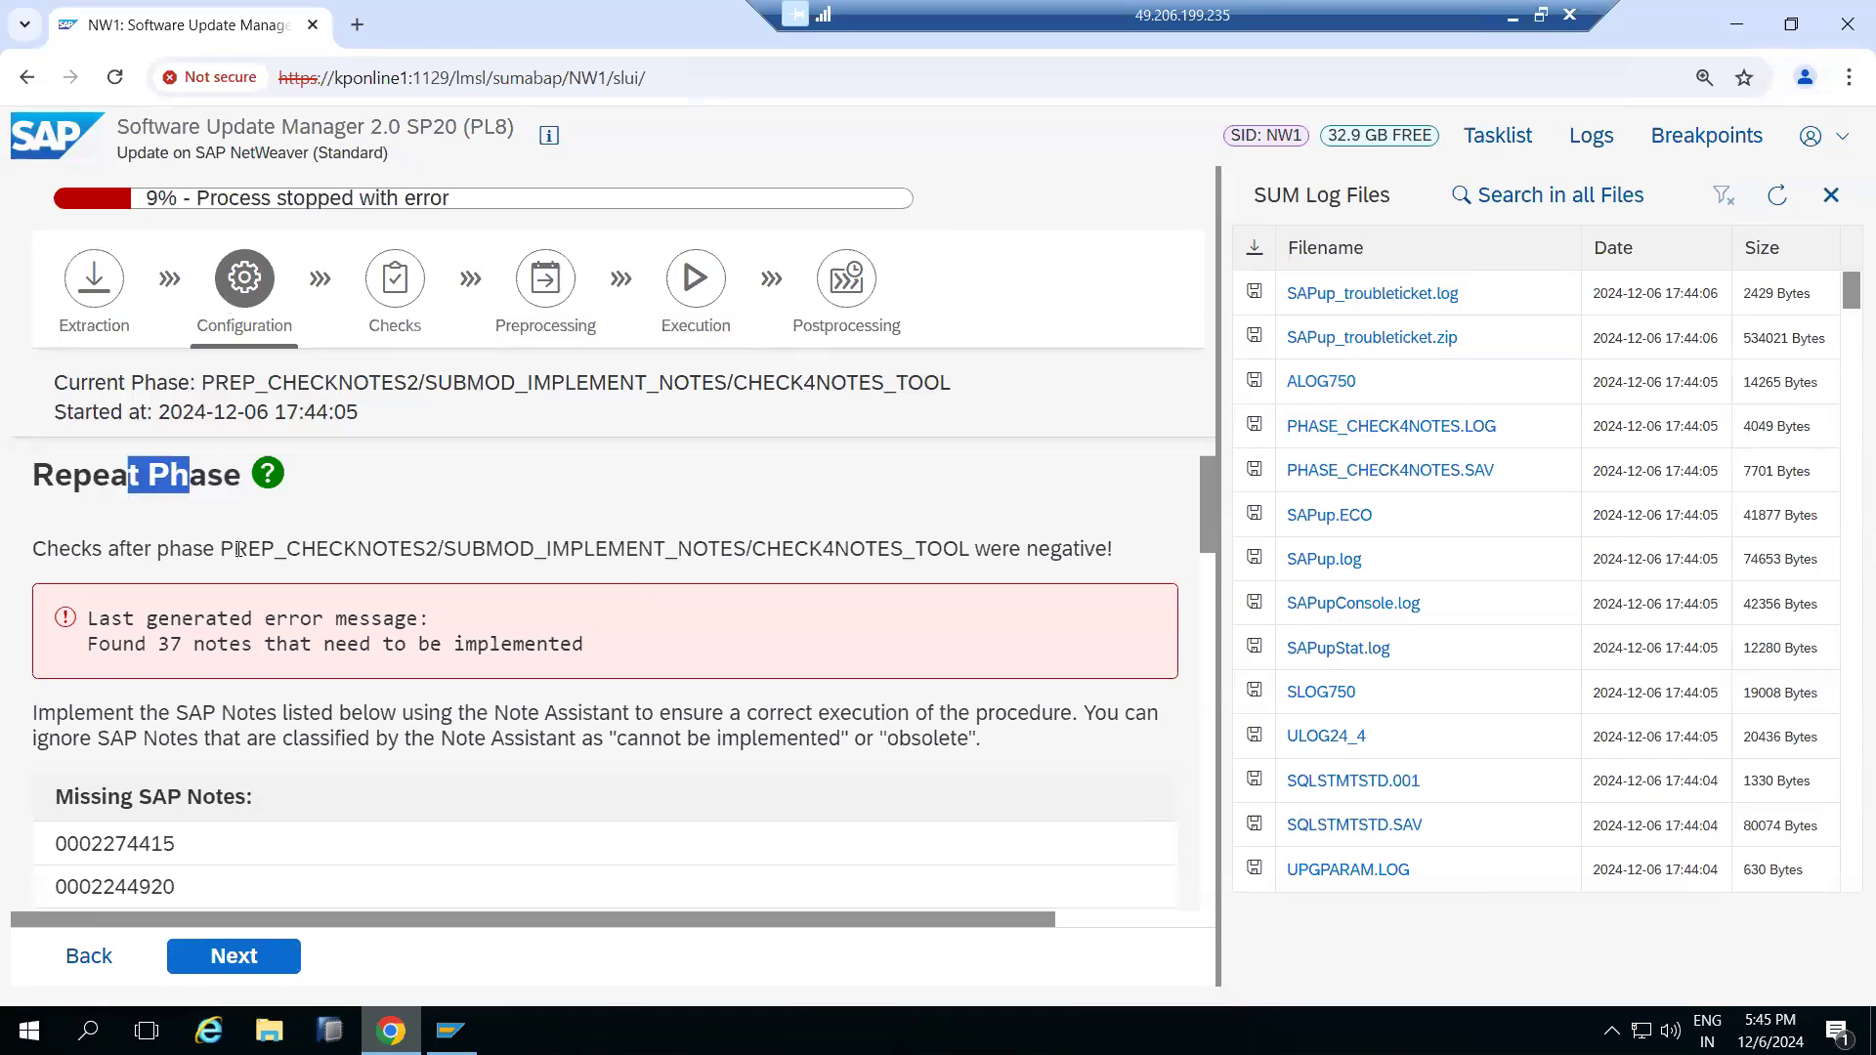
pyautogui.scroll(-1, 207, 601)
pyautogui.moveTo(113, 525); pyautogui.dragTo(548, 525)
pyautogui.scroll(-10, 283, 646)
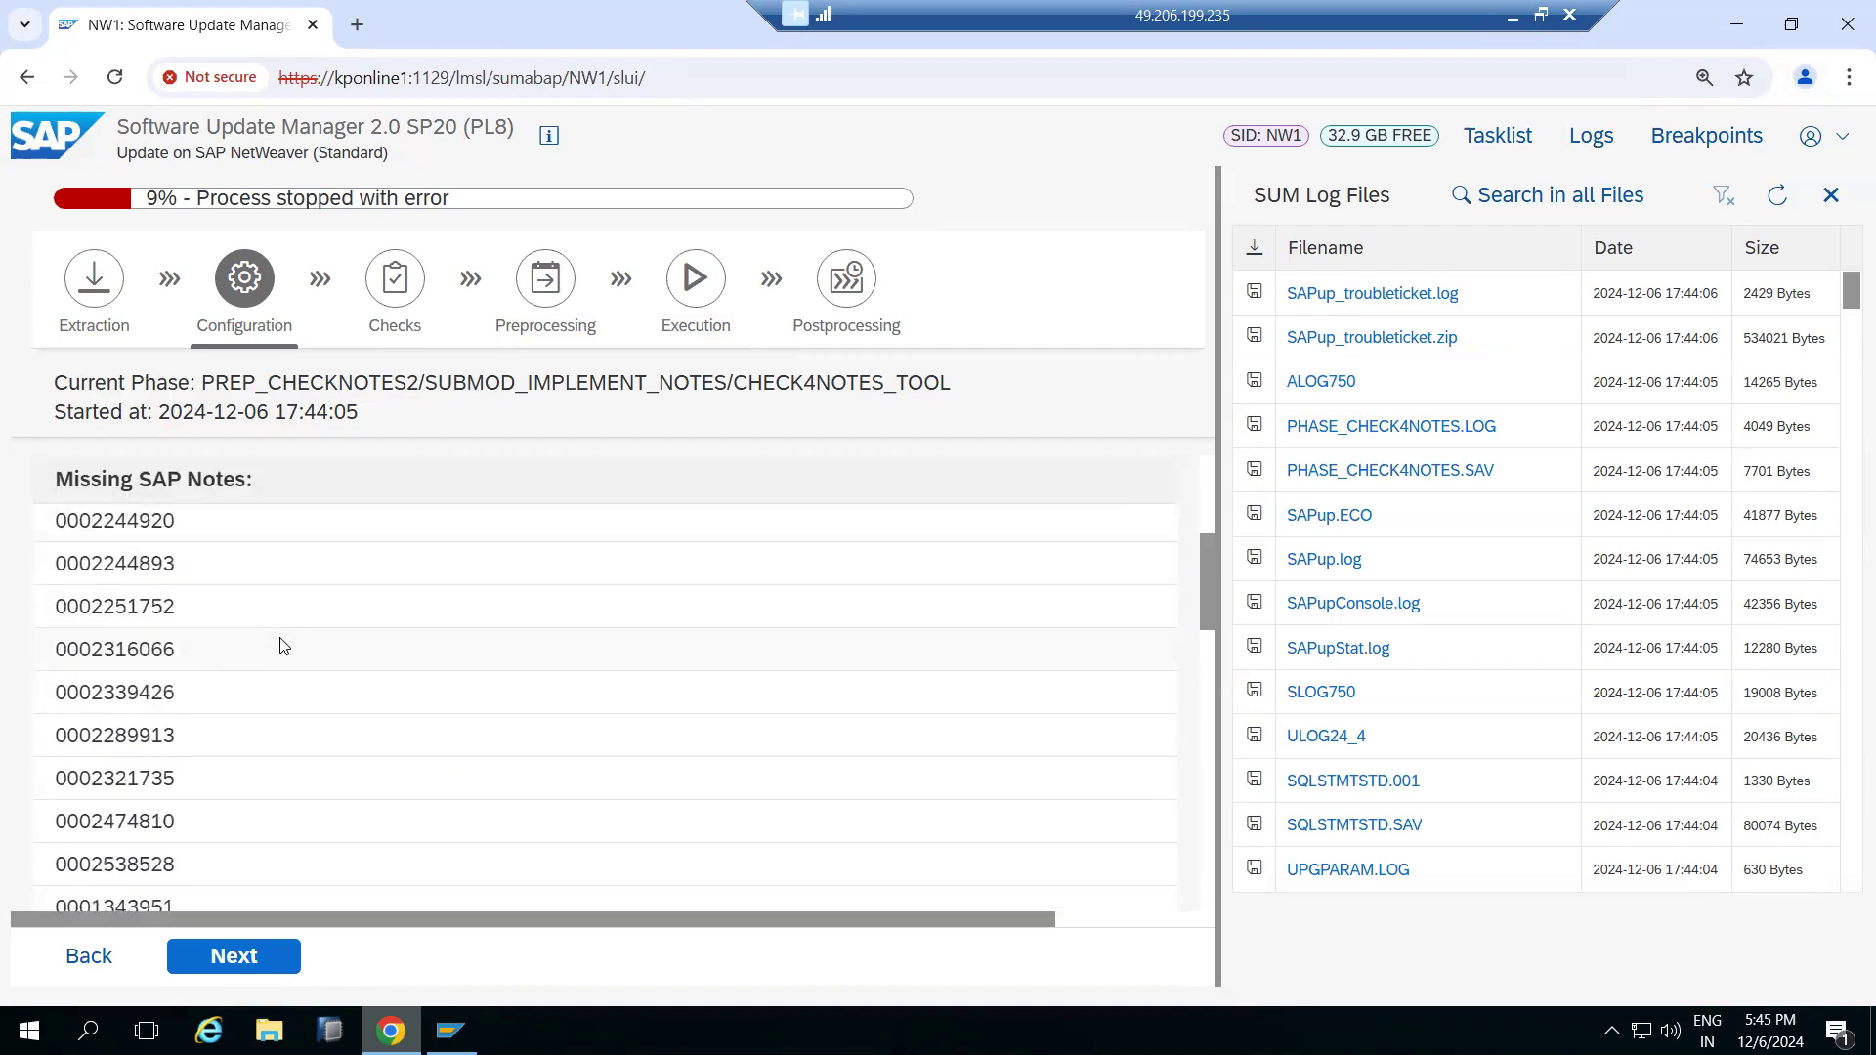
pyautogui.scroll(10, 283, 646)
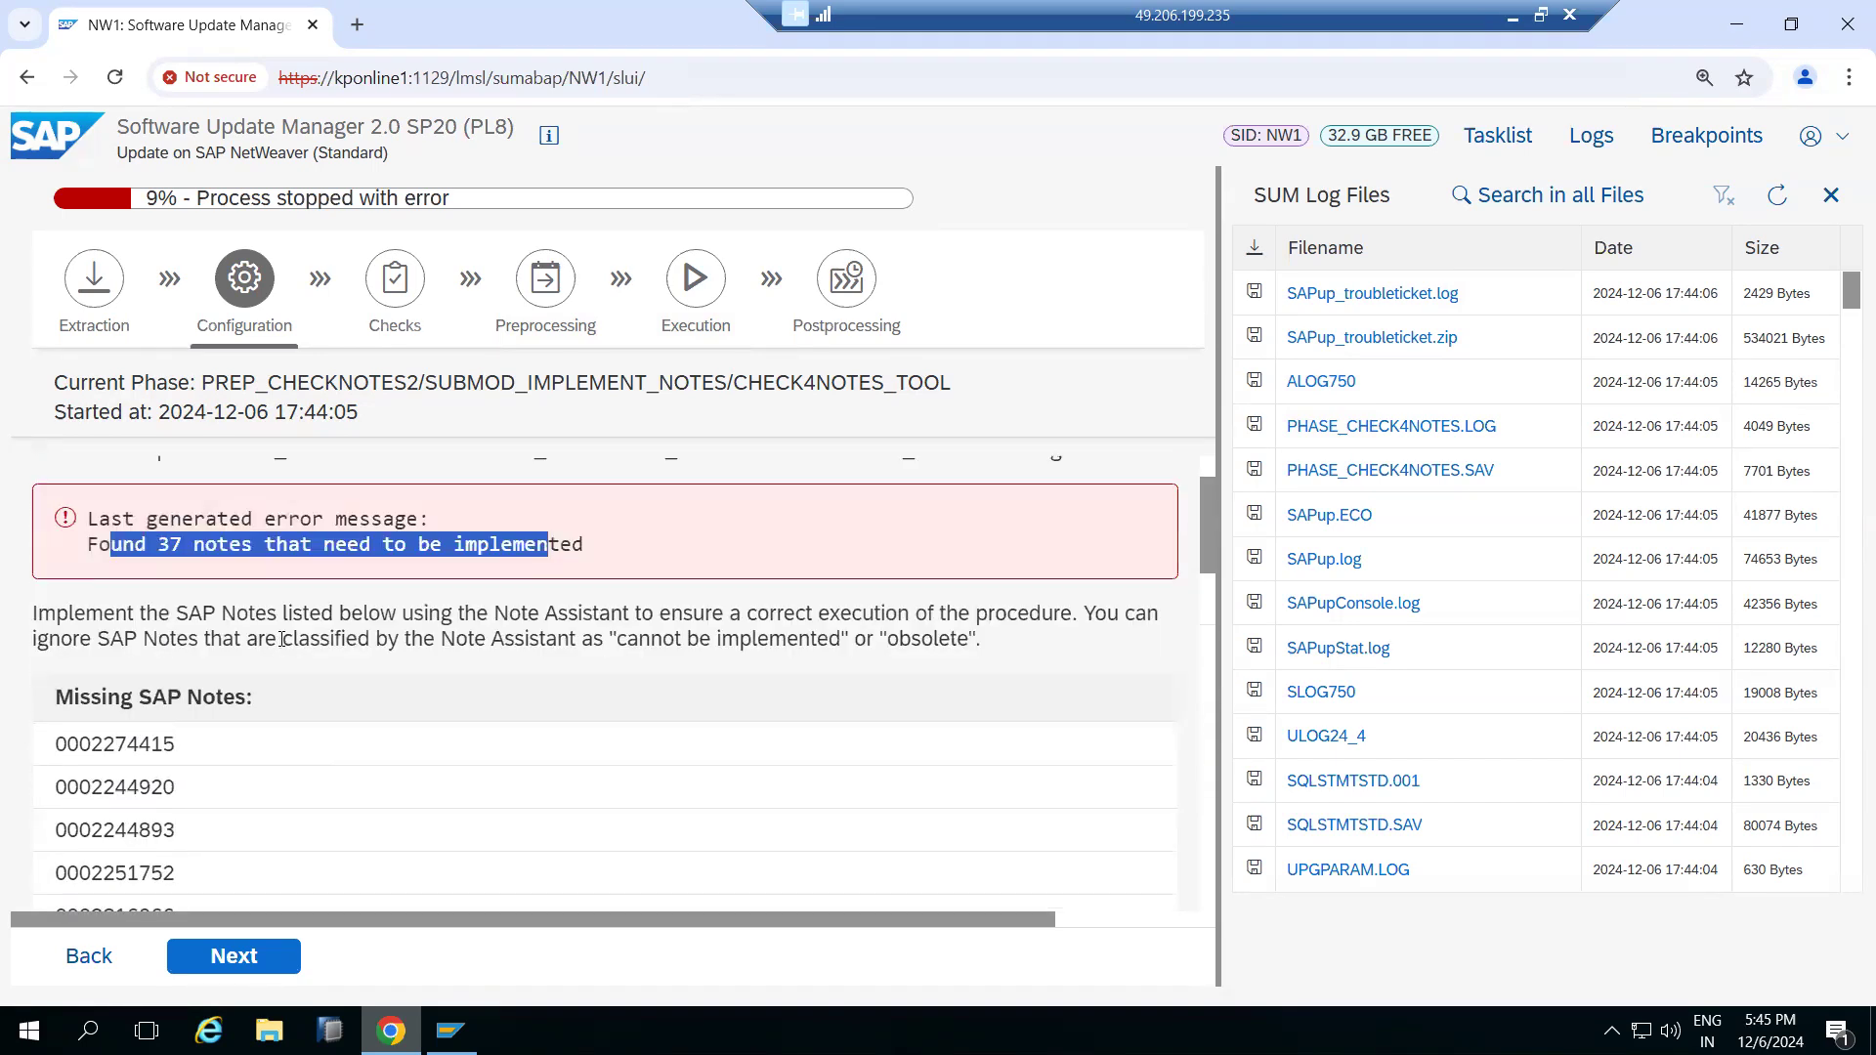
pyautogui.scroll(1, 284, 646)
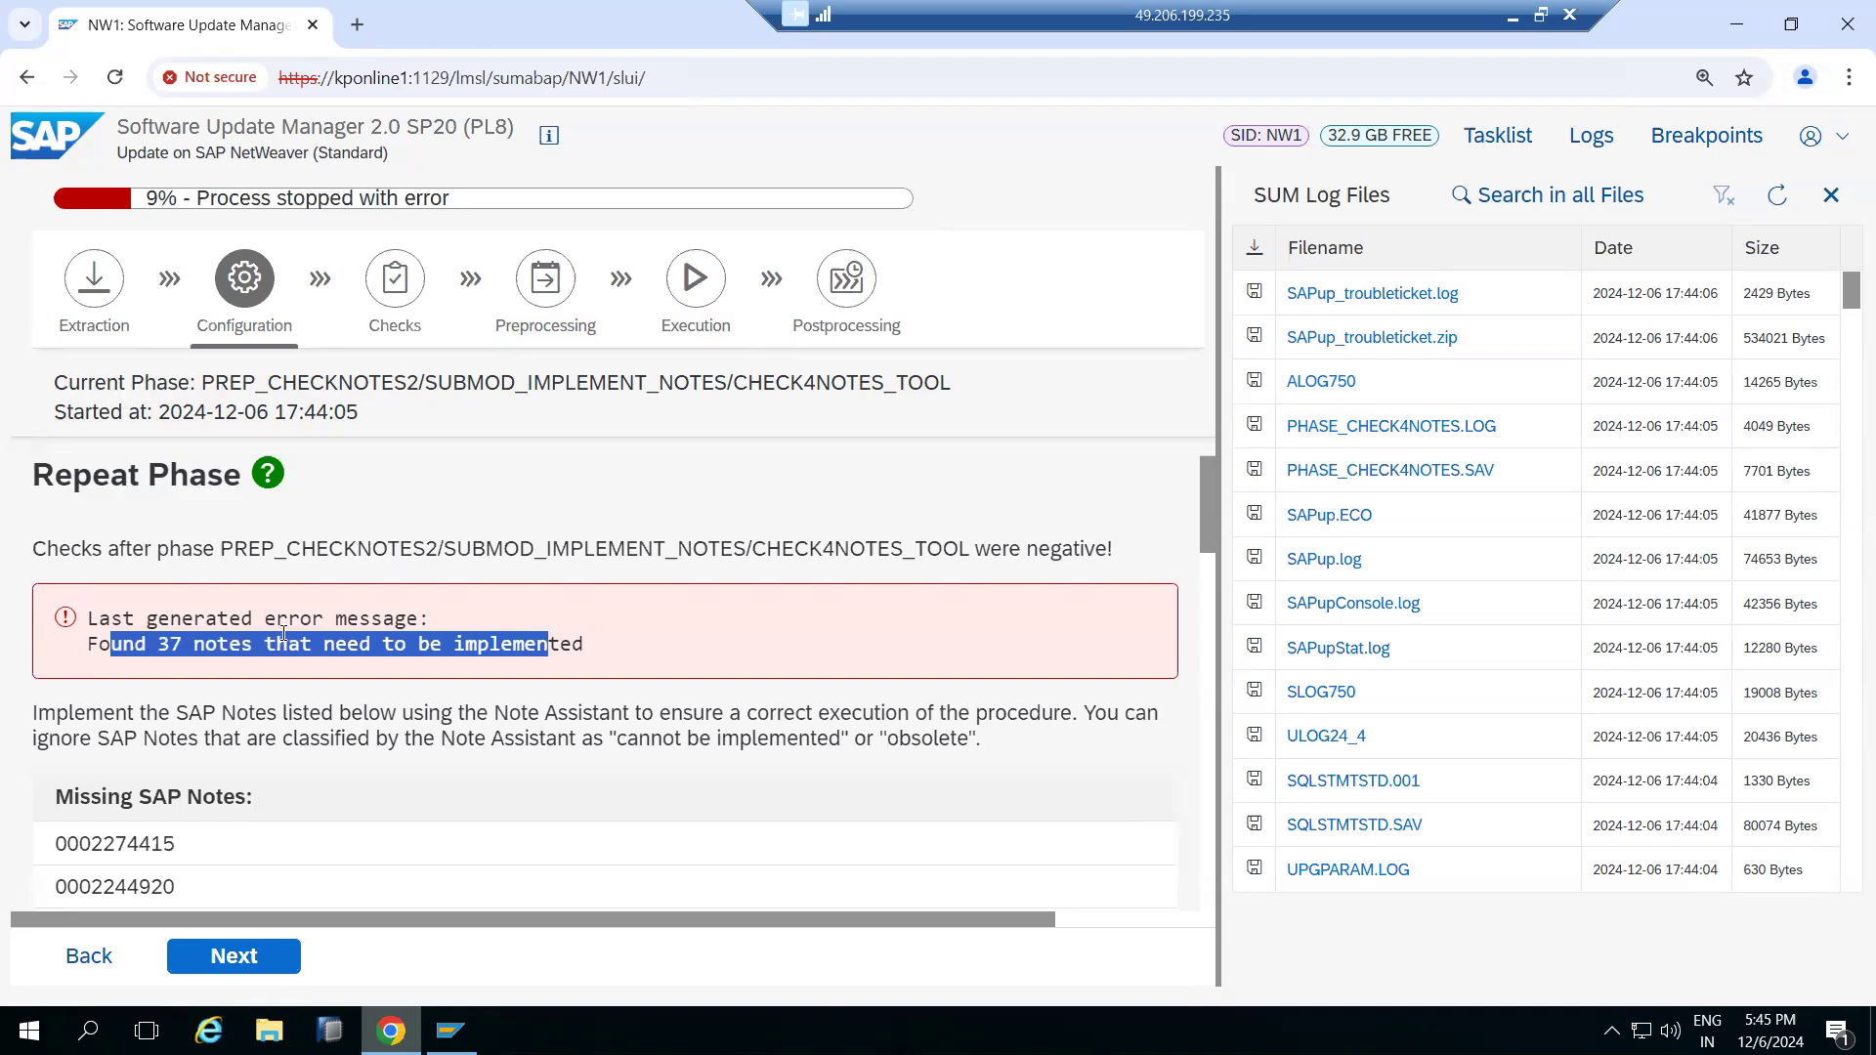
pyautogui.scroll(-1, 283, 630)
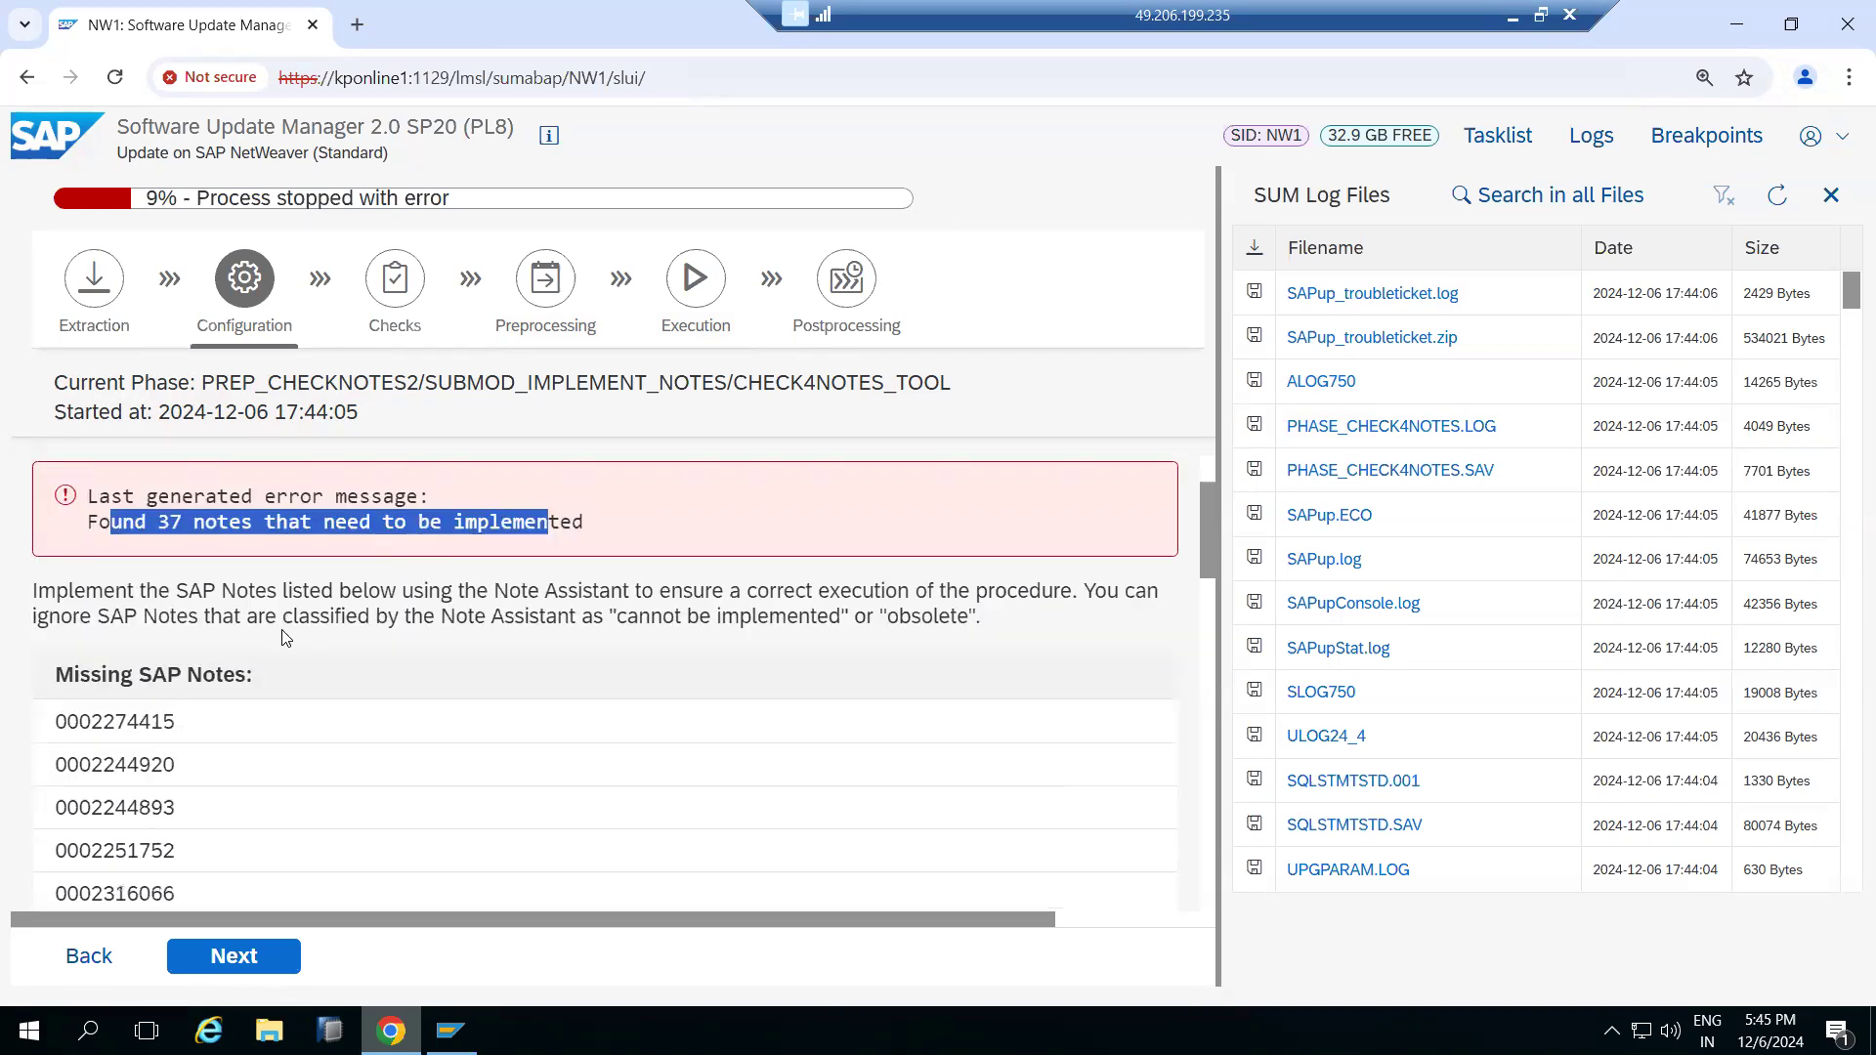
pyautogui.scroll(-2, 283, 637)
pyautogui.moveTo(106, 479); pyautogui.dragTo(268, 479)
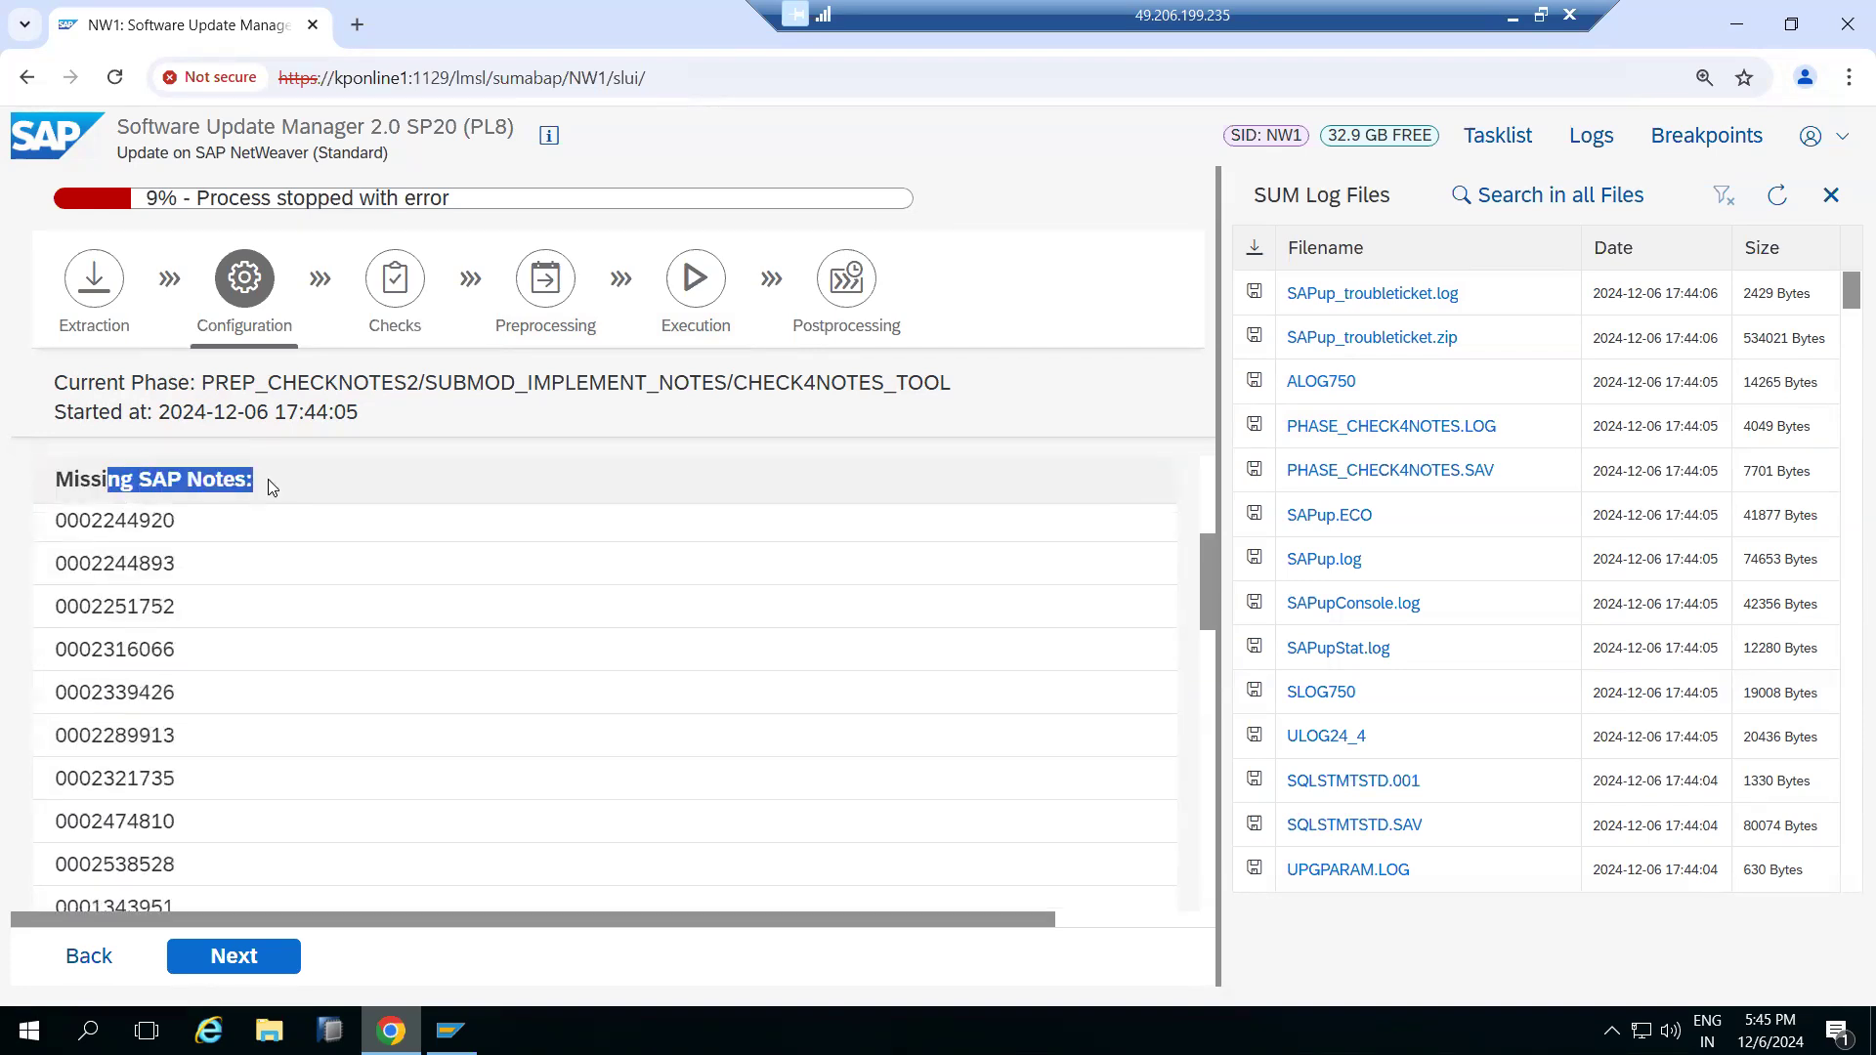
pyautogui.click(88, 483)
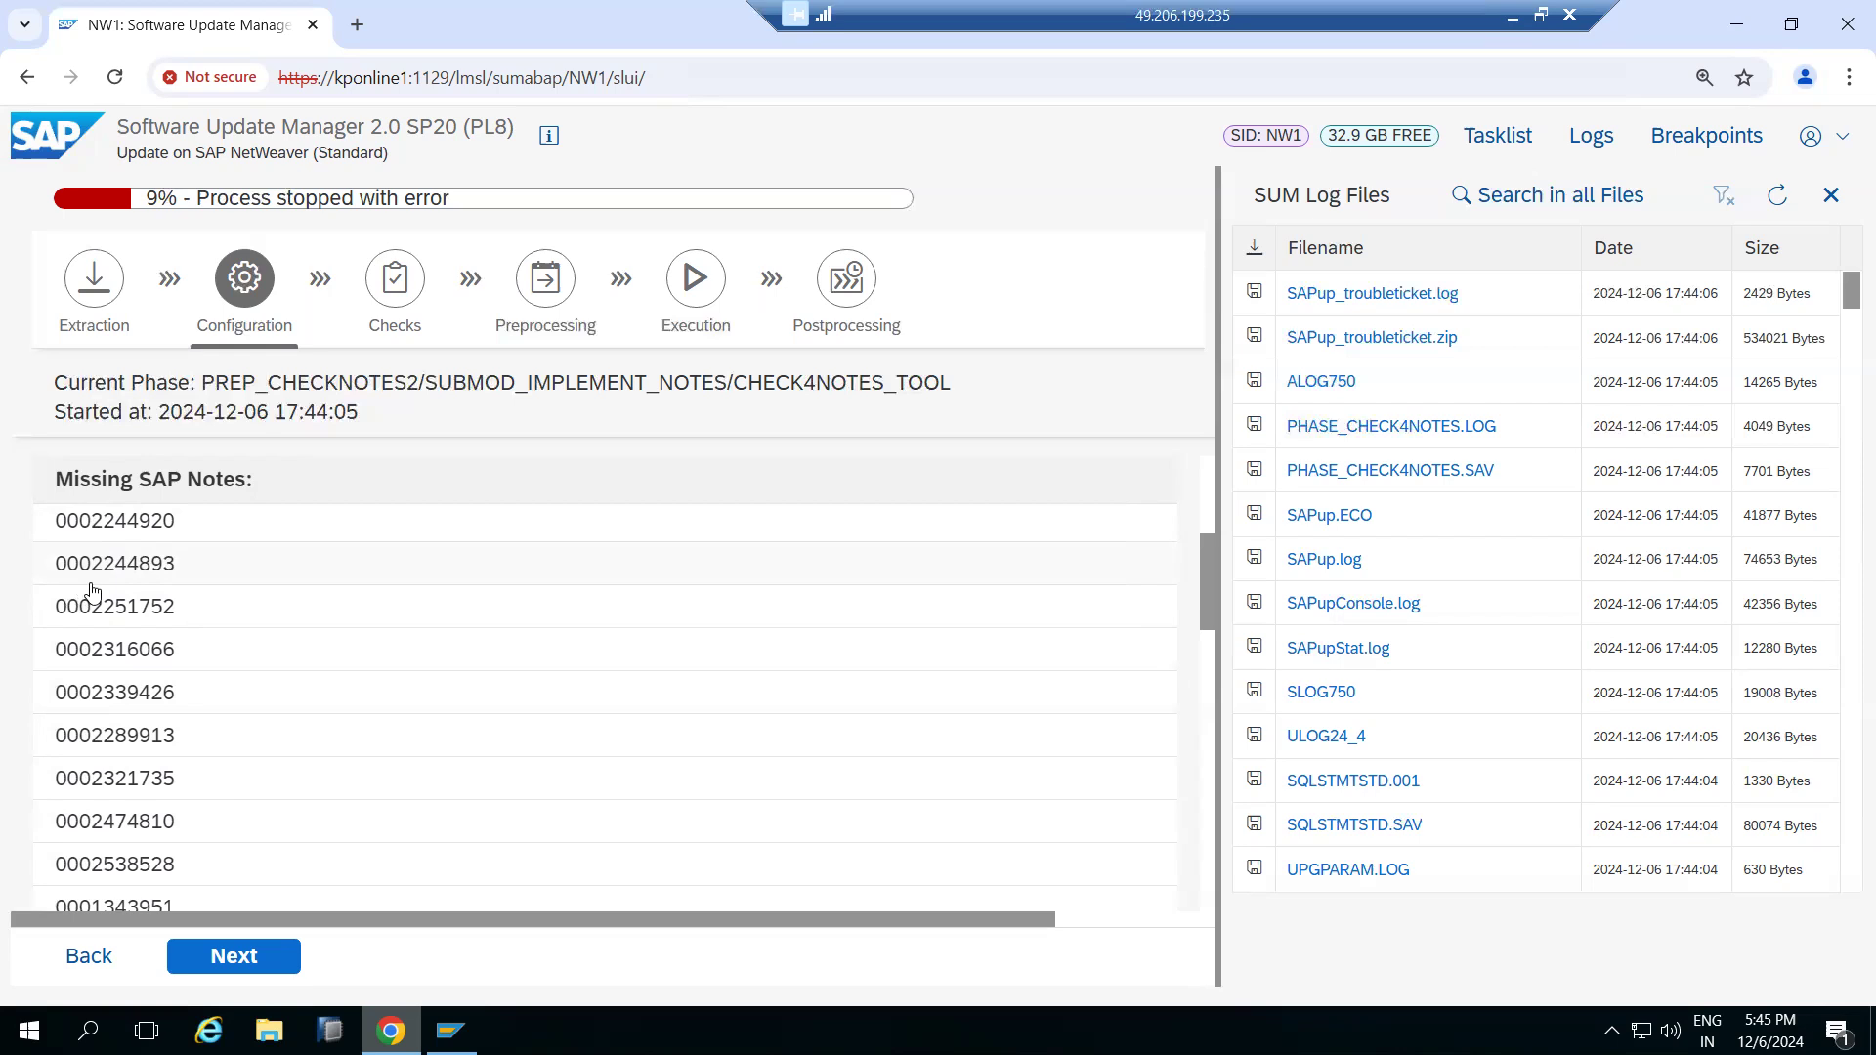
pyautogui.moveTo(56, 525); pyautogui.dragTo(154, 535)
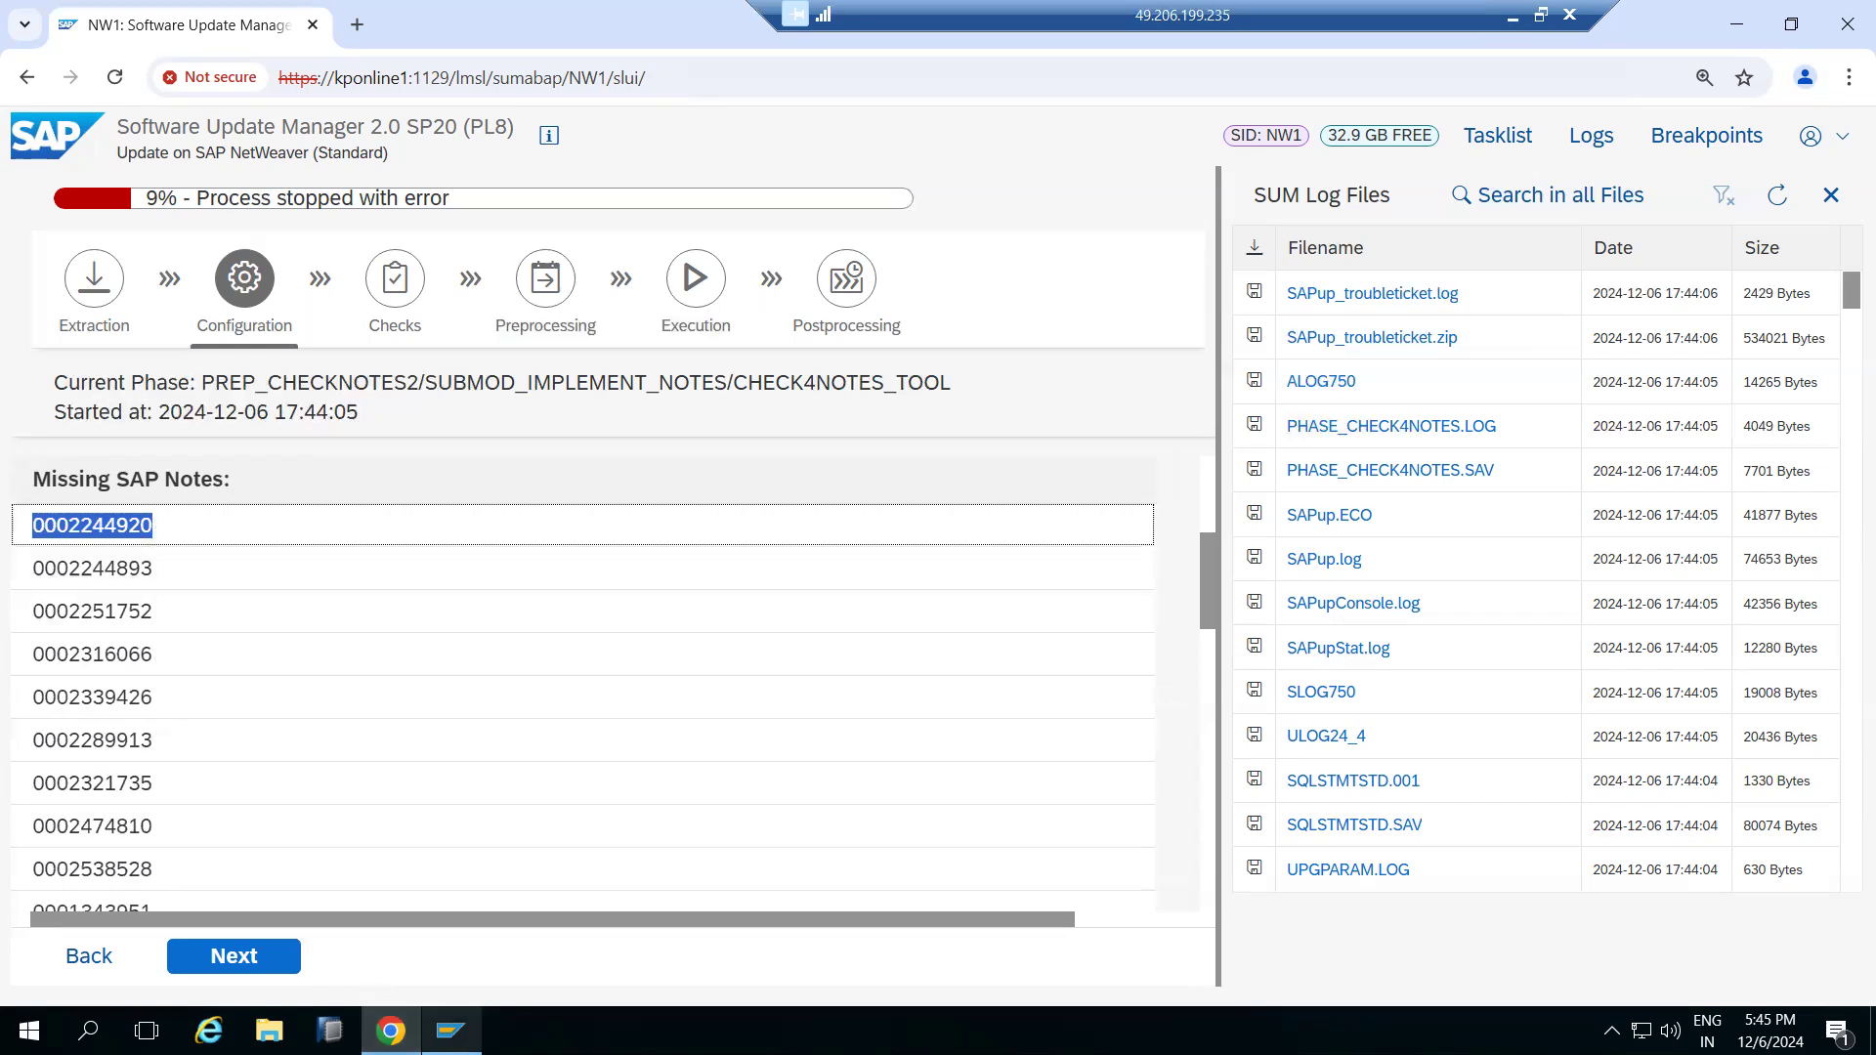
# Open SAP Logon and start the SAP NW DEVELOPMENT NW1 connection
pyautogui.click(449, 1031)
pyautogui.click(515, 391)
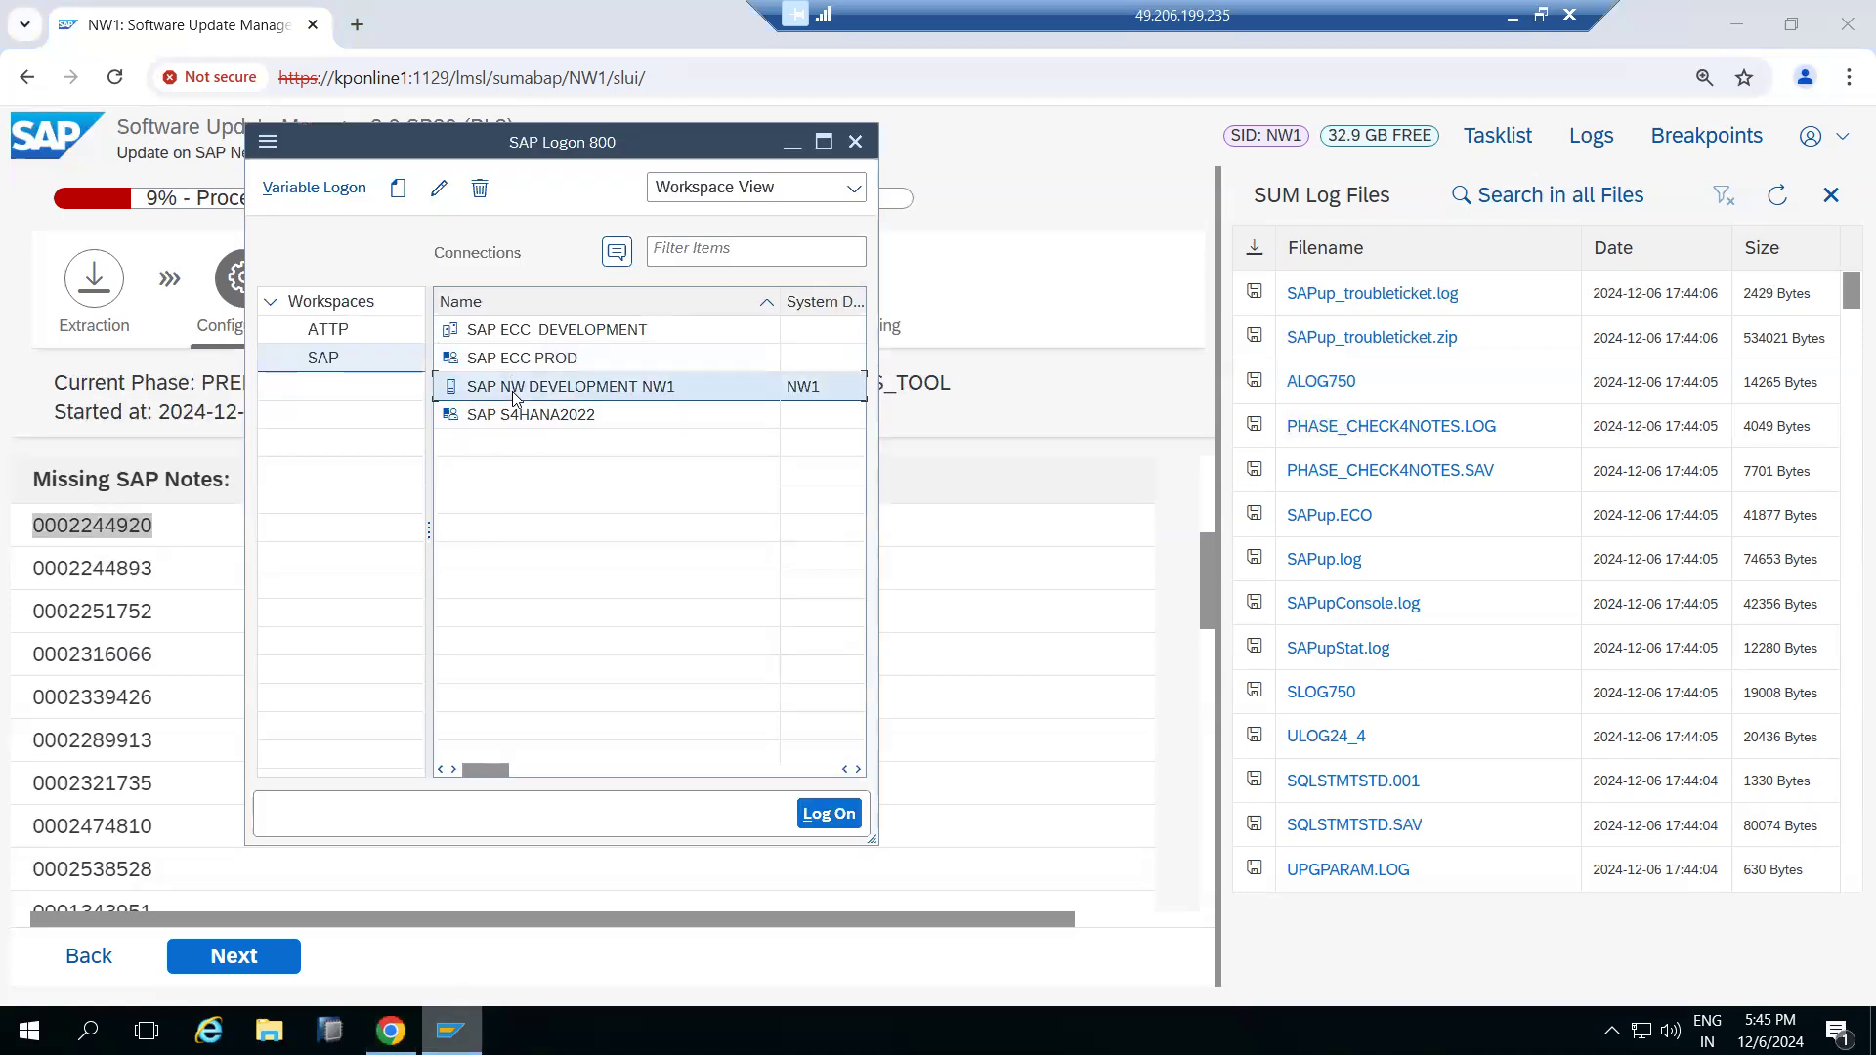
pyautogui.doubleClick(515, 392)
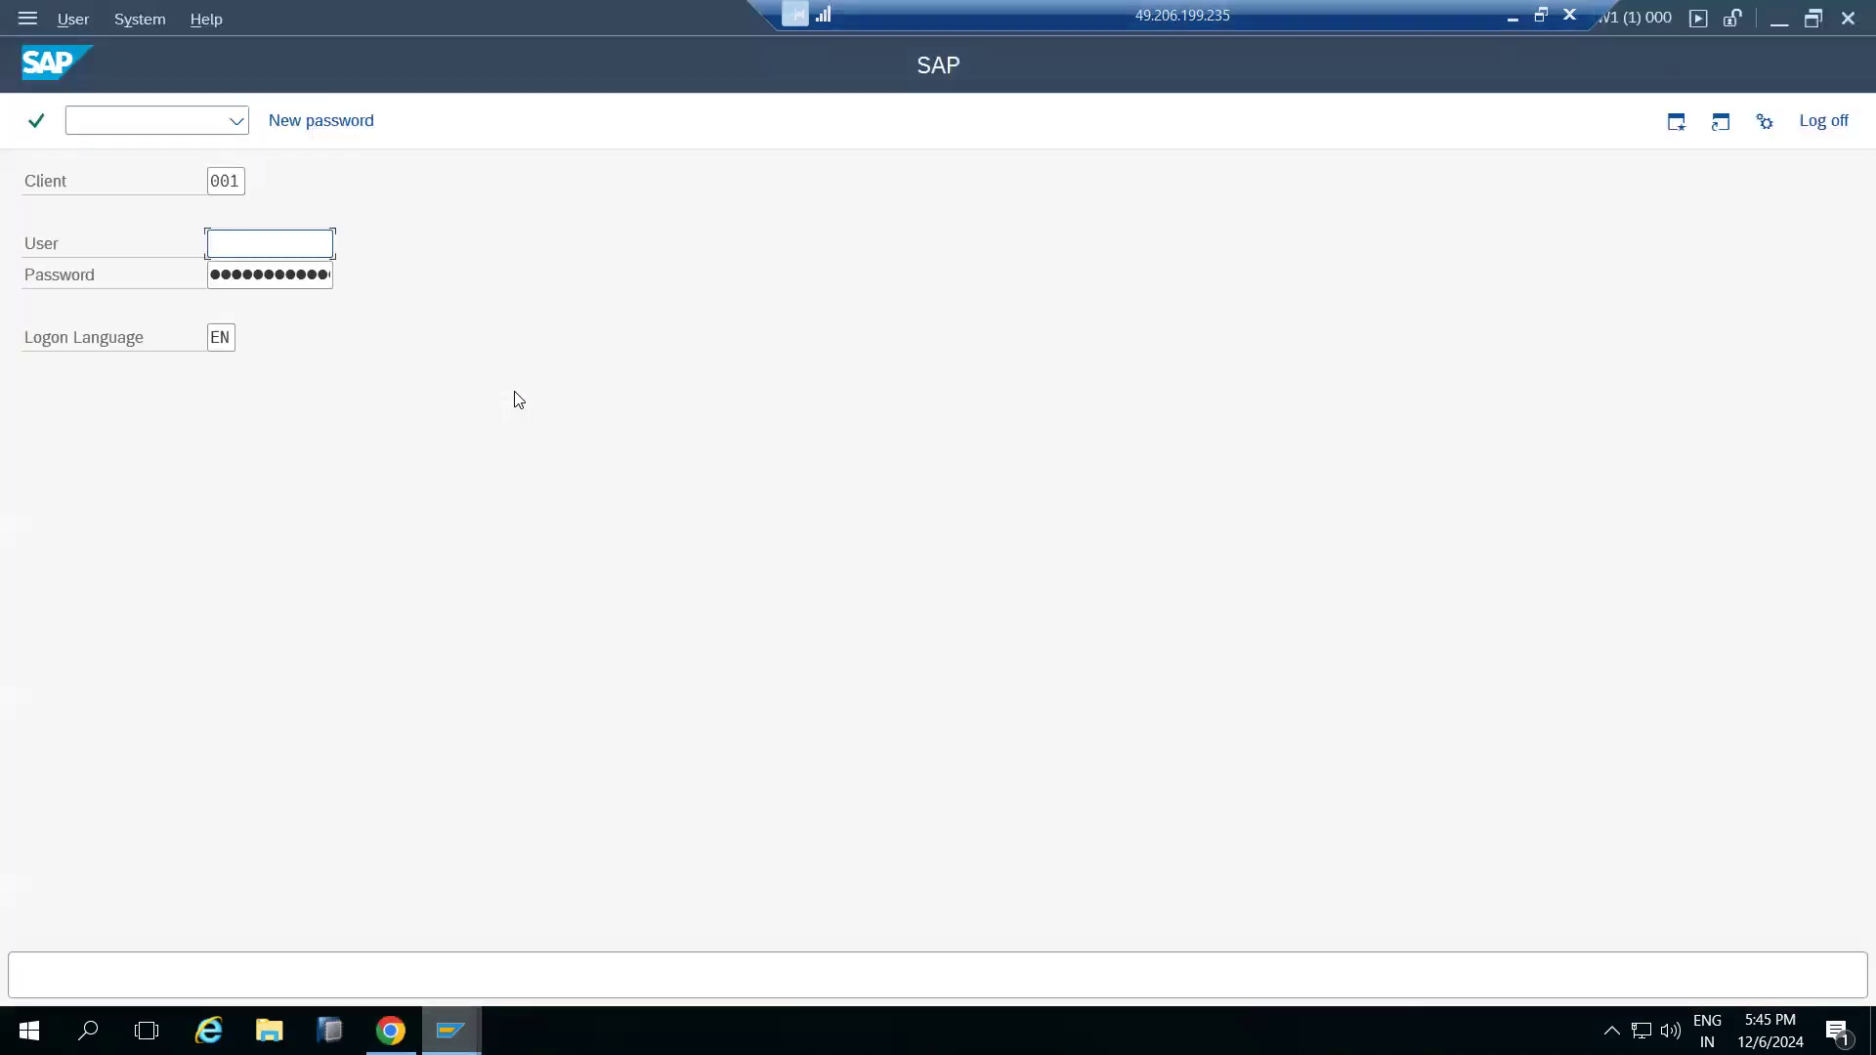
# Log on to client 001 as user basis with the saved password
pyautogui.press('BackSpace')
pyautogui.write('b')
pyautogui.click(276, 281)
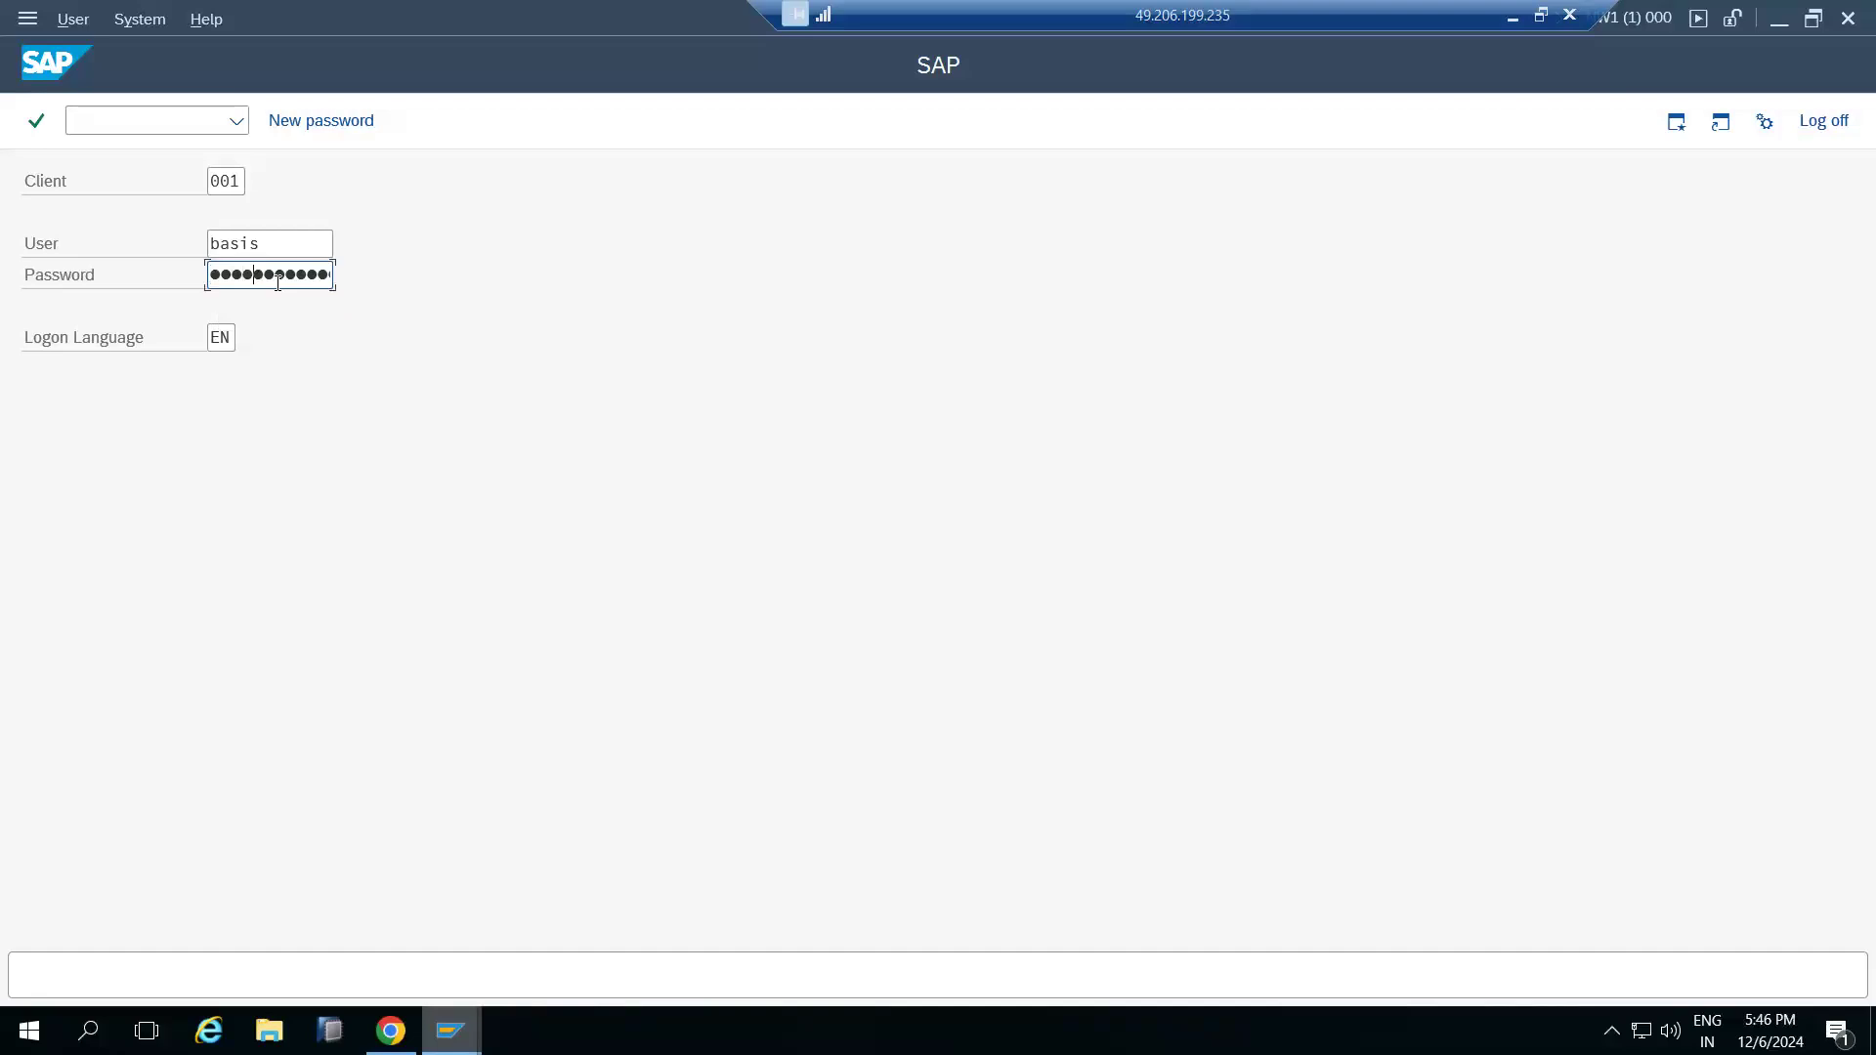
pyautogui.press('Return')
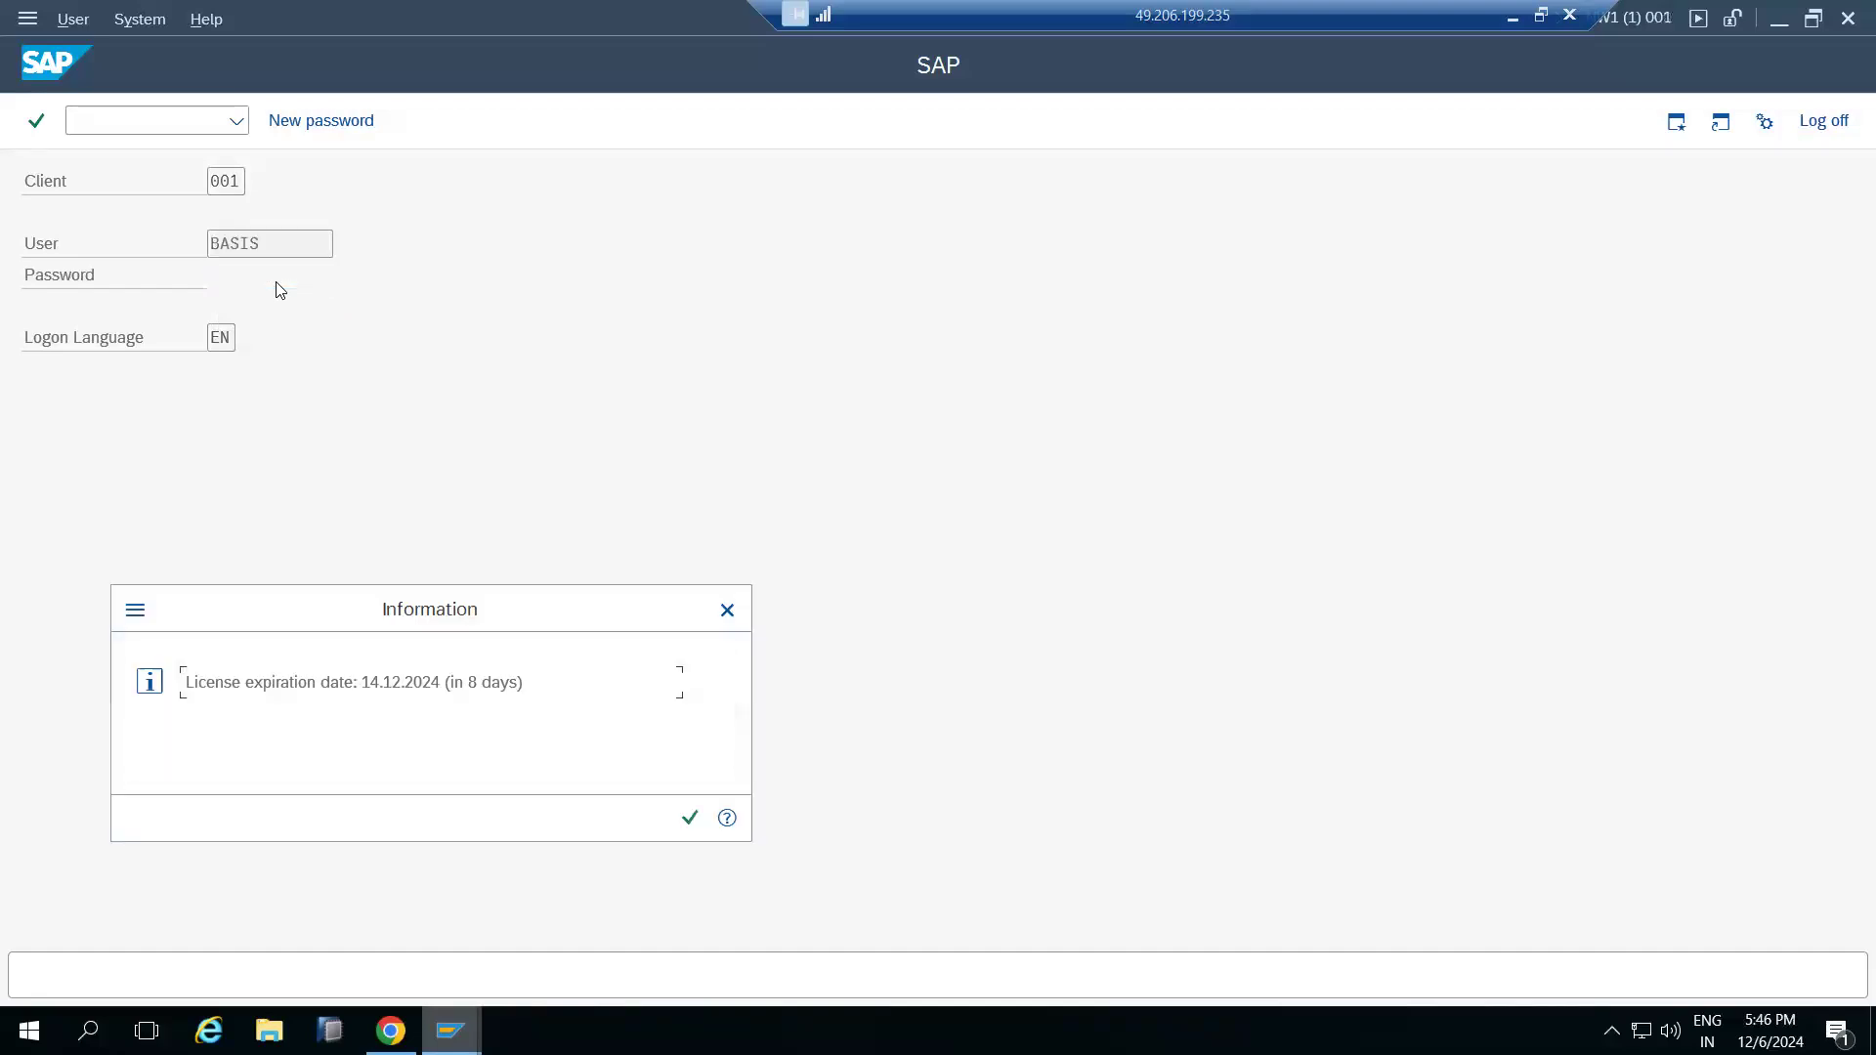
# Acknowledge the licence information and start transaction snote
pyautogui.press('Return')
pyautogui.write('snote')
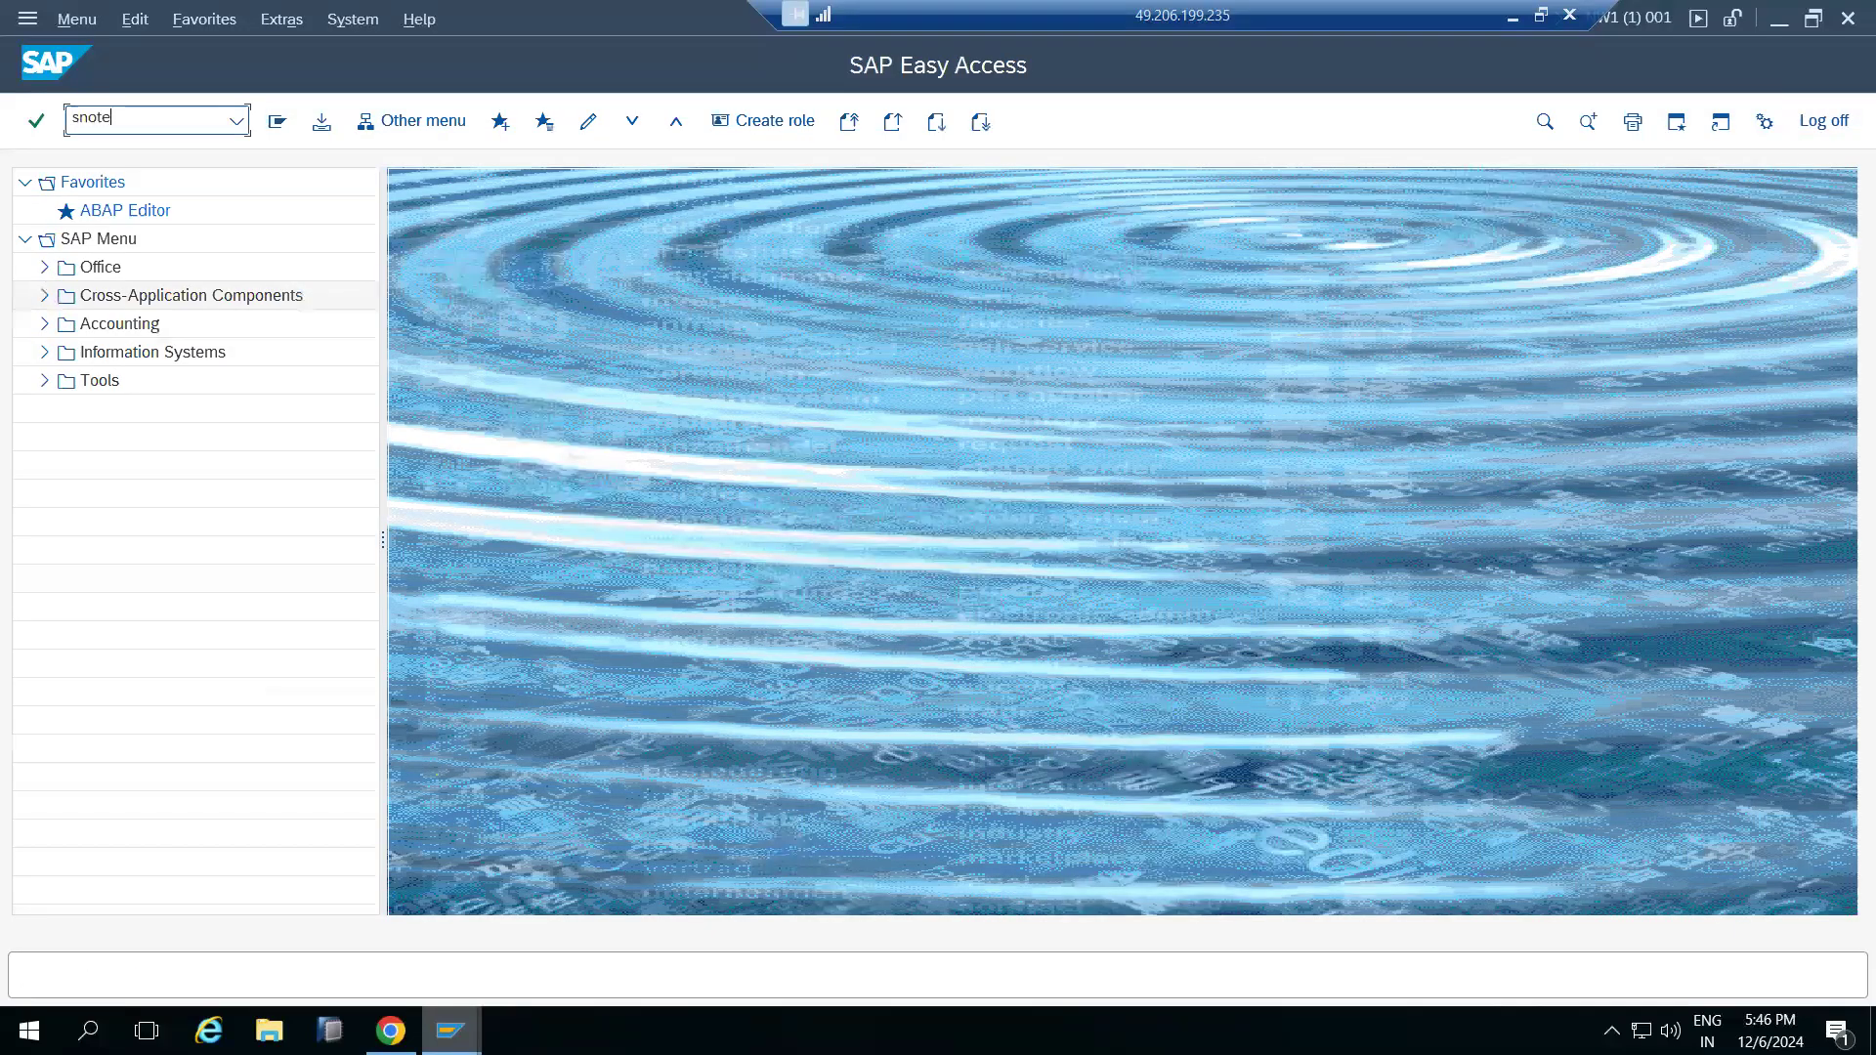
pyautogui.press('Return')
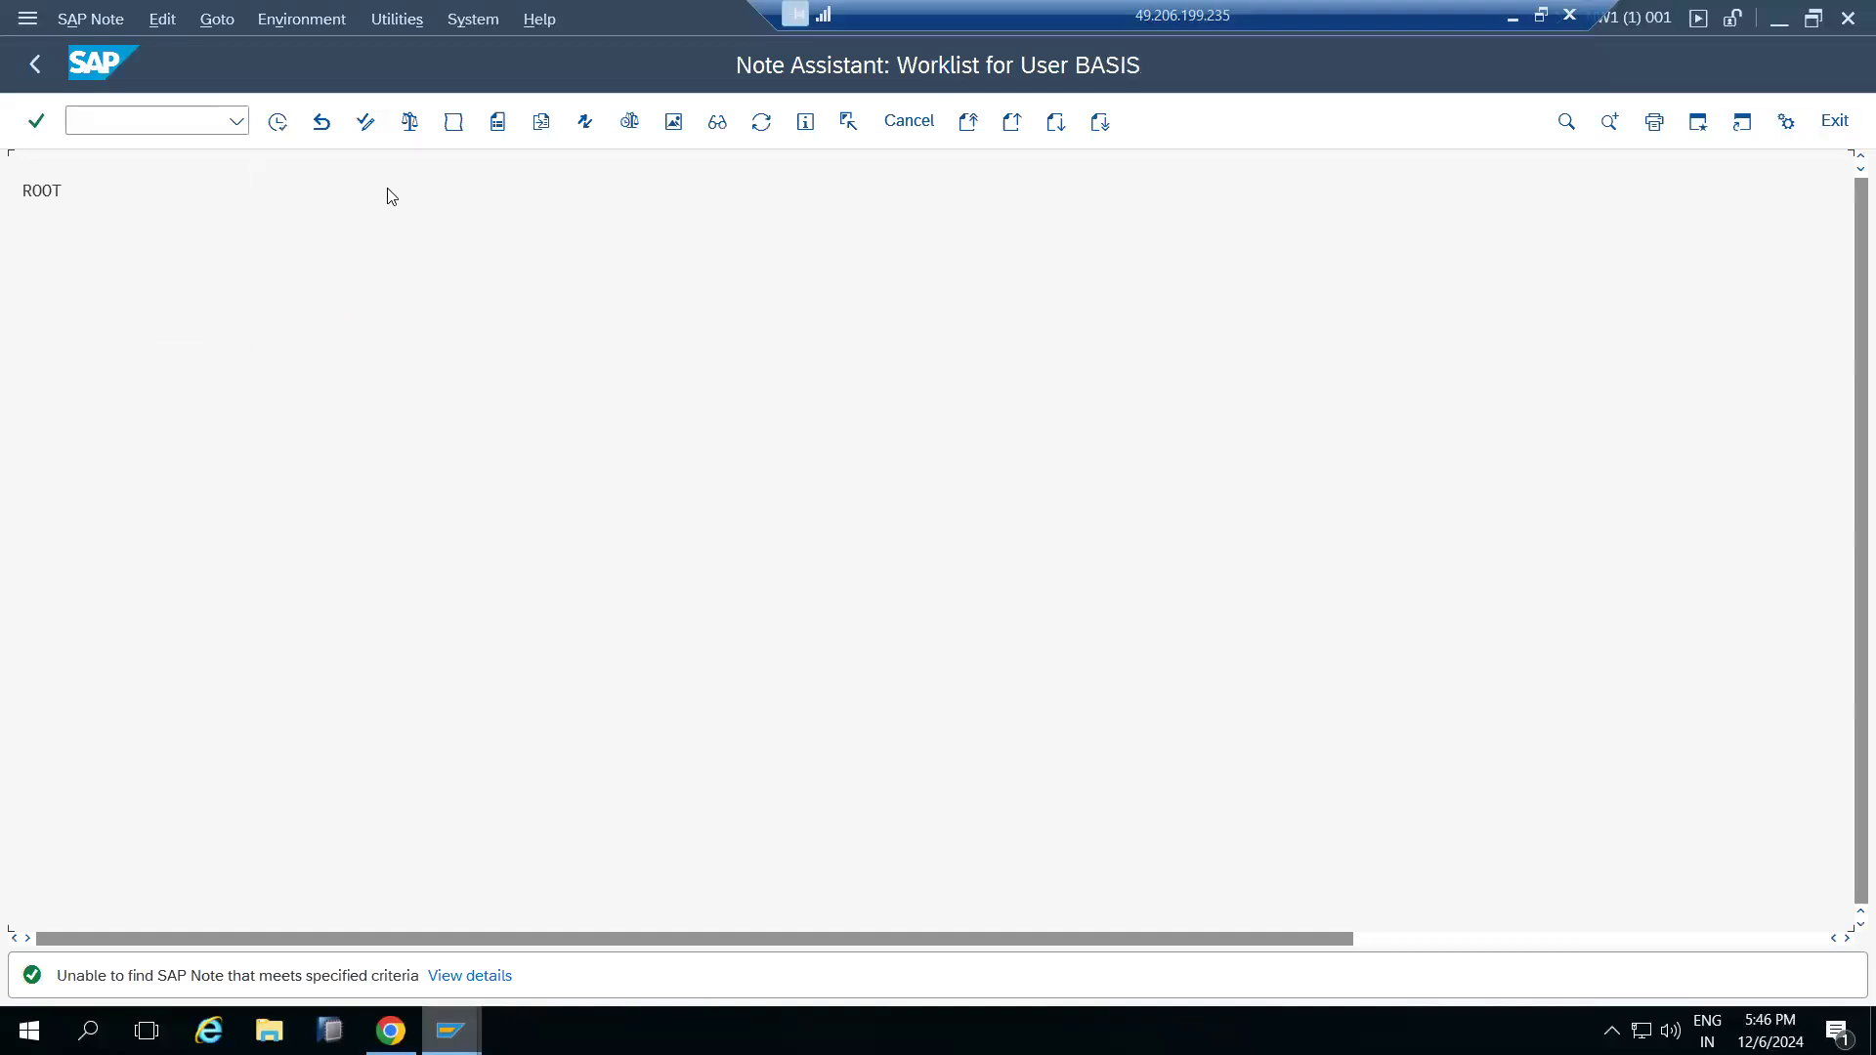
pyautogui.click(217, 19)
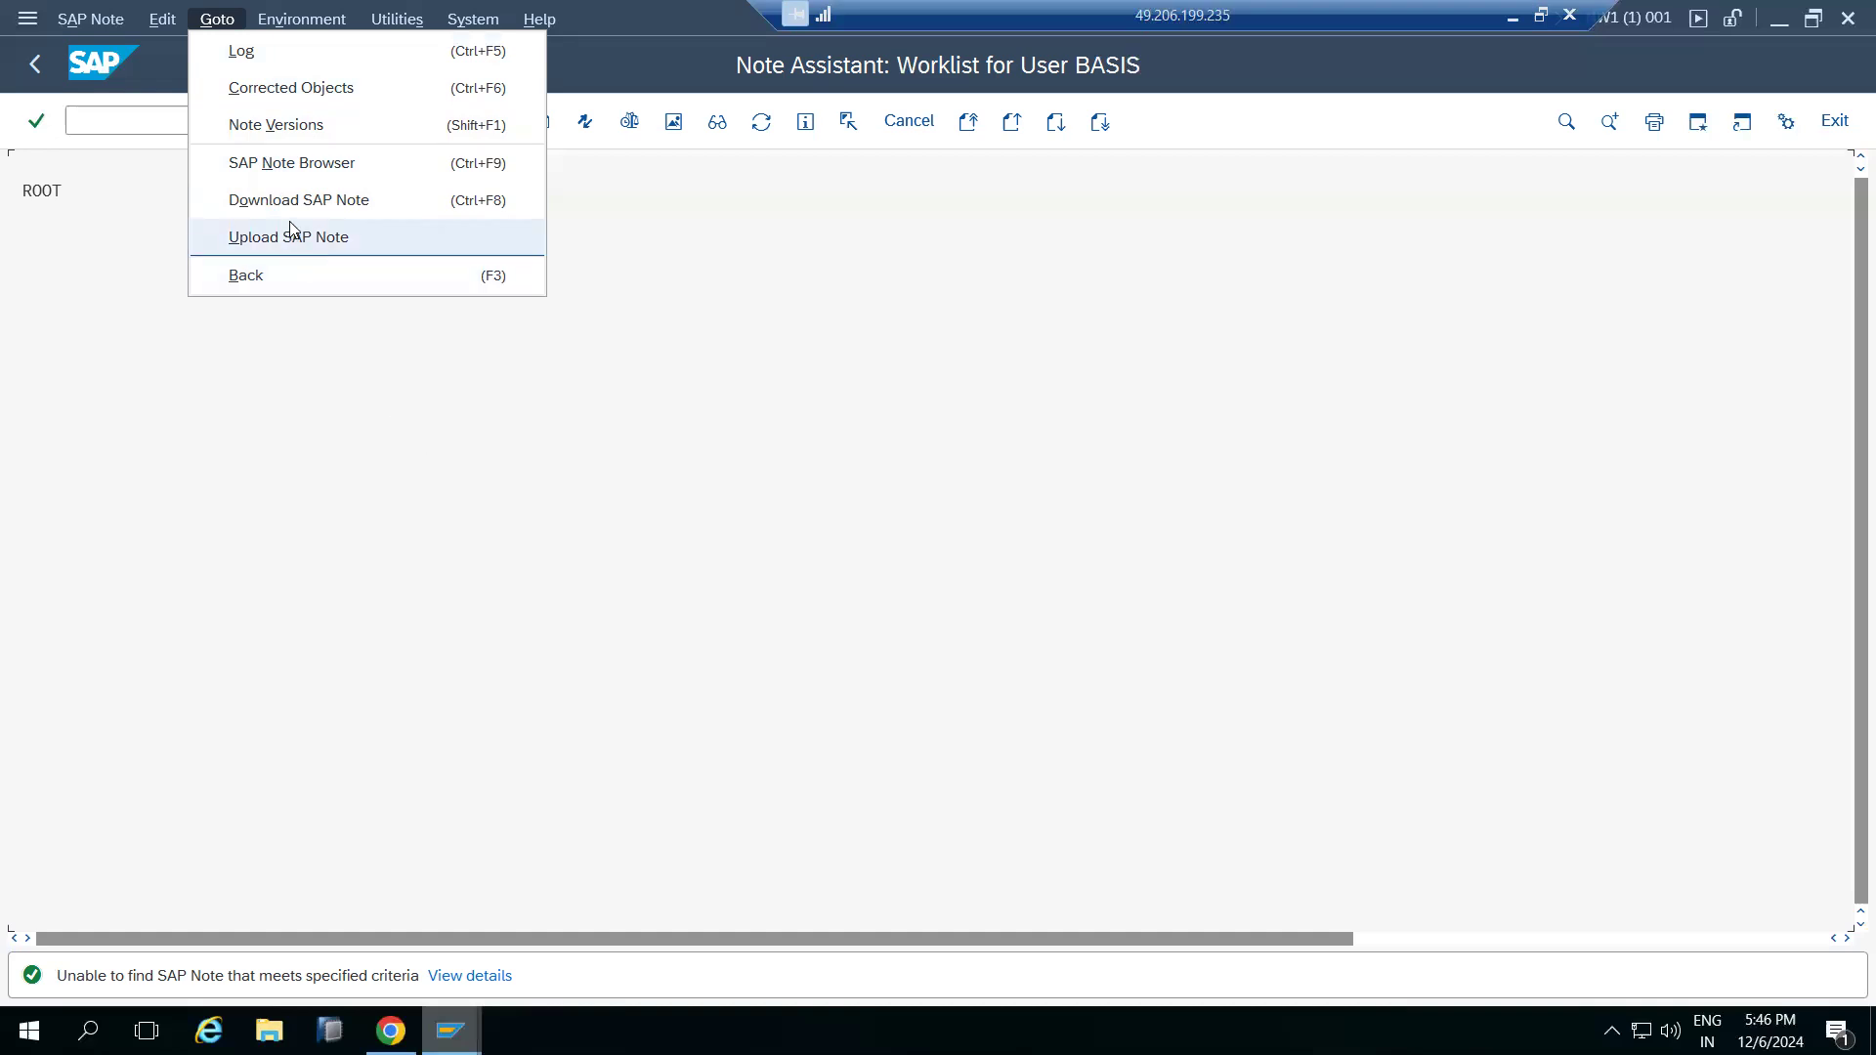
pyautogui.click(297, 244)
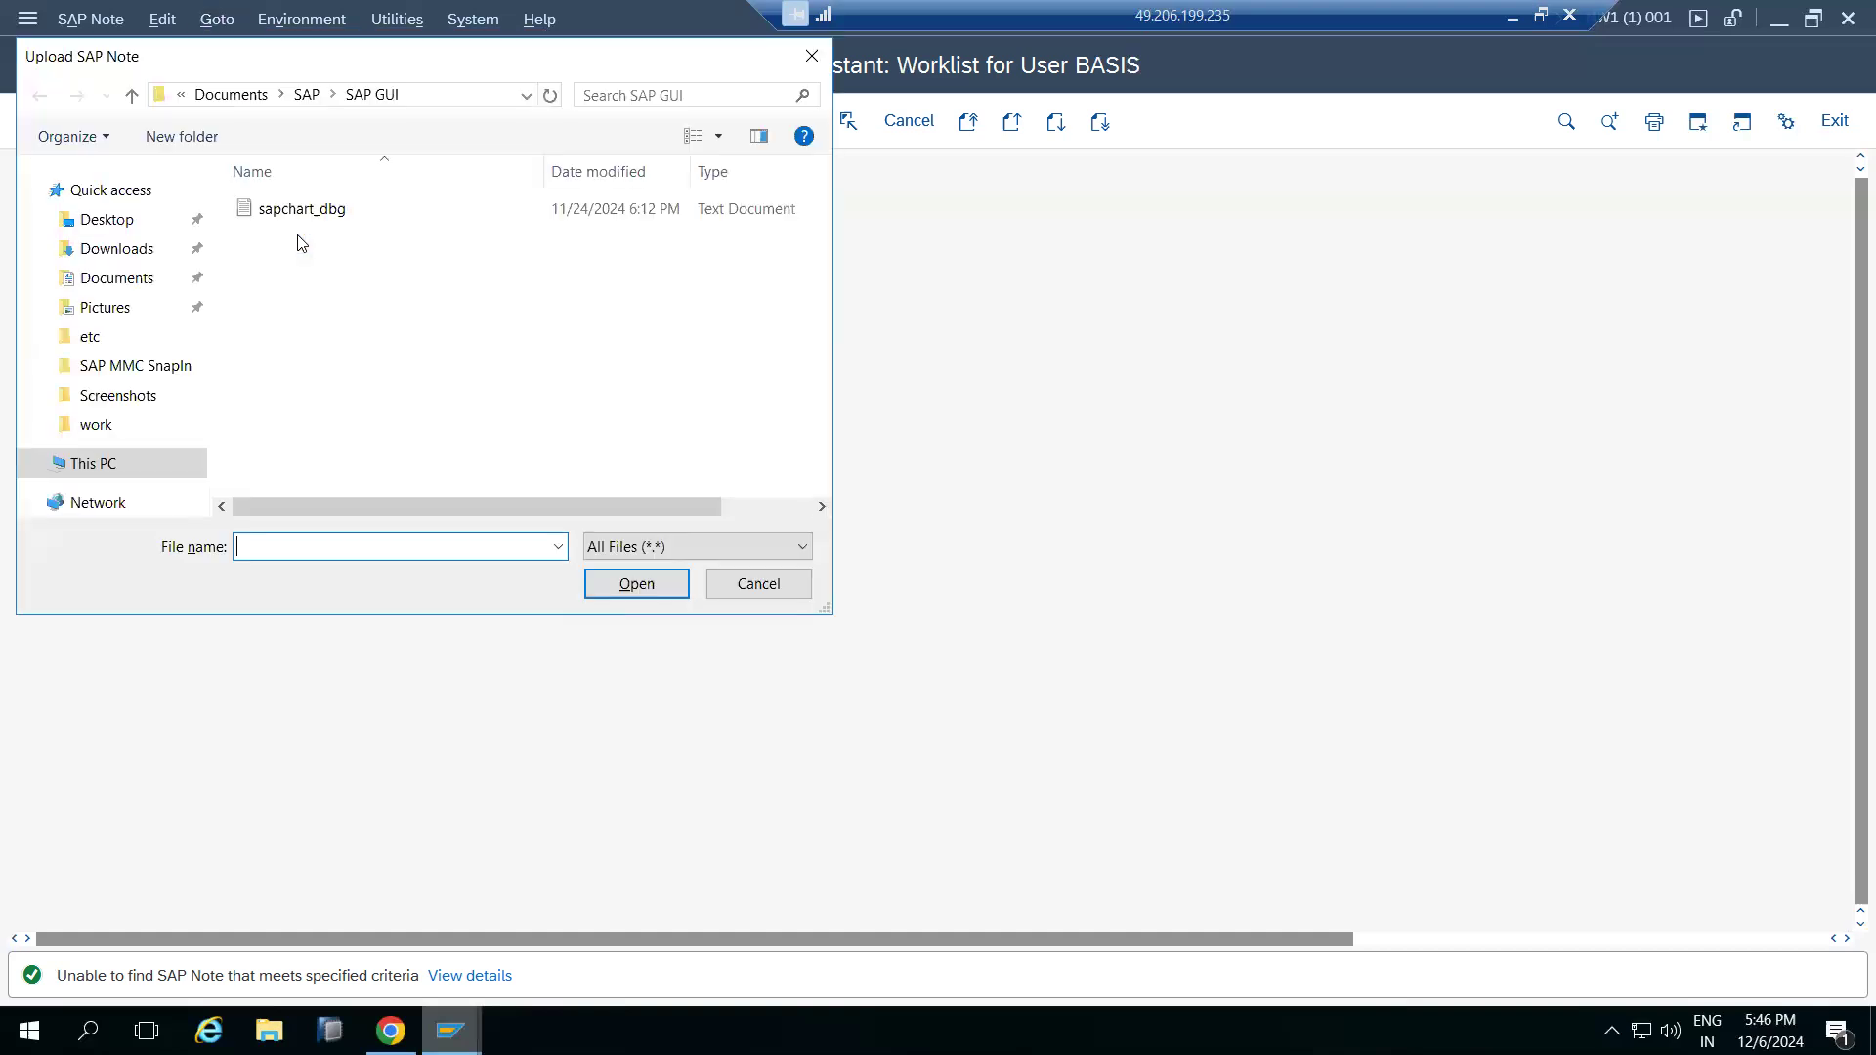
pyautogui.click(105, 463)
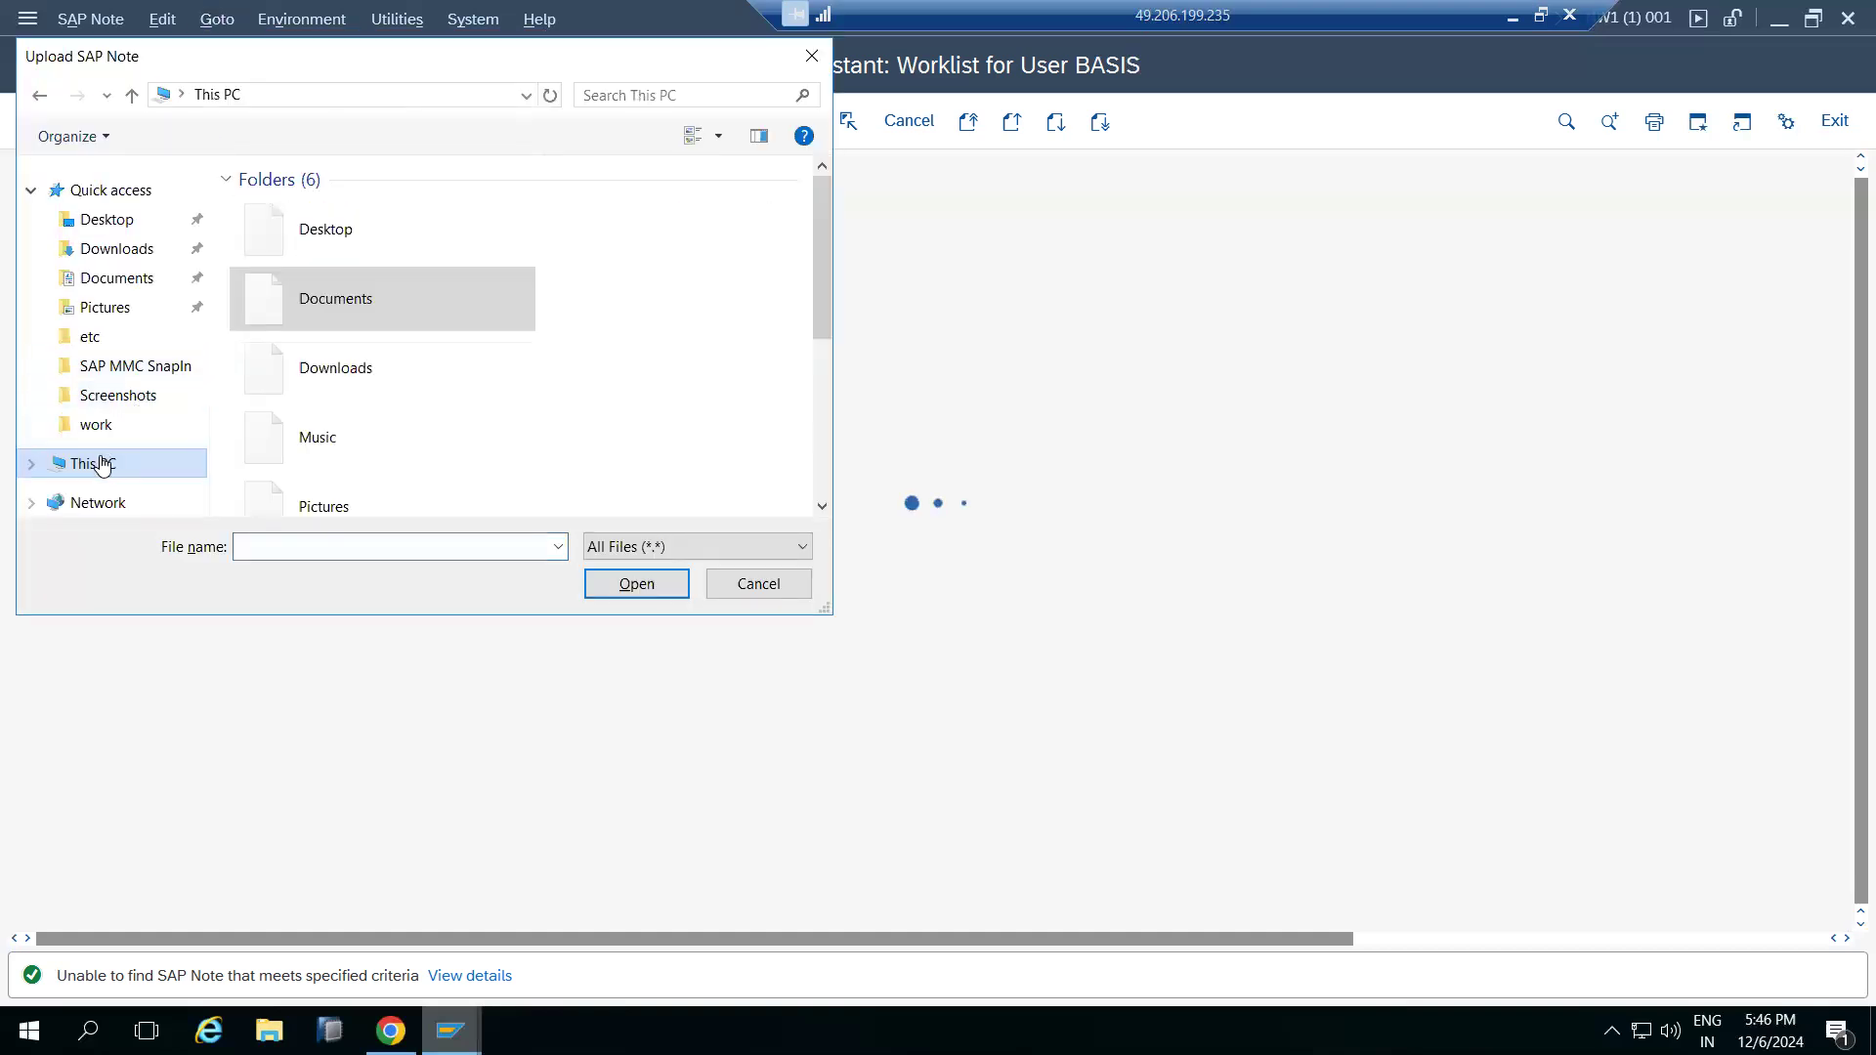
pyautogui.scroll(-3, 337, 361)
pyautogui.doubleClick(391, 431)
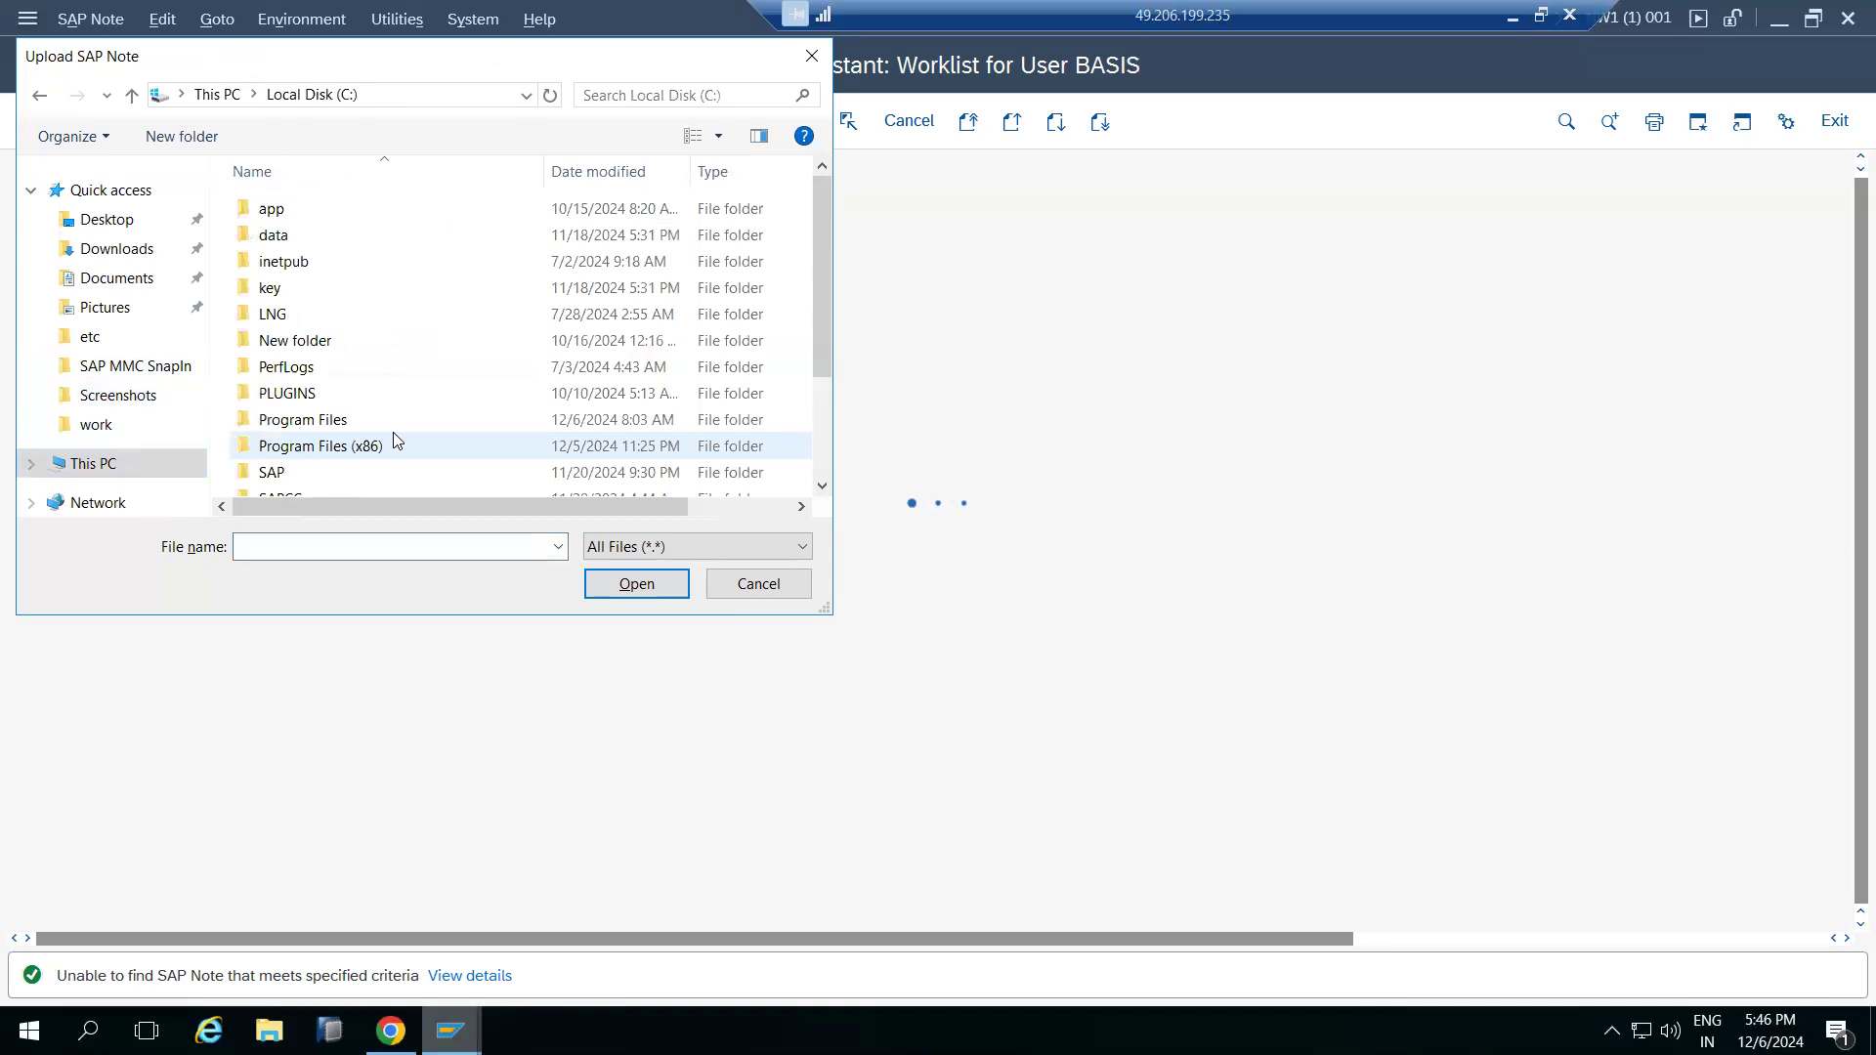
pyautogui.scroll(-2, 393, 432)
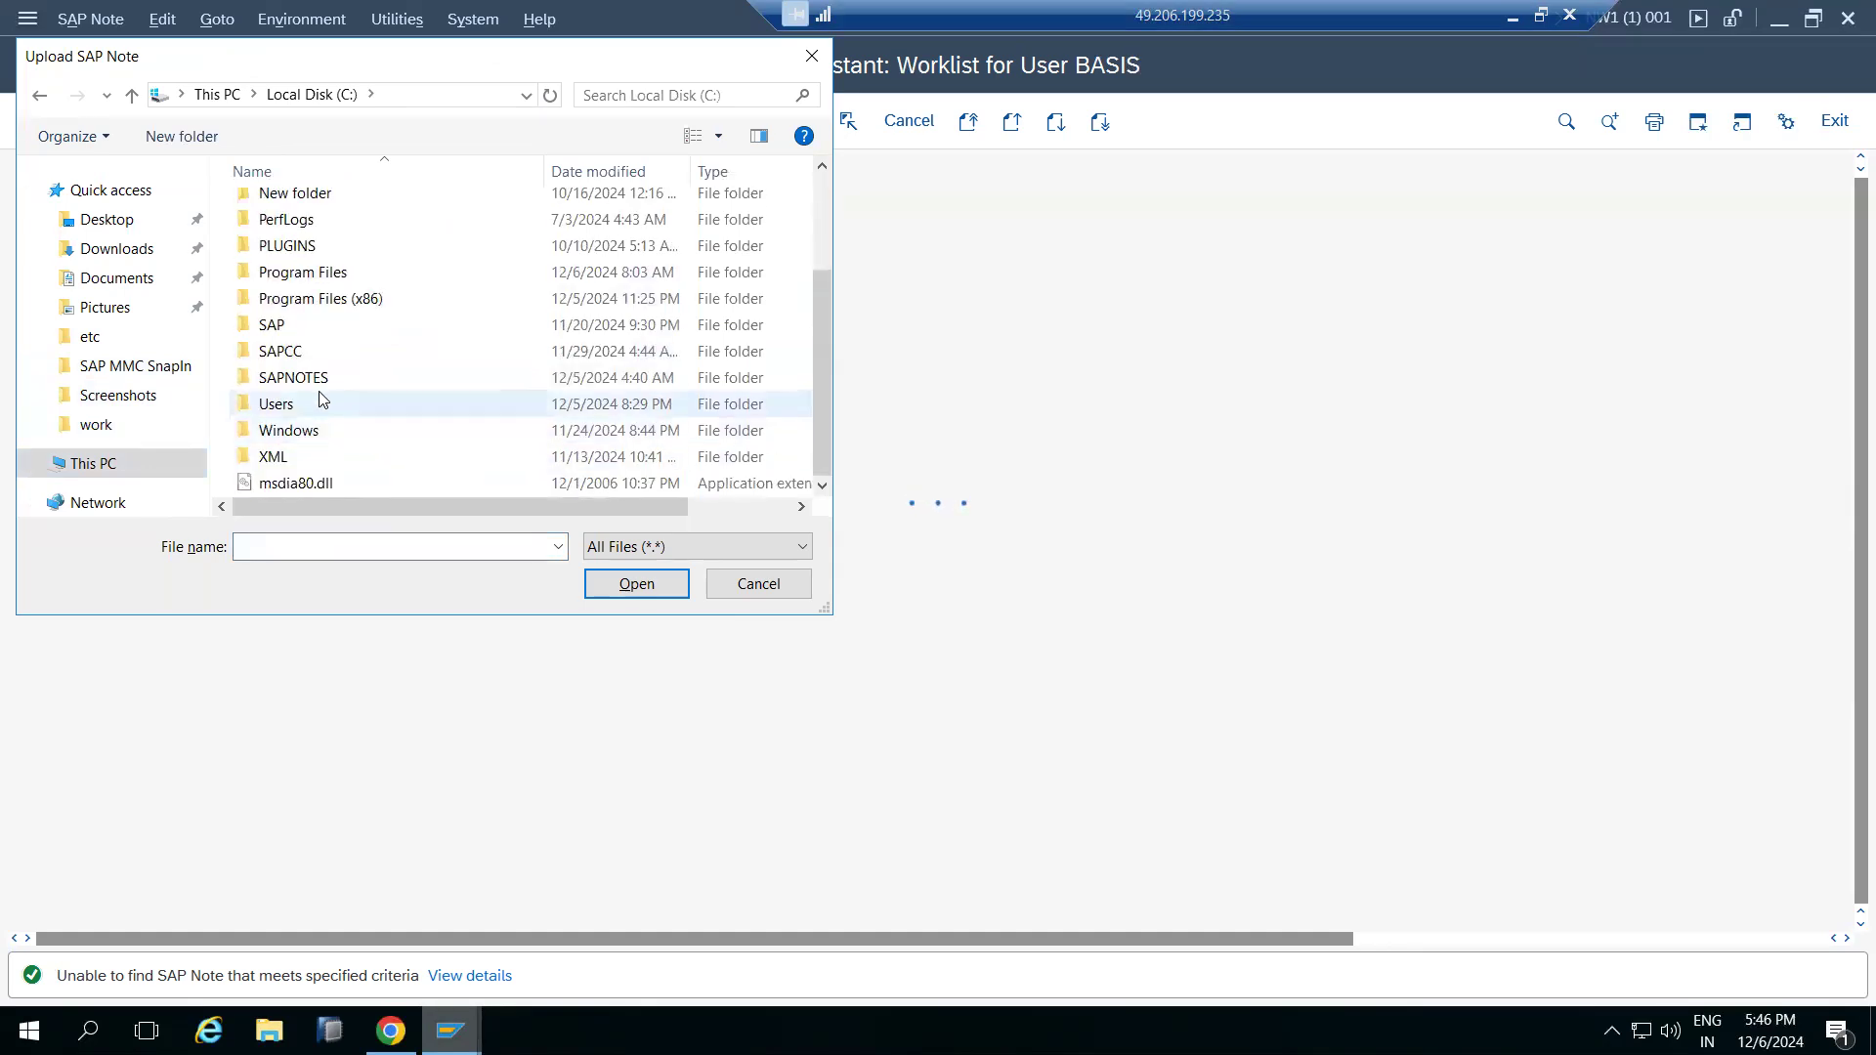
pyautogui.doubleClick(304, 379)
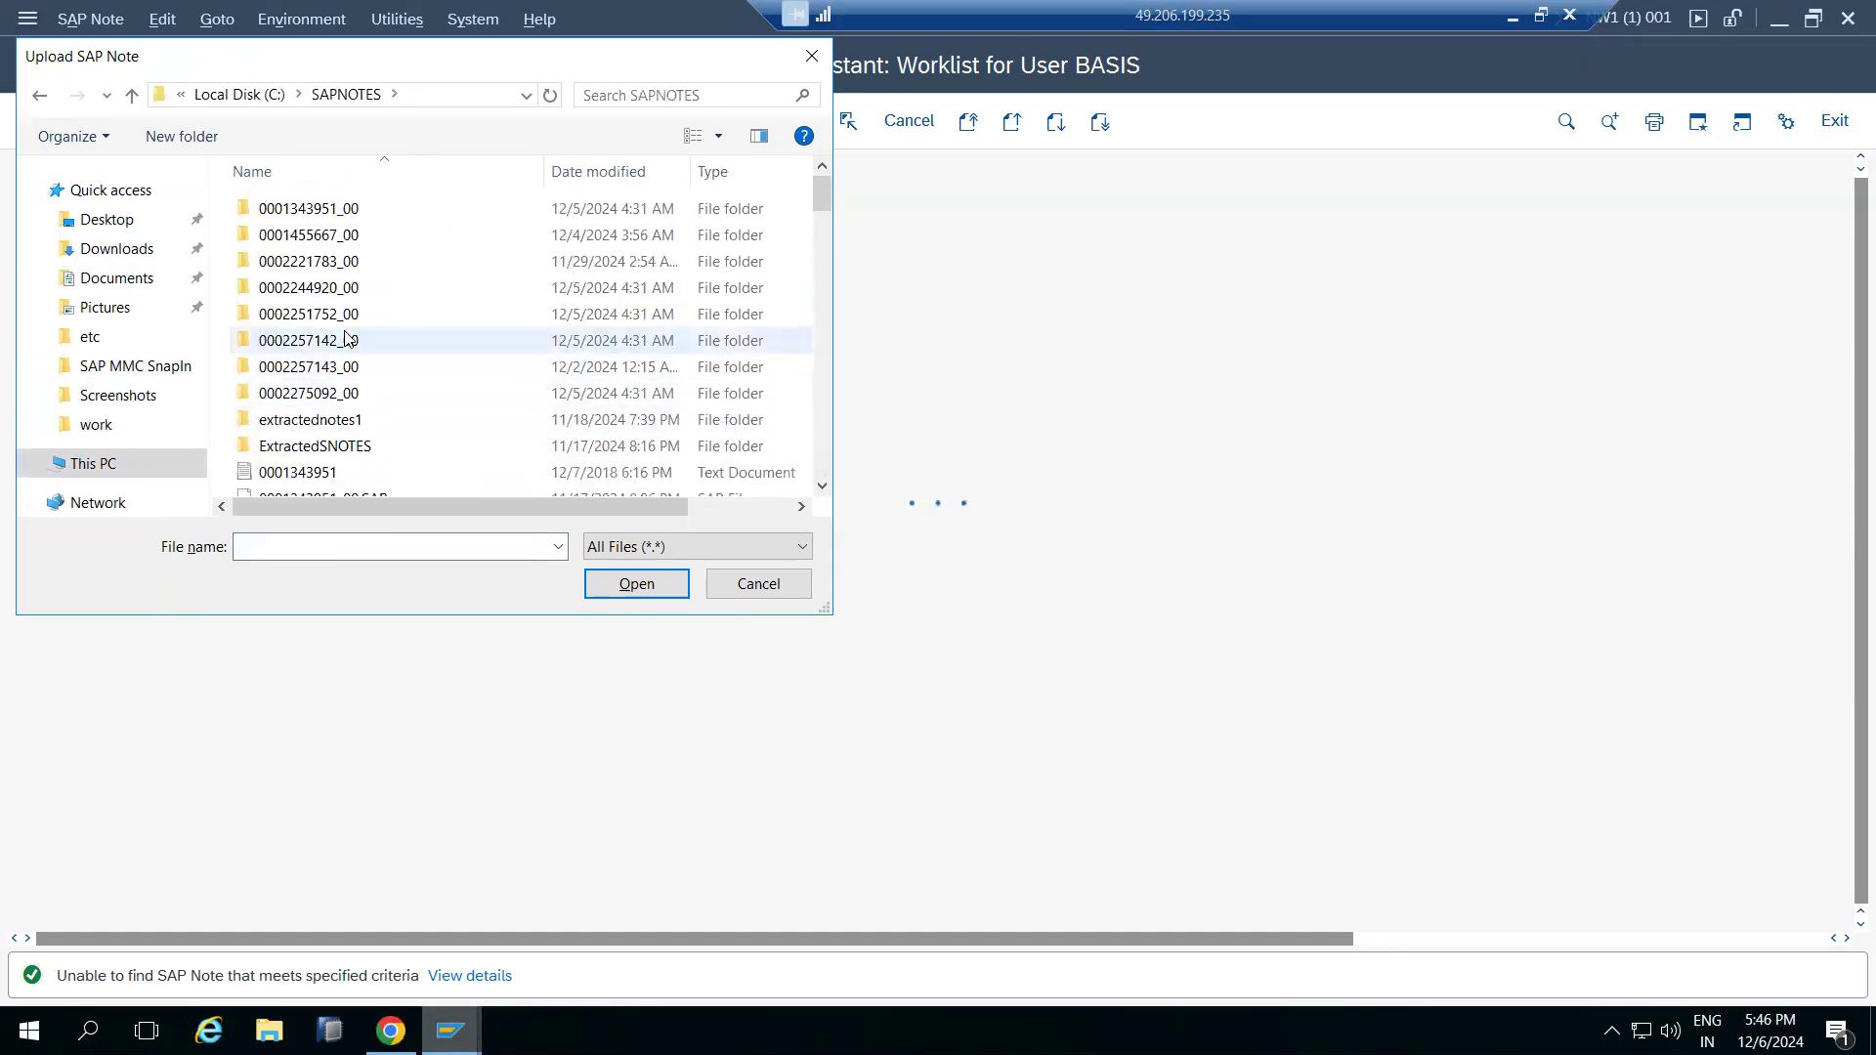
pyautogui.scroll(-3, 337, 352)
pyautogui.scroll(5, 347, 338)
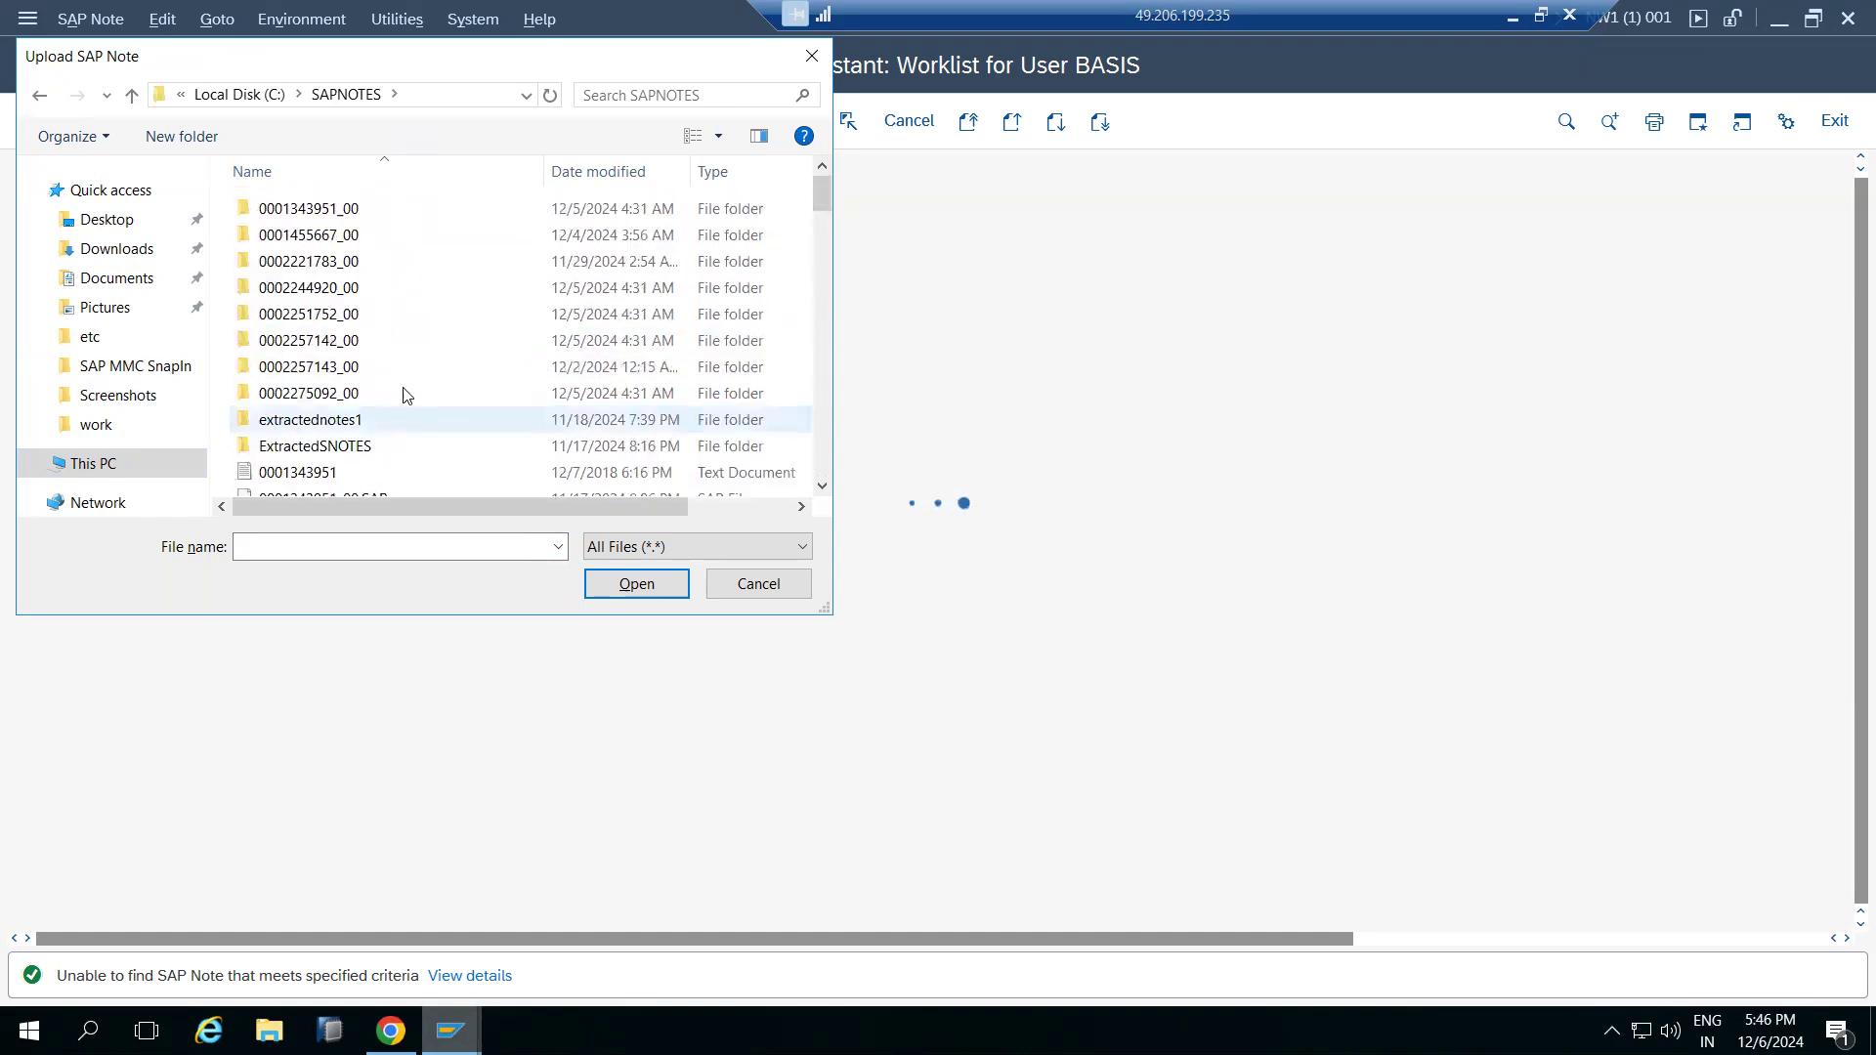
pyautogui.click(279, 547)
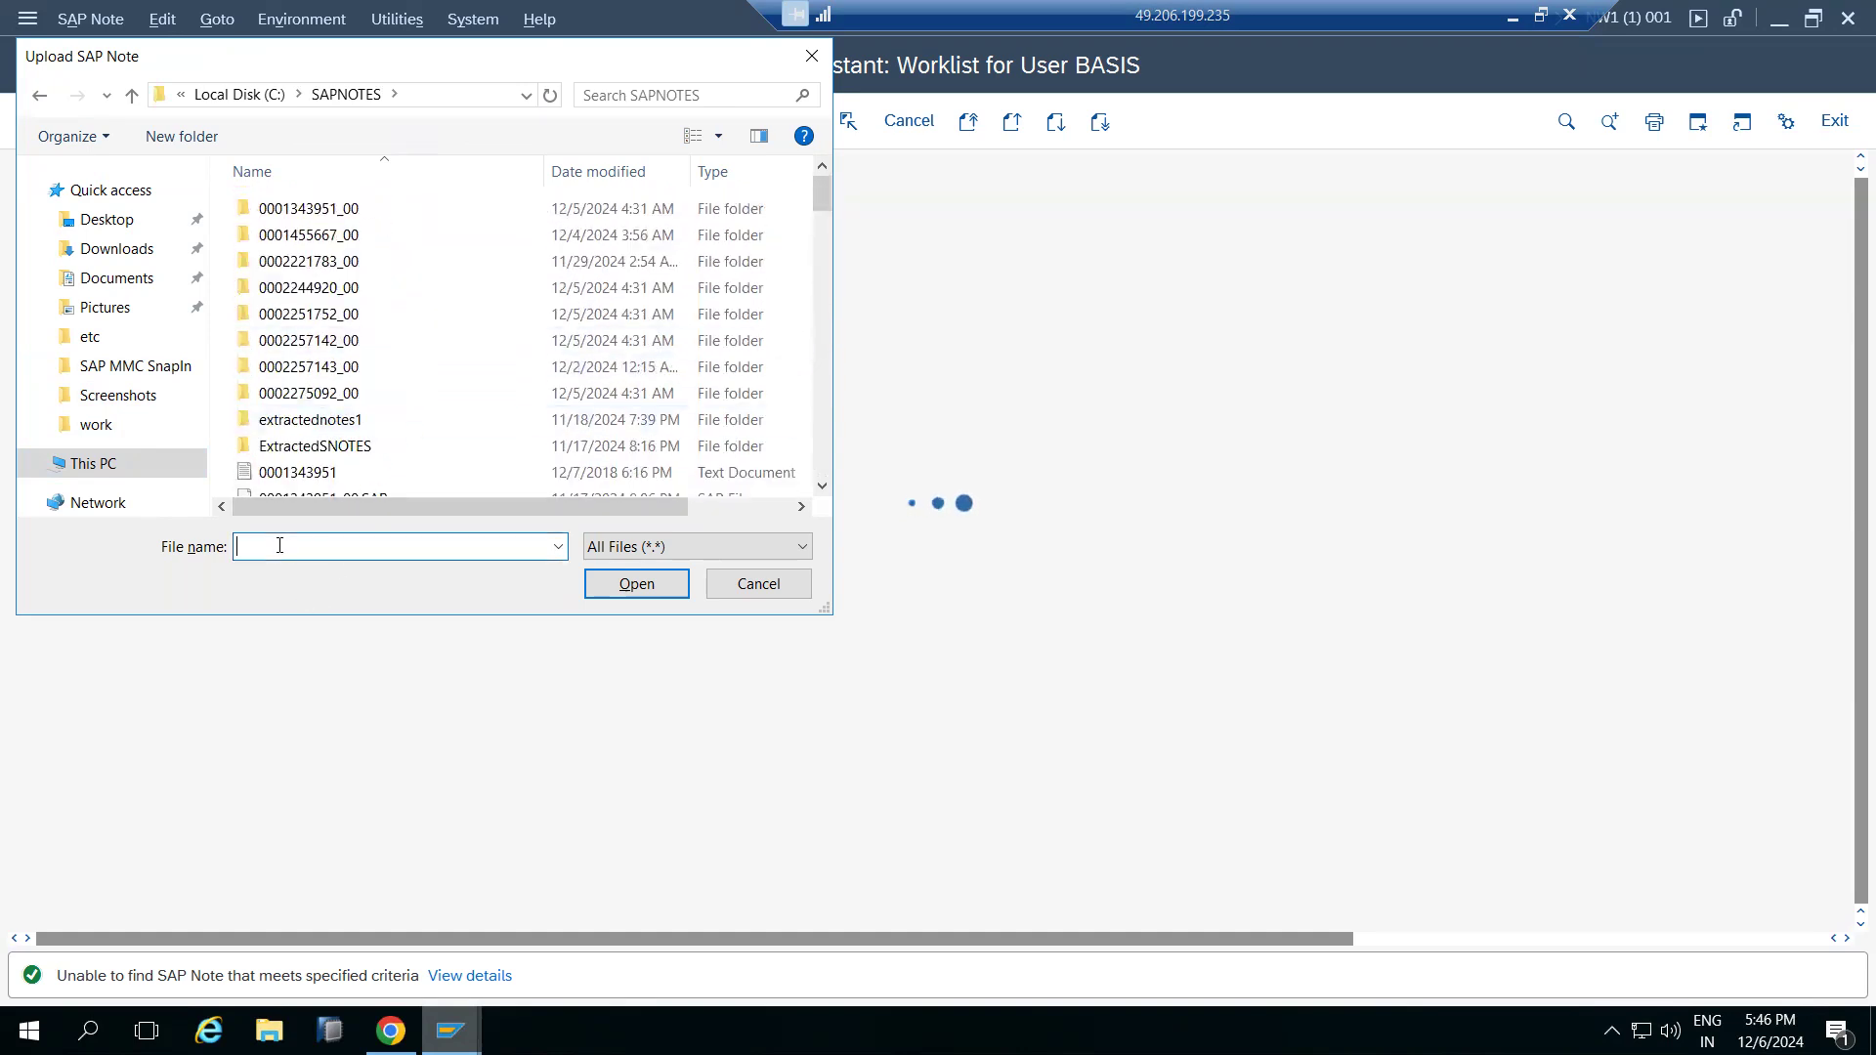
pyautogui.write('0002244920')
pyautogui.click(310, 571)
pyautogui.click(636, 584)
pyautogui.click(626, 579)
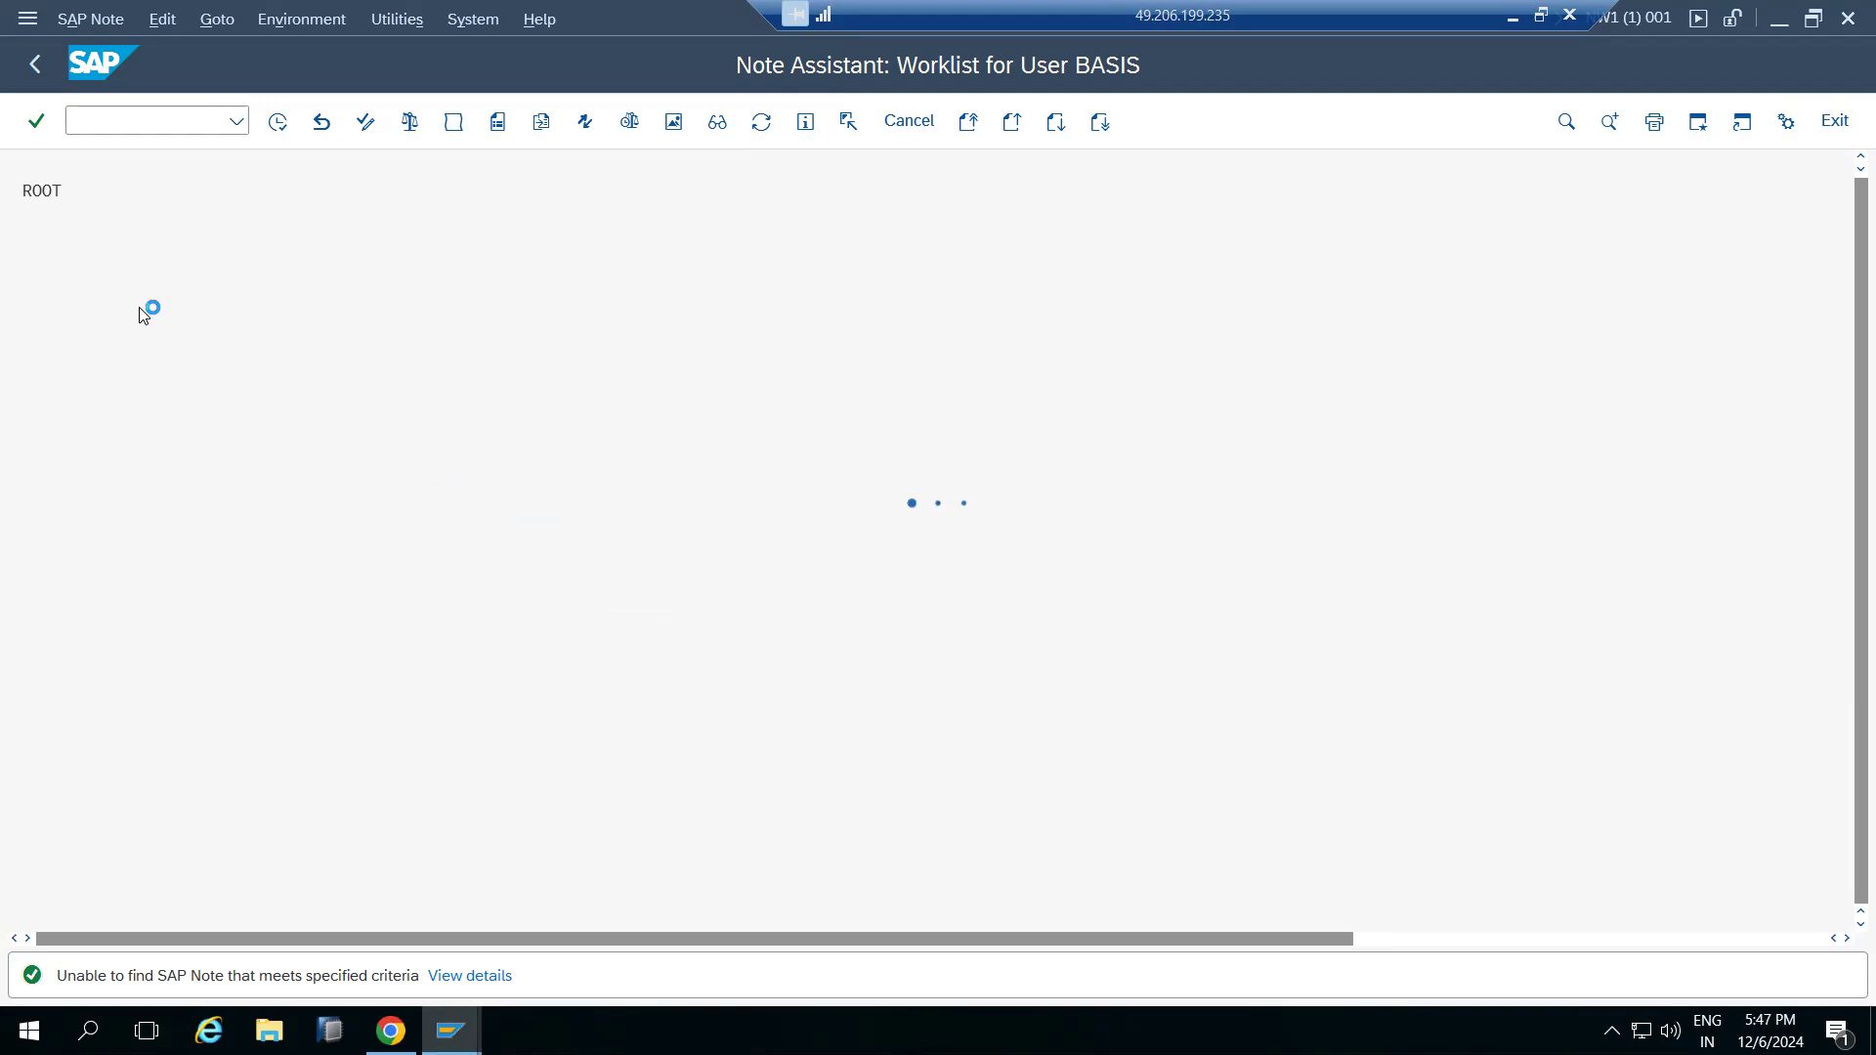
pyautogui.click(70, 231)
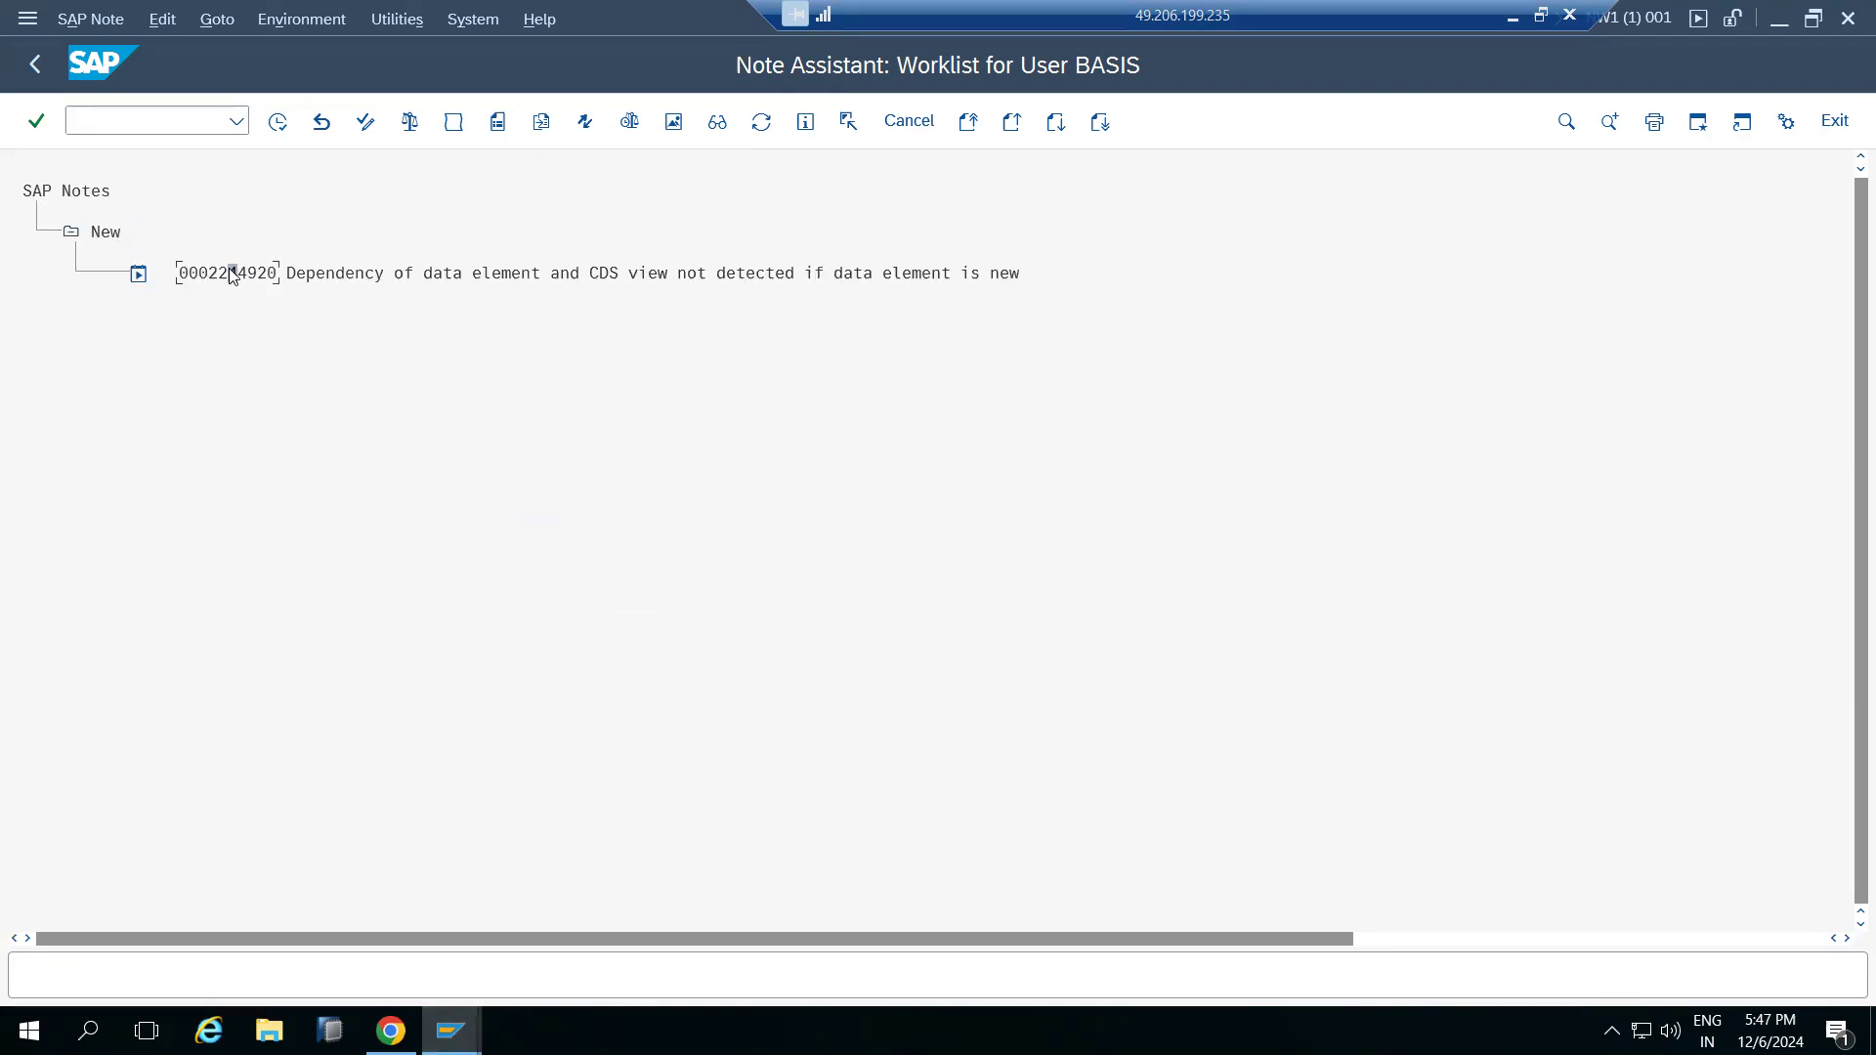
pyautogui.click(277, 122)
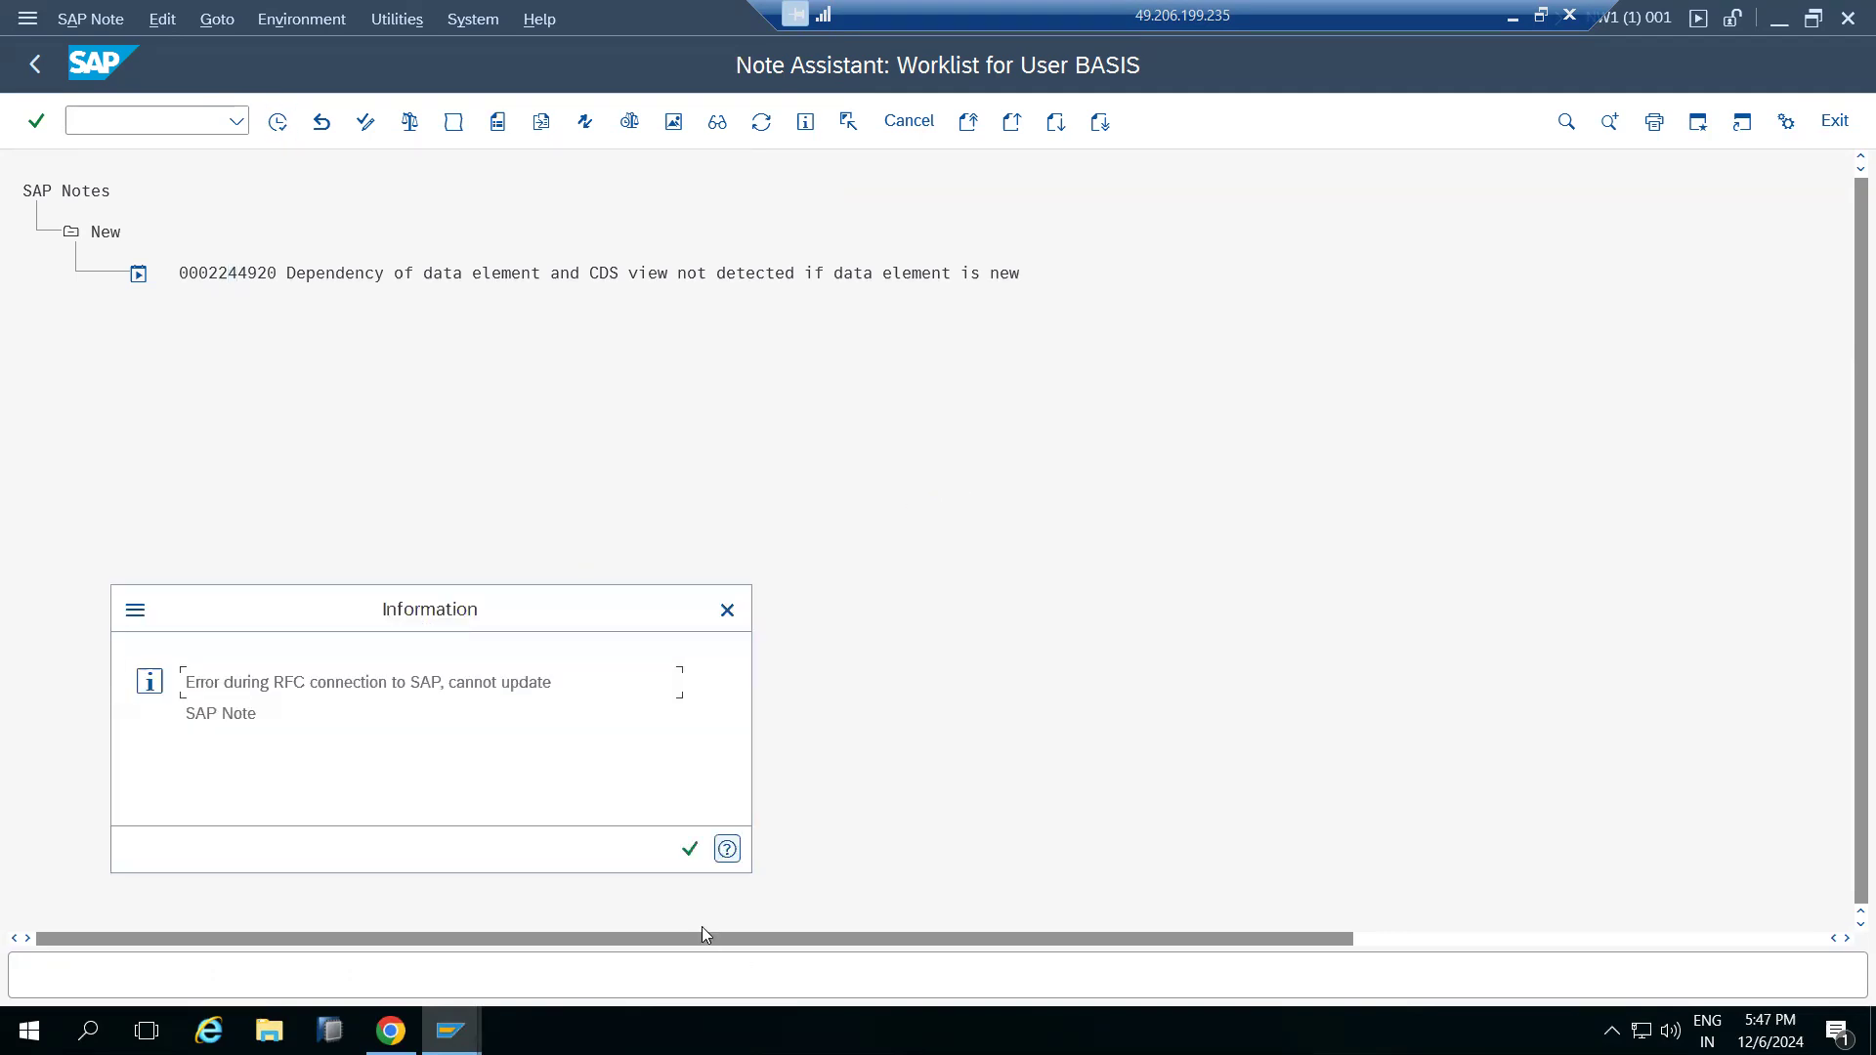
pyautogui.click(689, 849)
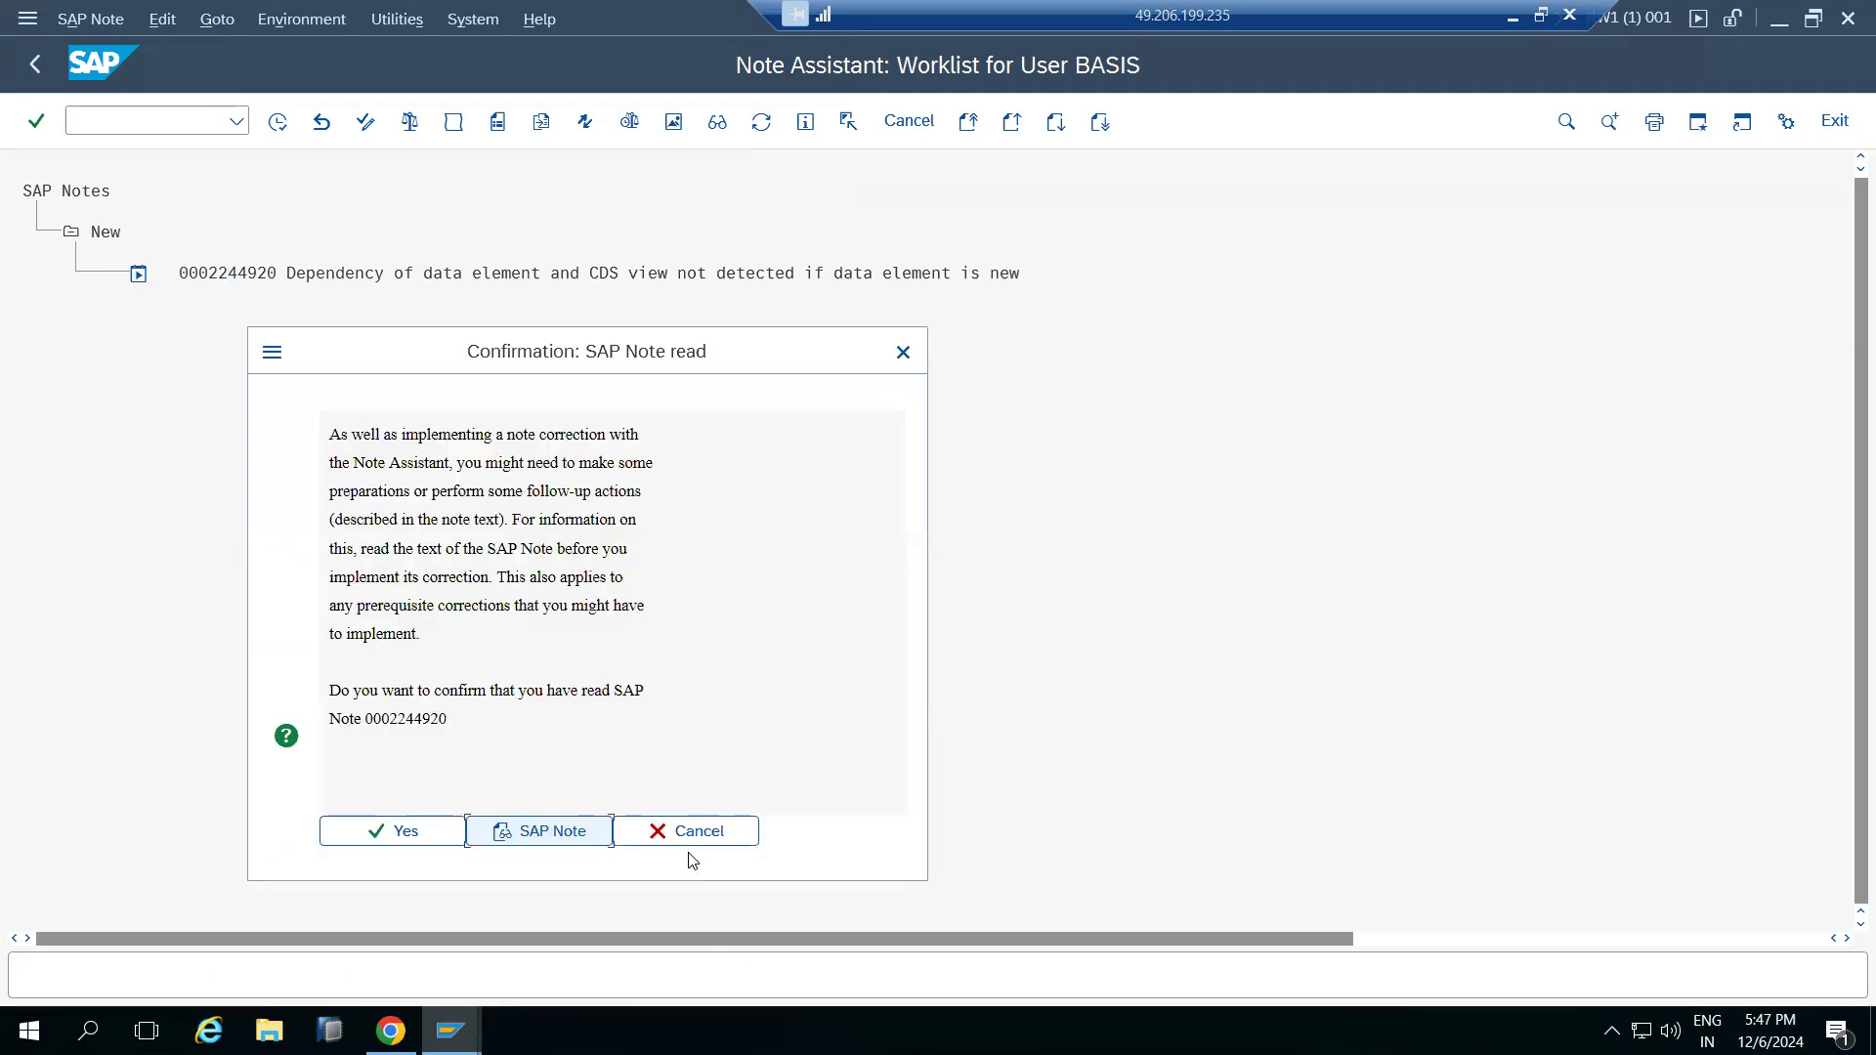
pyautogui.click(369, 834)
pyautogui.click(689, 851)
# Create a workbench request with short description NOTE IMPLE, select it for the note, and confirm the changes
pyautogui.click(603, 466)
pyautogui.write('NOTE IMPLE')
pyautogui.click(780, 838)
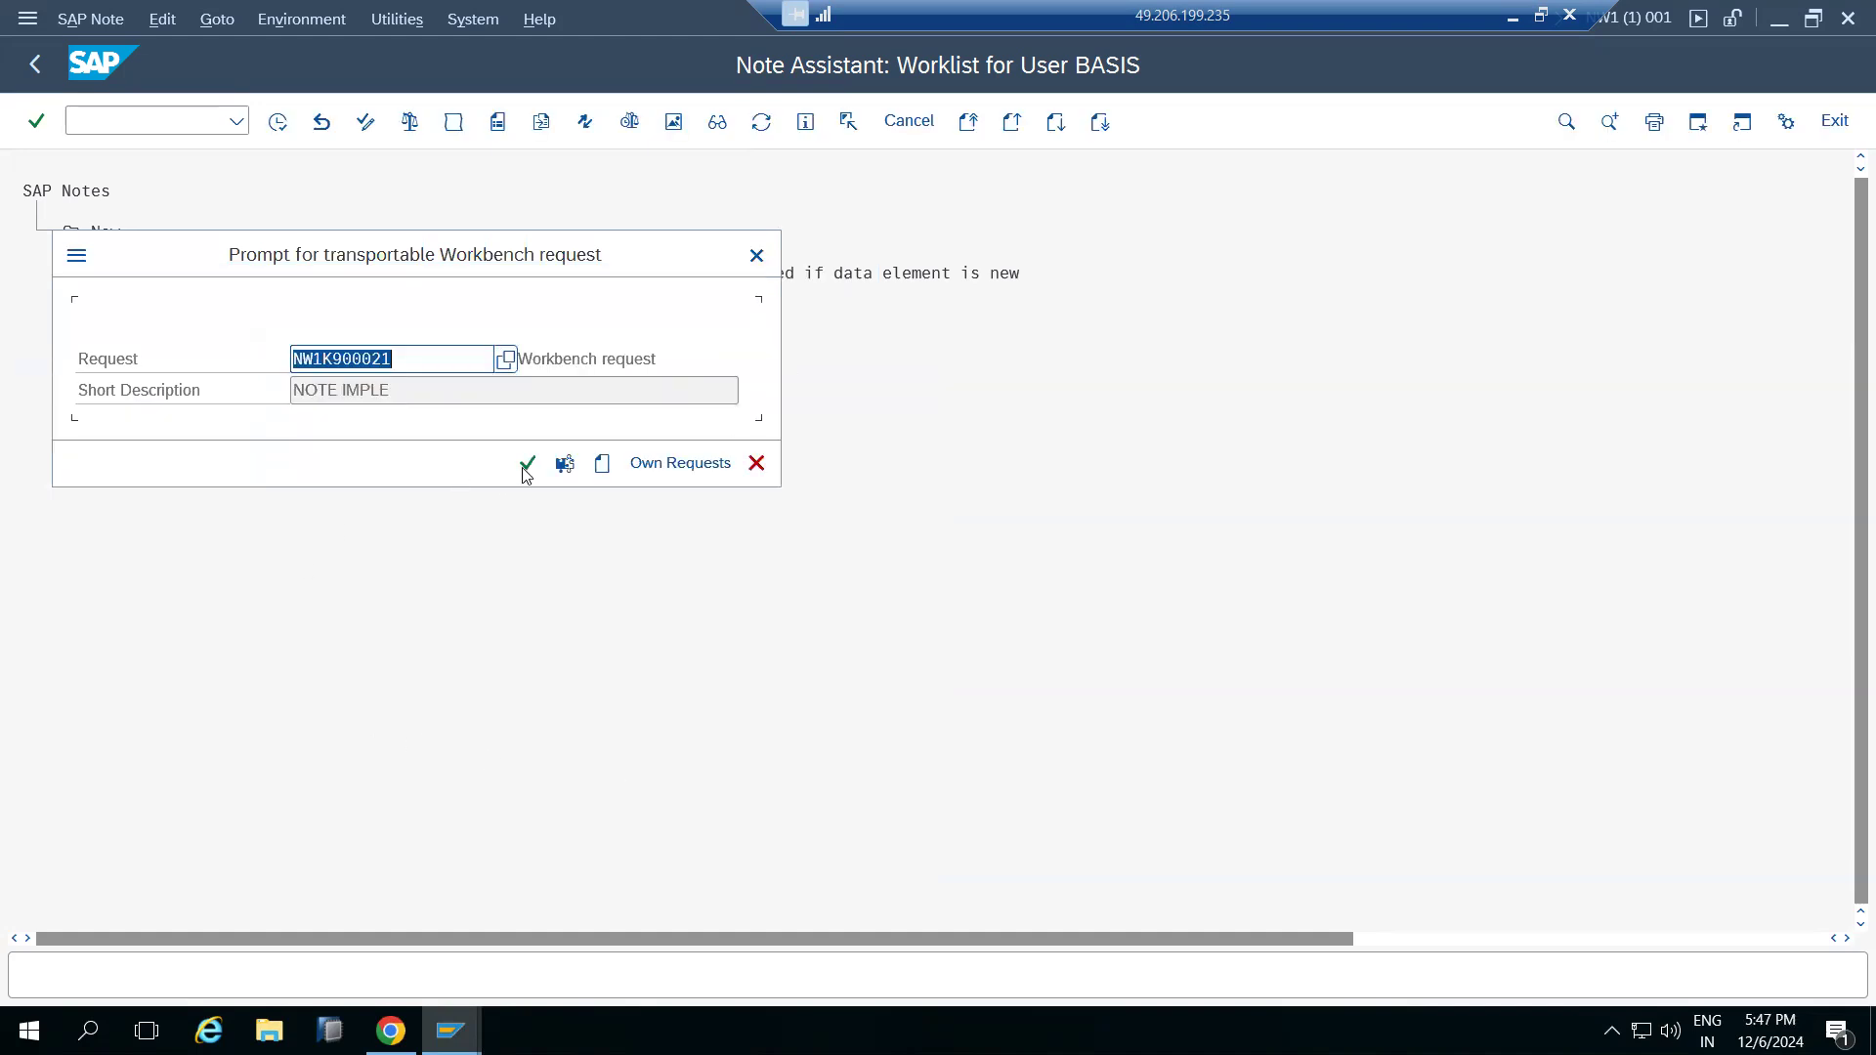
pyautogui.click(527, 467)
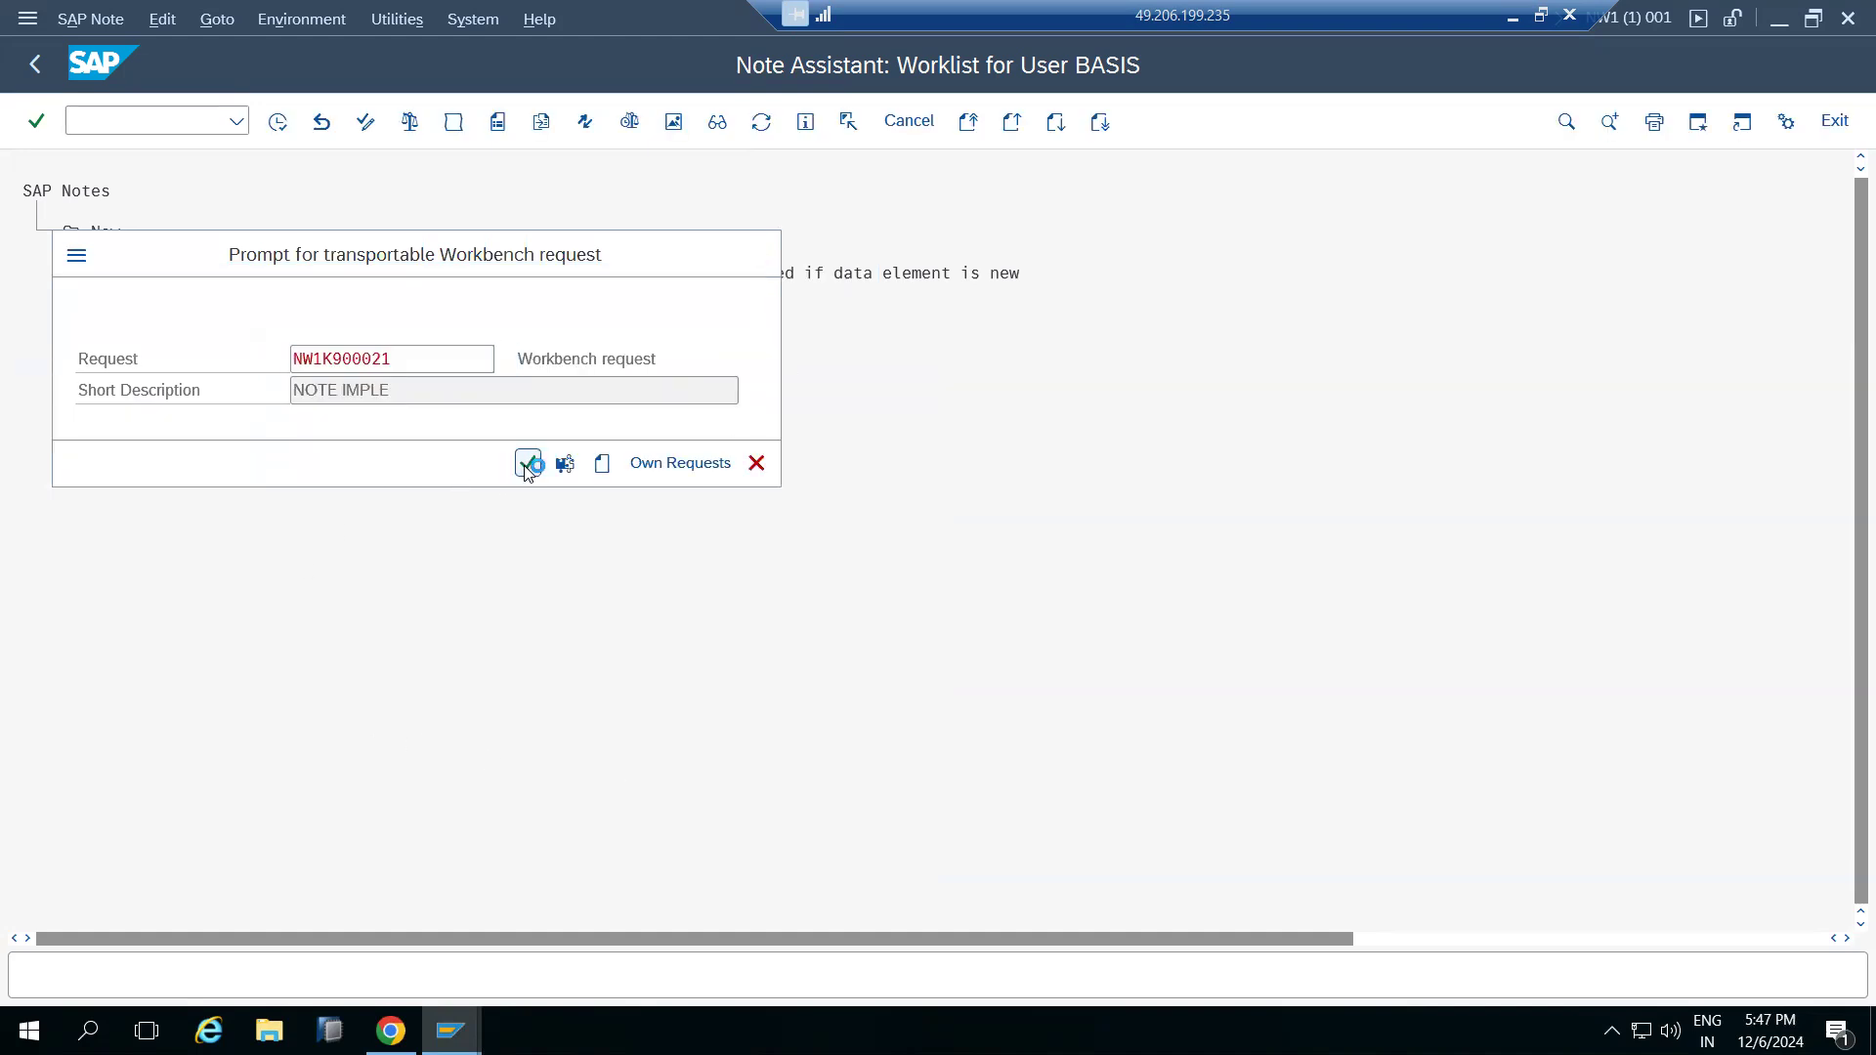
pyautogui.click(1702, 649)
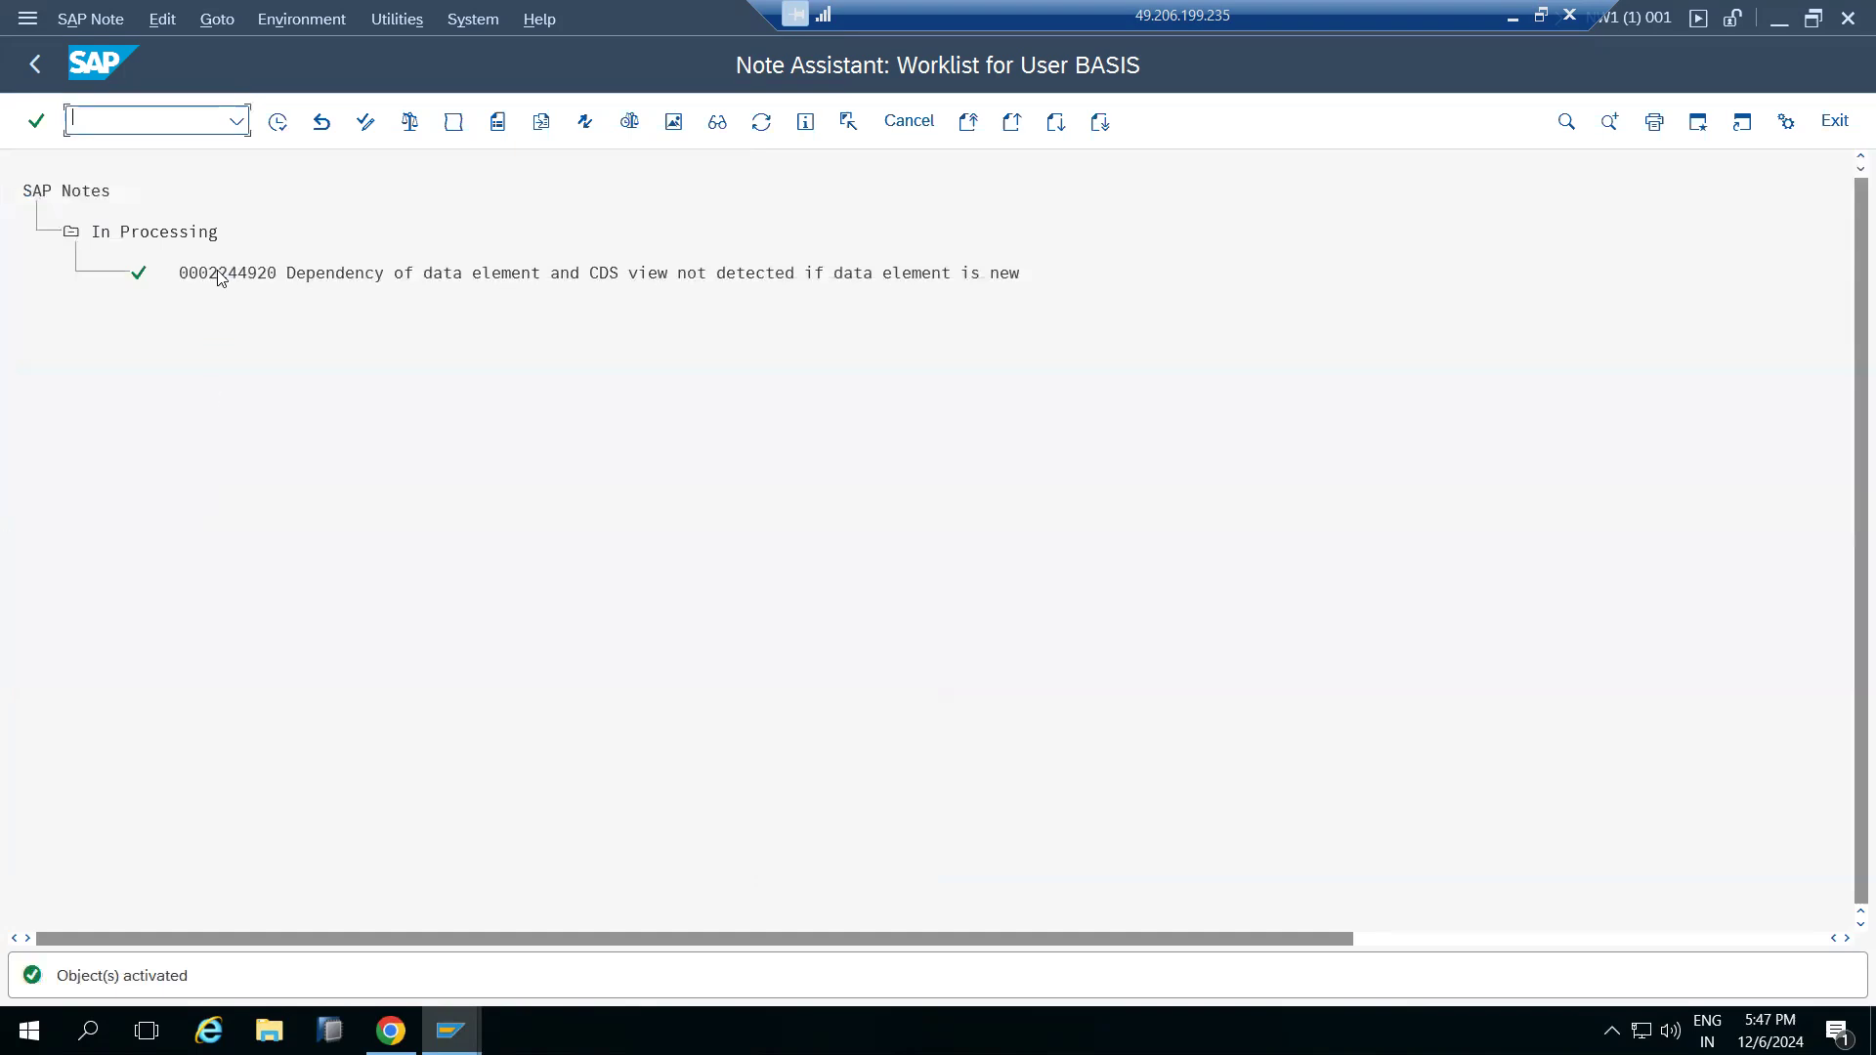
pyautogui.hotkey('alt', 'Tab')
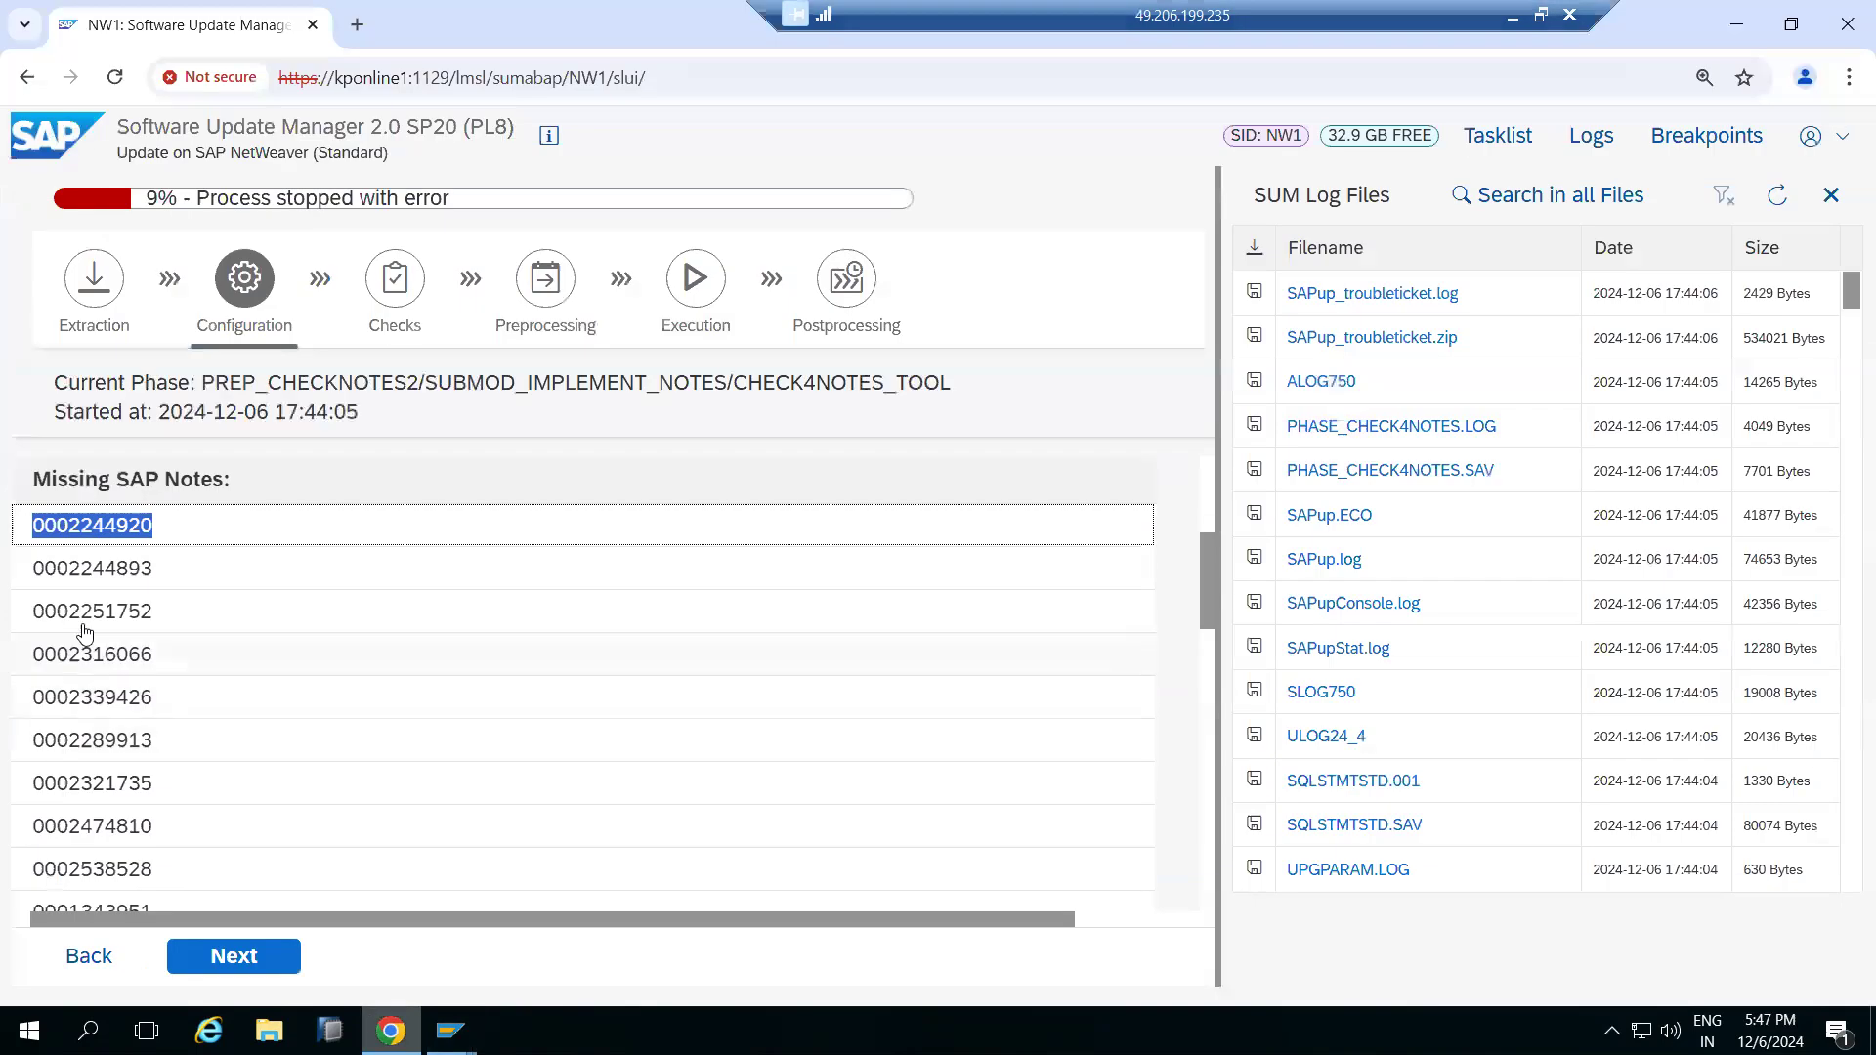
pyautogui.moveTo(32, 569); pyautogui.dragTo(156, 576)
pyautogui.hotkey('ctrl', 'c')
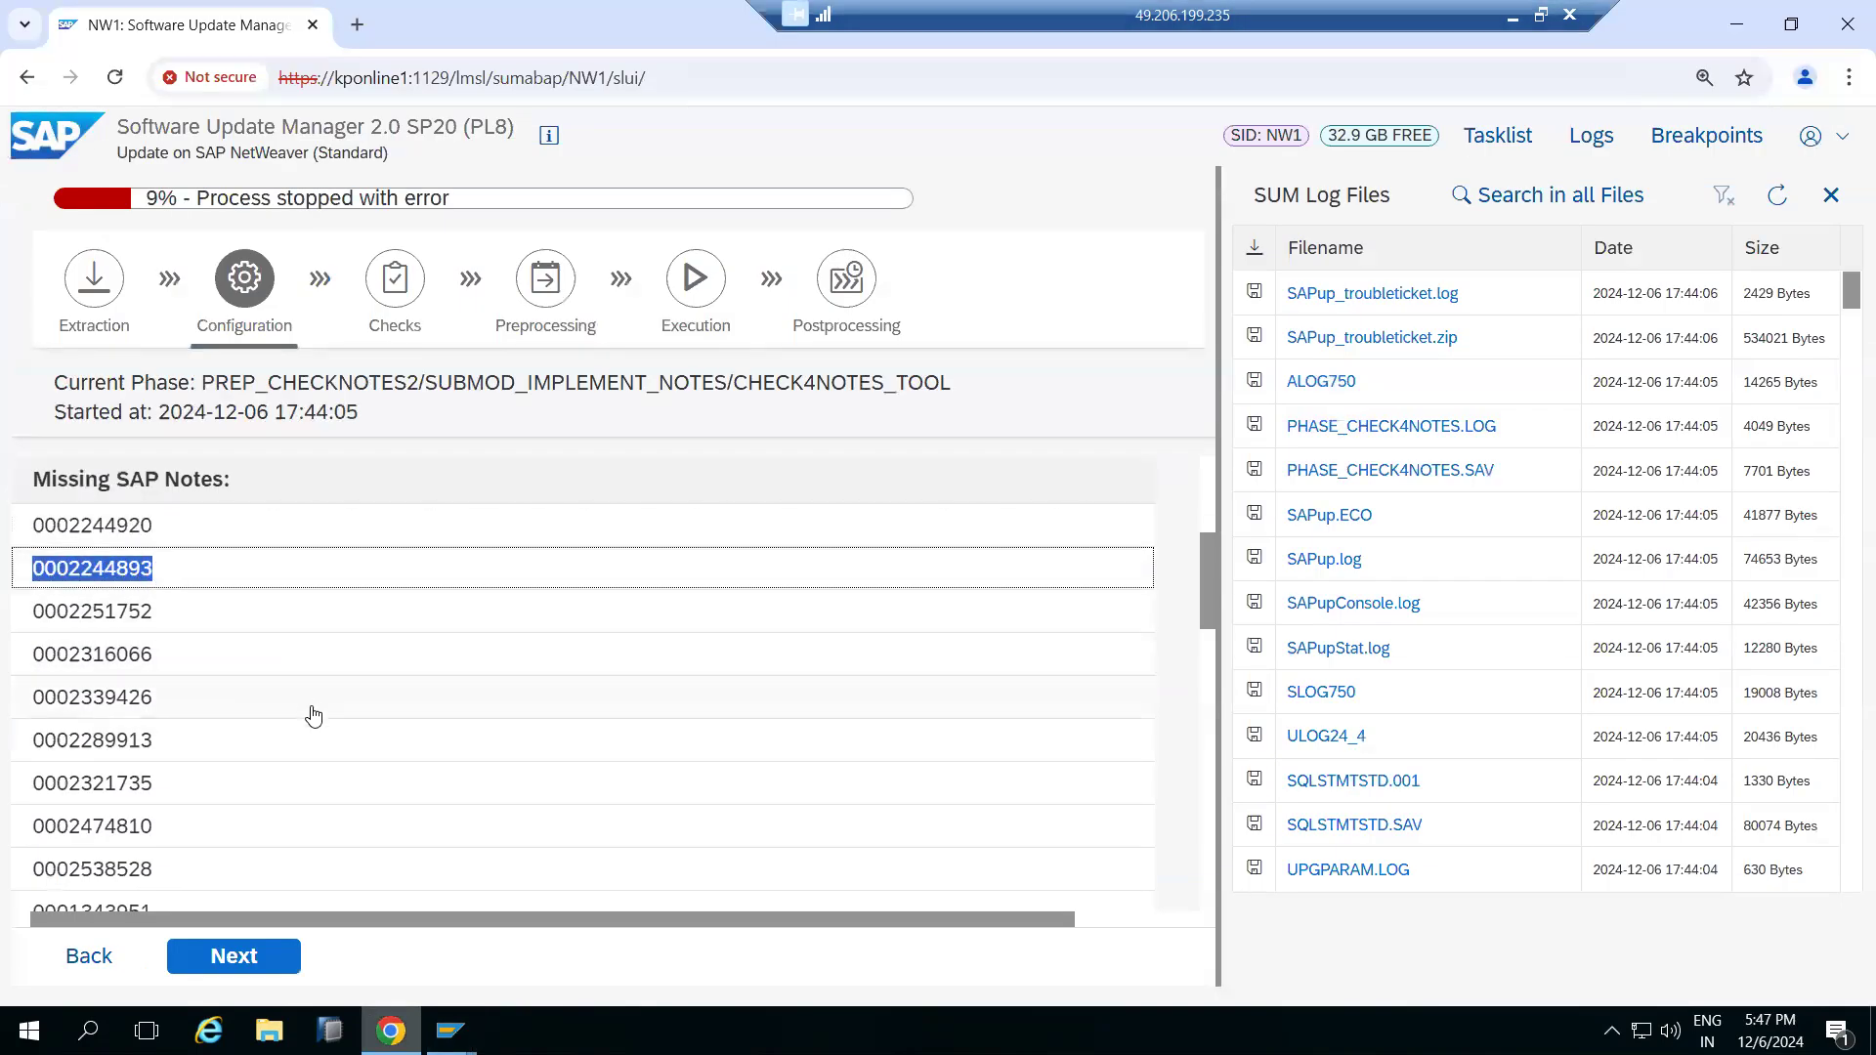
pyautogui.click(452, 1028)
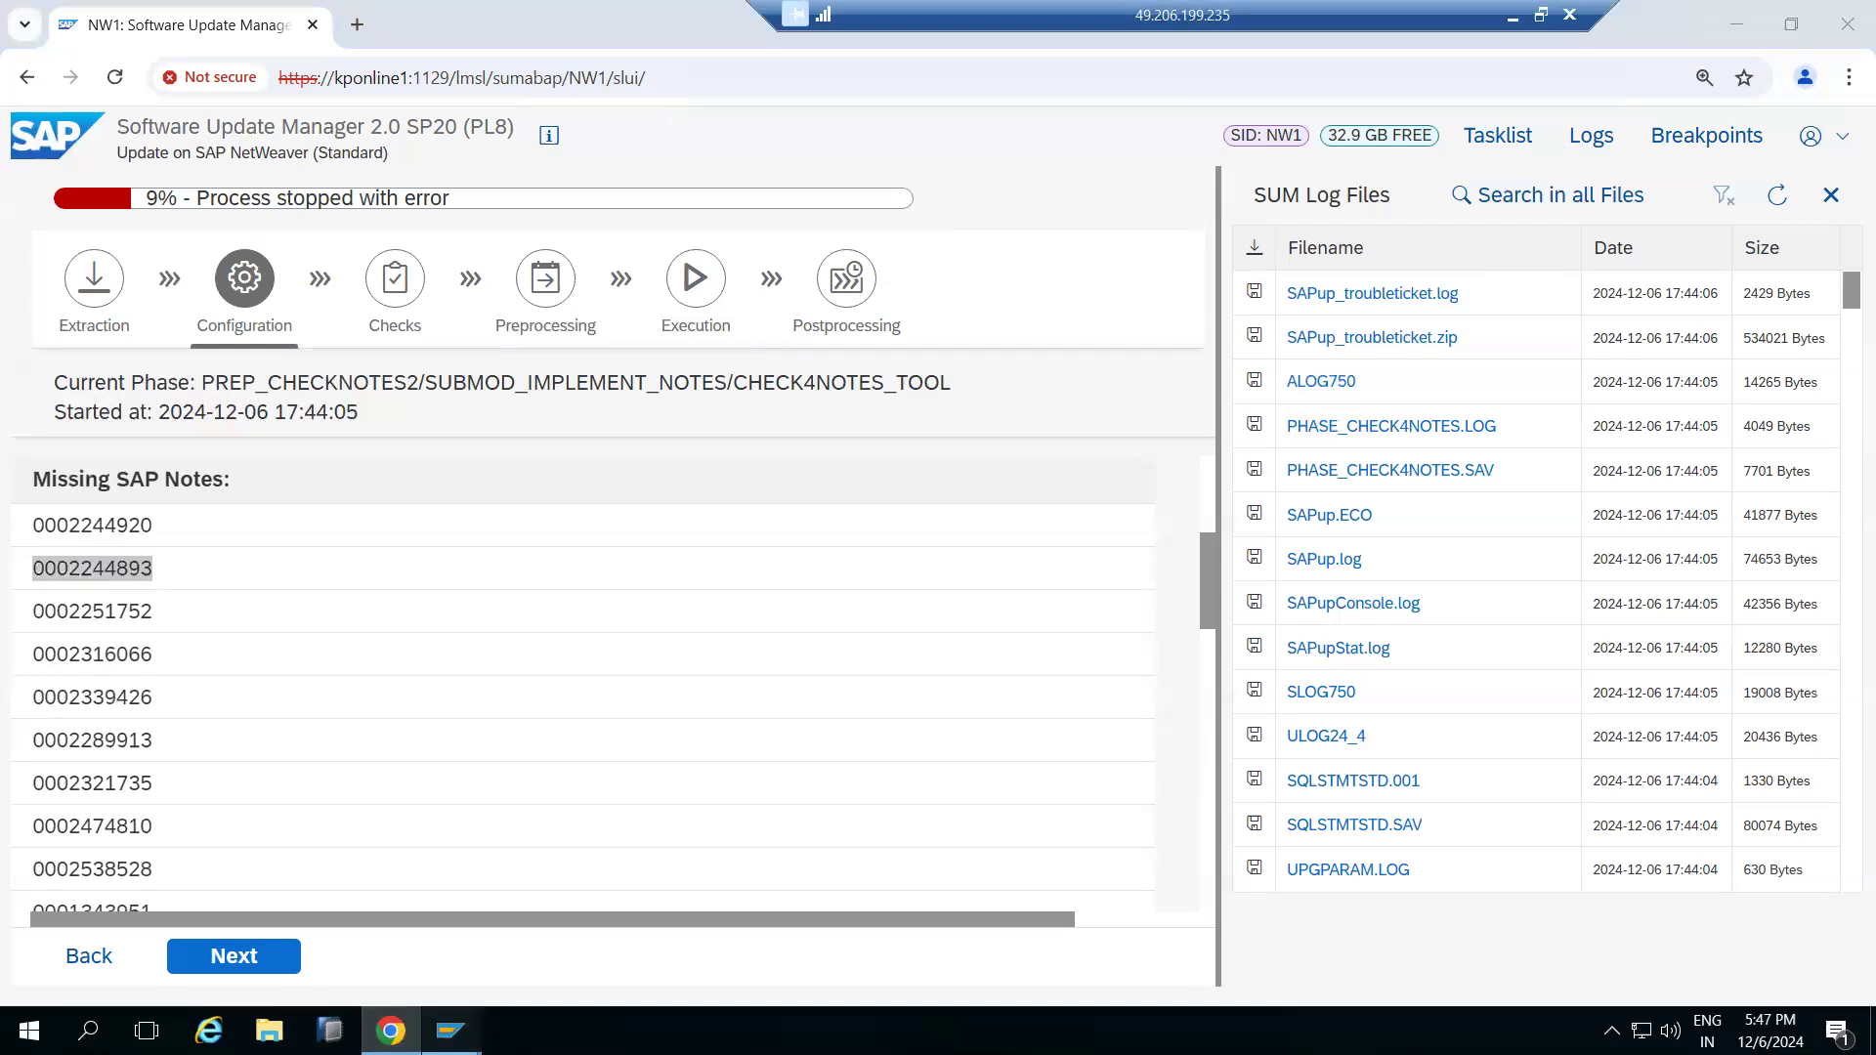
pyautogui.click(494, 970)
pyautogui.click(215, 21)
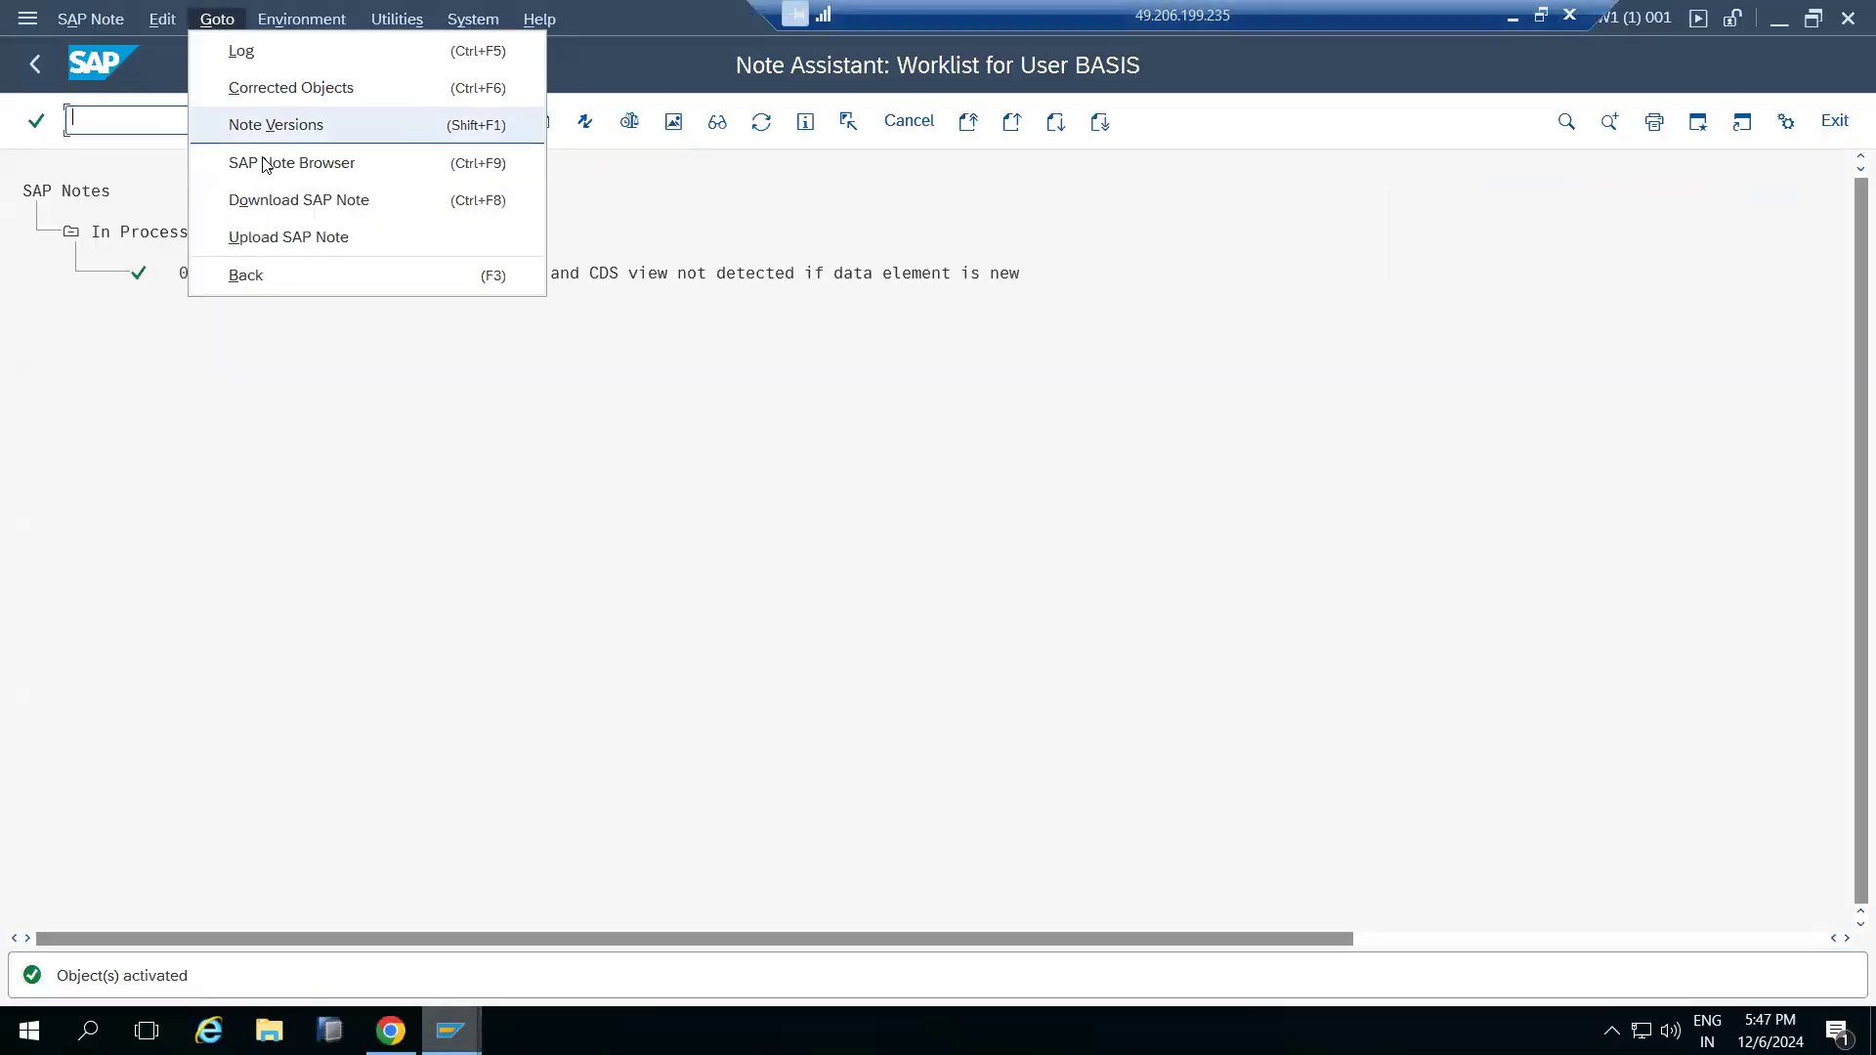
pyautogui.click(264, 238)
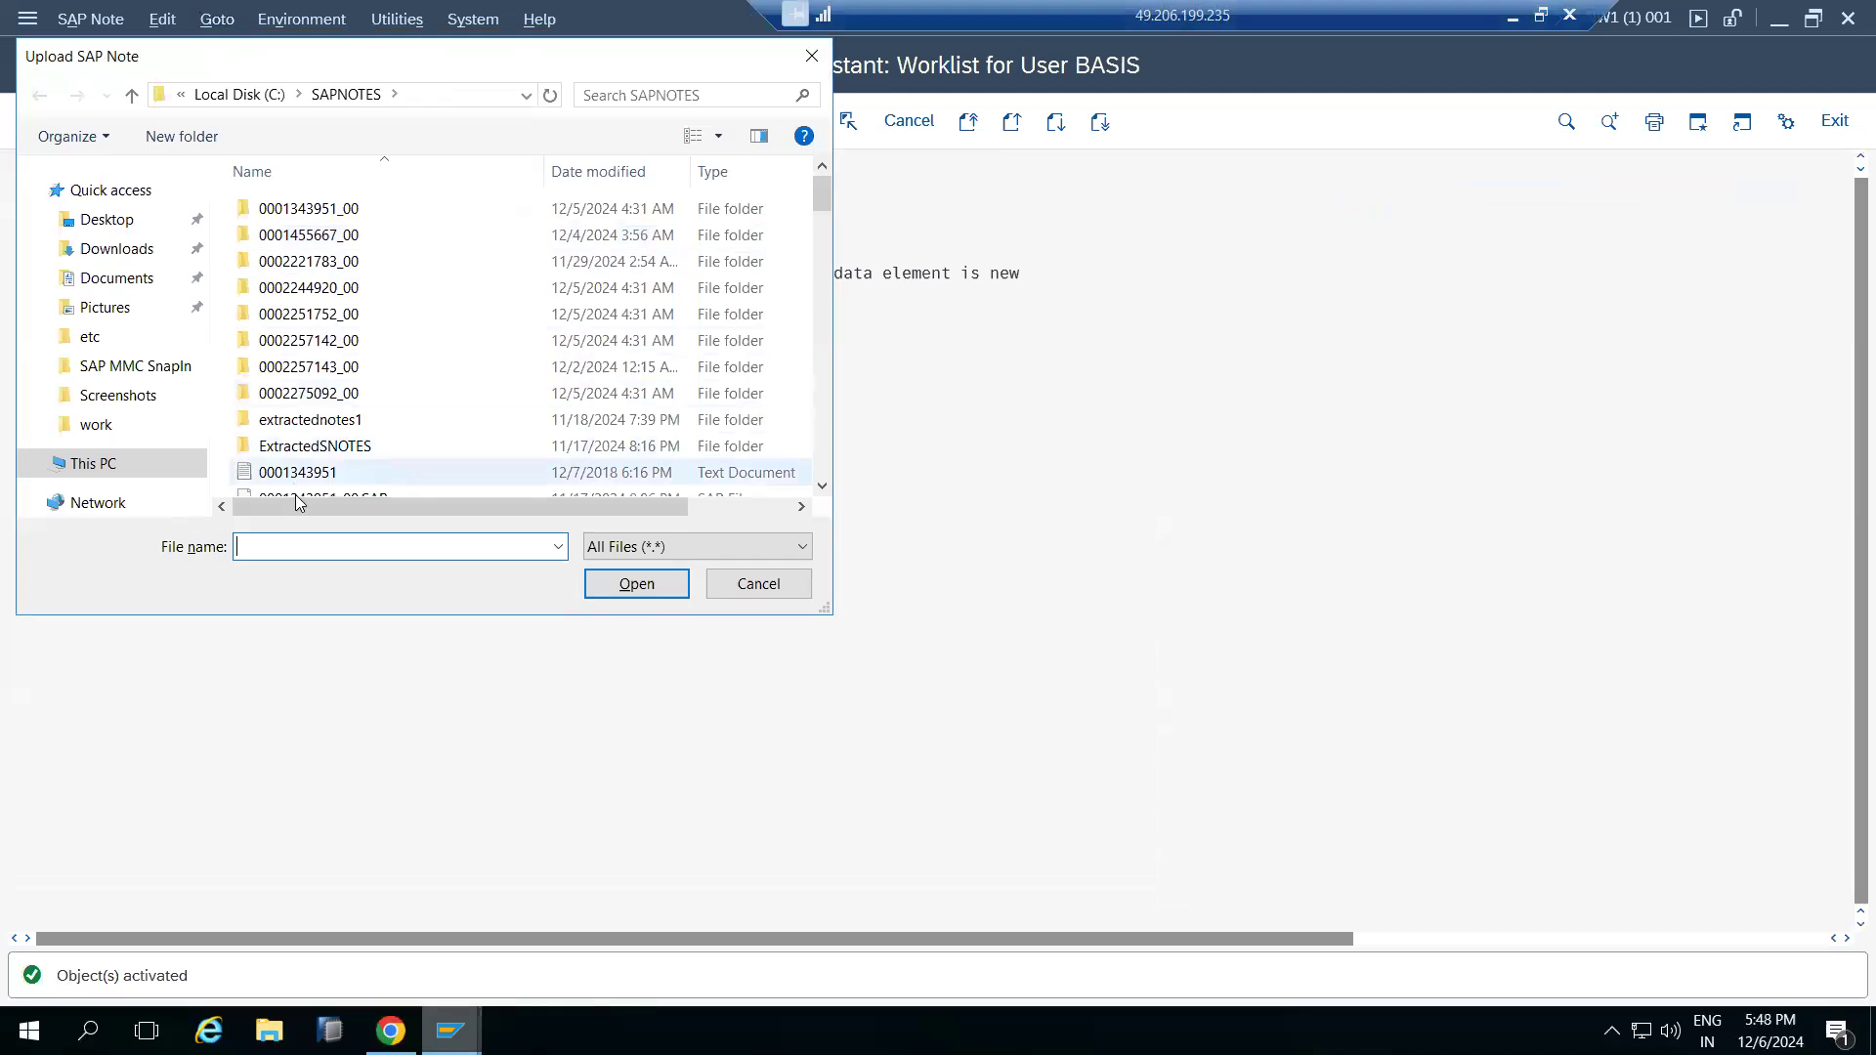
pyautogui.hotkey('ctrl', 'v')
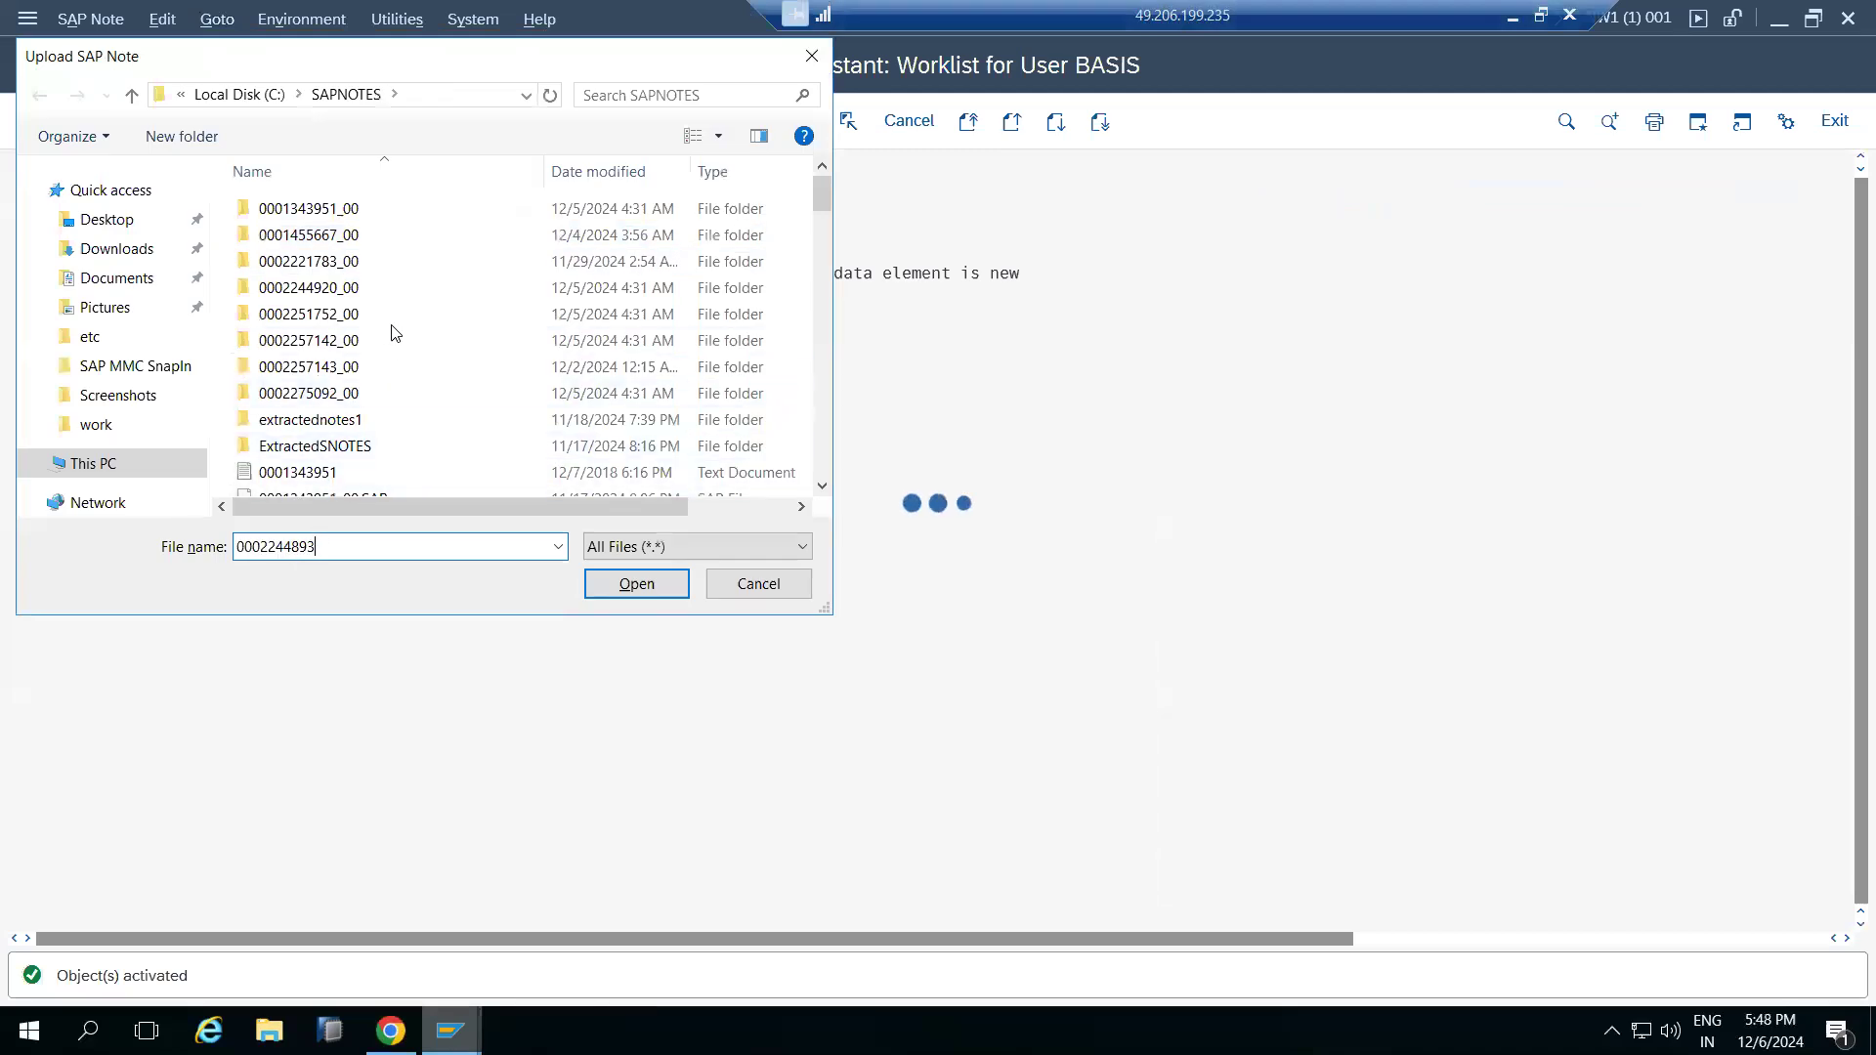
pyautogui.click(616, 98)
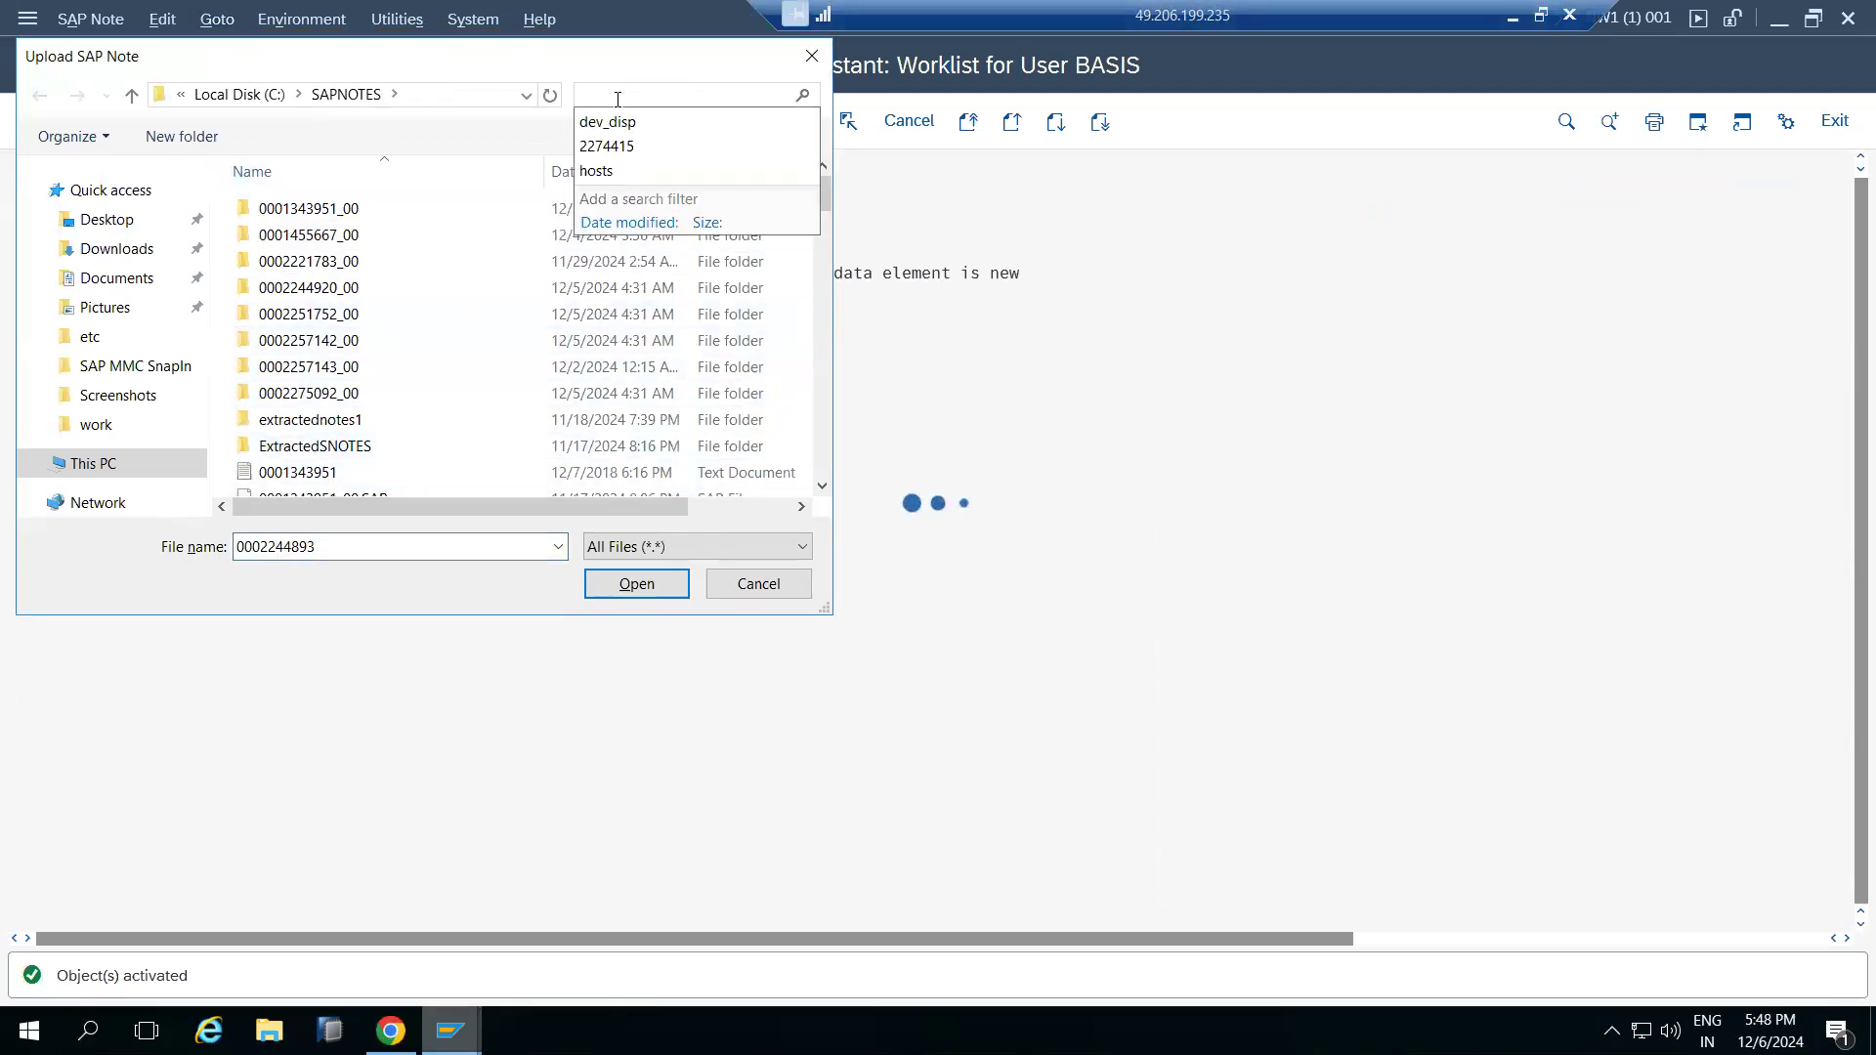
pyautogui.hotkey('ctrl', 'v')
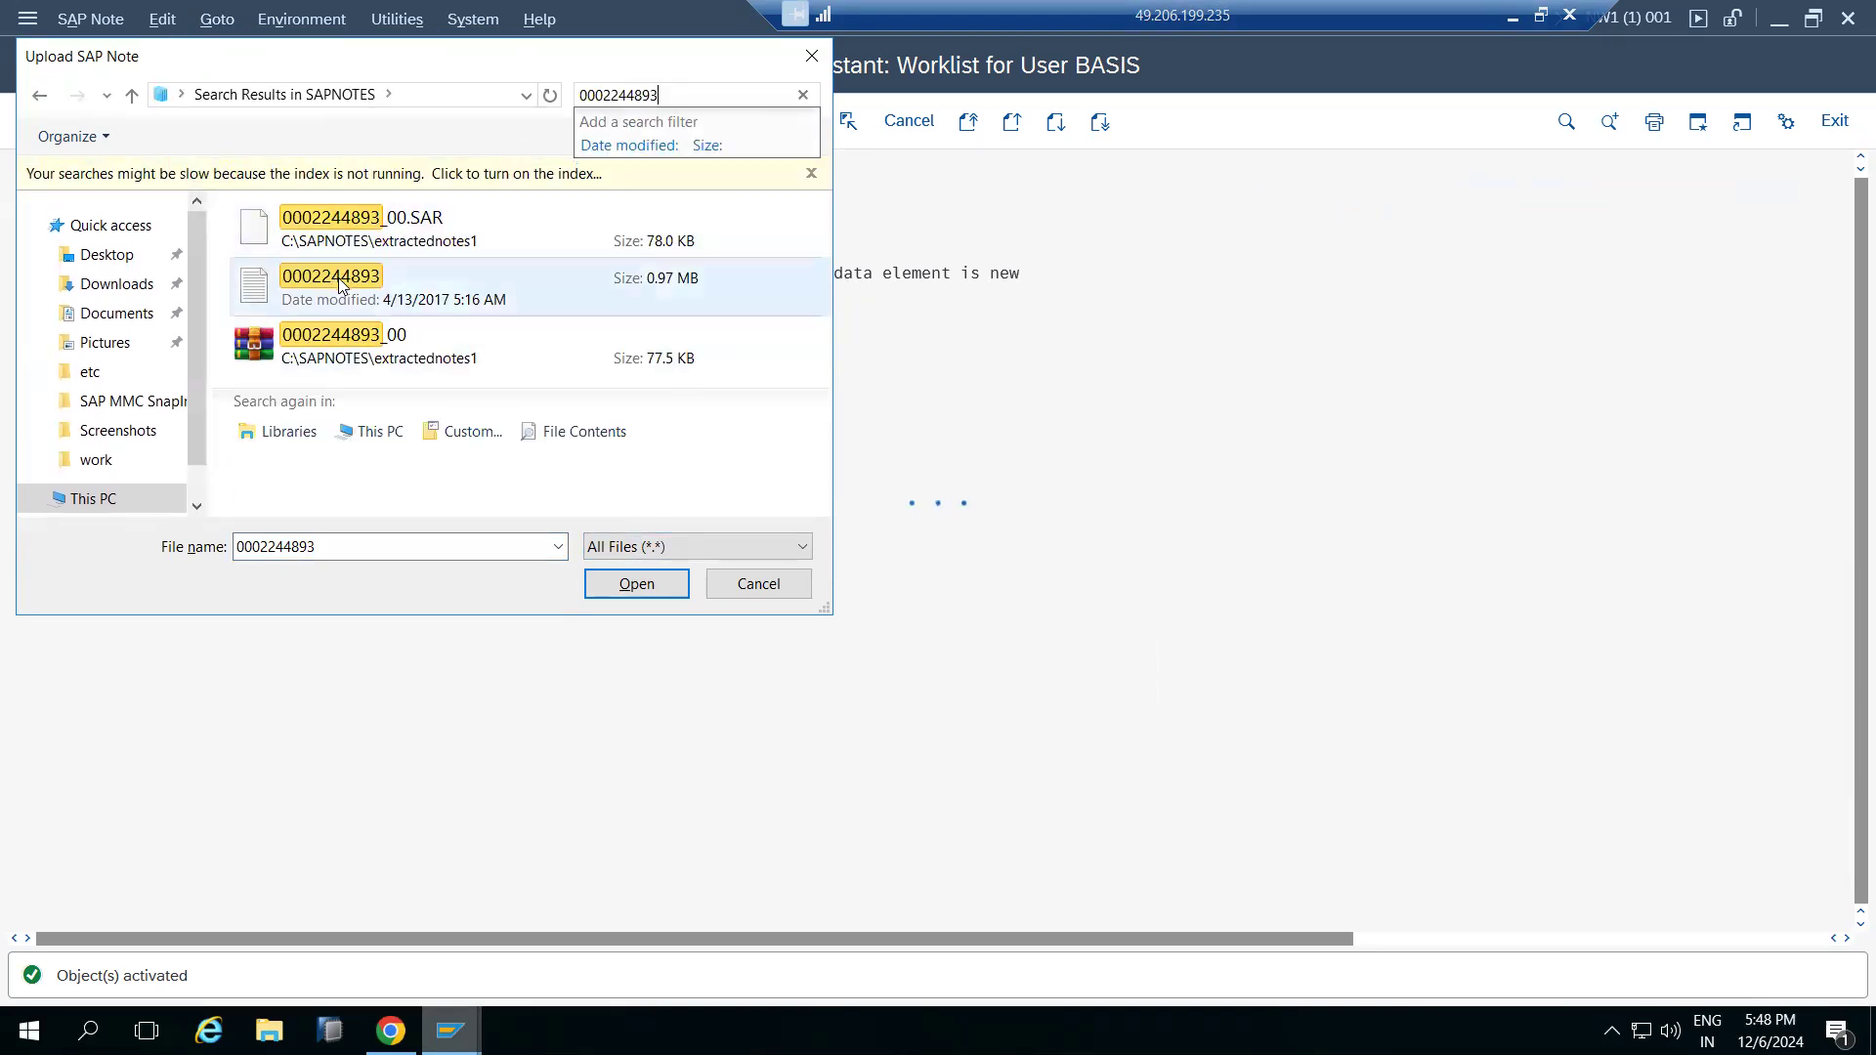
pyautogui.doubleClick(338, 277)
pyautogui.click(635, 570)
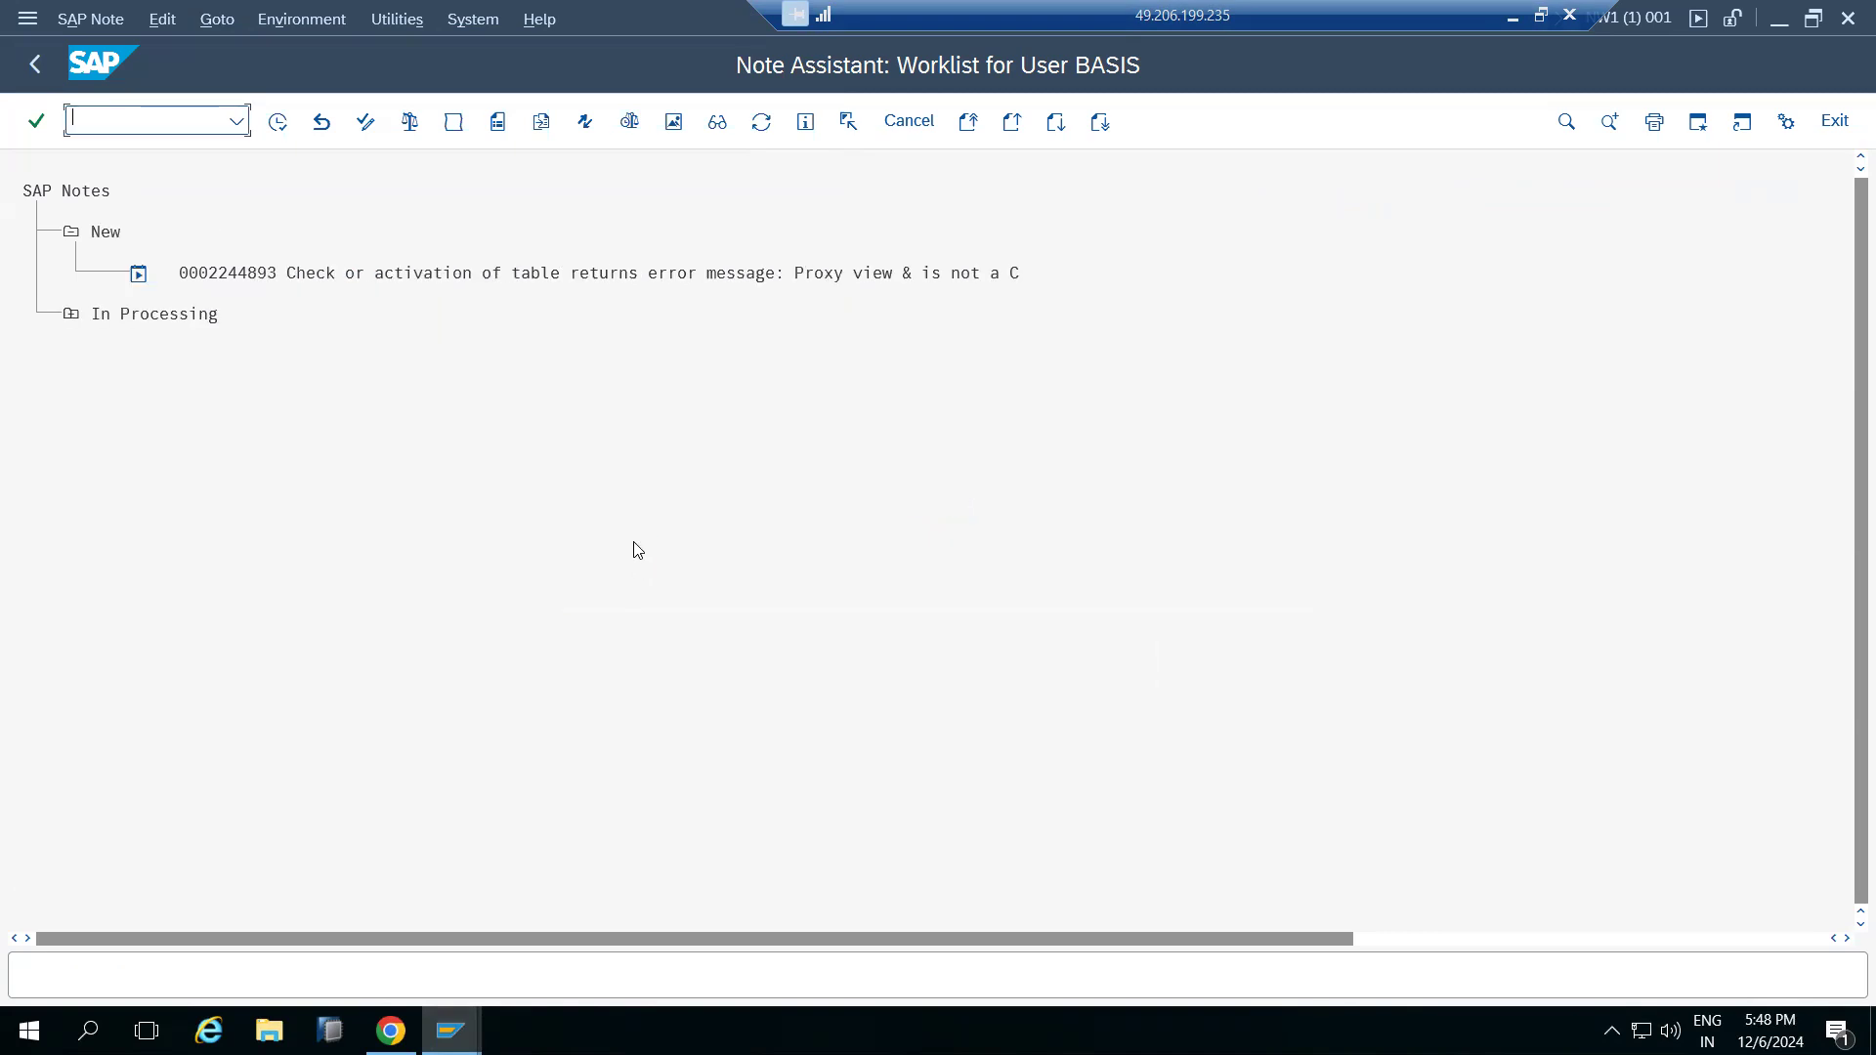
pyautogui.click(219, 273)
pyautogui.click(278, 123)
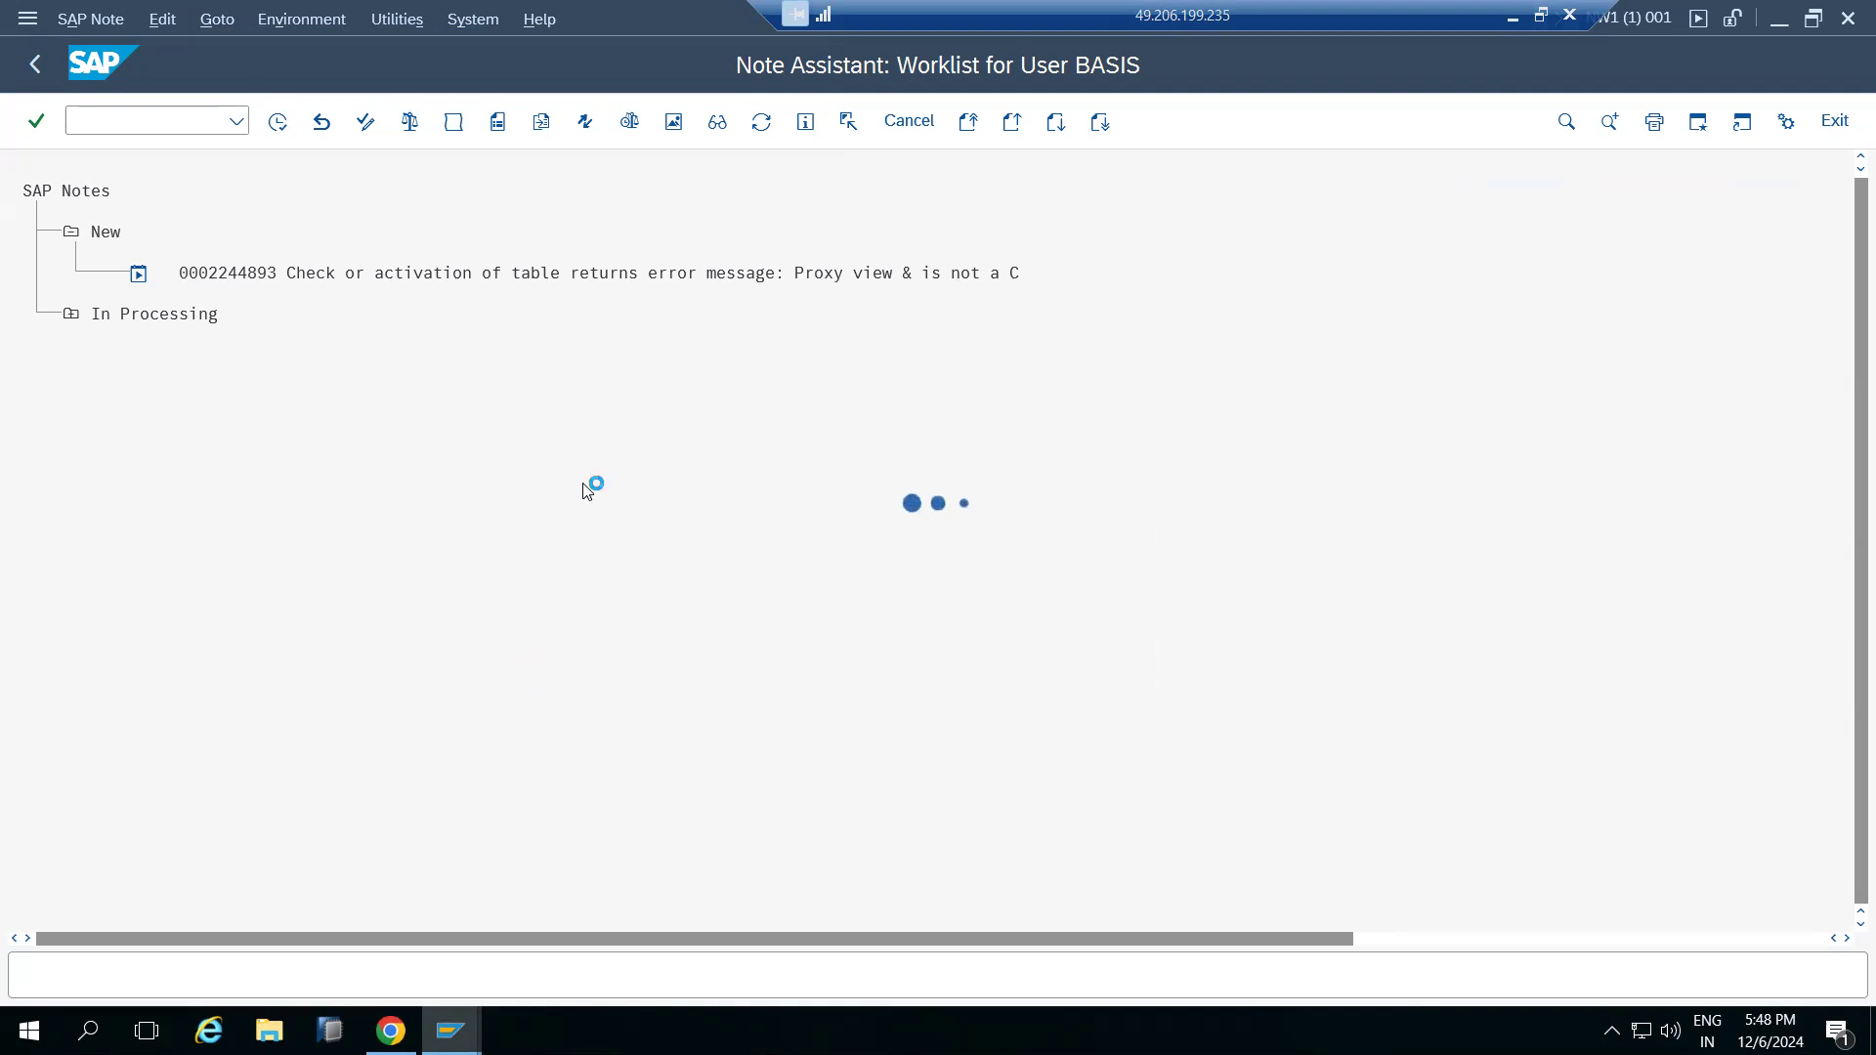
pyautogui.click(689, 848)
pyautogui.click(452, 837)
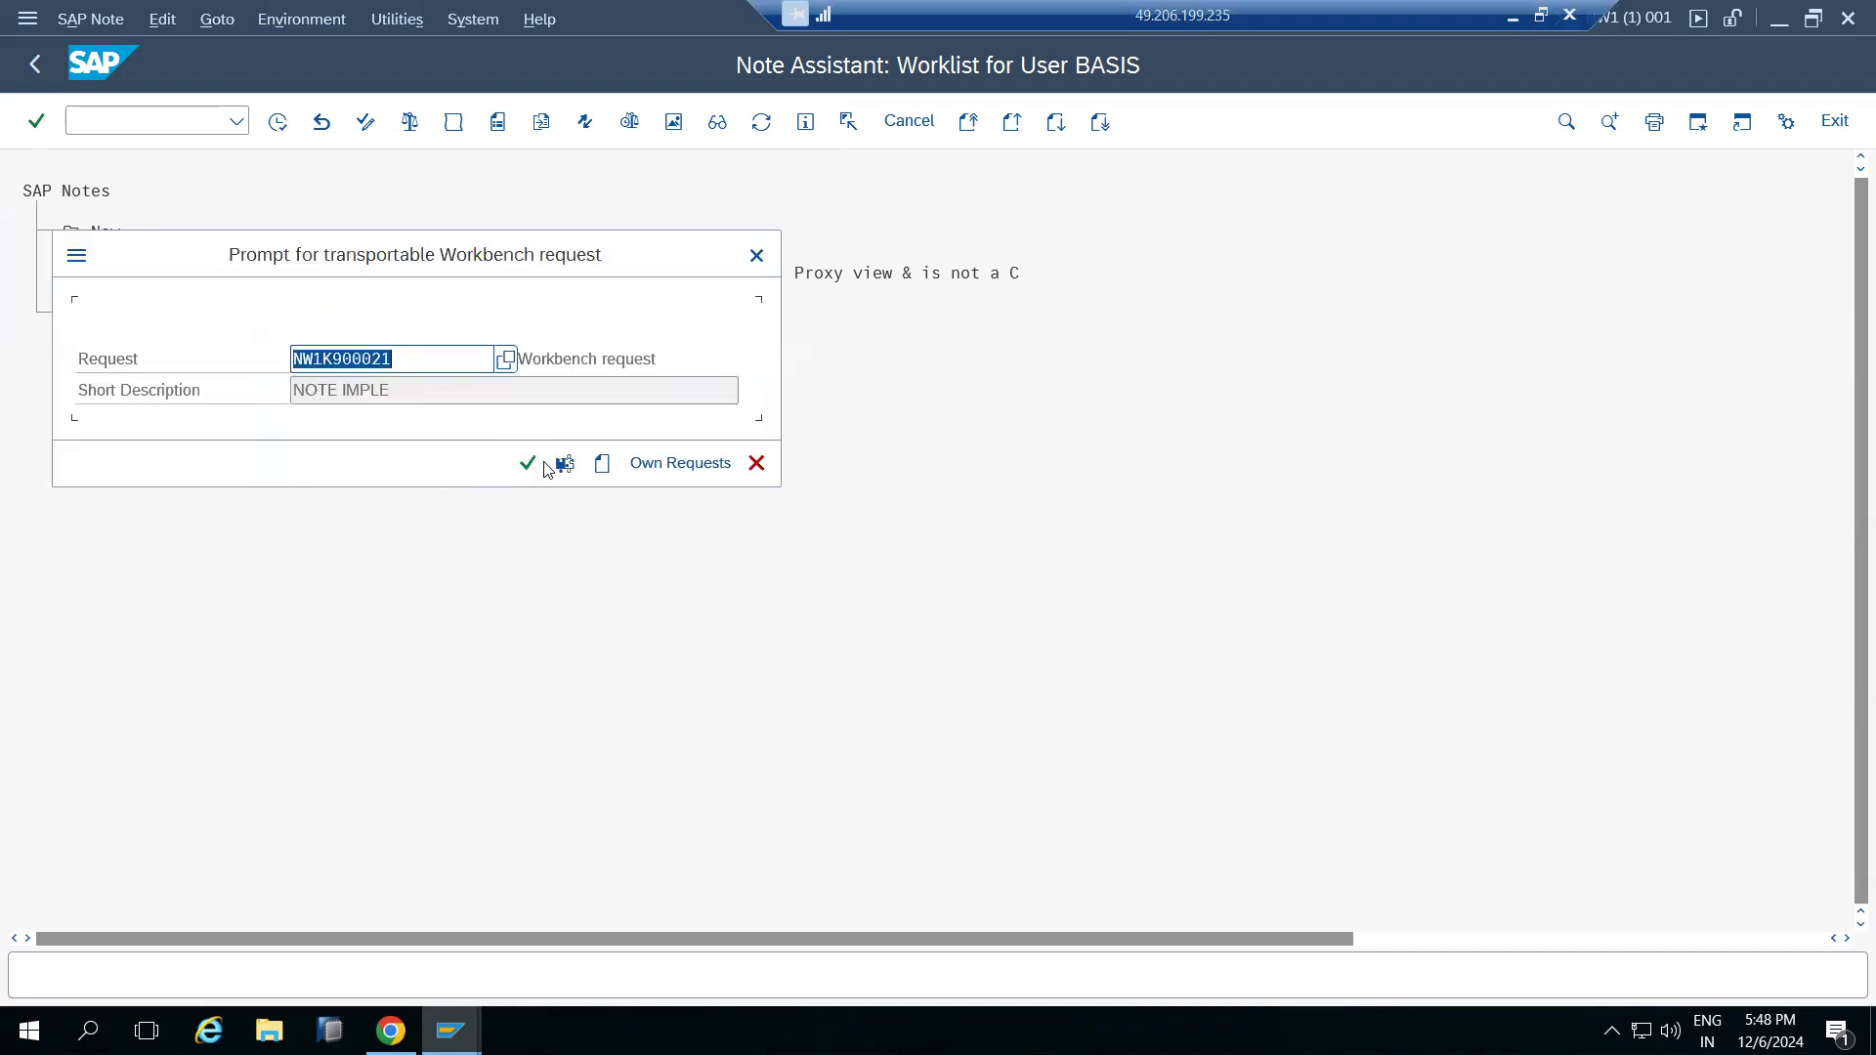
pyautogui.click(532, 466)
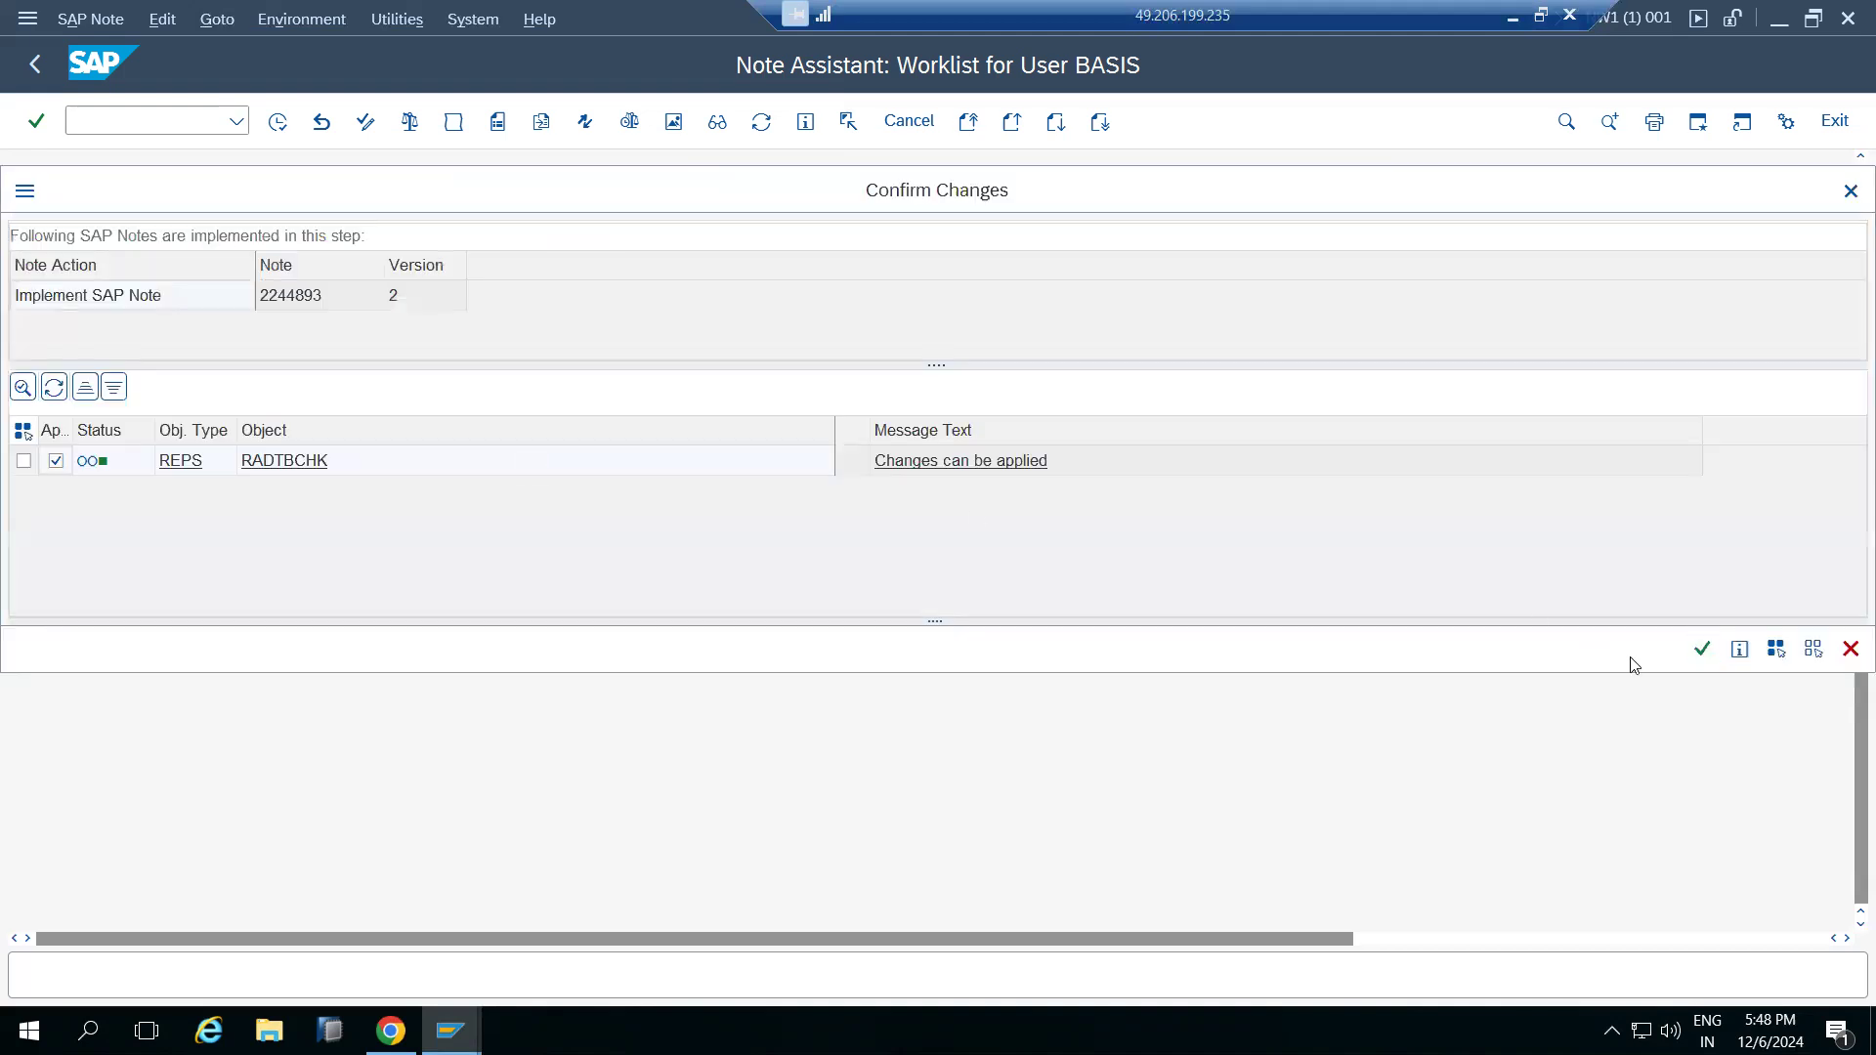
pyautogui.click(1701, 649)
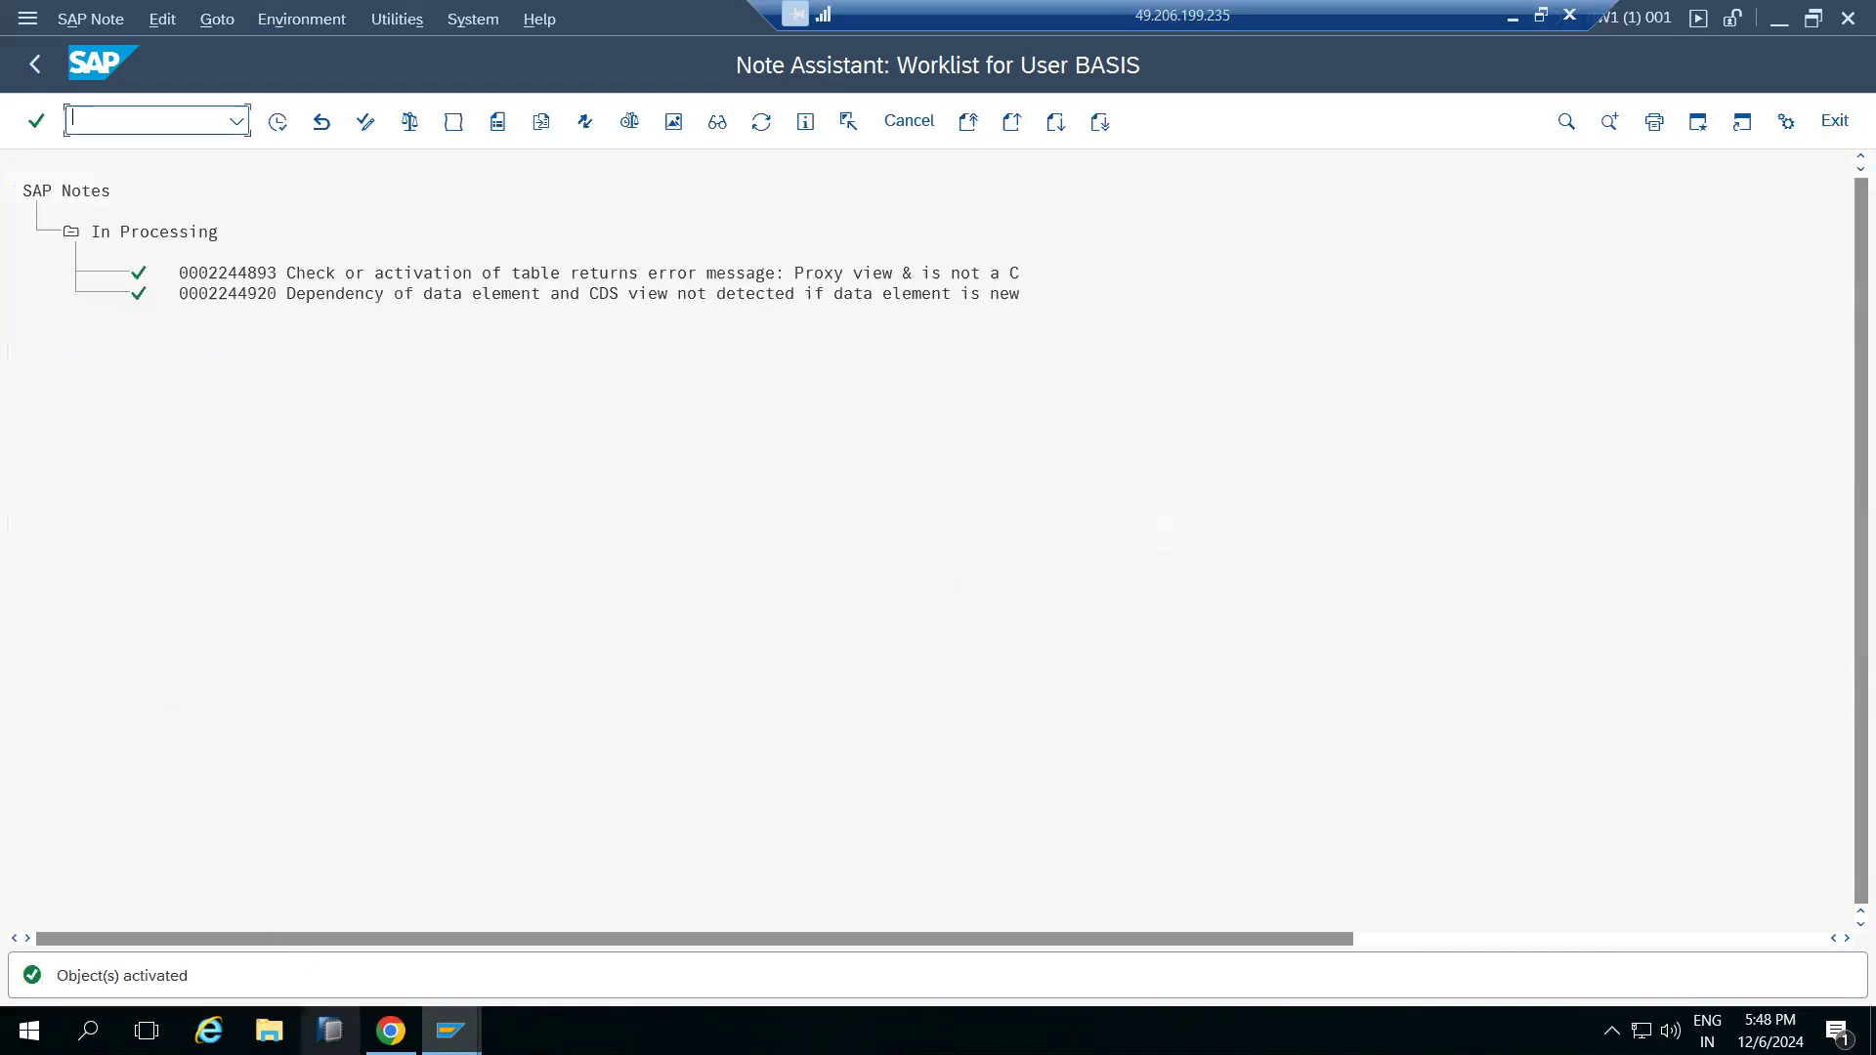
pyautogui.click(391, 1031)
pyautogui.scroll(-10, 125, 572)
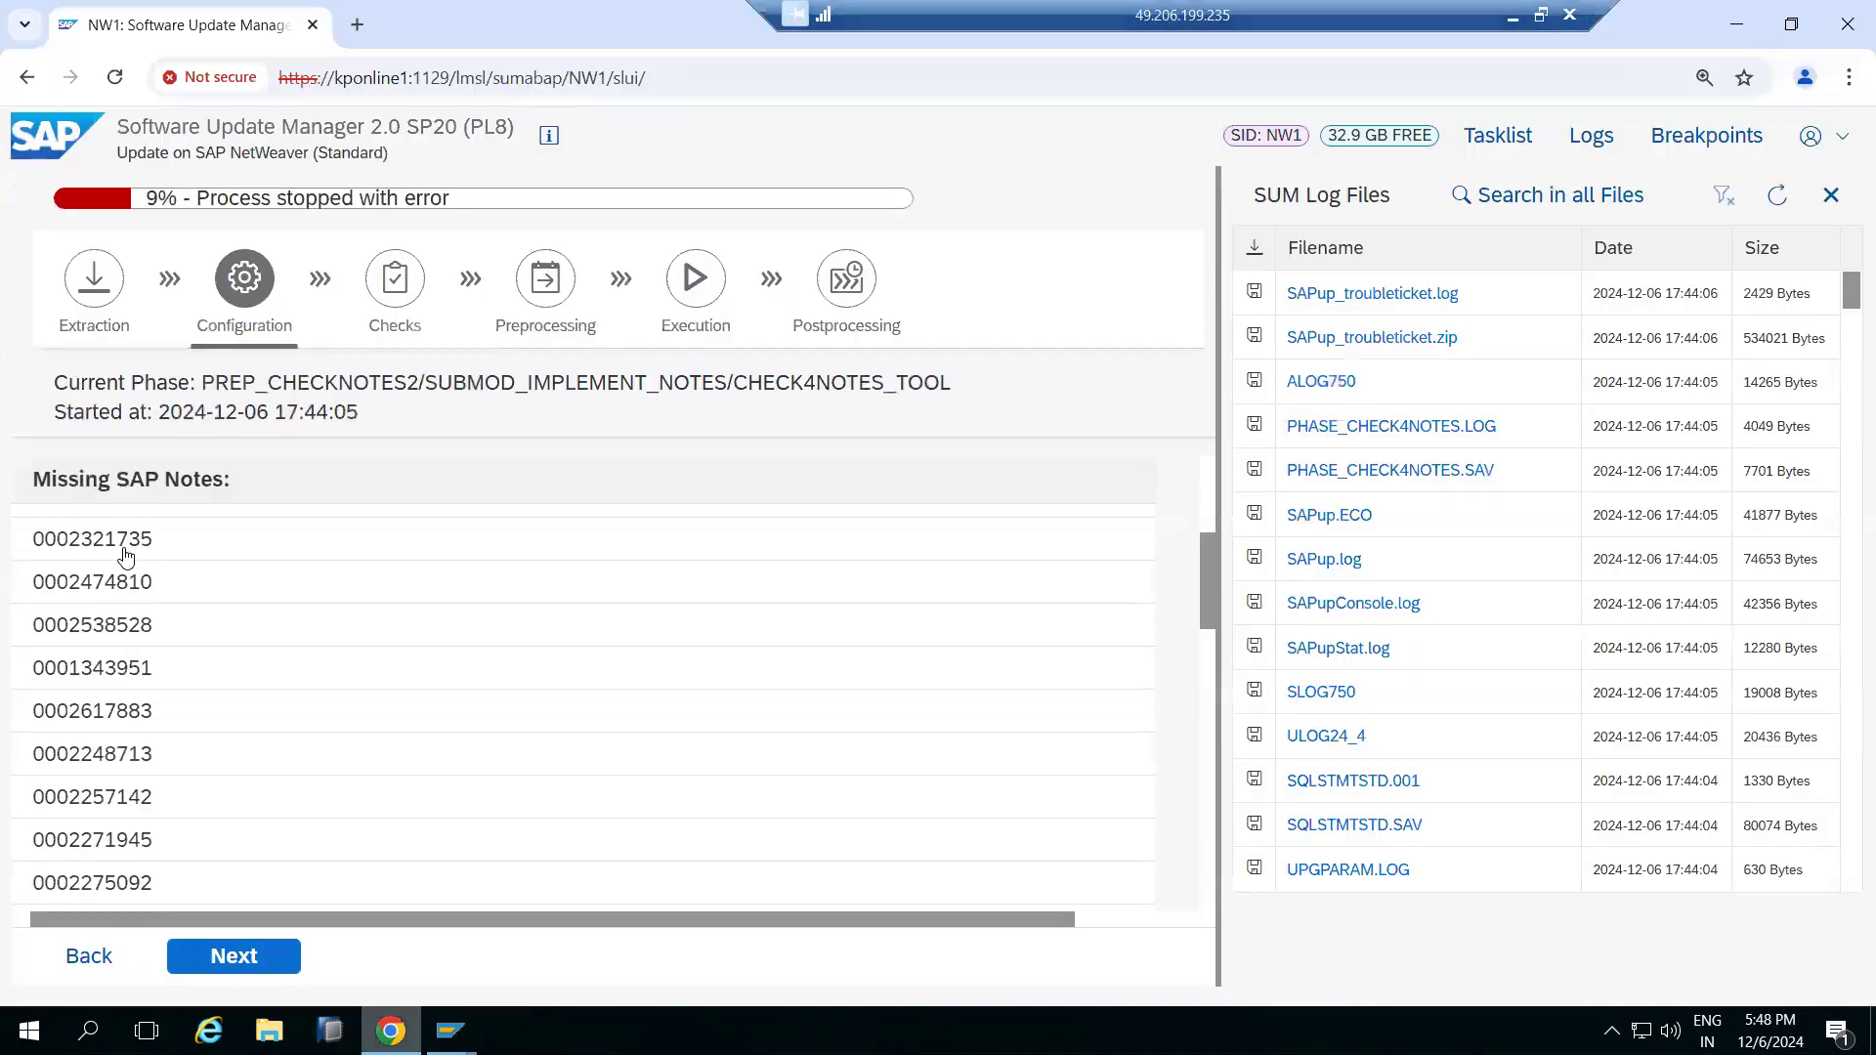
pyautogui.scroll(10, 145, 622)
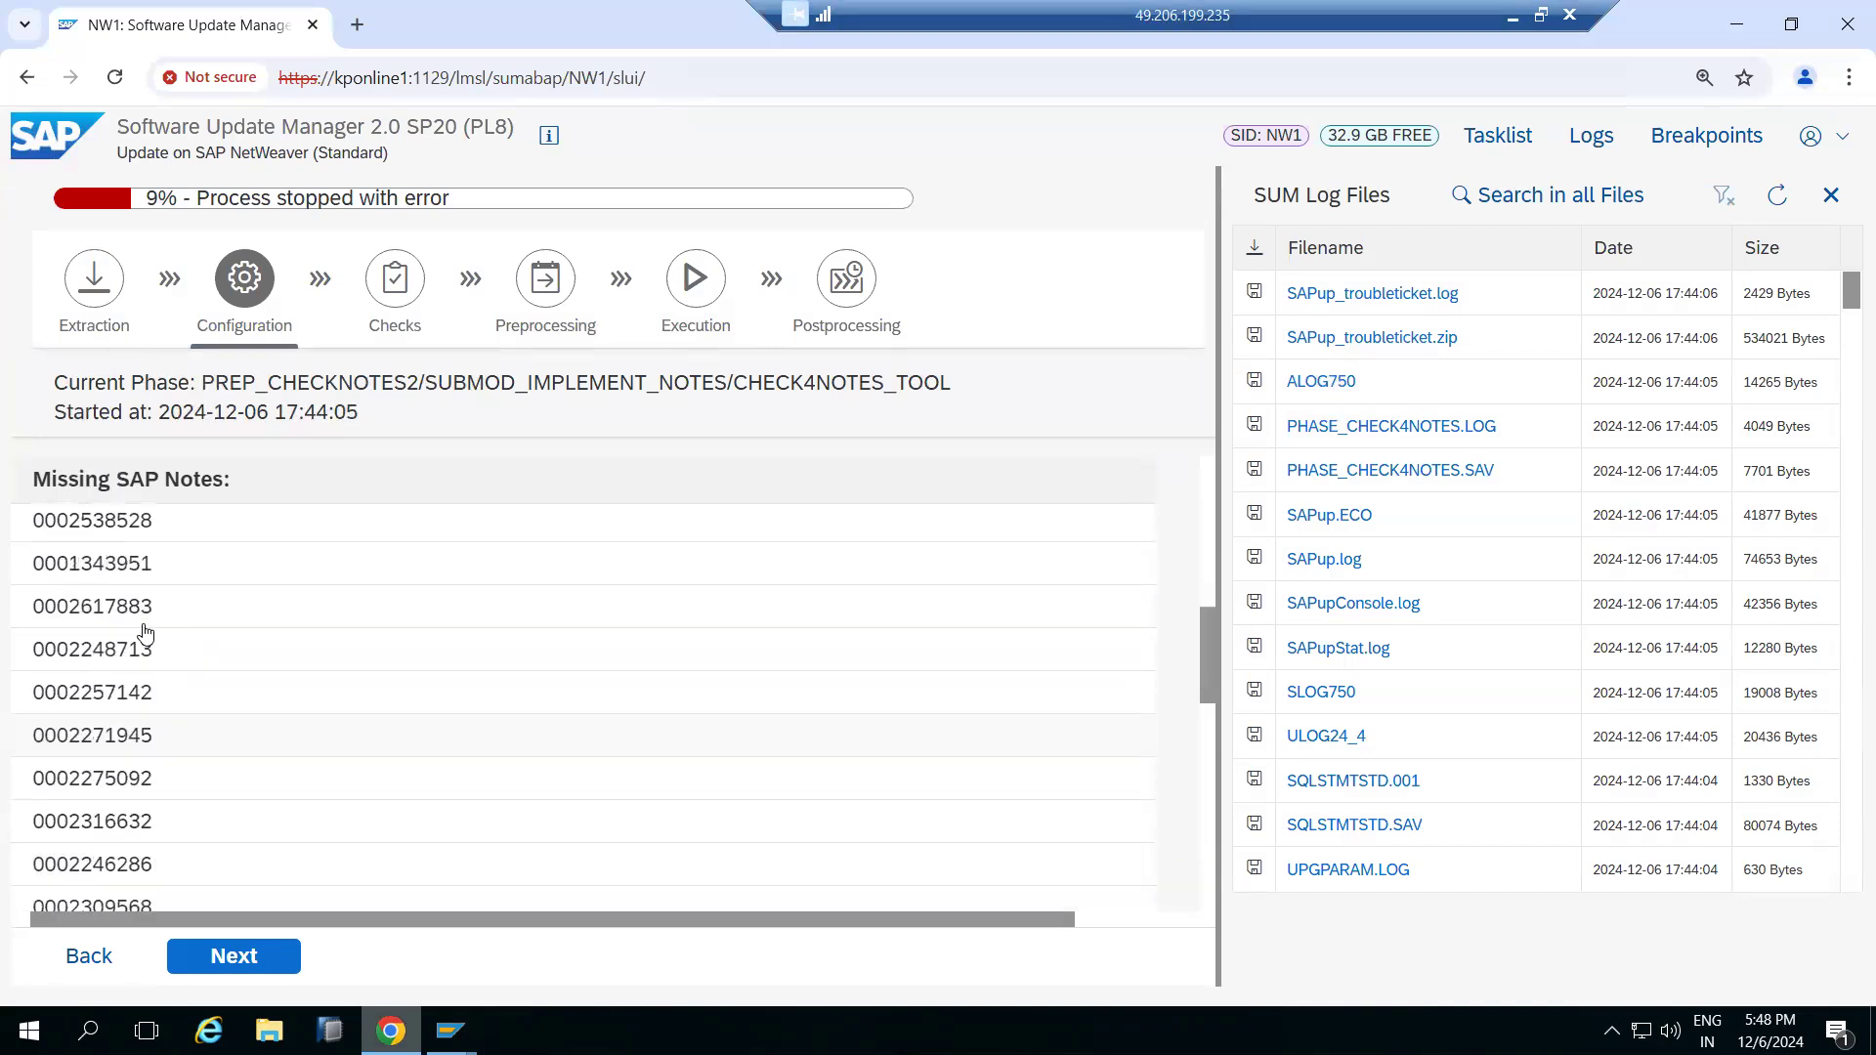
pyautogui.scroll(-1, 145, 623)
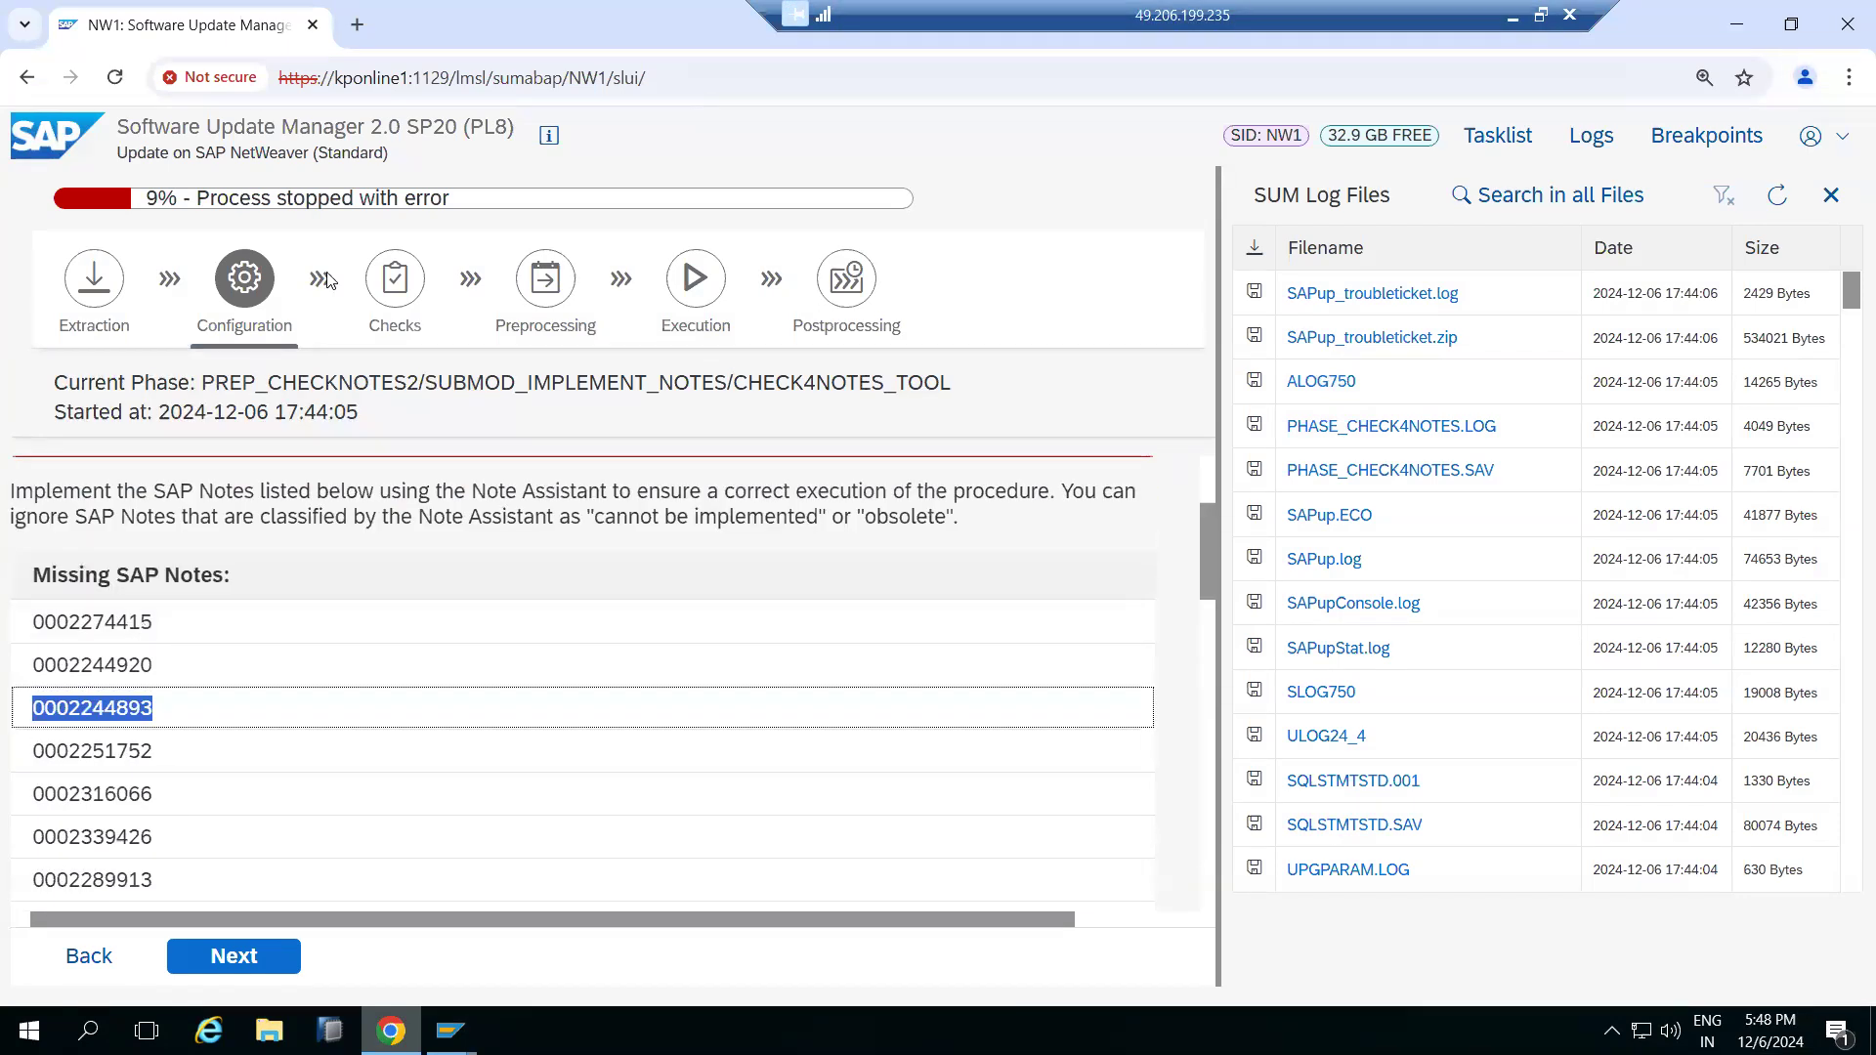
pyautogui.click(457, 78)
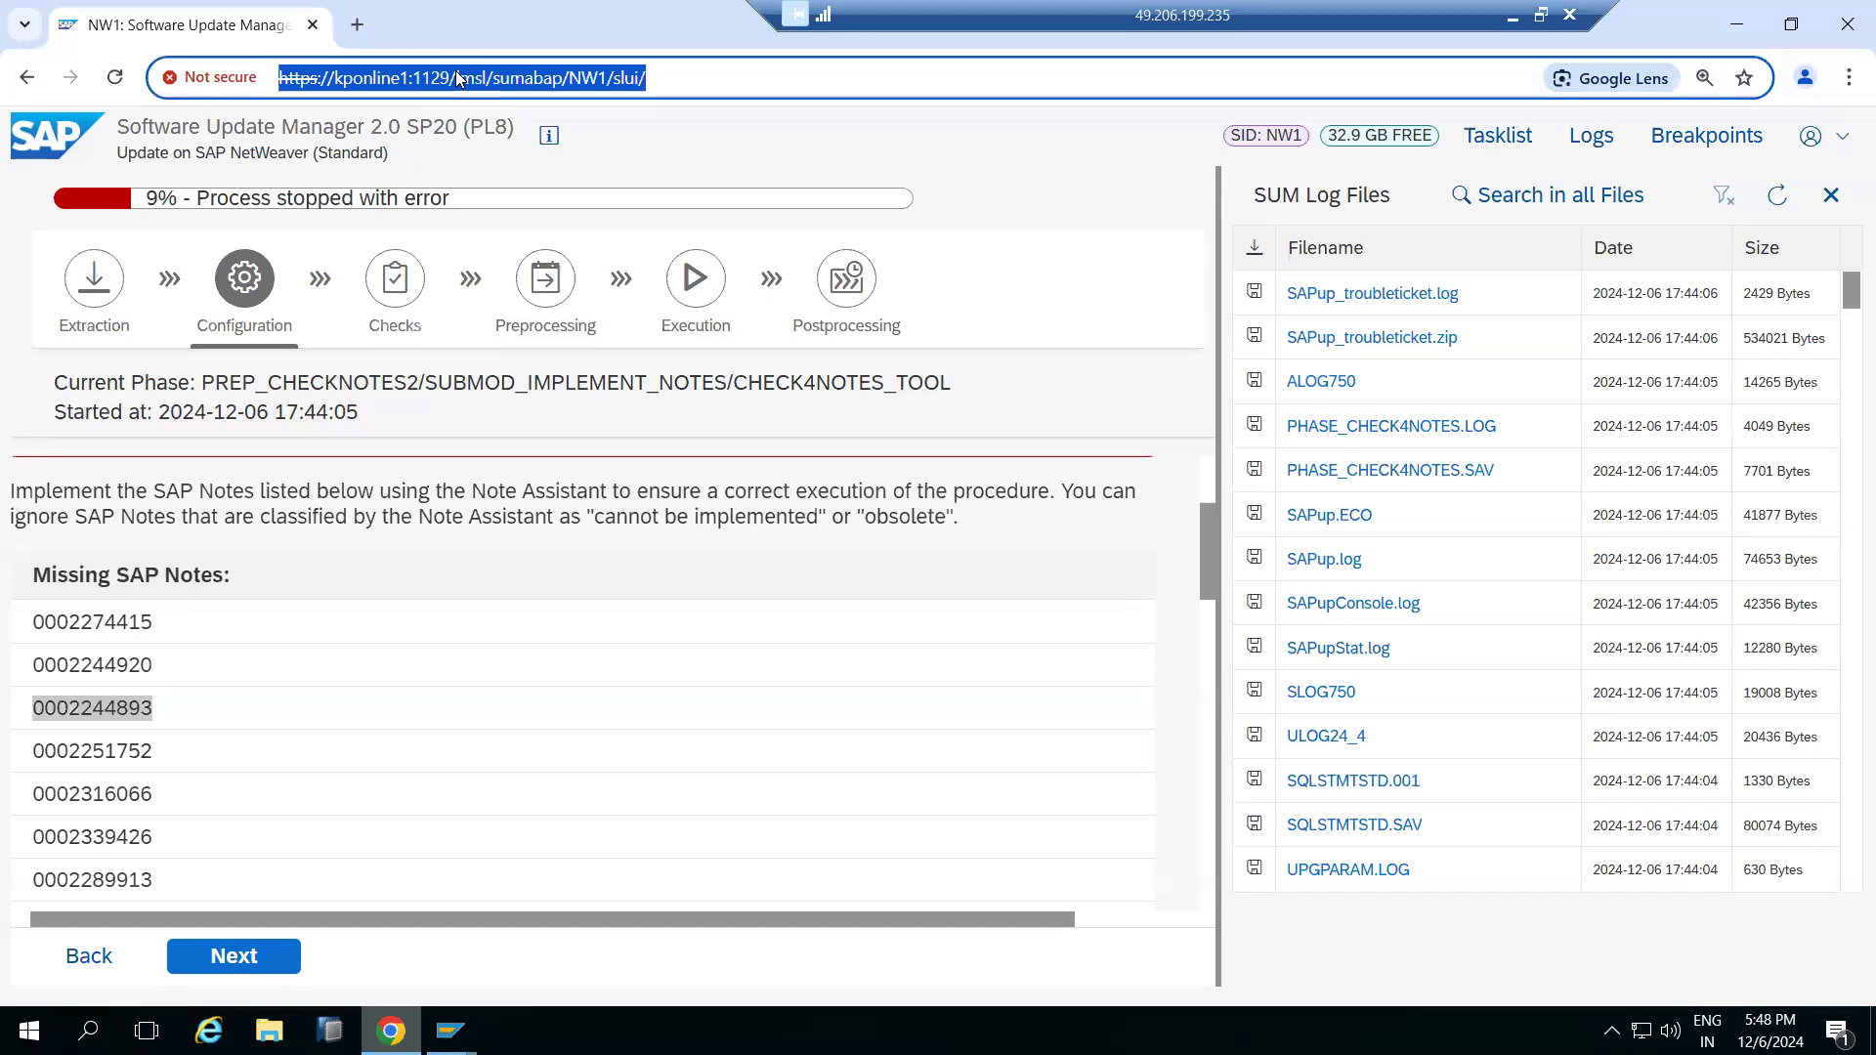
pyautogui.click(59, 628)
pyautogui.moveTo(35, 625); pyautogui.dragTo(171, 691)
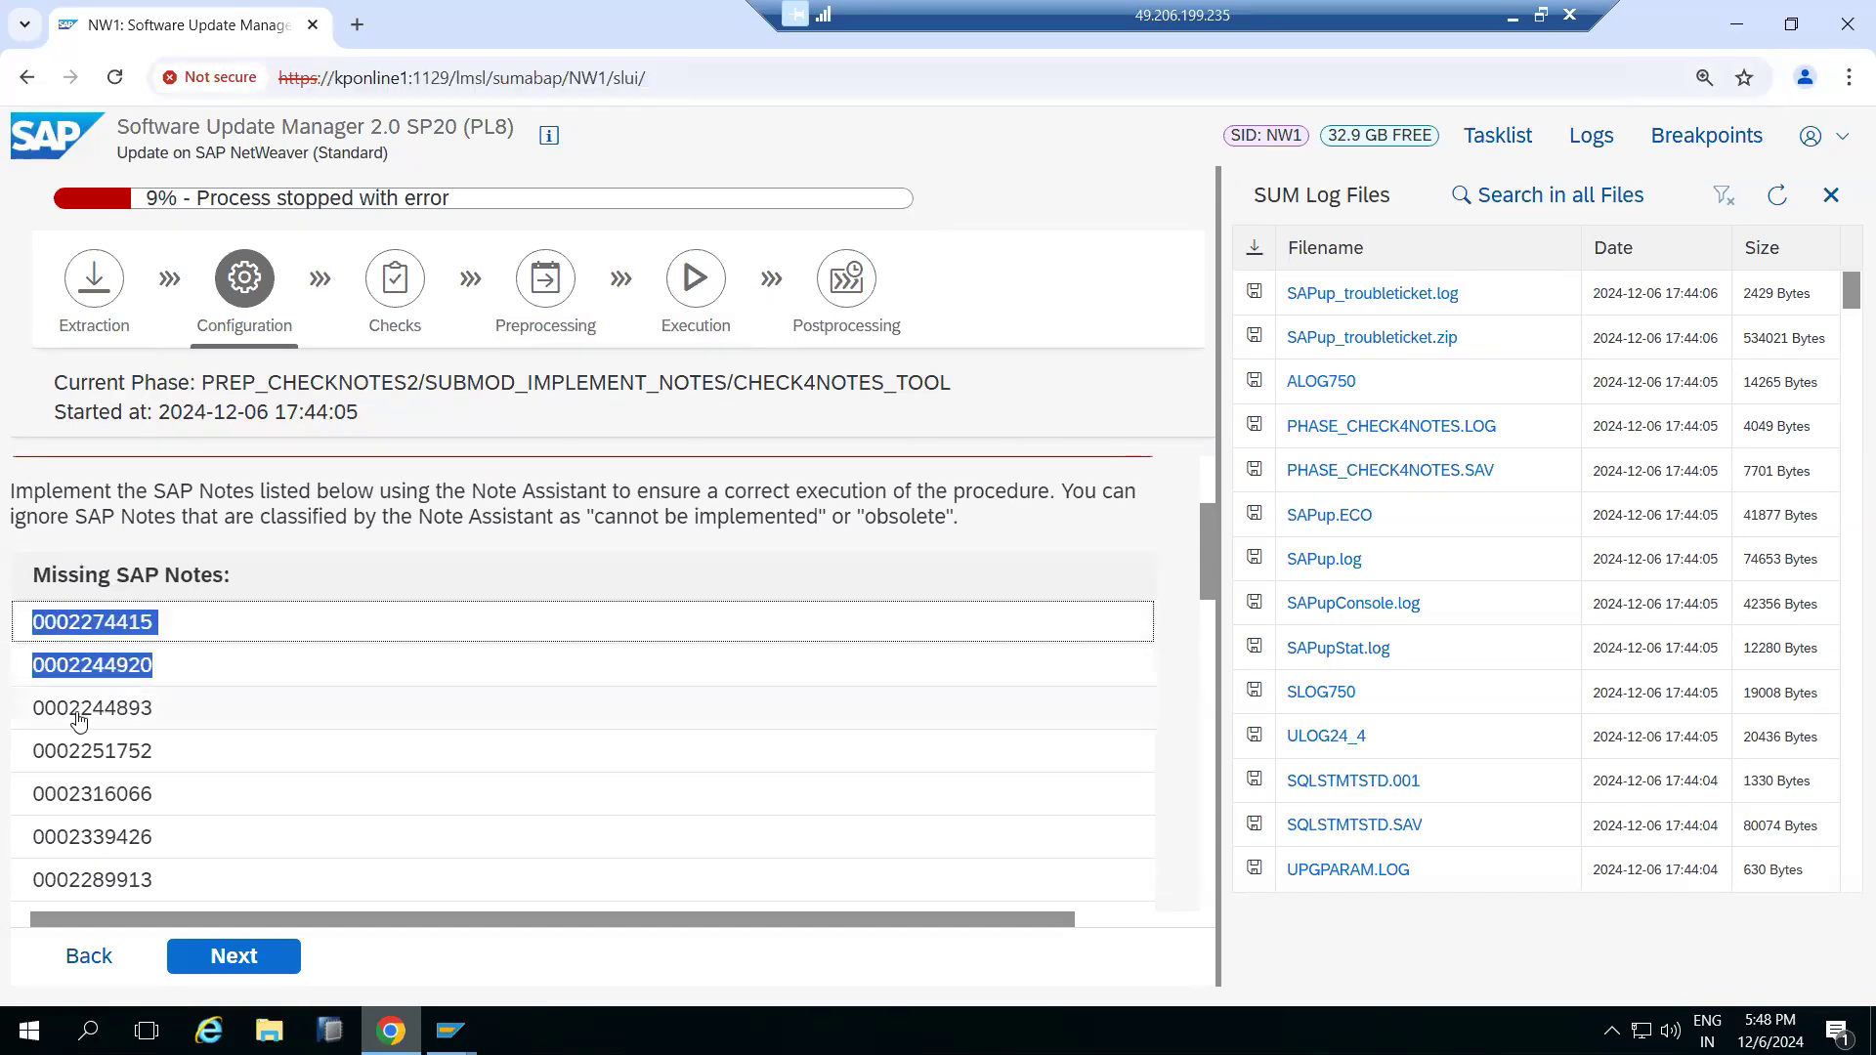
pyautogui.moveTo(33, 717); pyautogui.dragTo(153, 715)
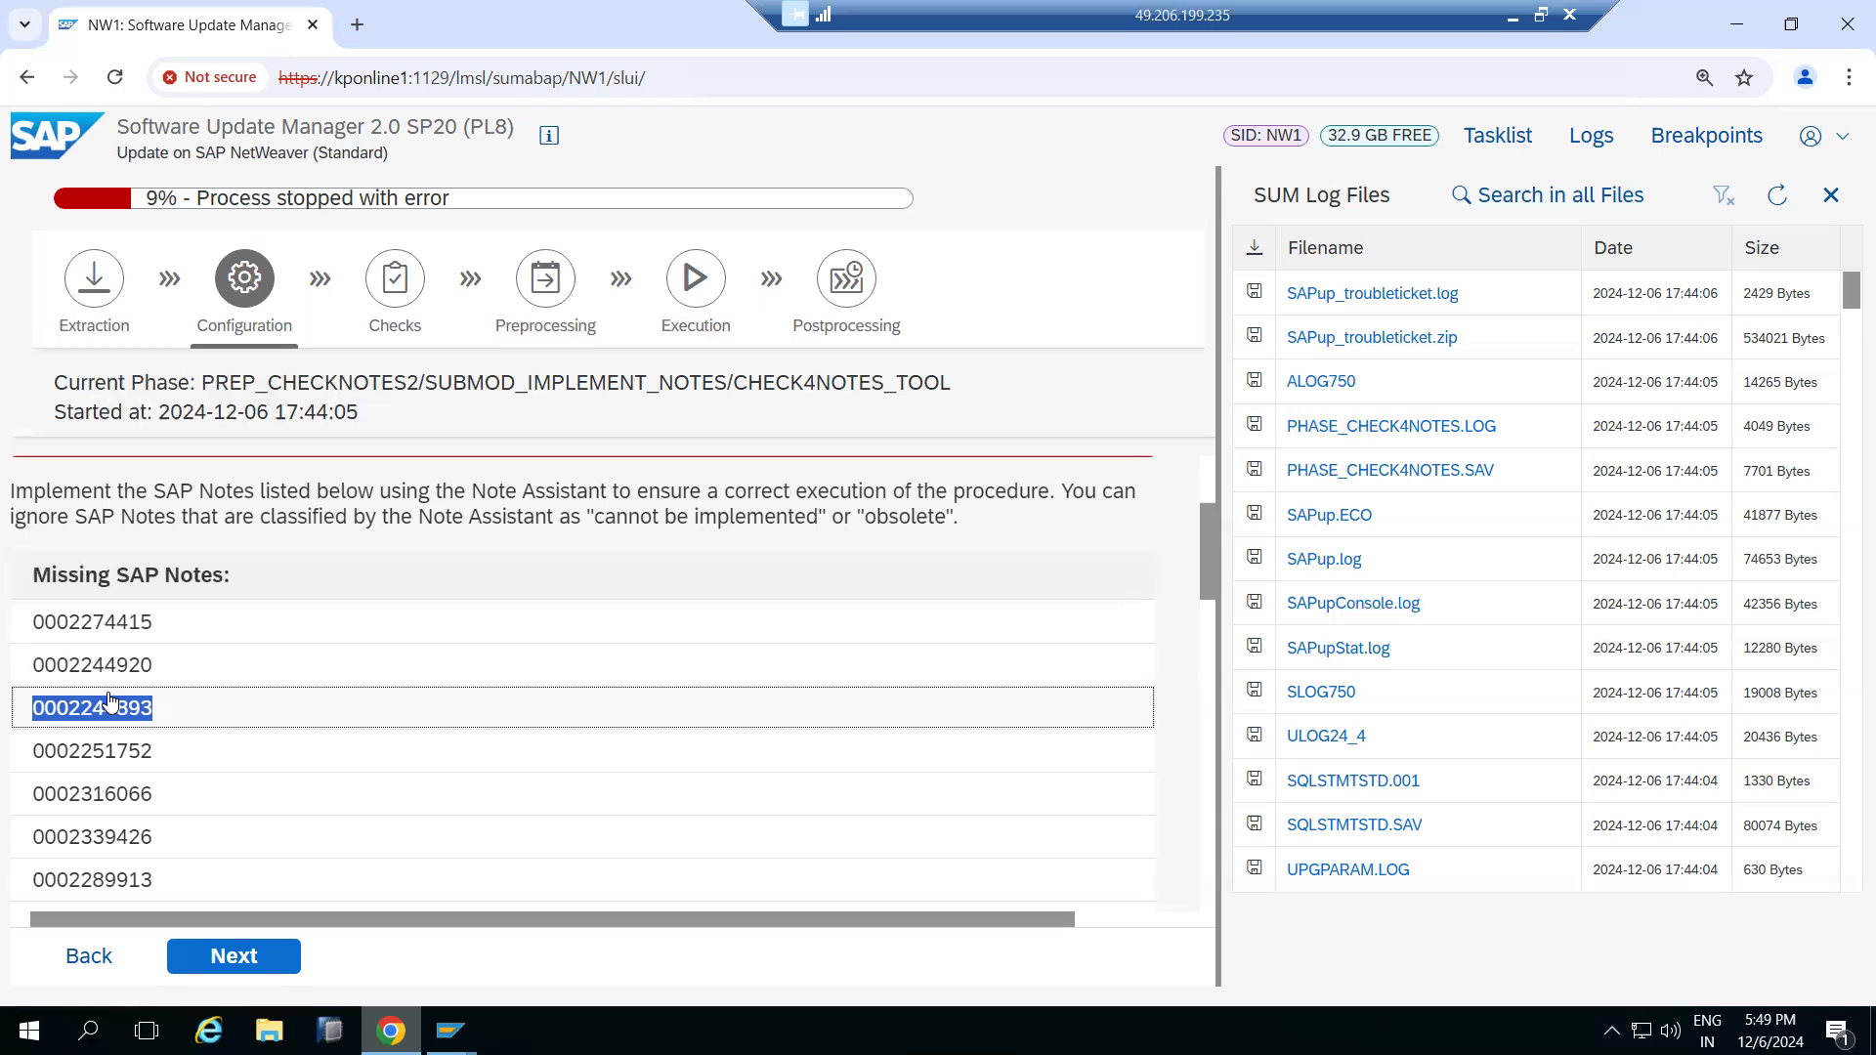
pyautogui.rightClick(110, 708)
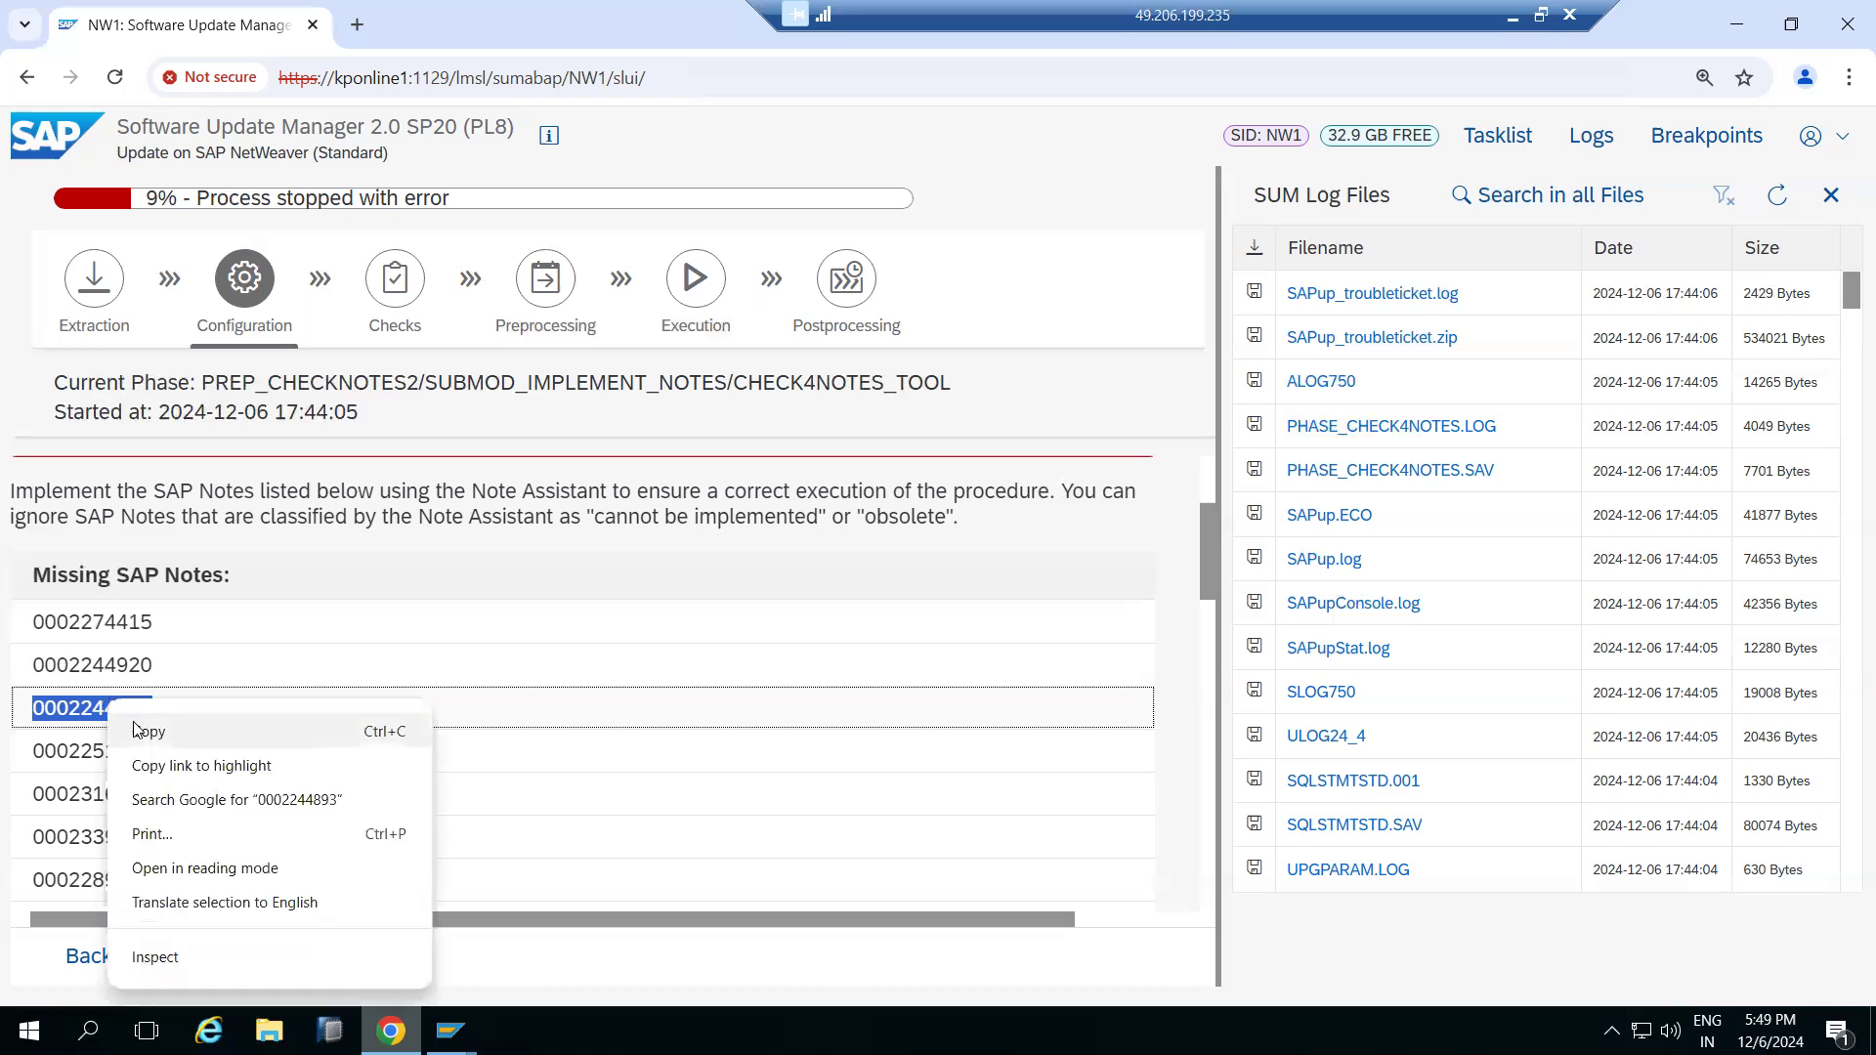
pyautogui.click(138, 731)
# Upload SAP Note file 0002244893.txt from the extractednotes1 folder again
pyautogui.hotkey('alt', 'Tab')
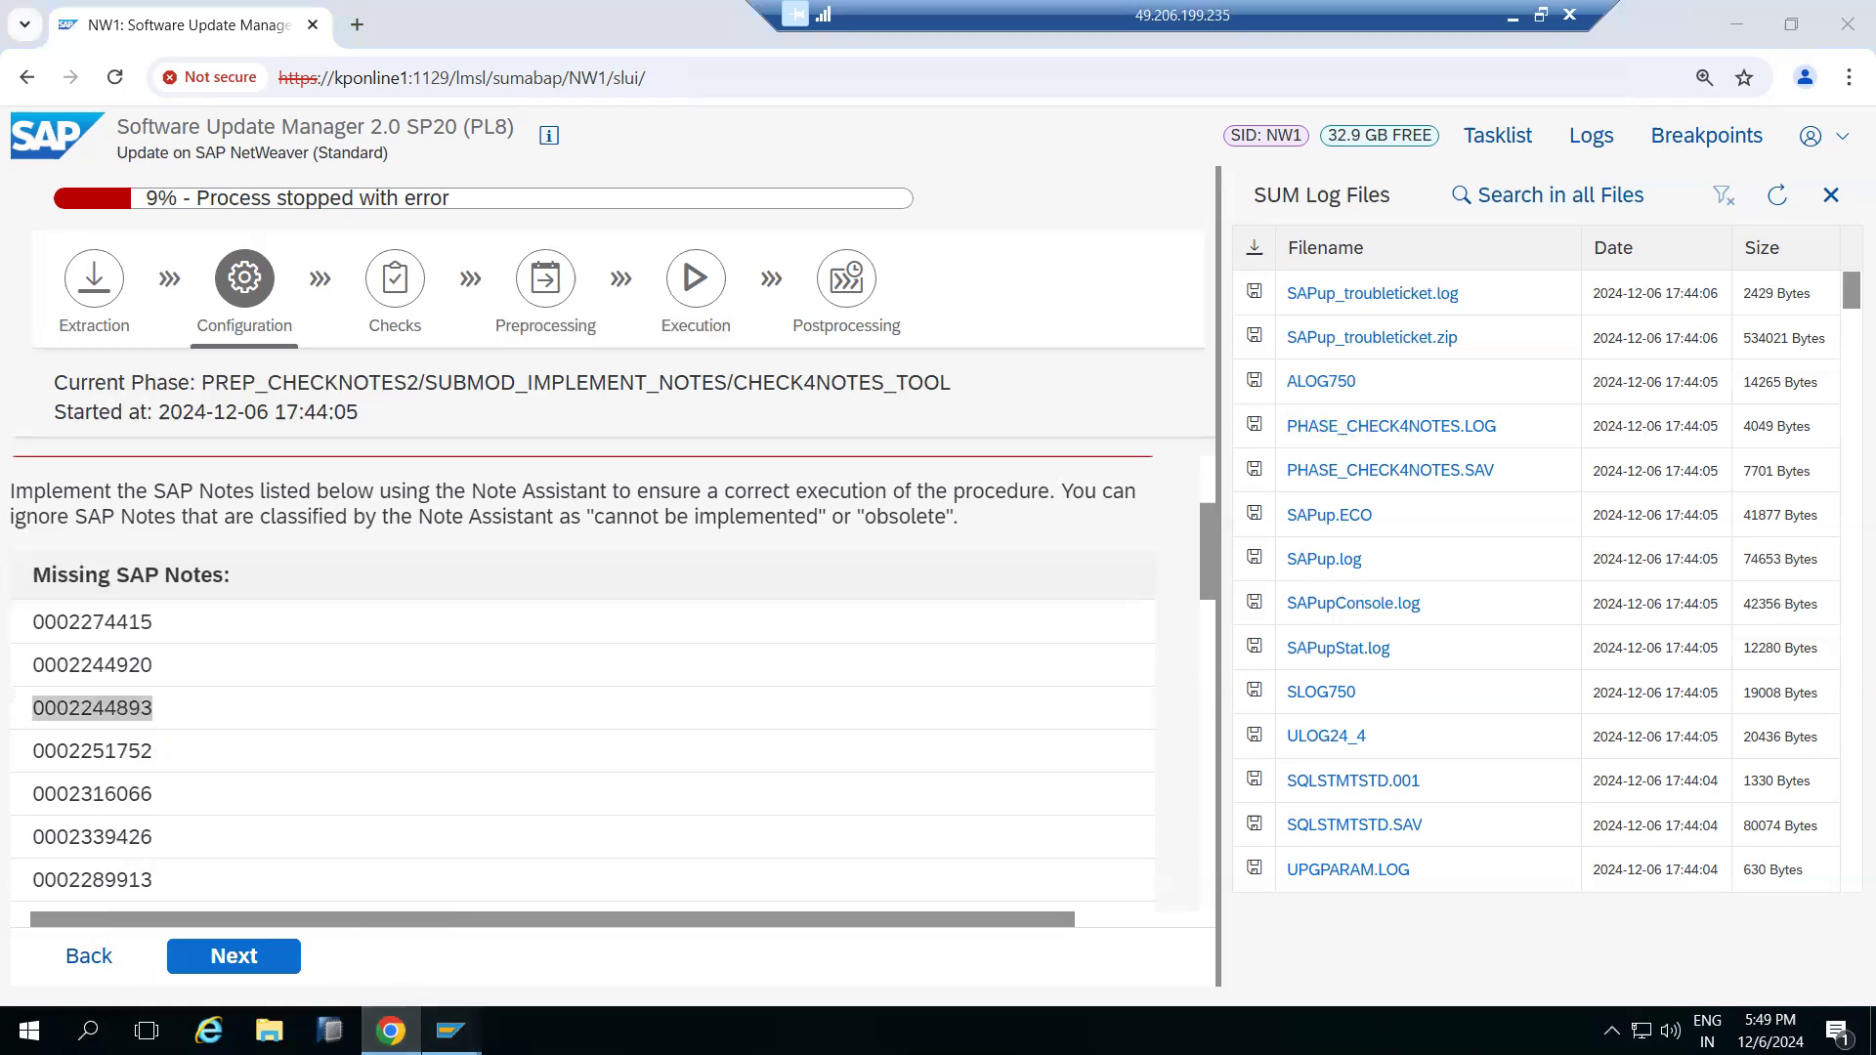
pyautogui.click(217, 18)
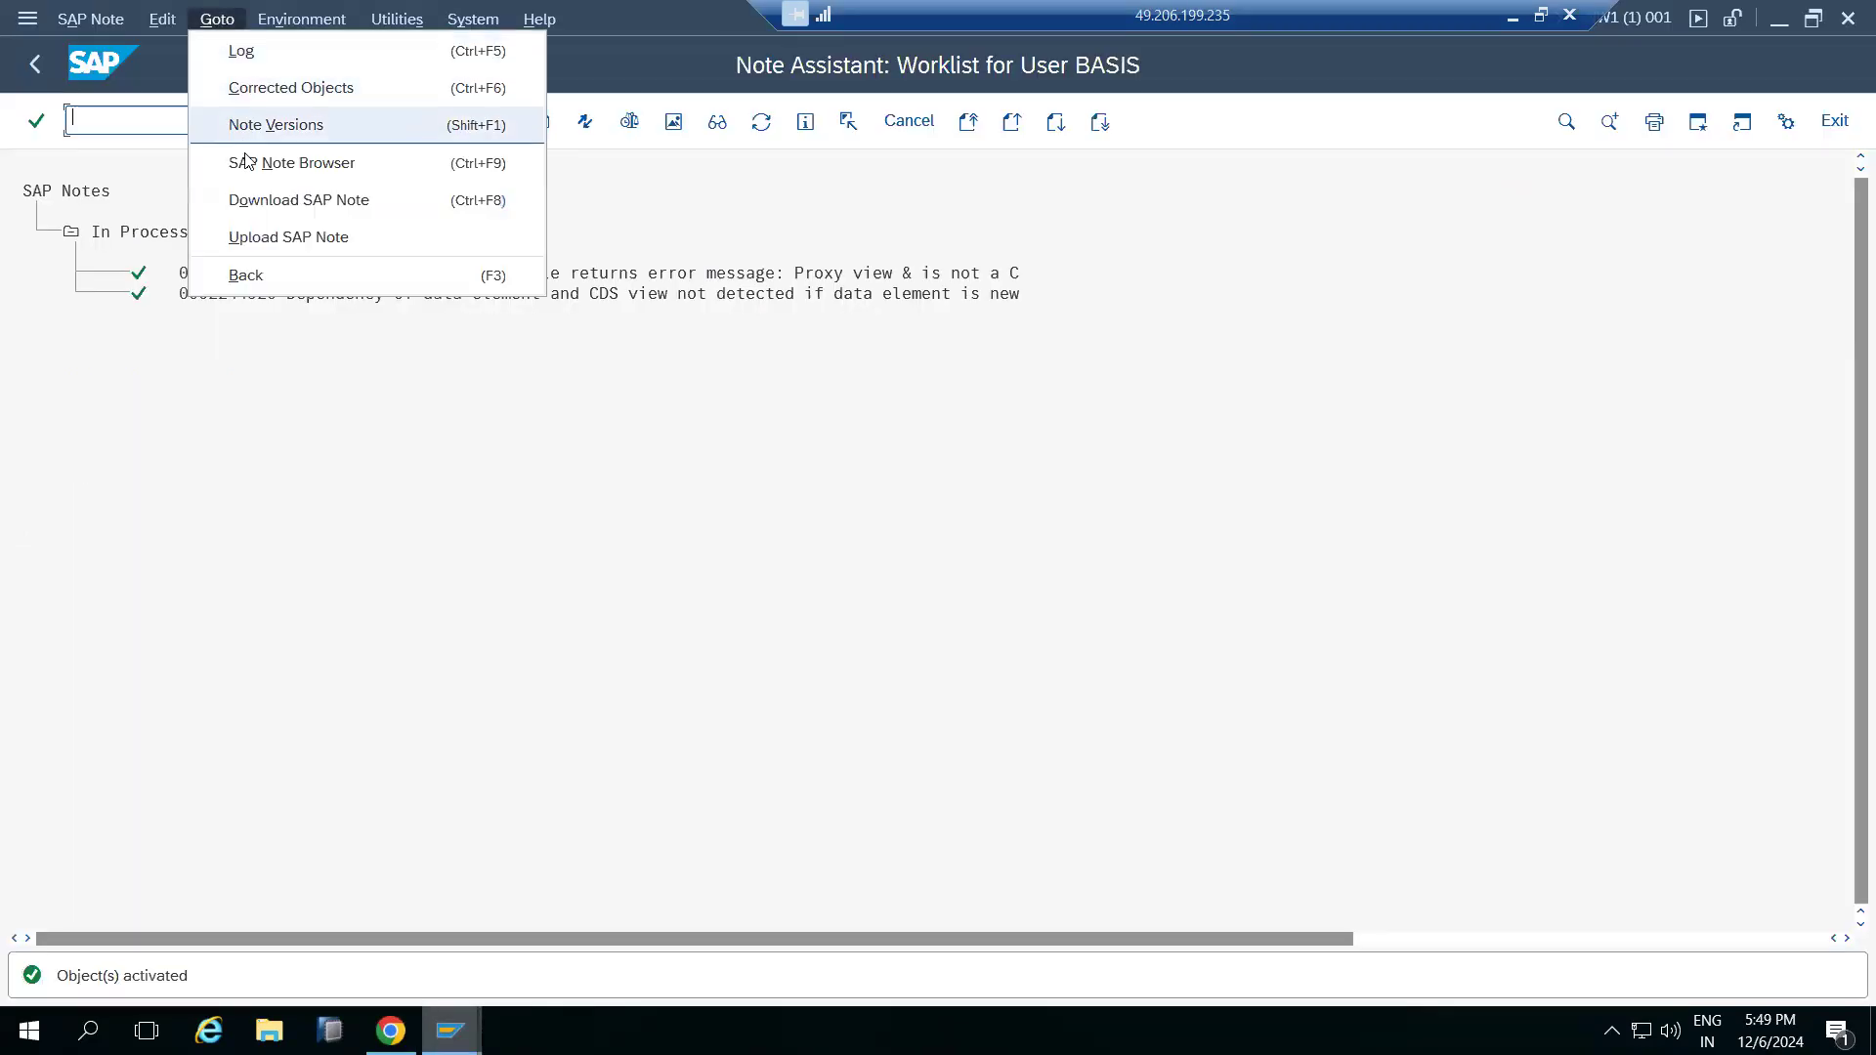
pyautogui.click(266, 238)
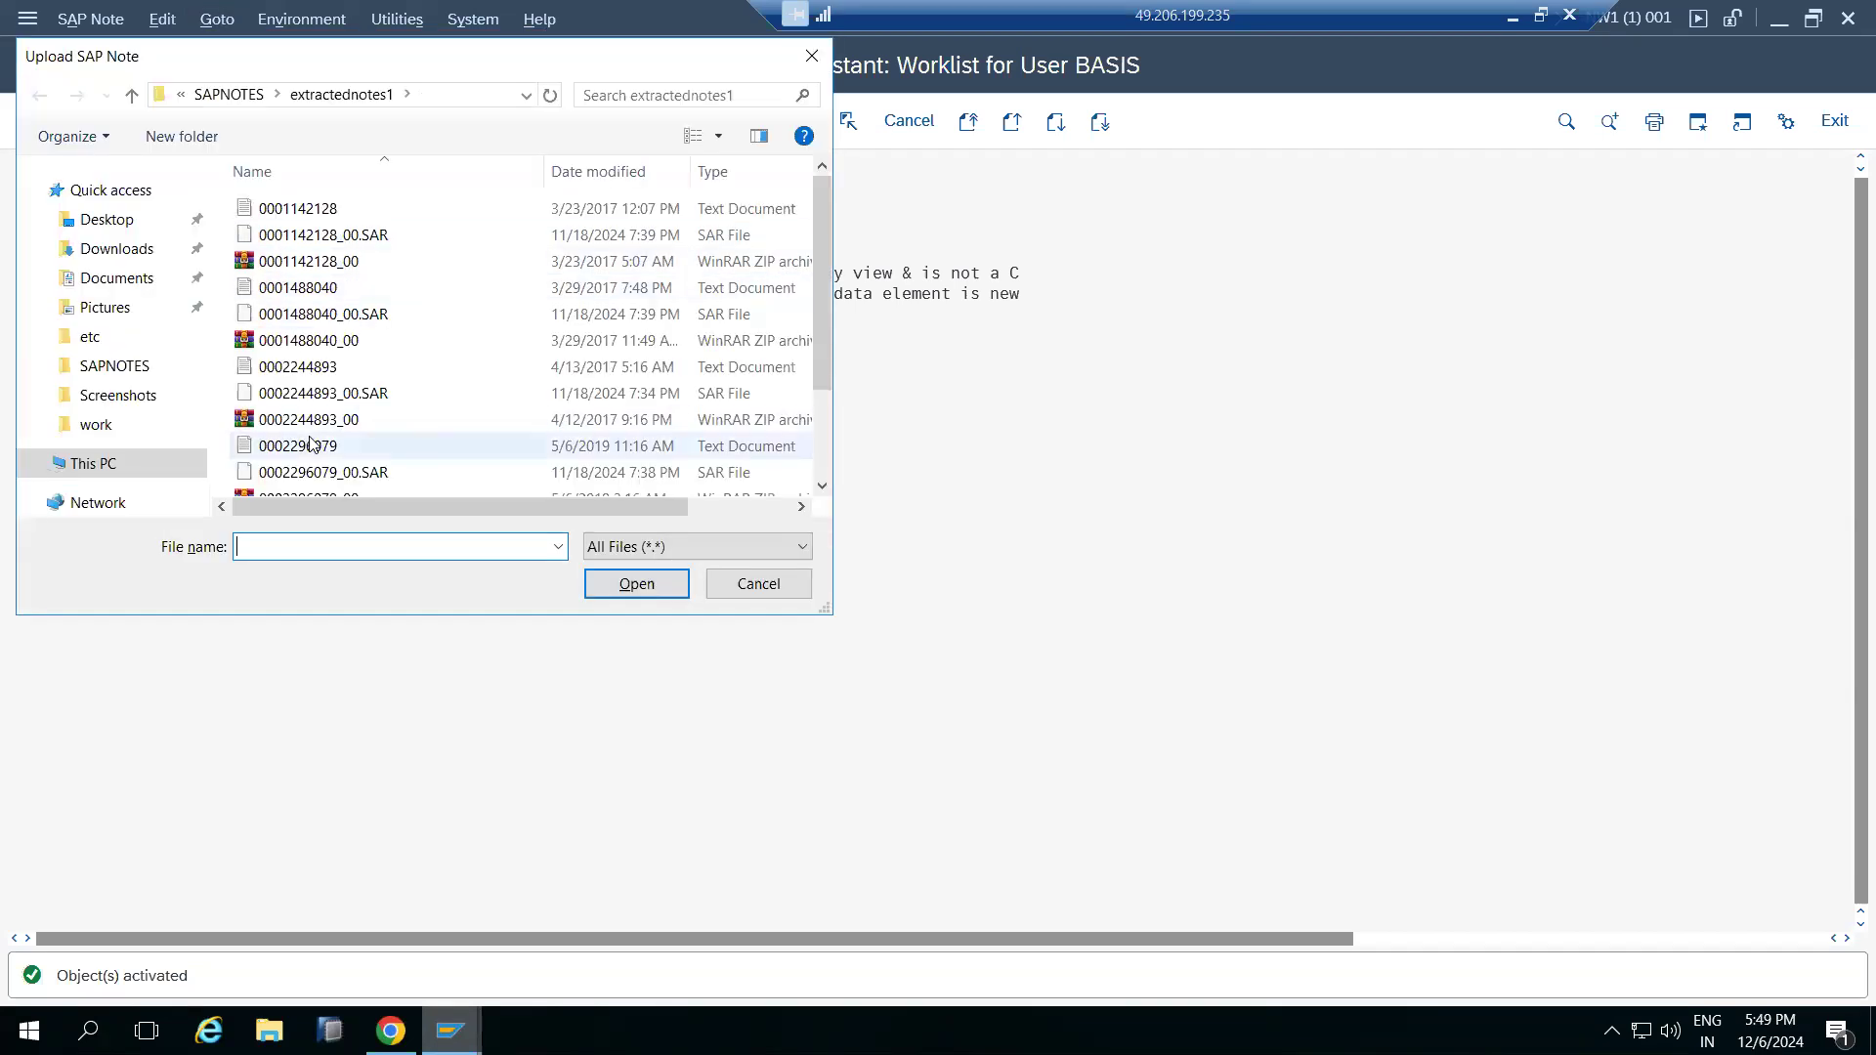
pyautogui.hotkey('ctrl', 'v')
pyautogui.click(356, 569)
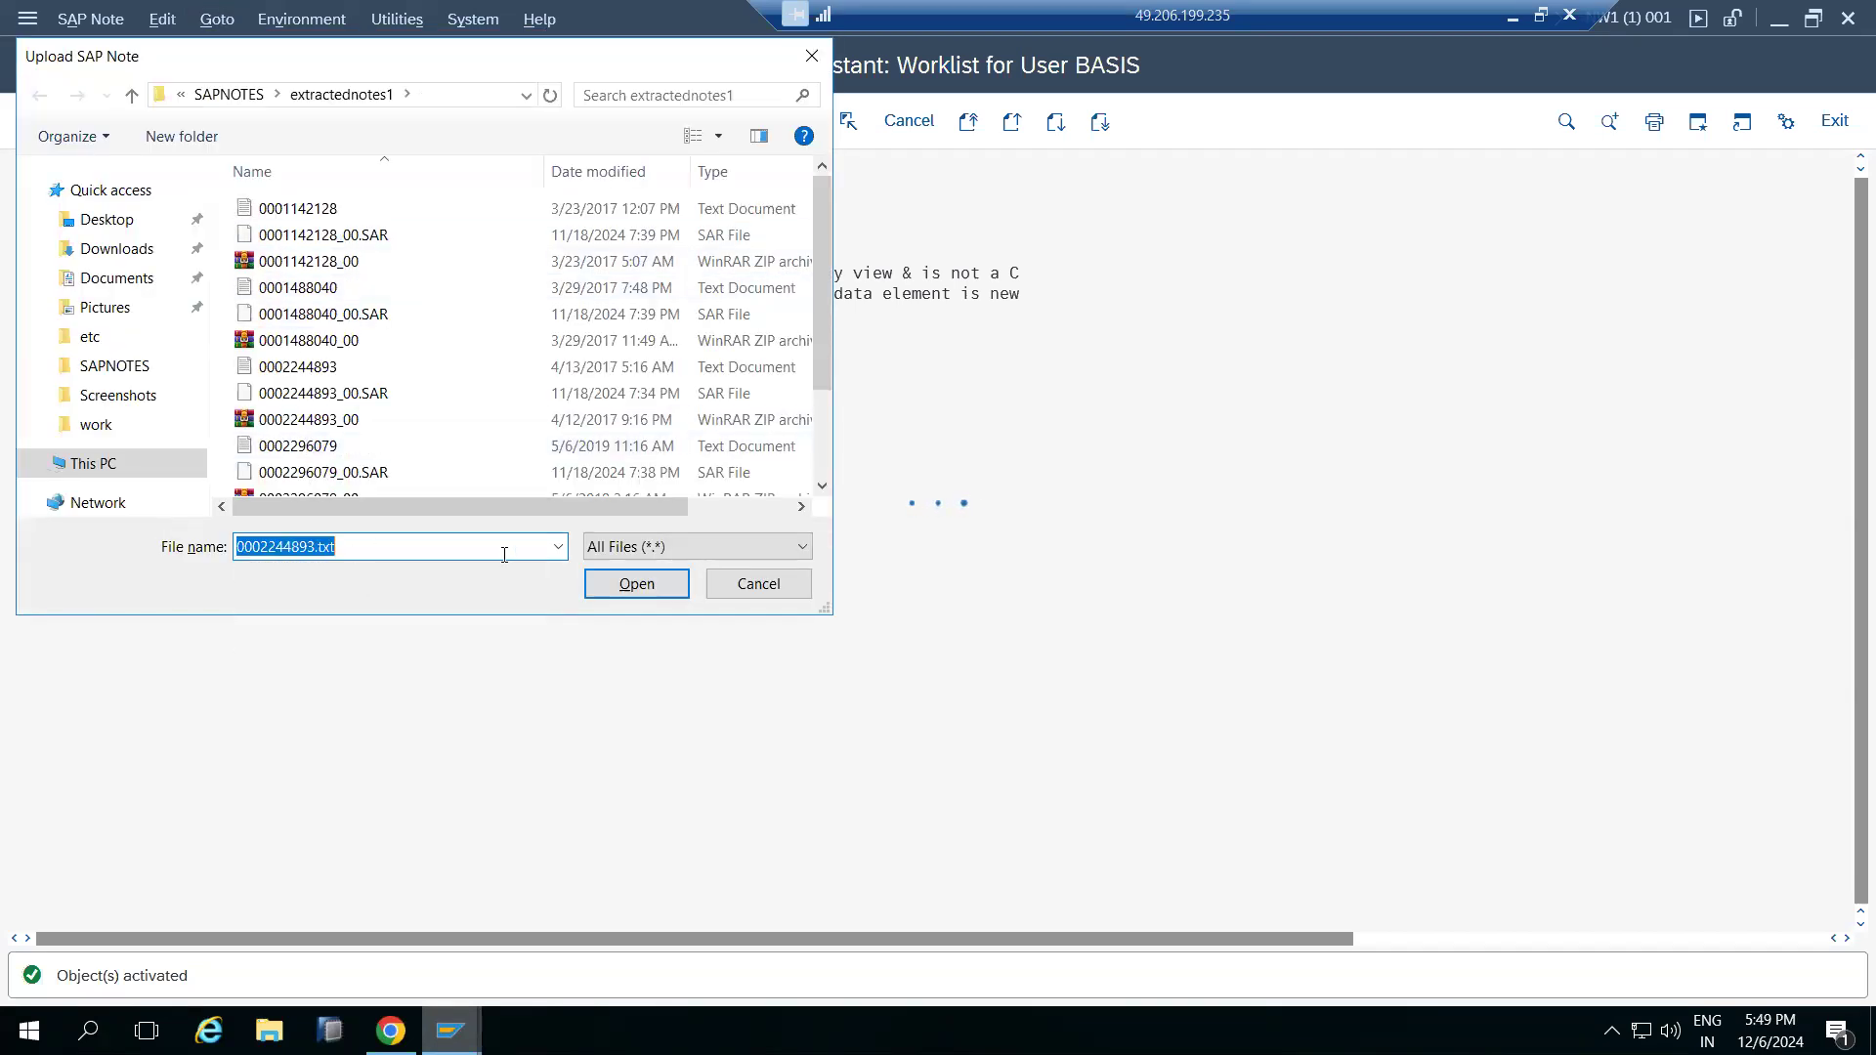
pyautogui.click(639, 583)
pyautogui.click(613, 569)
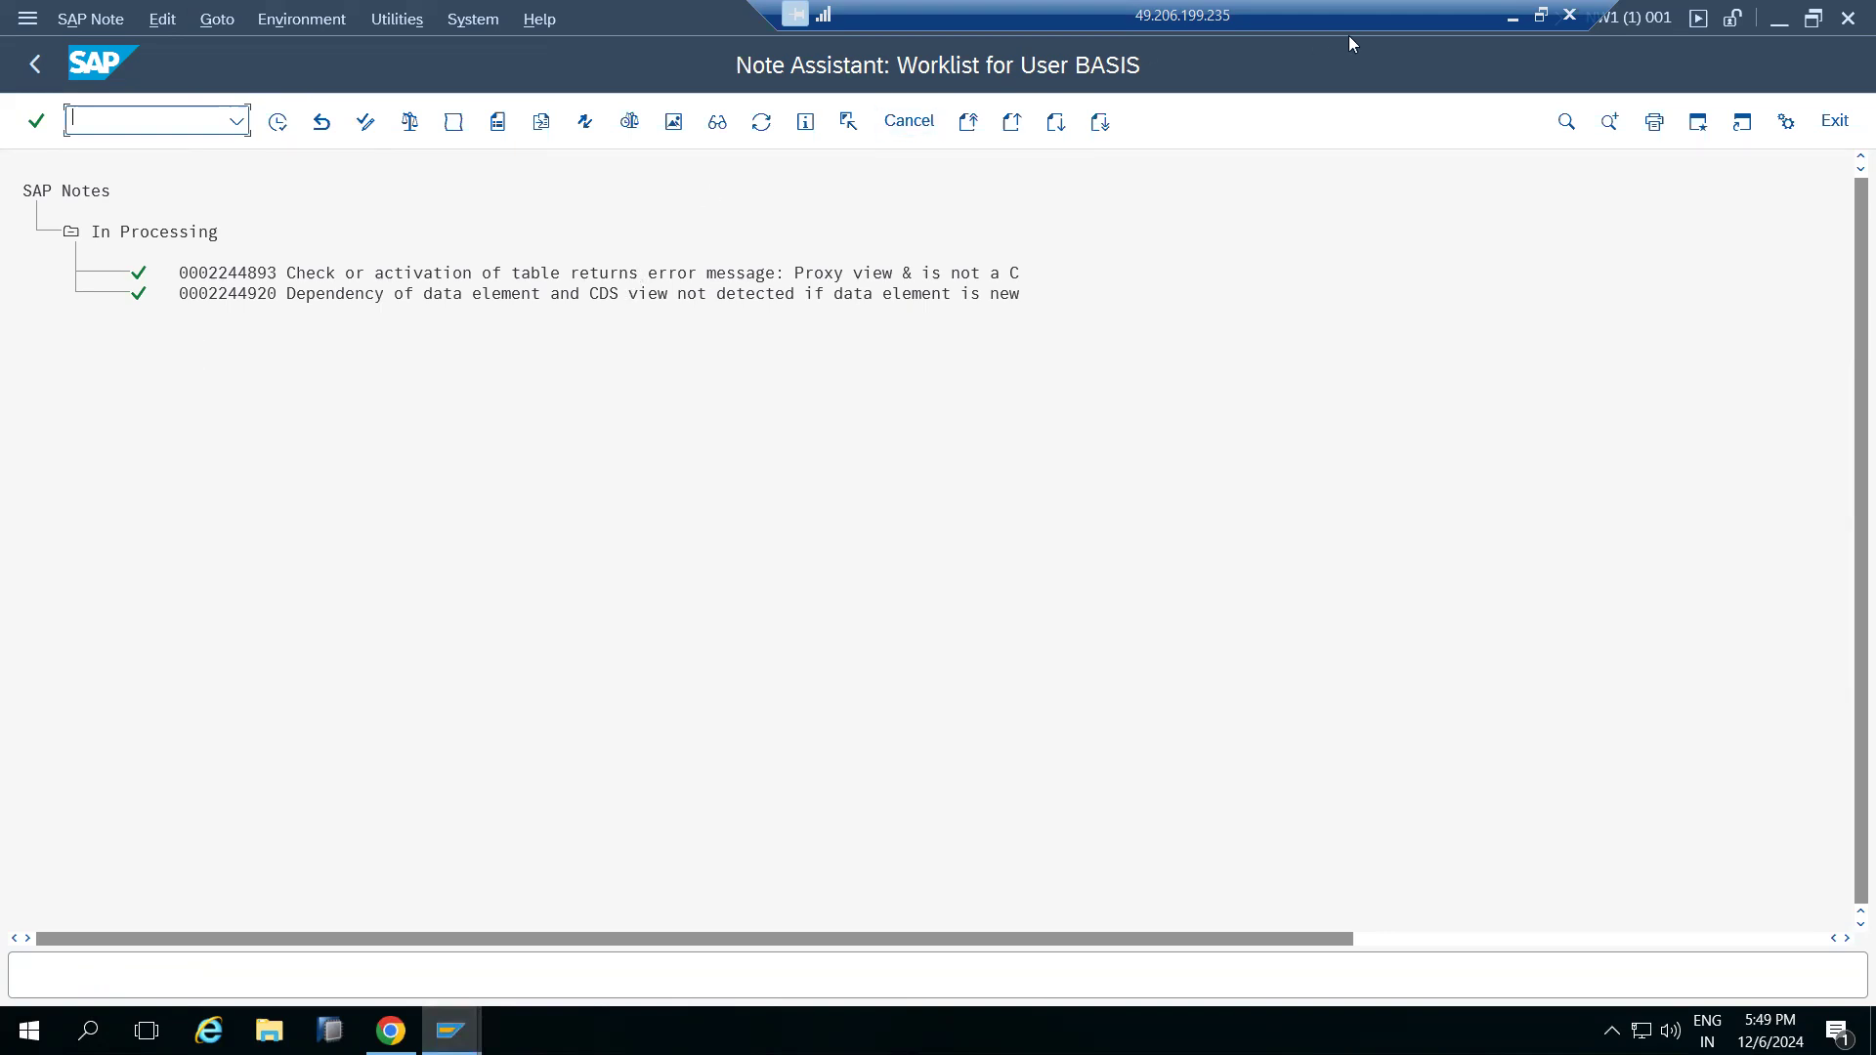
pyautogui.click(1512, 17)
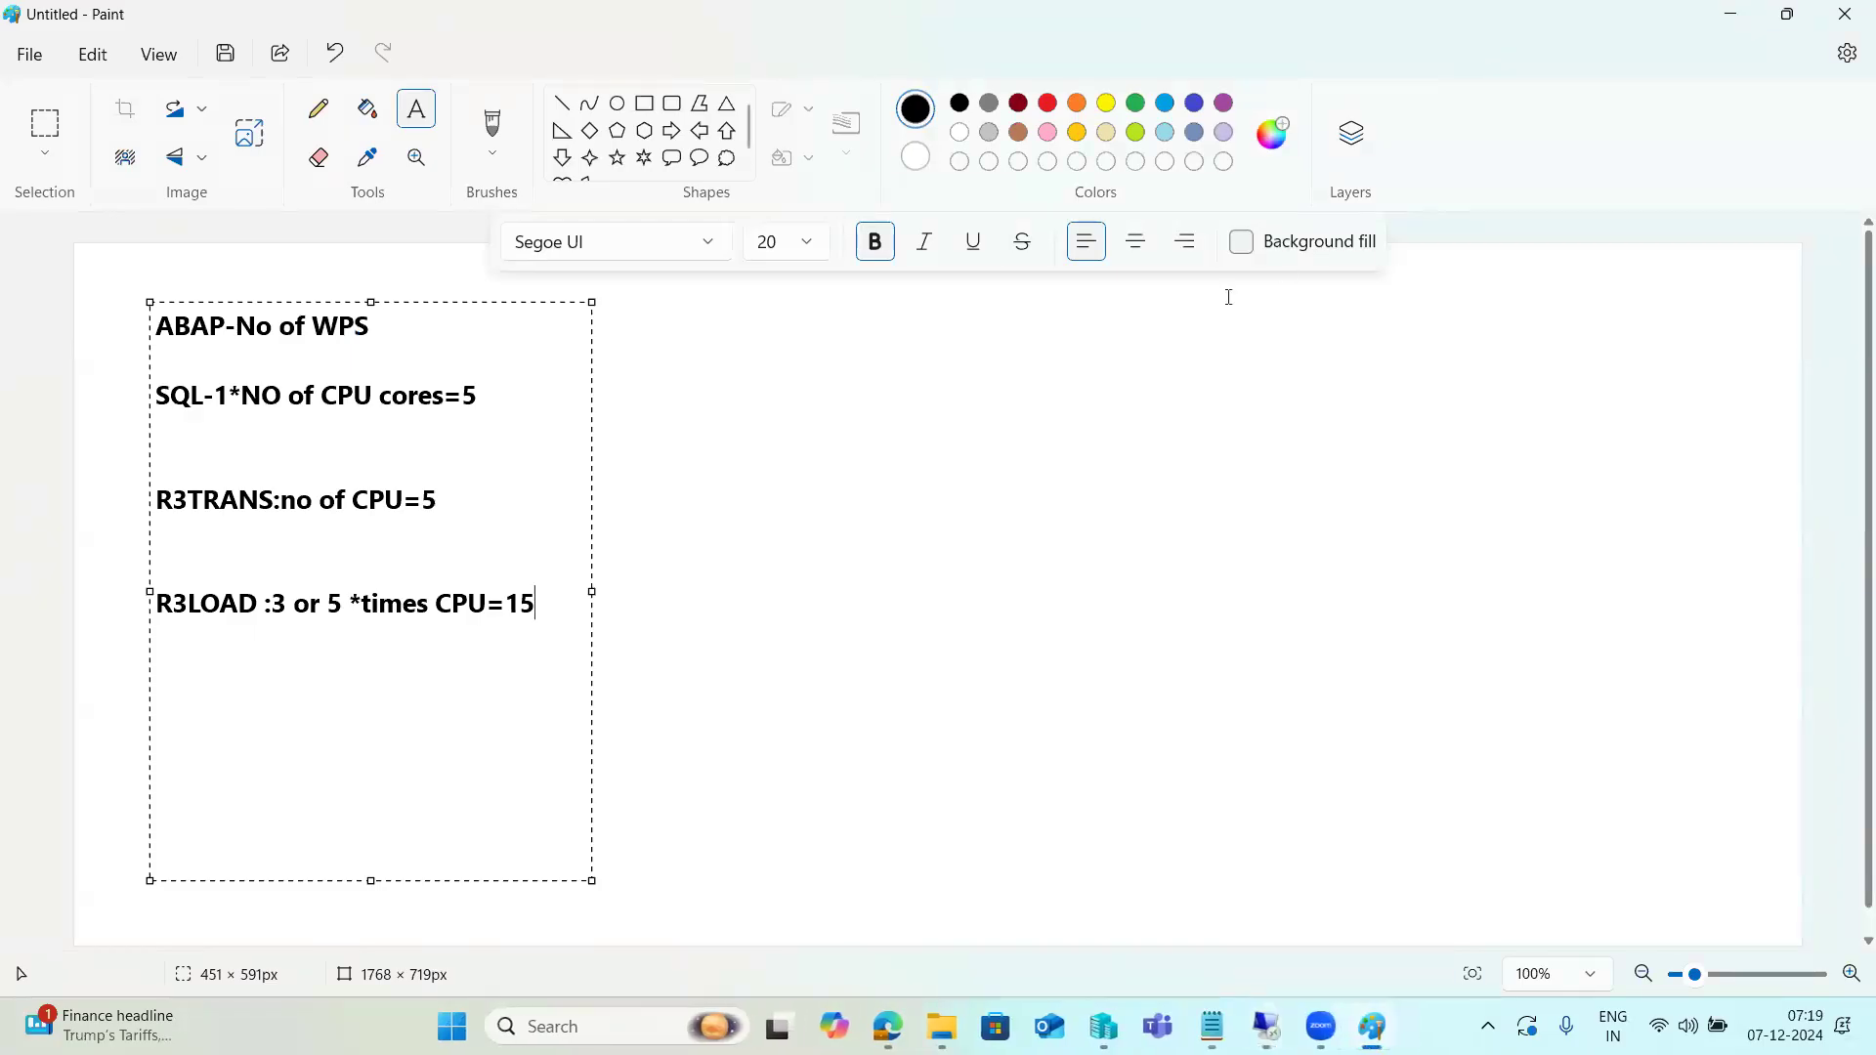
pyautogui.click(866, 1013)
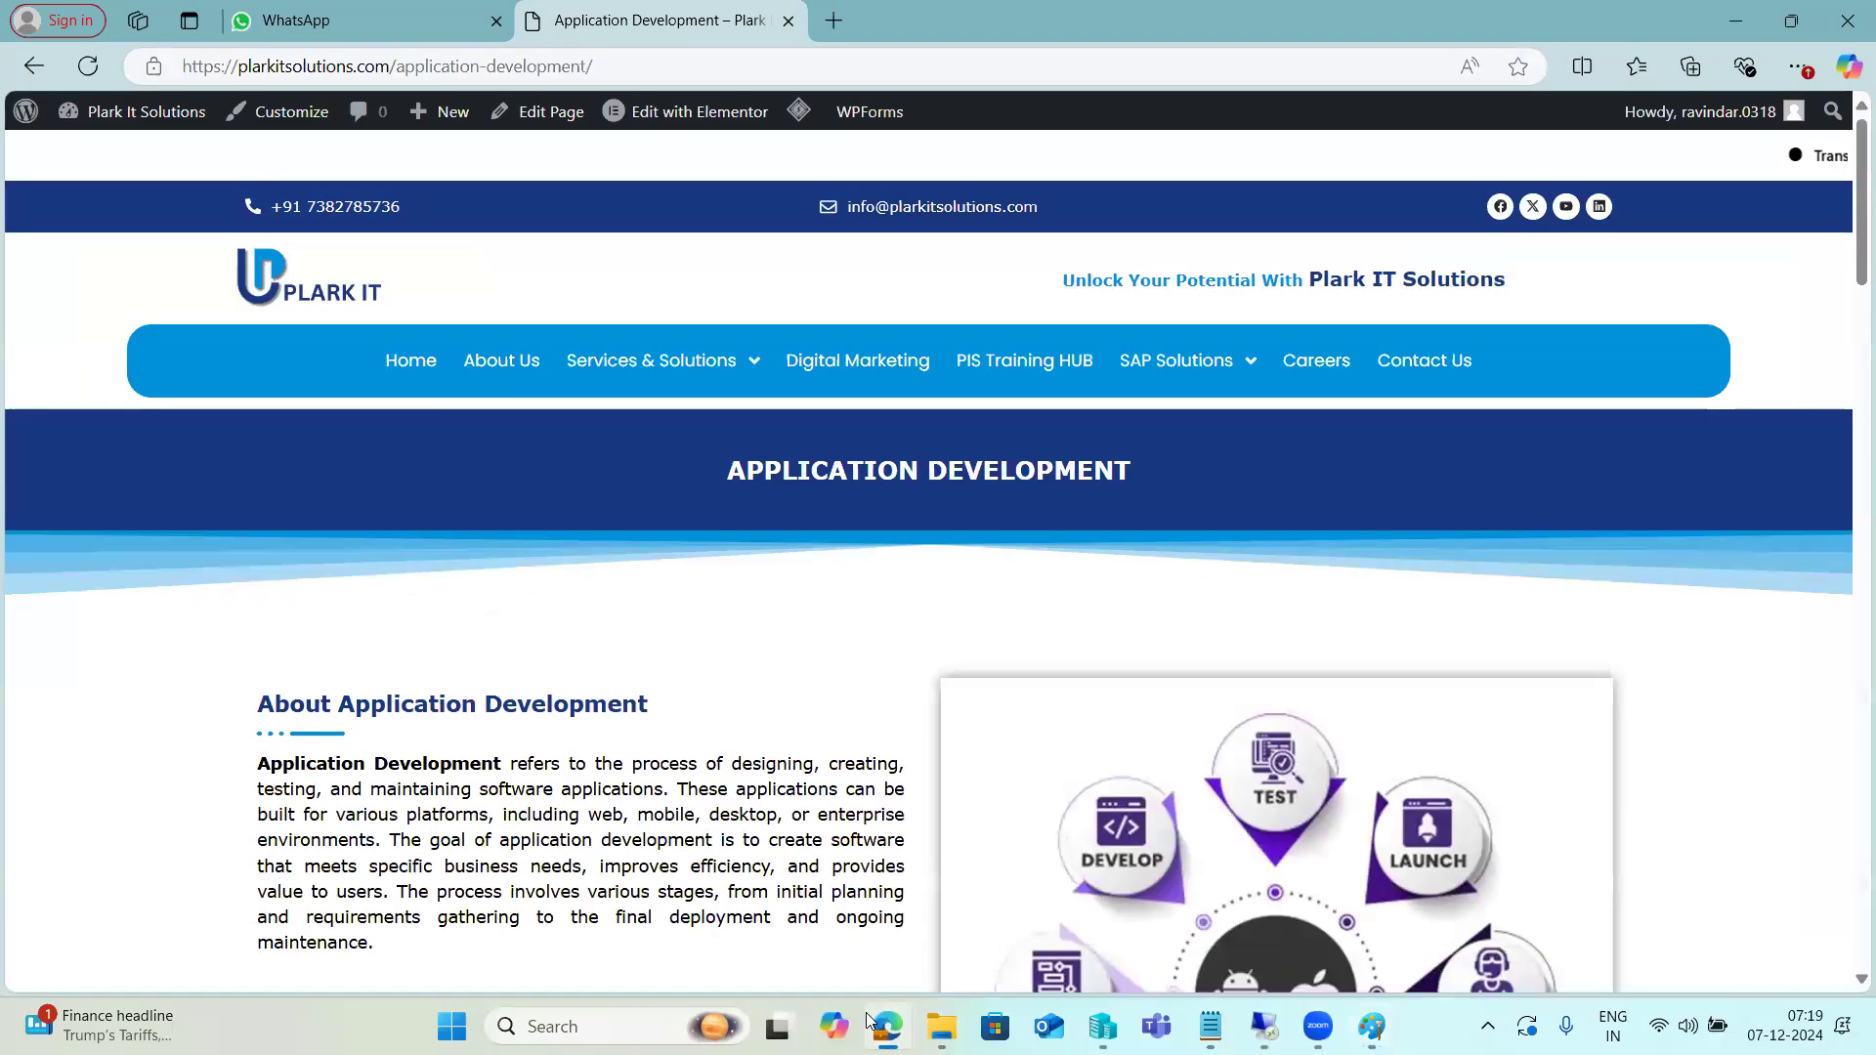
pyautogui.click(865, 1013)
pyautogui.click(1266, 1027)
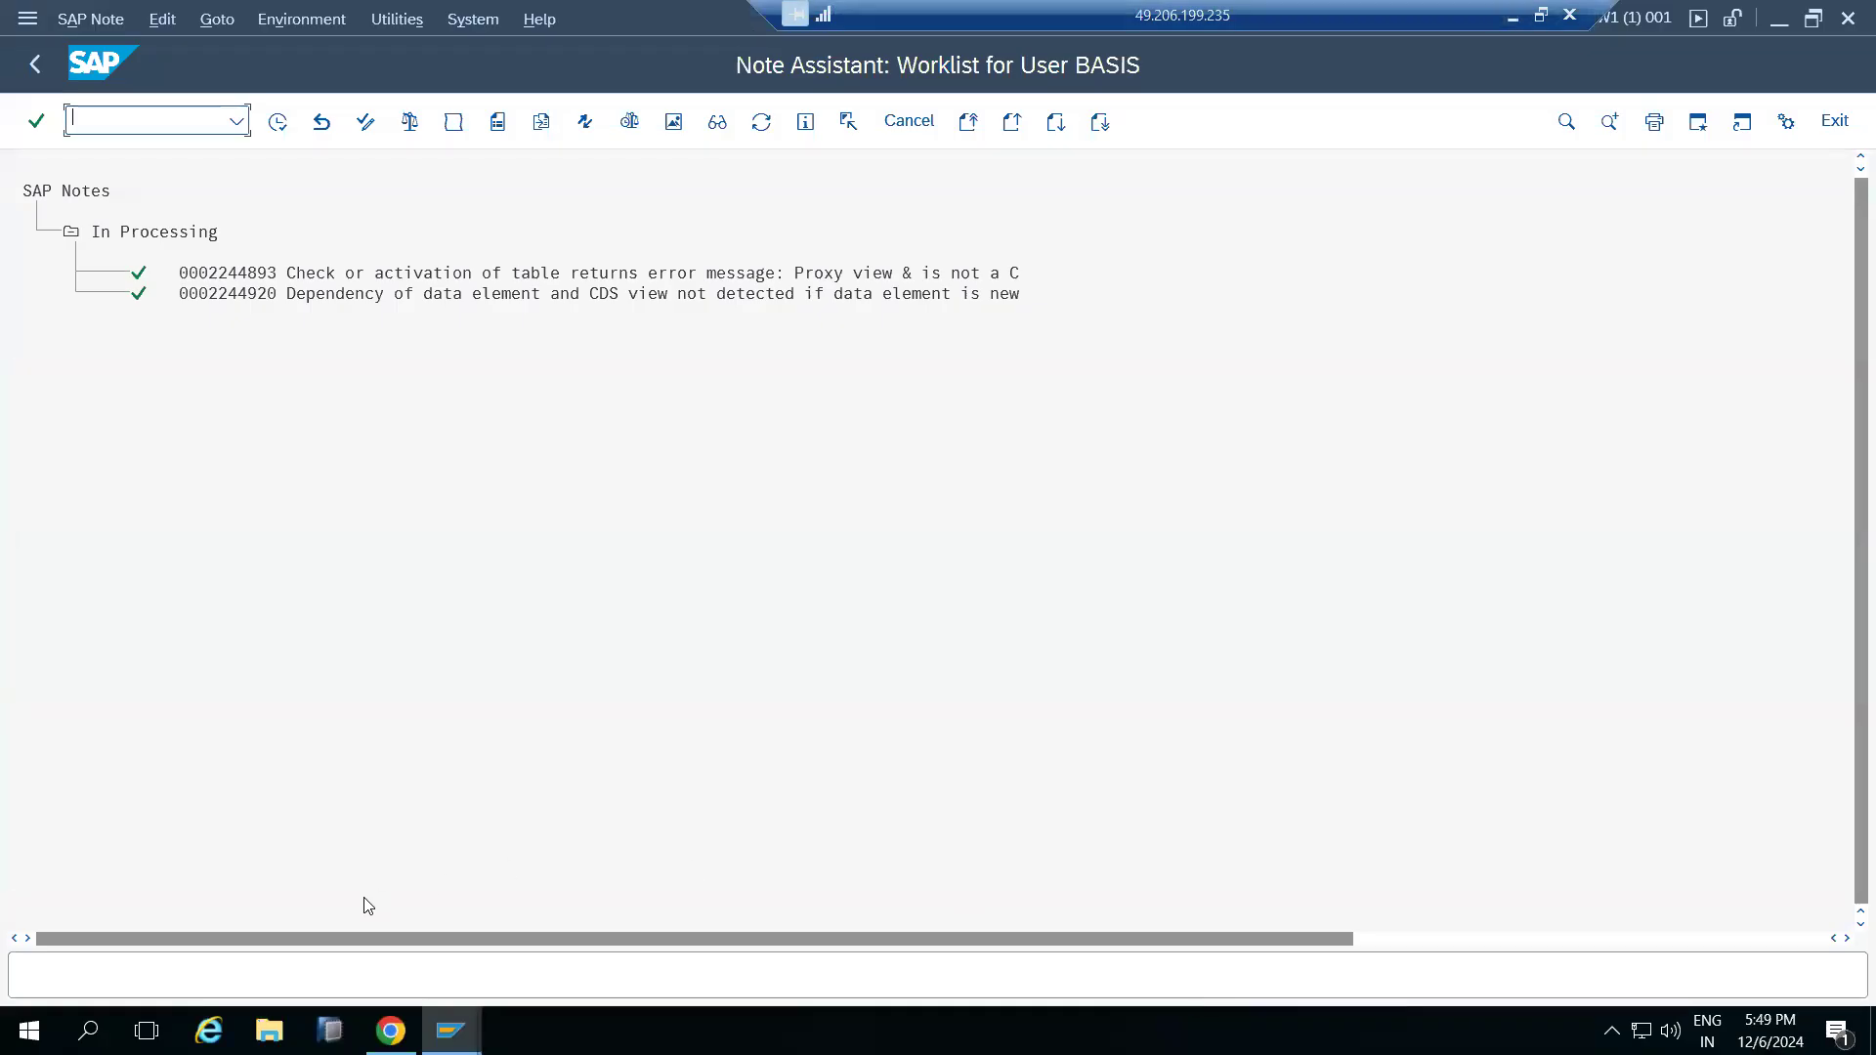
pyautogui.click(390, 1030)
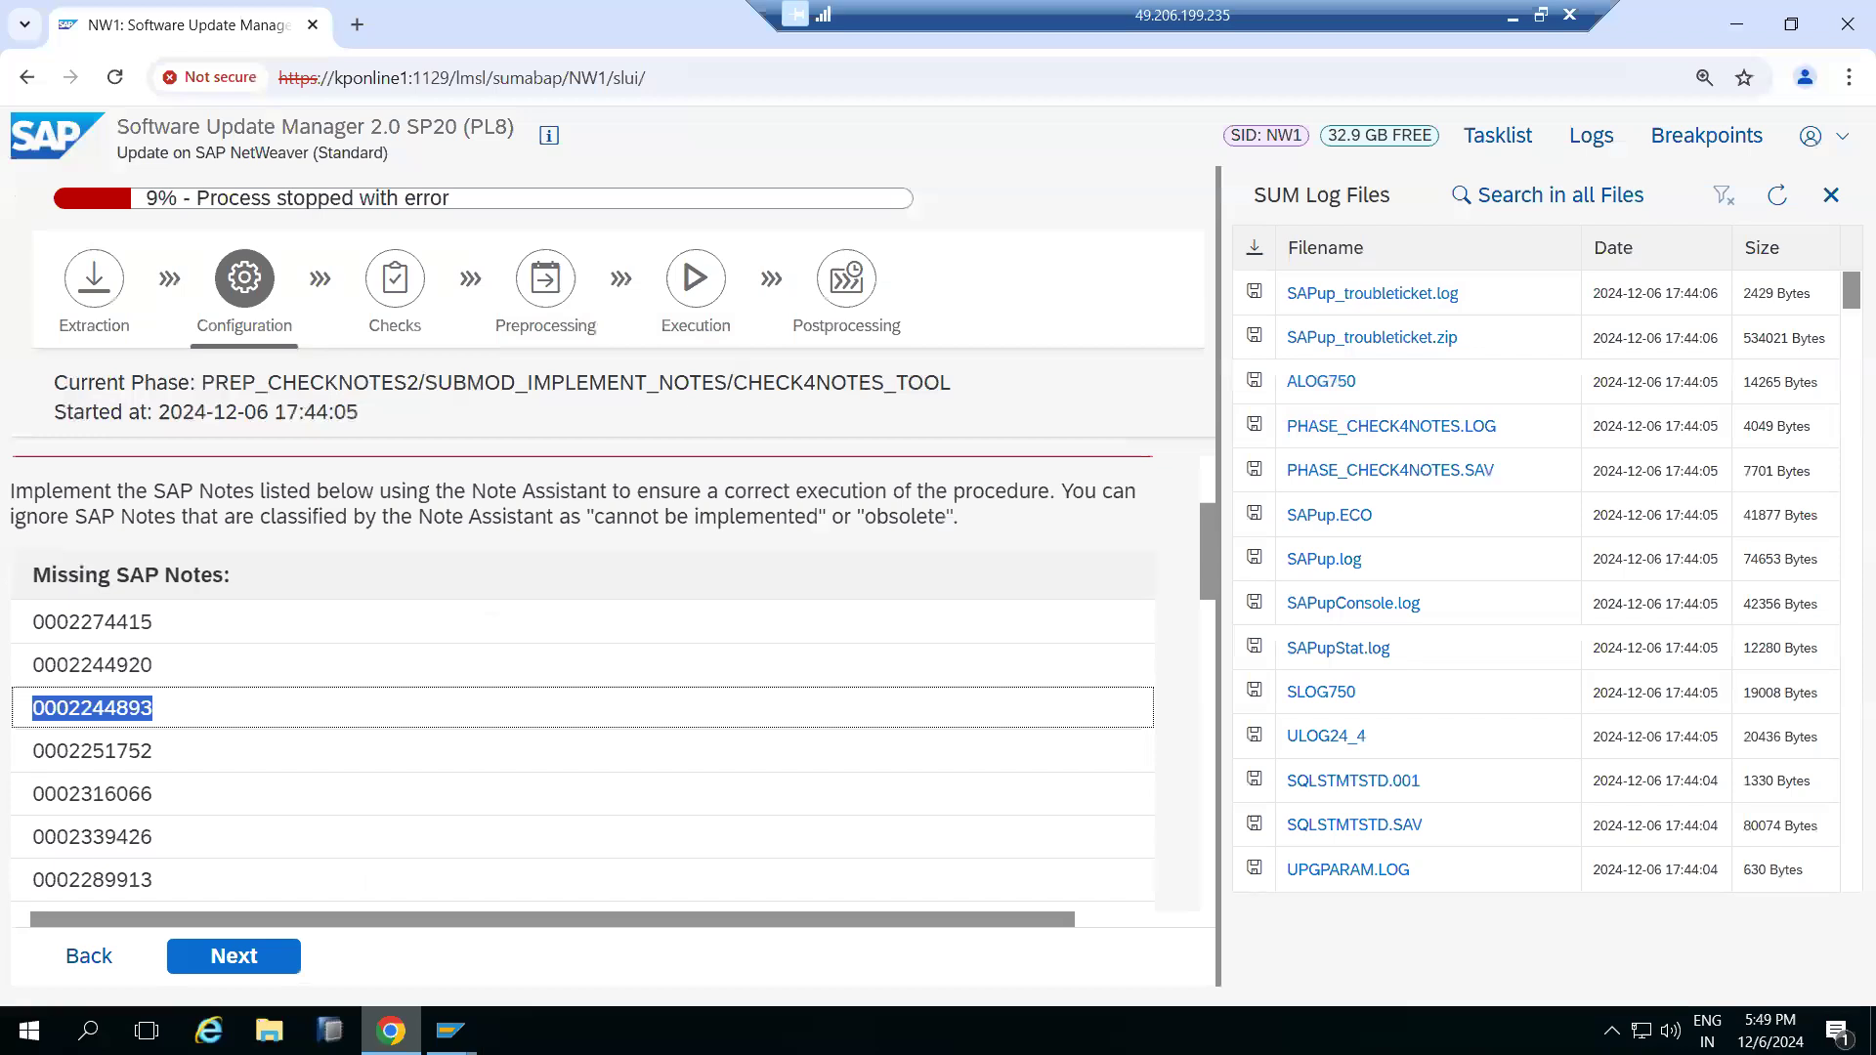
pyautogui.click(451, 1030)
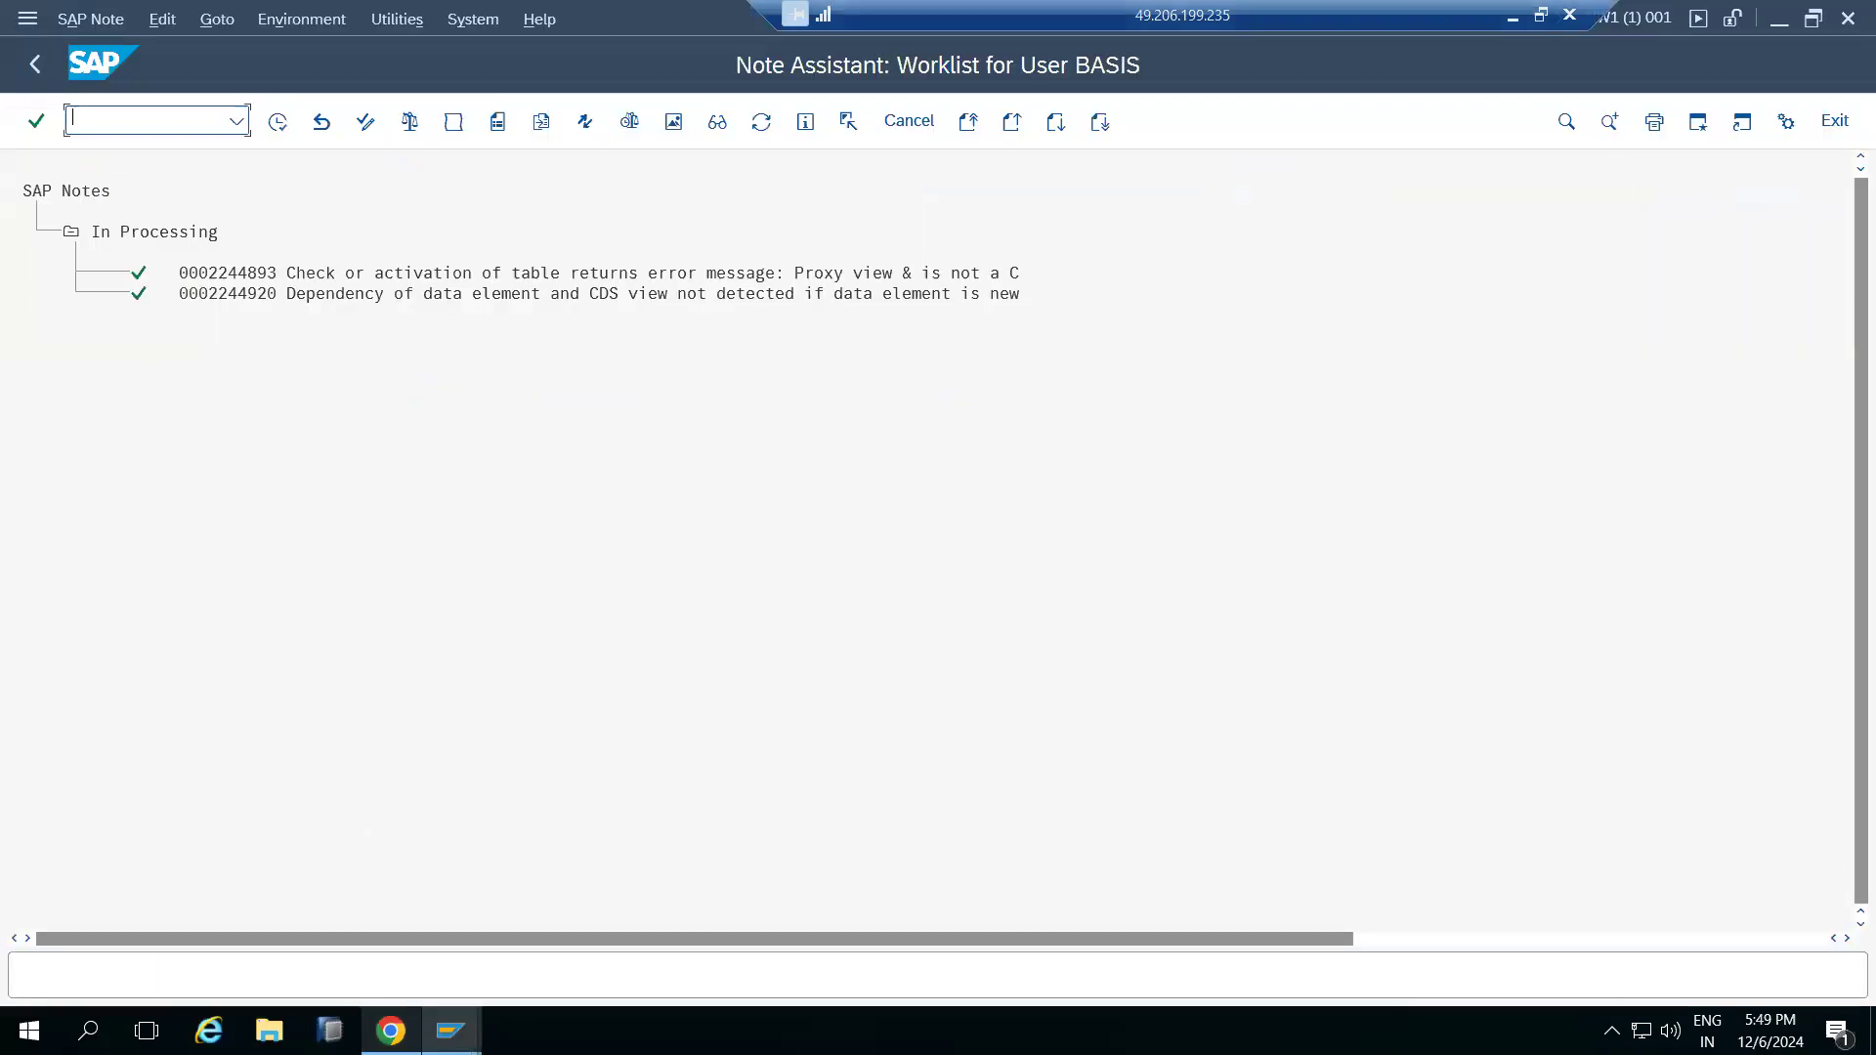
pyautogui.click(390, 1030)
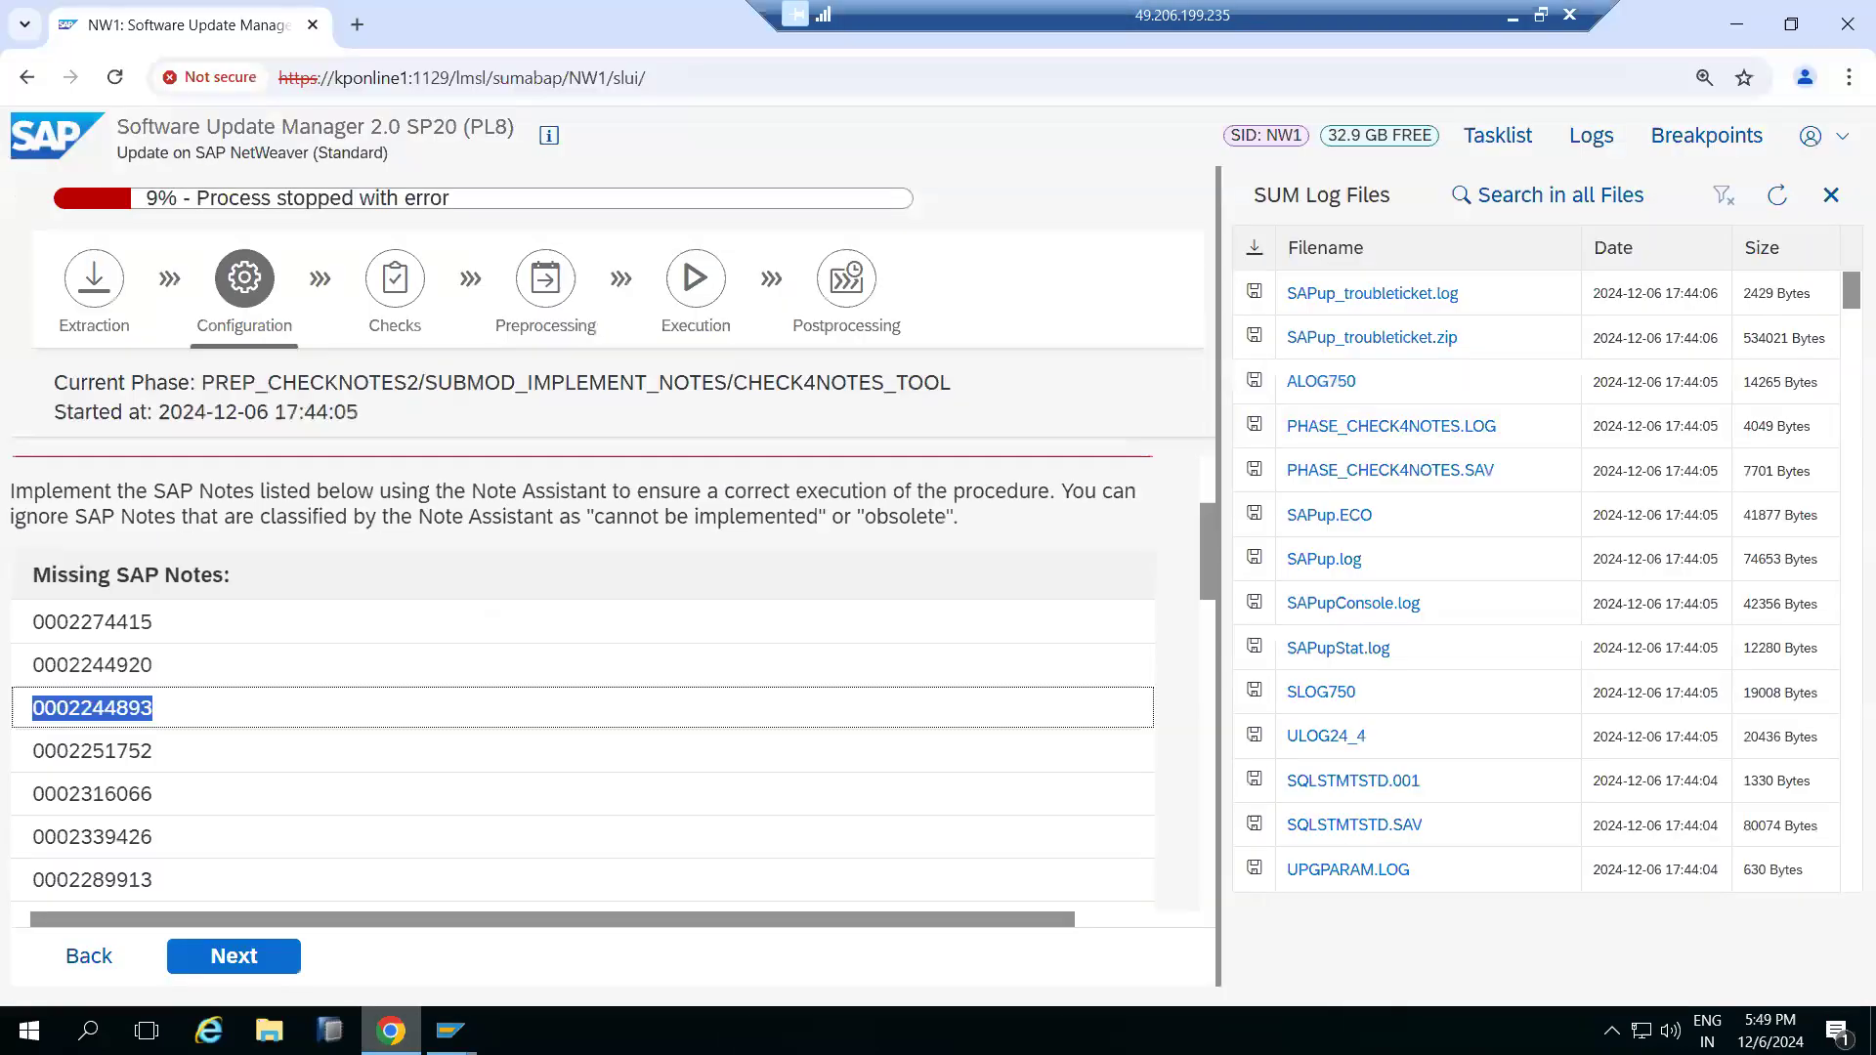
pyautogui.click(450, 1030)
pyautogui.click(390, 1030)
pyautogui.click(53, 629)
pyautogui.moveTo(54, 628); pyautogui.dragTo(161, 628)
pyautogui.hotkey('ctrl', 'c')
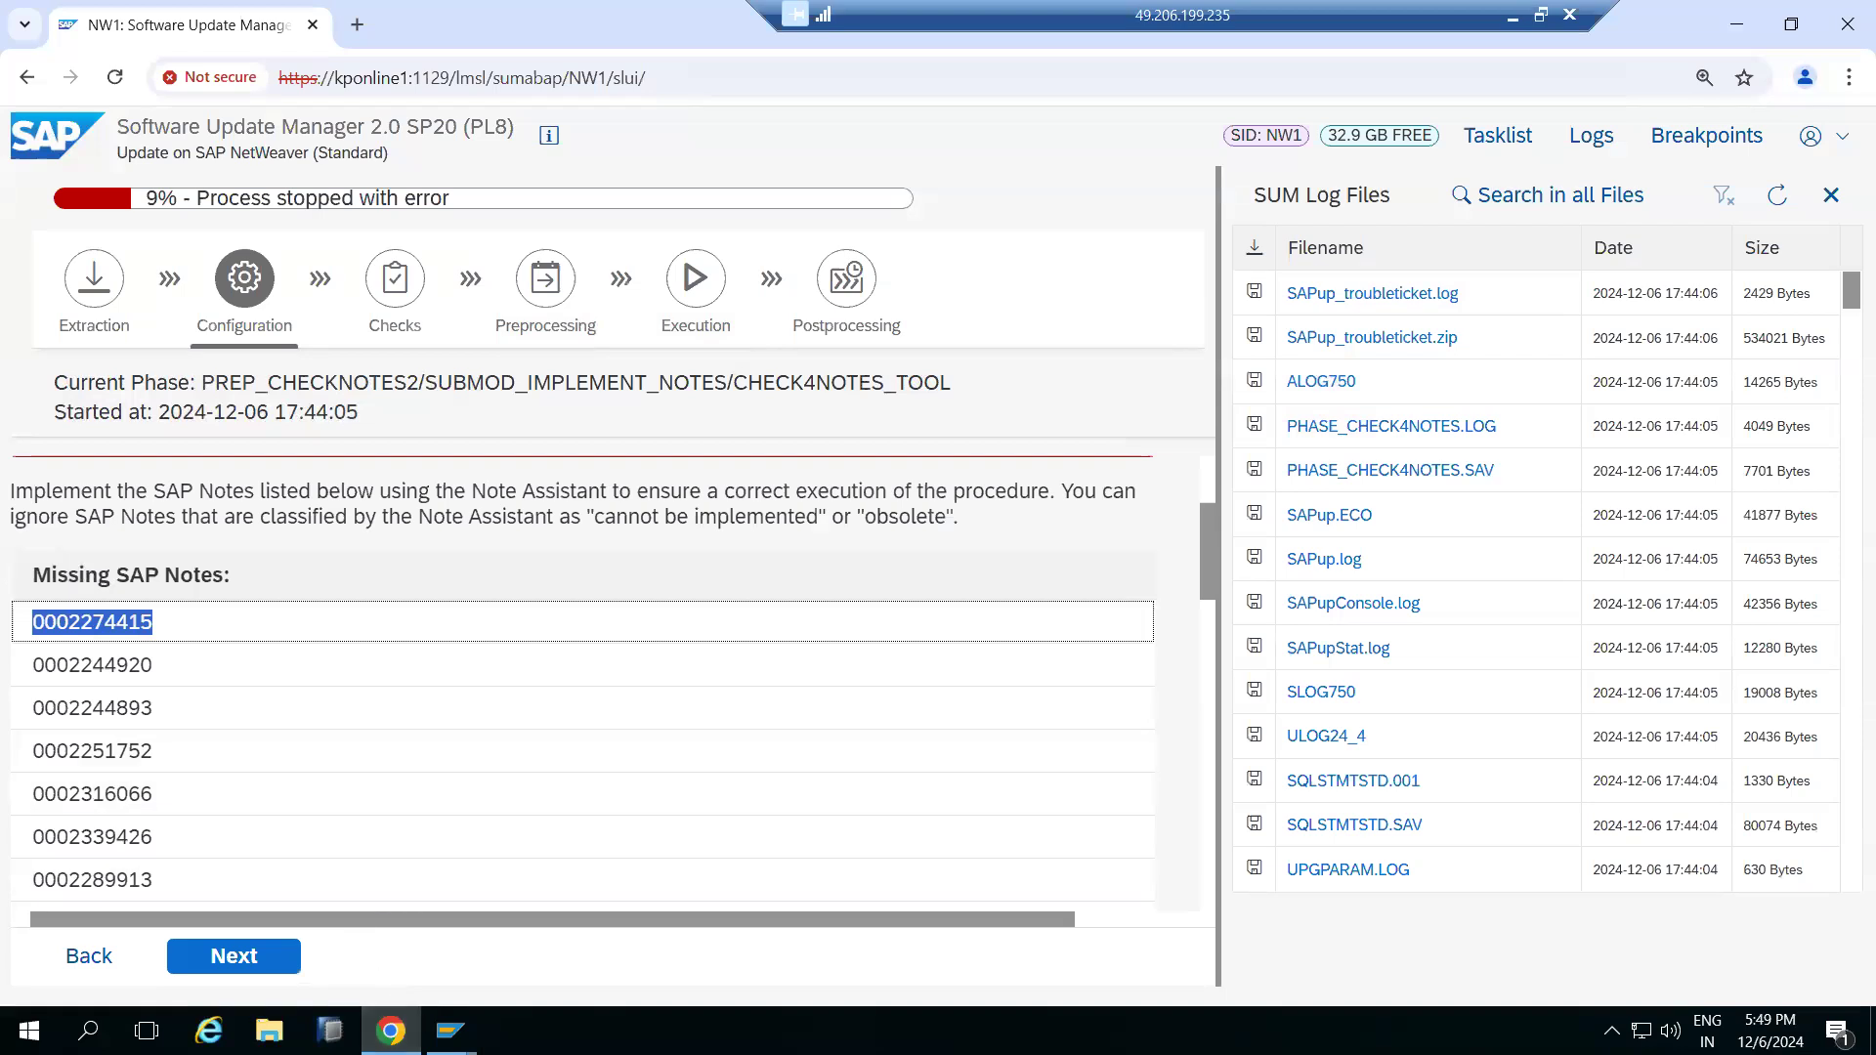
pyautogui.click(450, 1030)
pyautogui.click(549, 949)
pyautogui.click(225, 27)
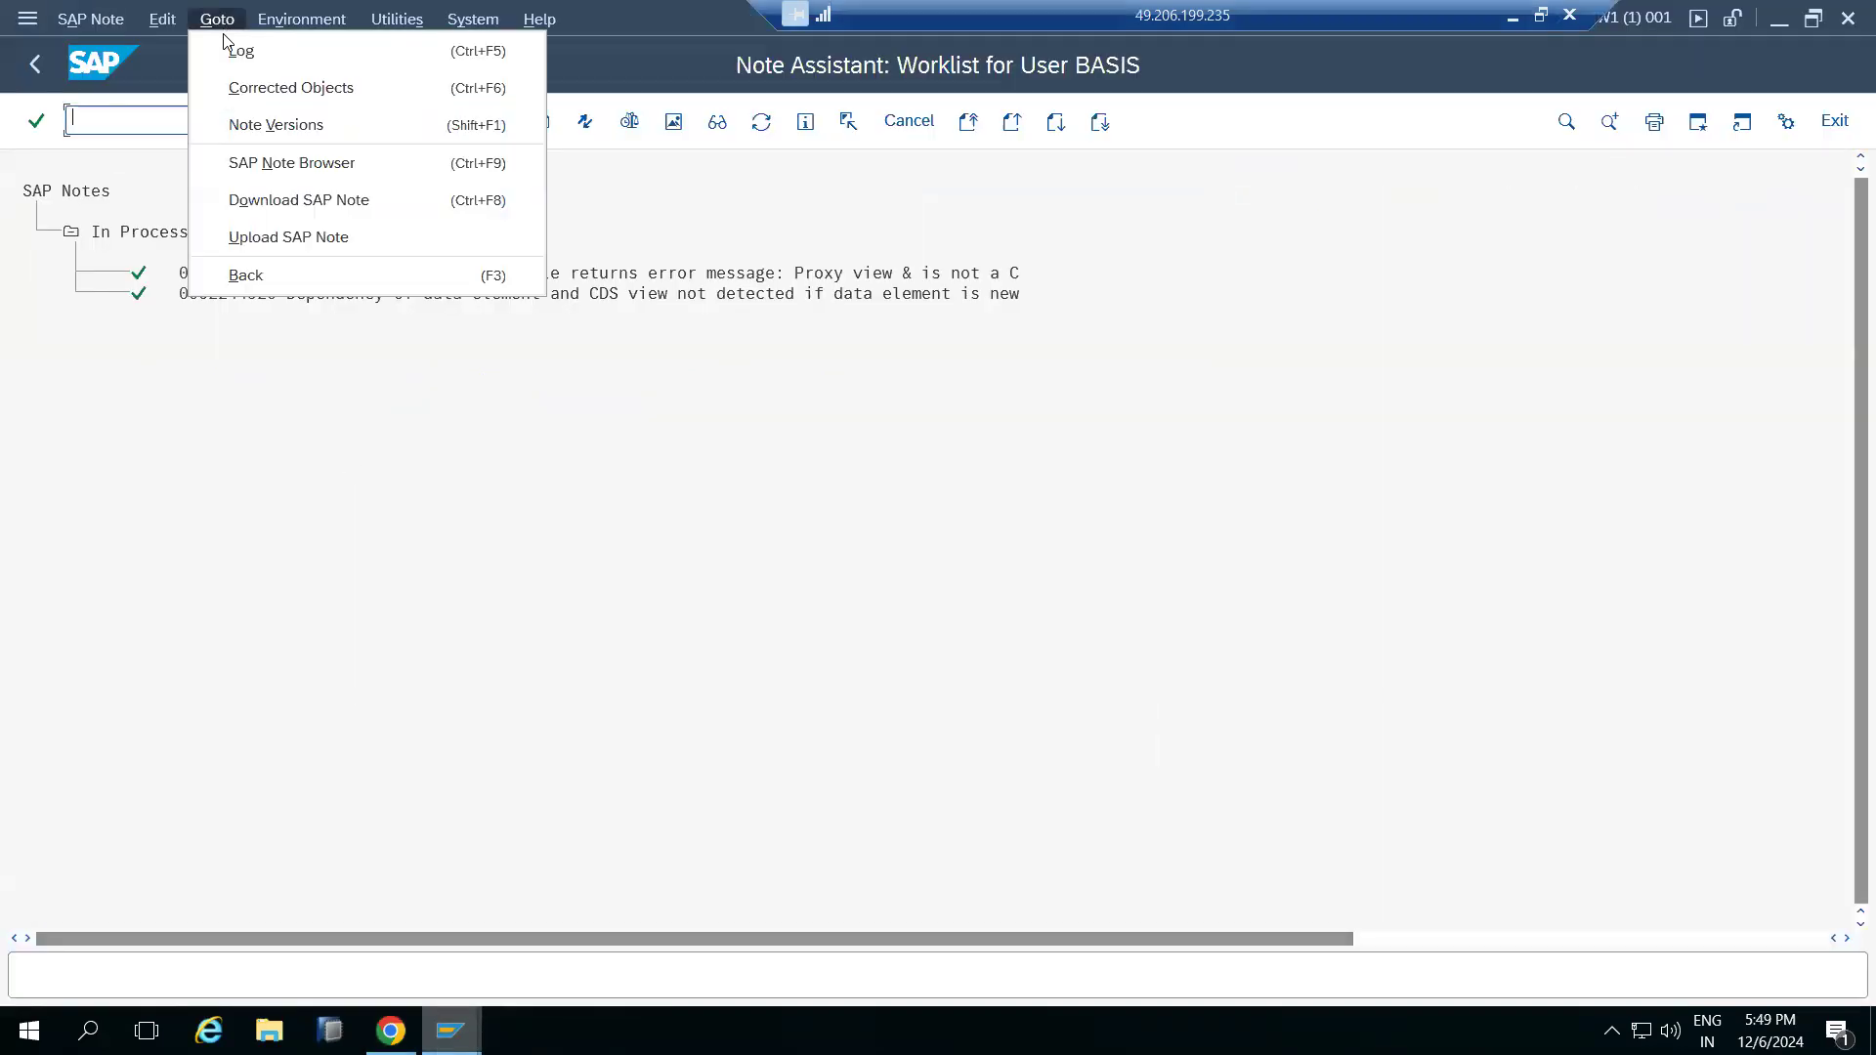
pyautogui.click(260, 237)
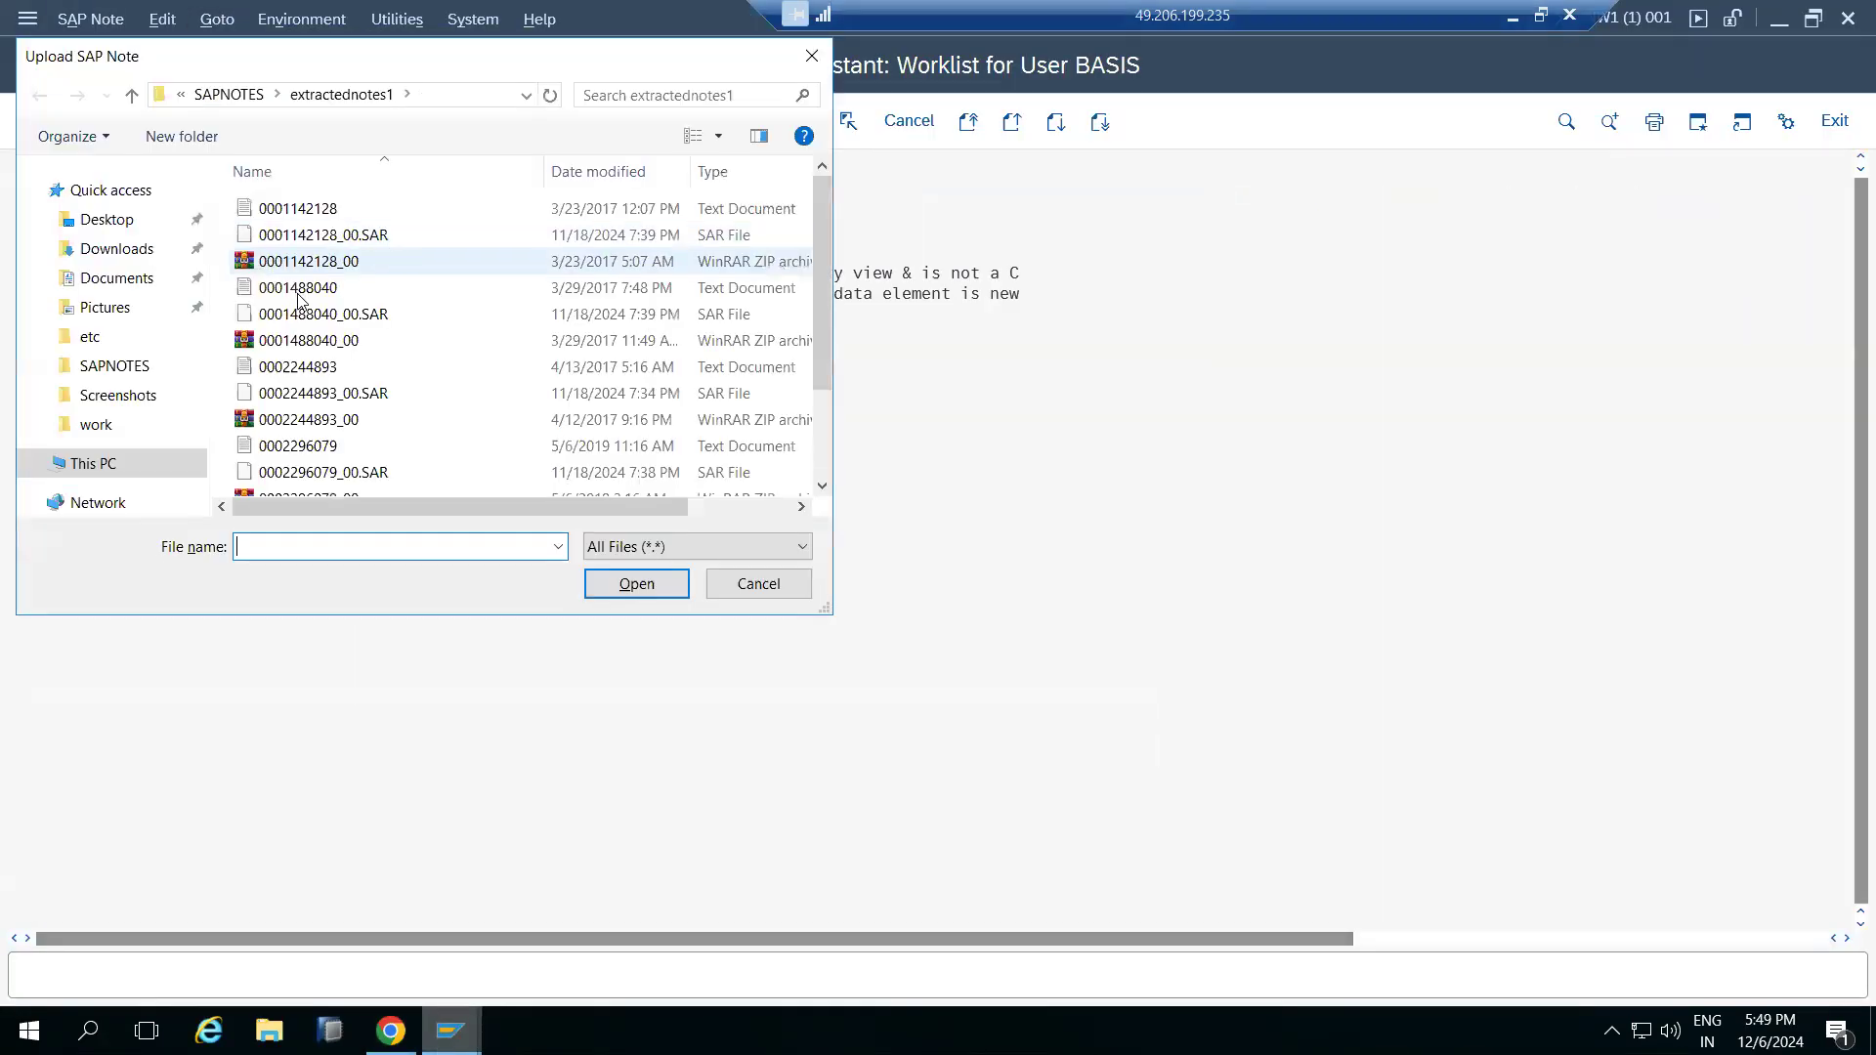
pyautogui.hotkey('ctrl', 'v')
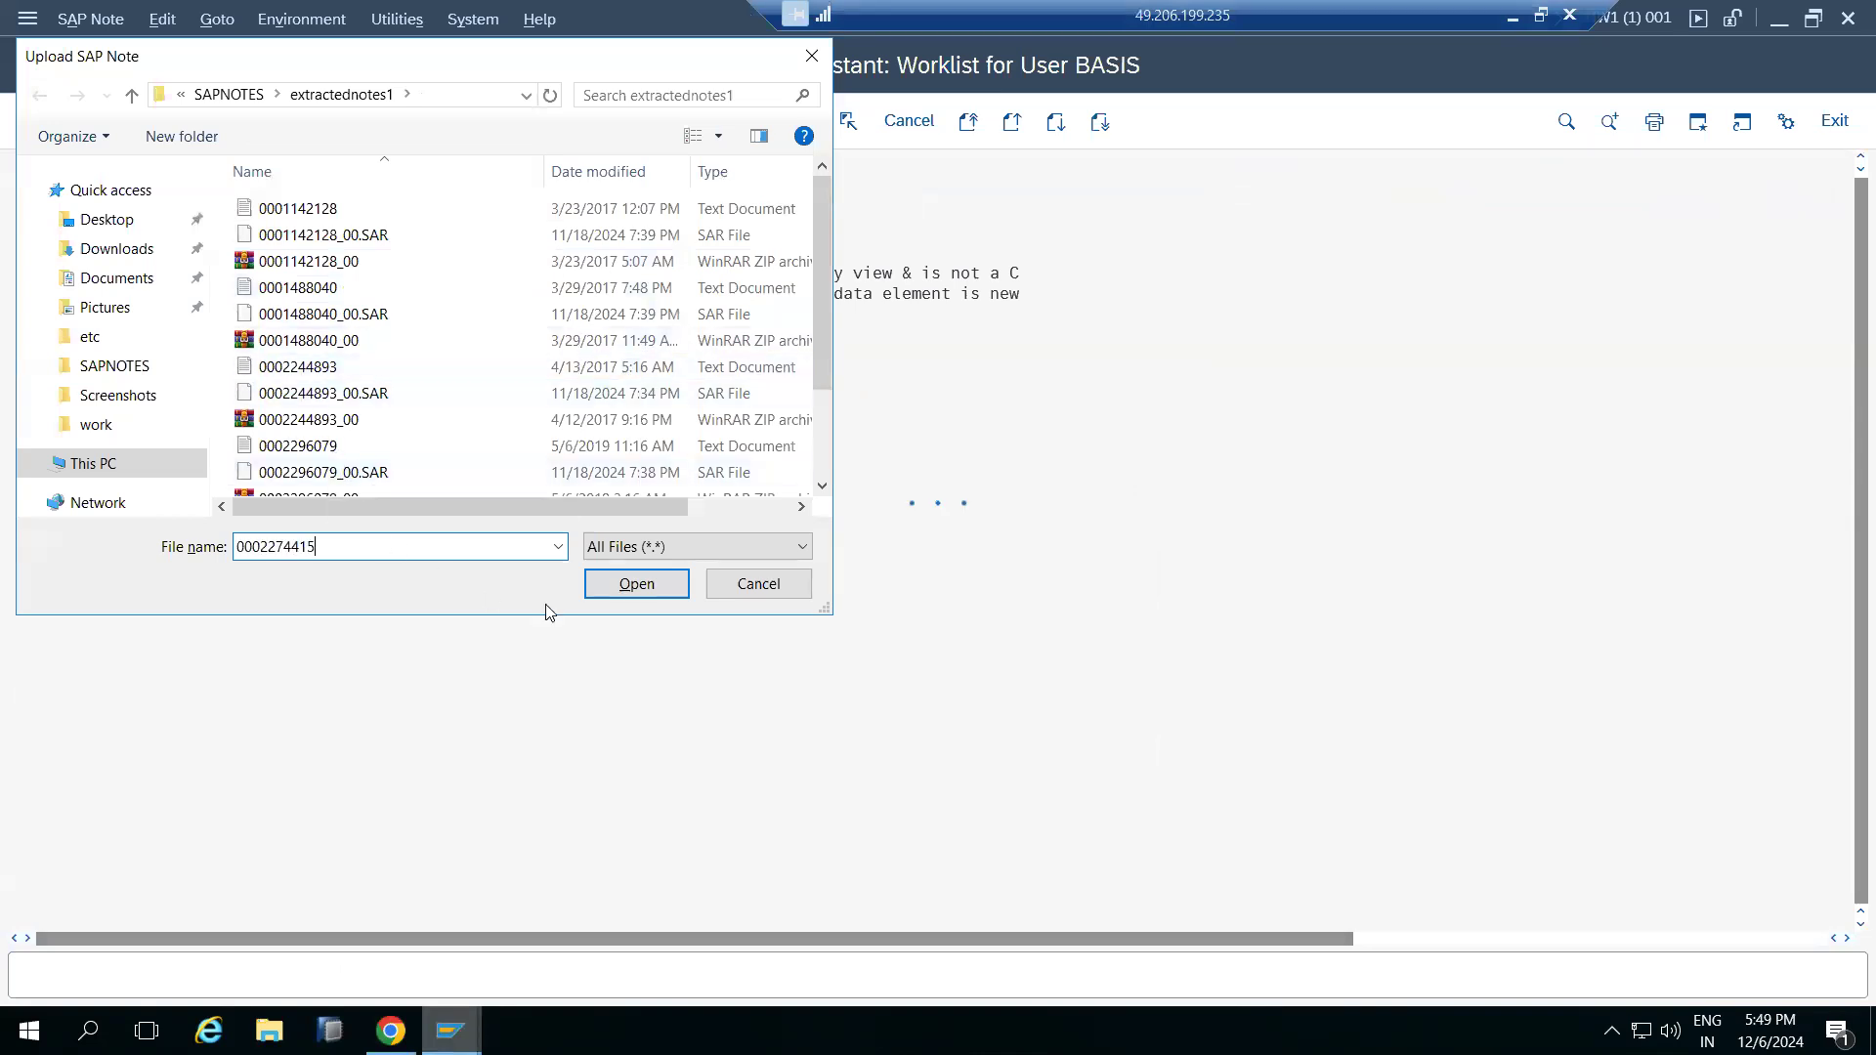
pyautogui.click(613, 584)
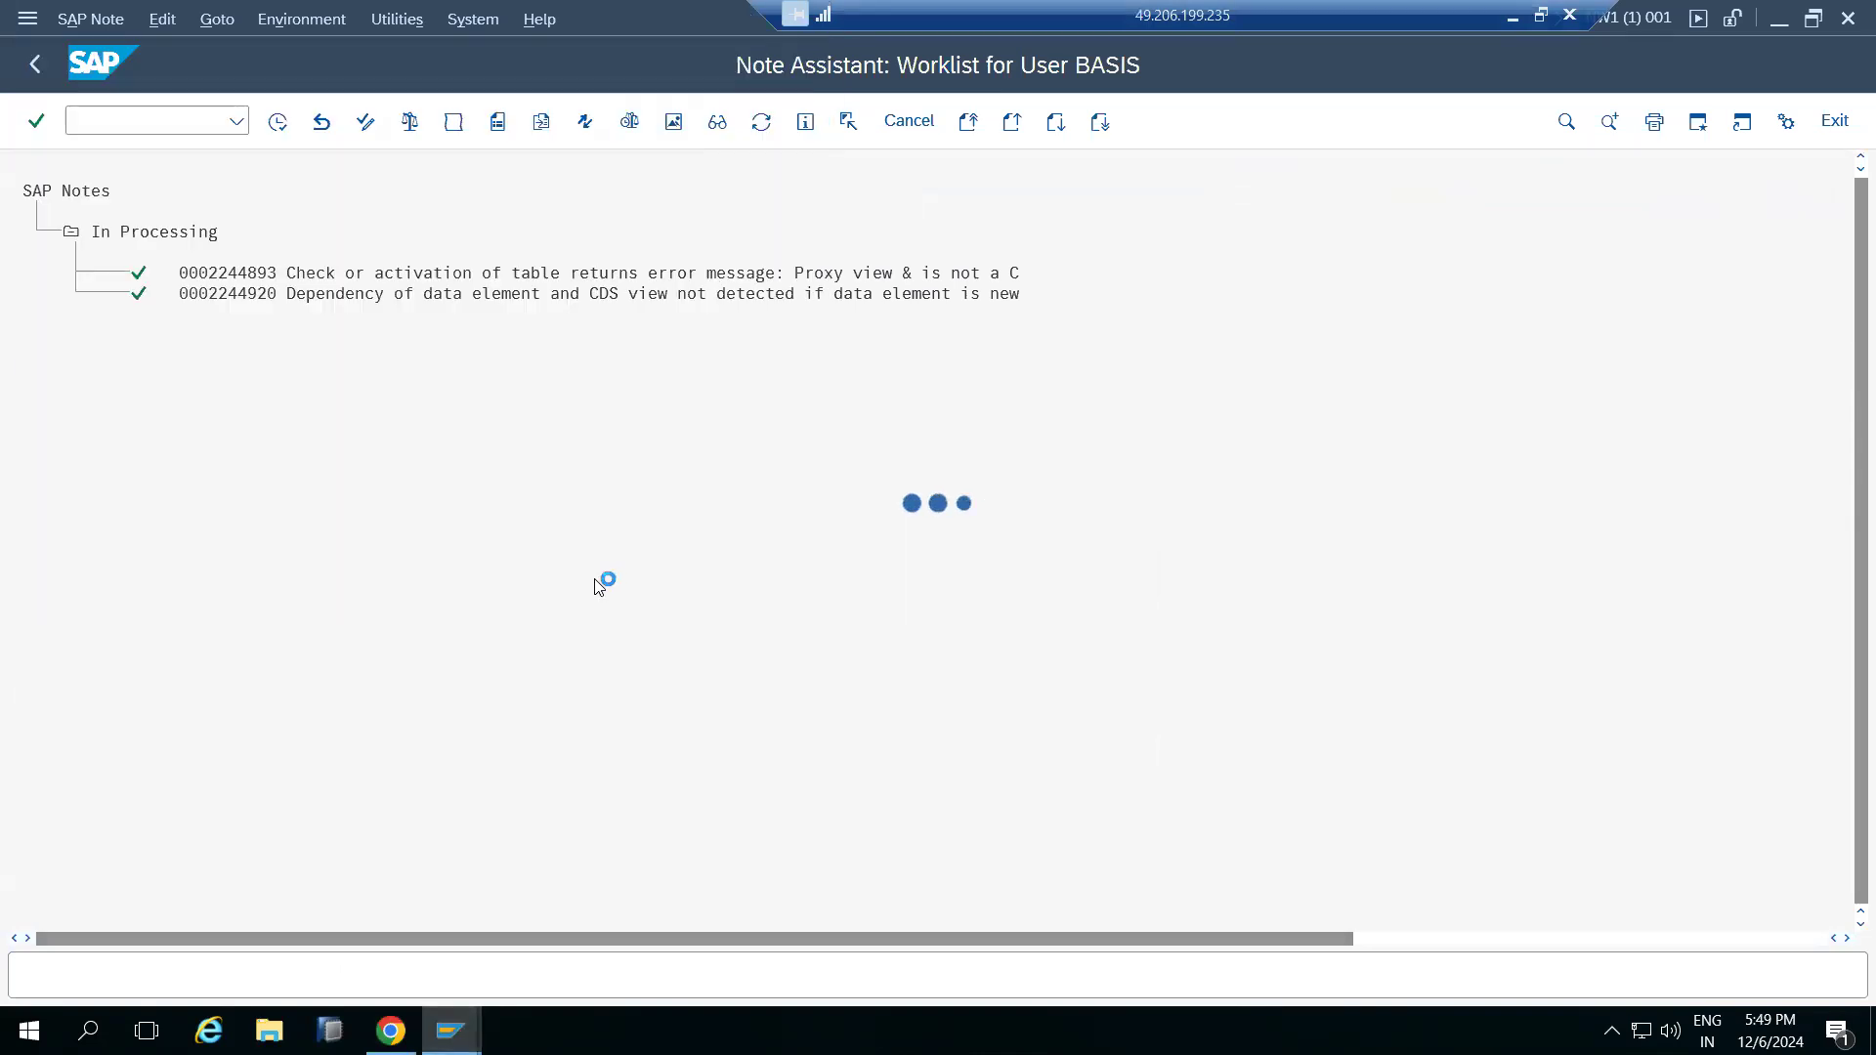
pyautogui.click(228, 28)
pyautogui.click(271, 236)
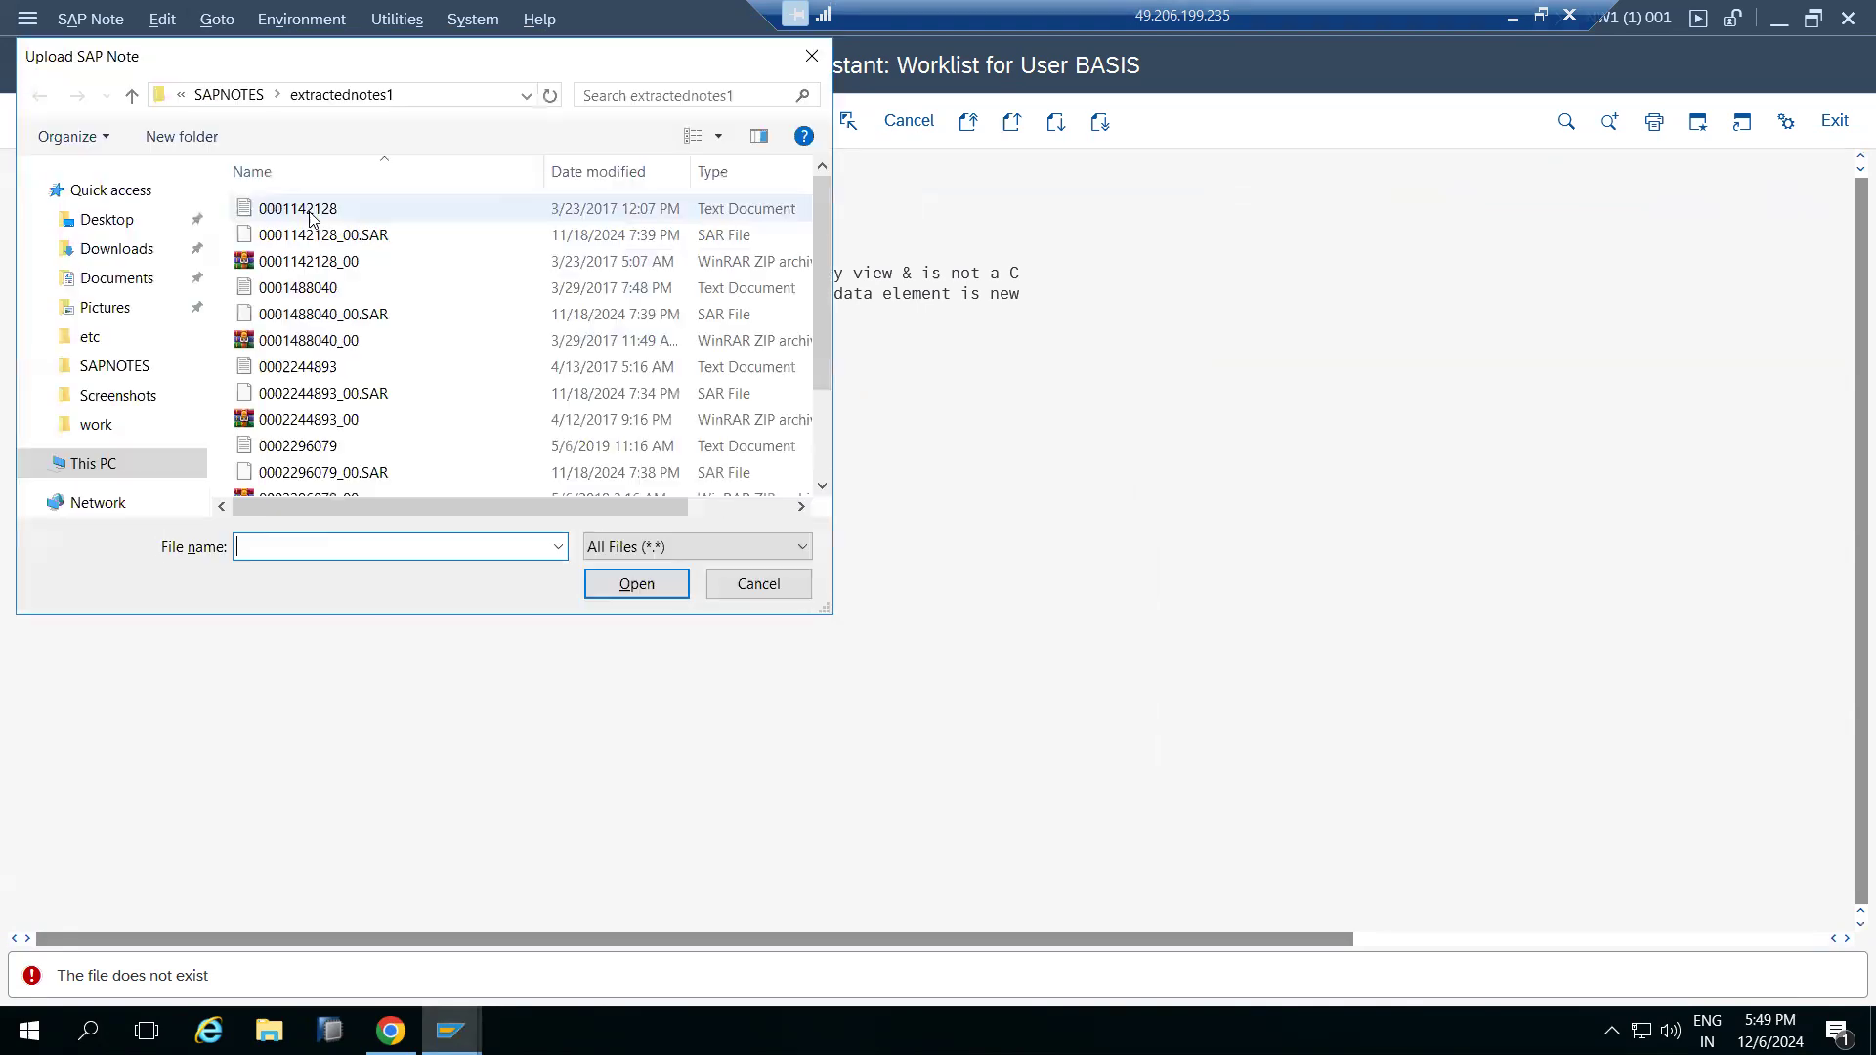
pyautogui.click(227, 94)
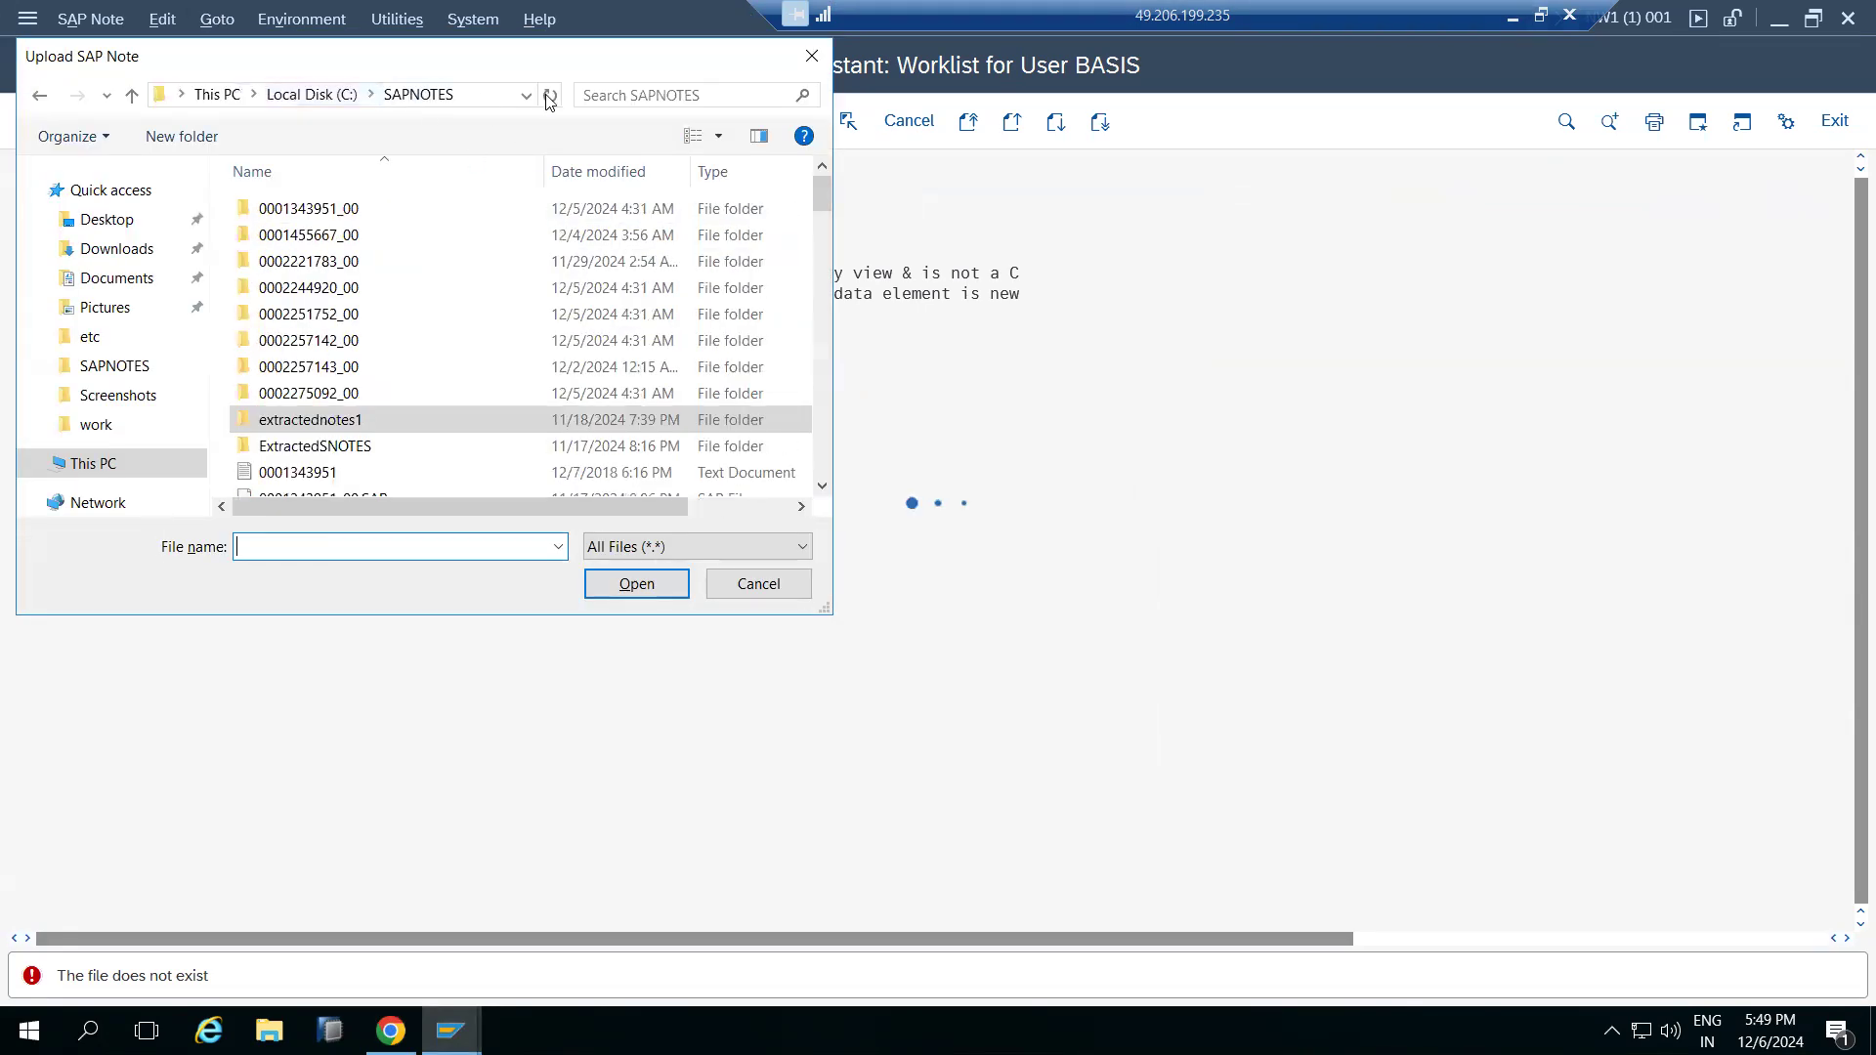
pyautogui.click(610, 90)
pyautogui.hotkey('ctrl', 'v')
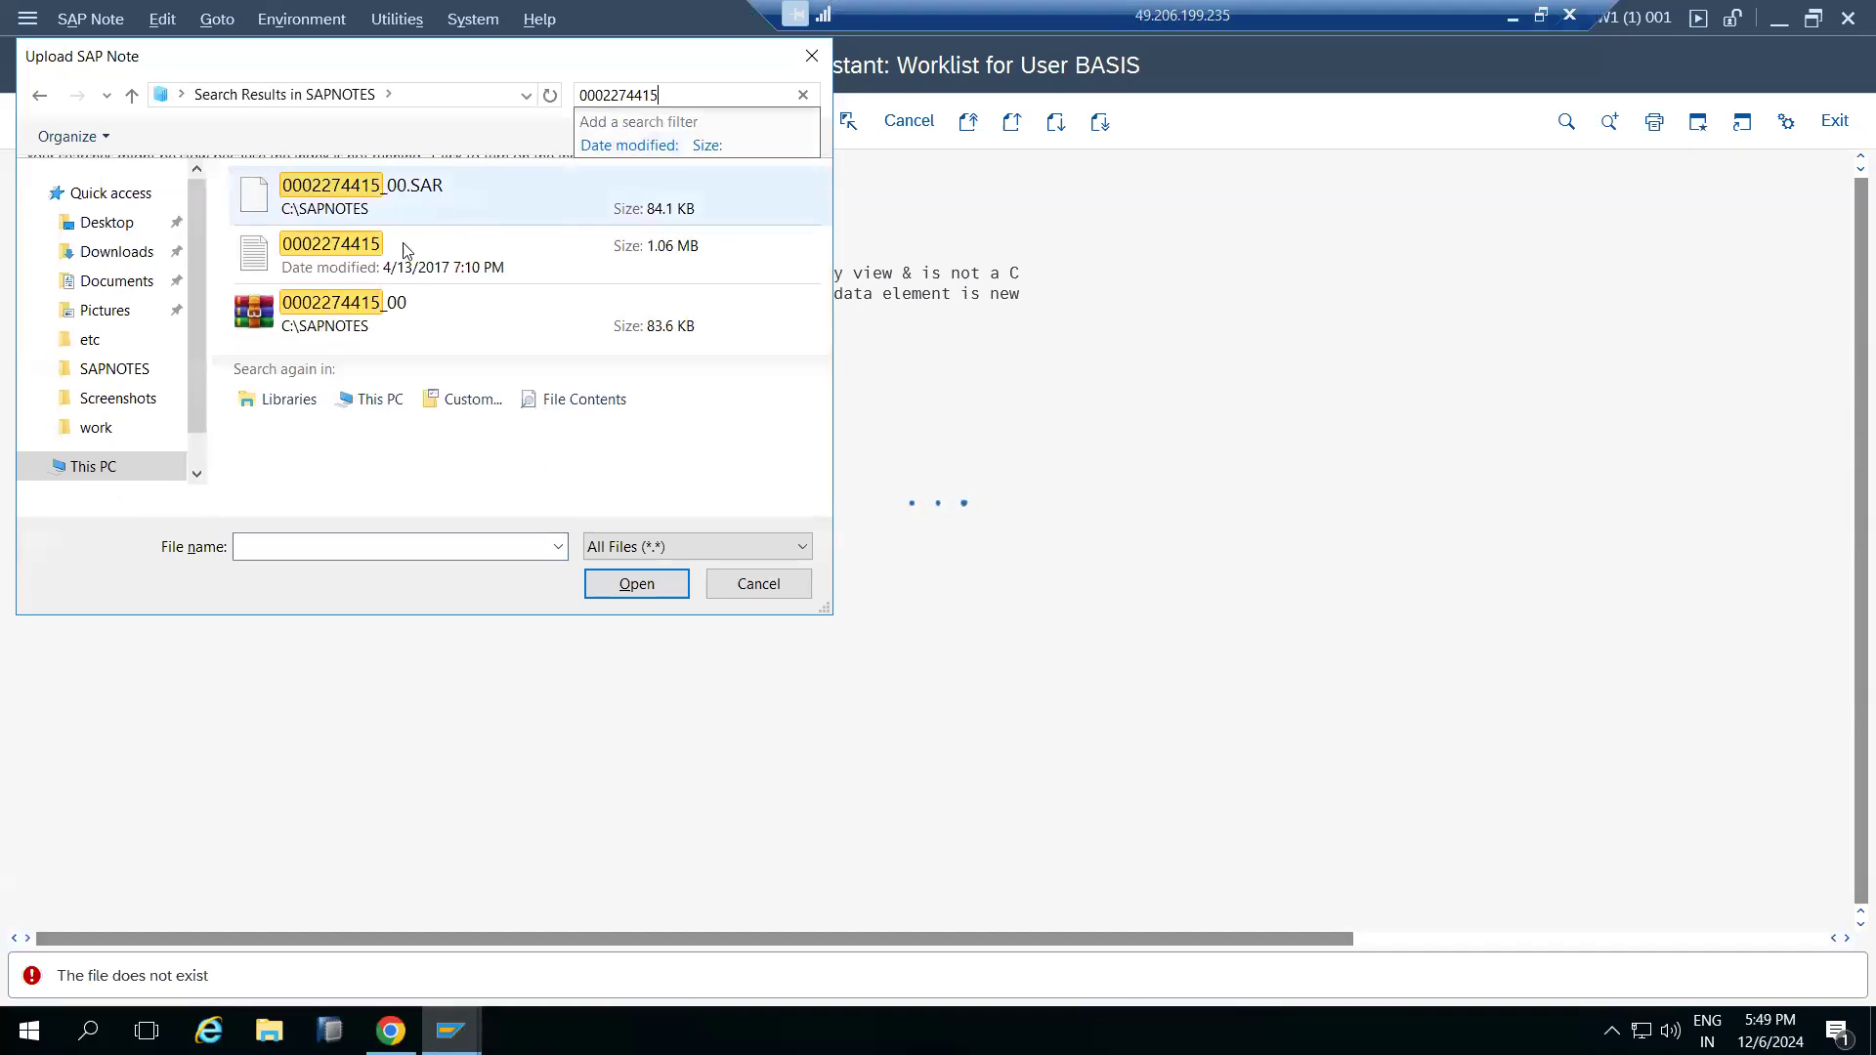
pyautogui.doubleClick(391, 291)
pyautogui.click(616, 572)
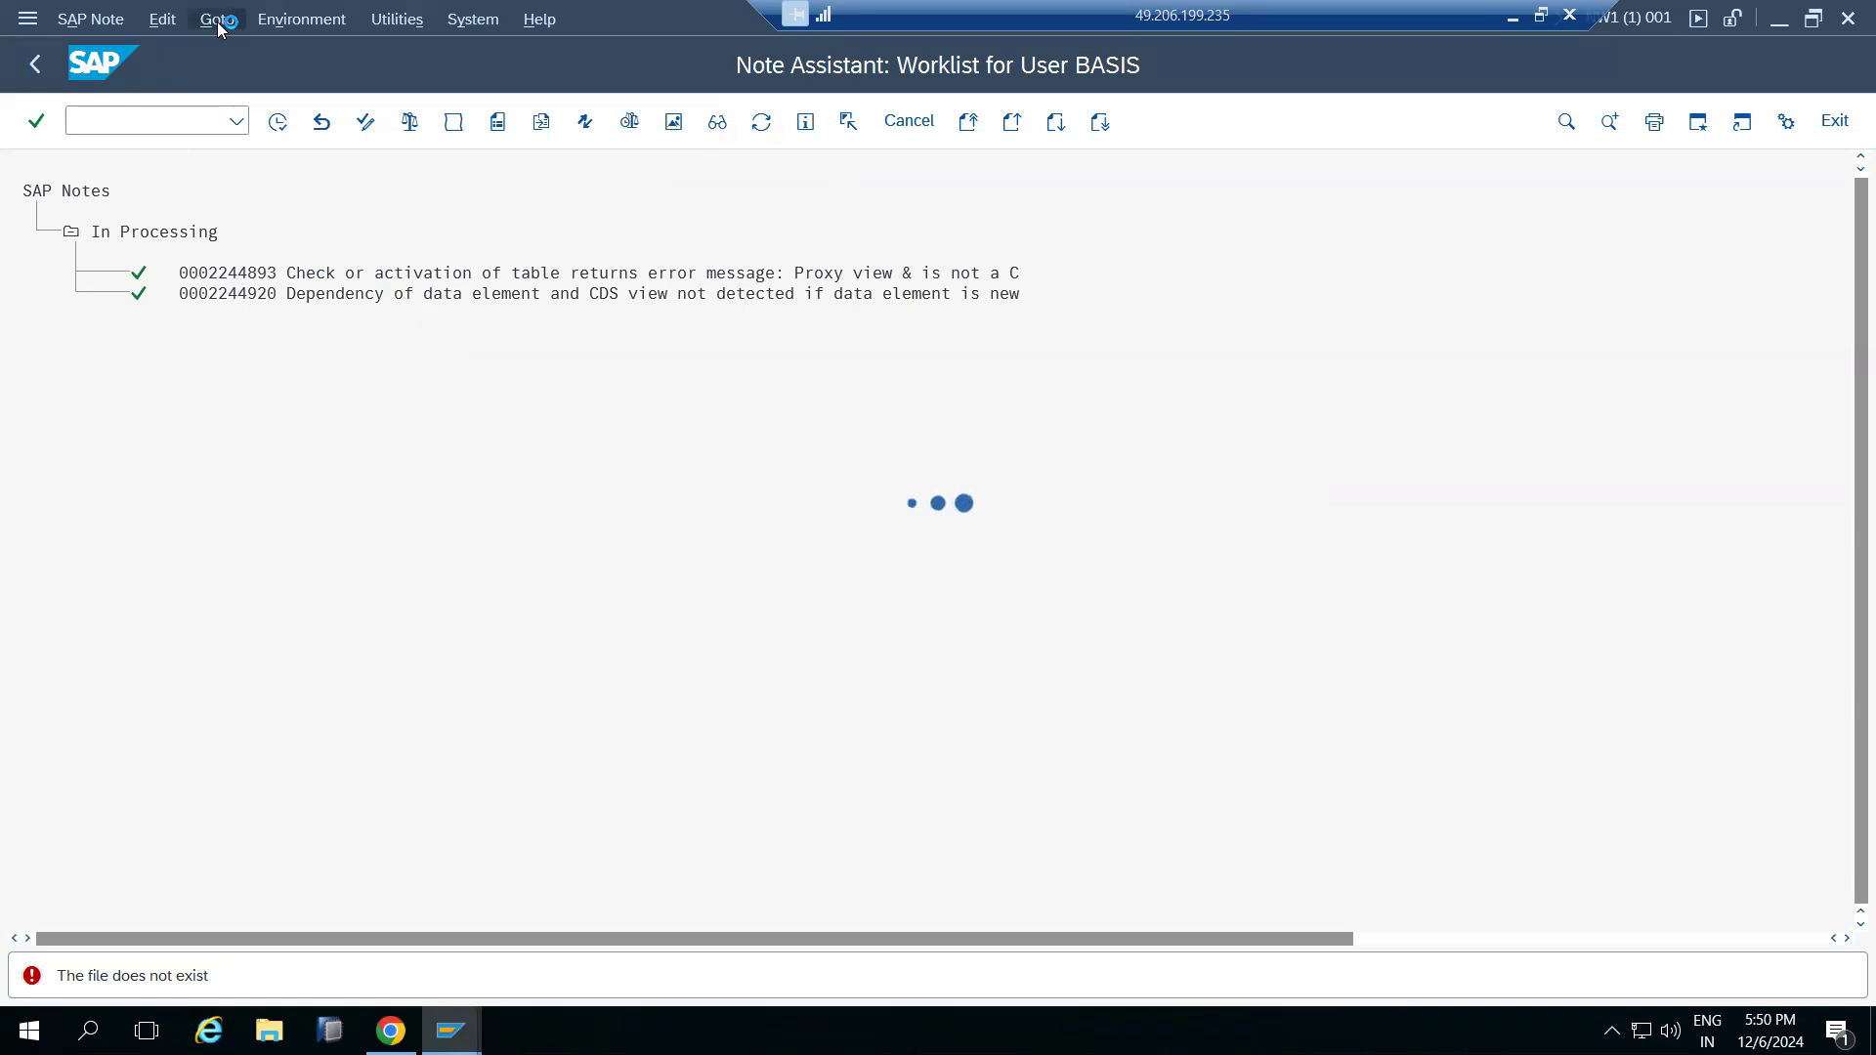
pyautogui.click(220, 275)
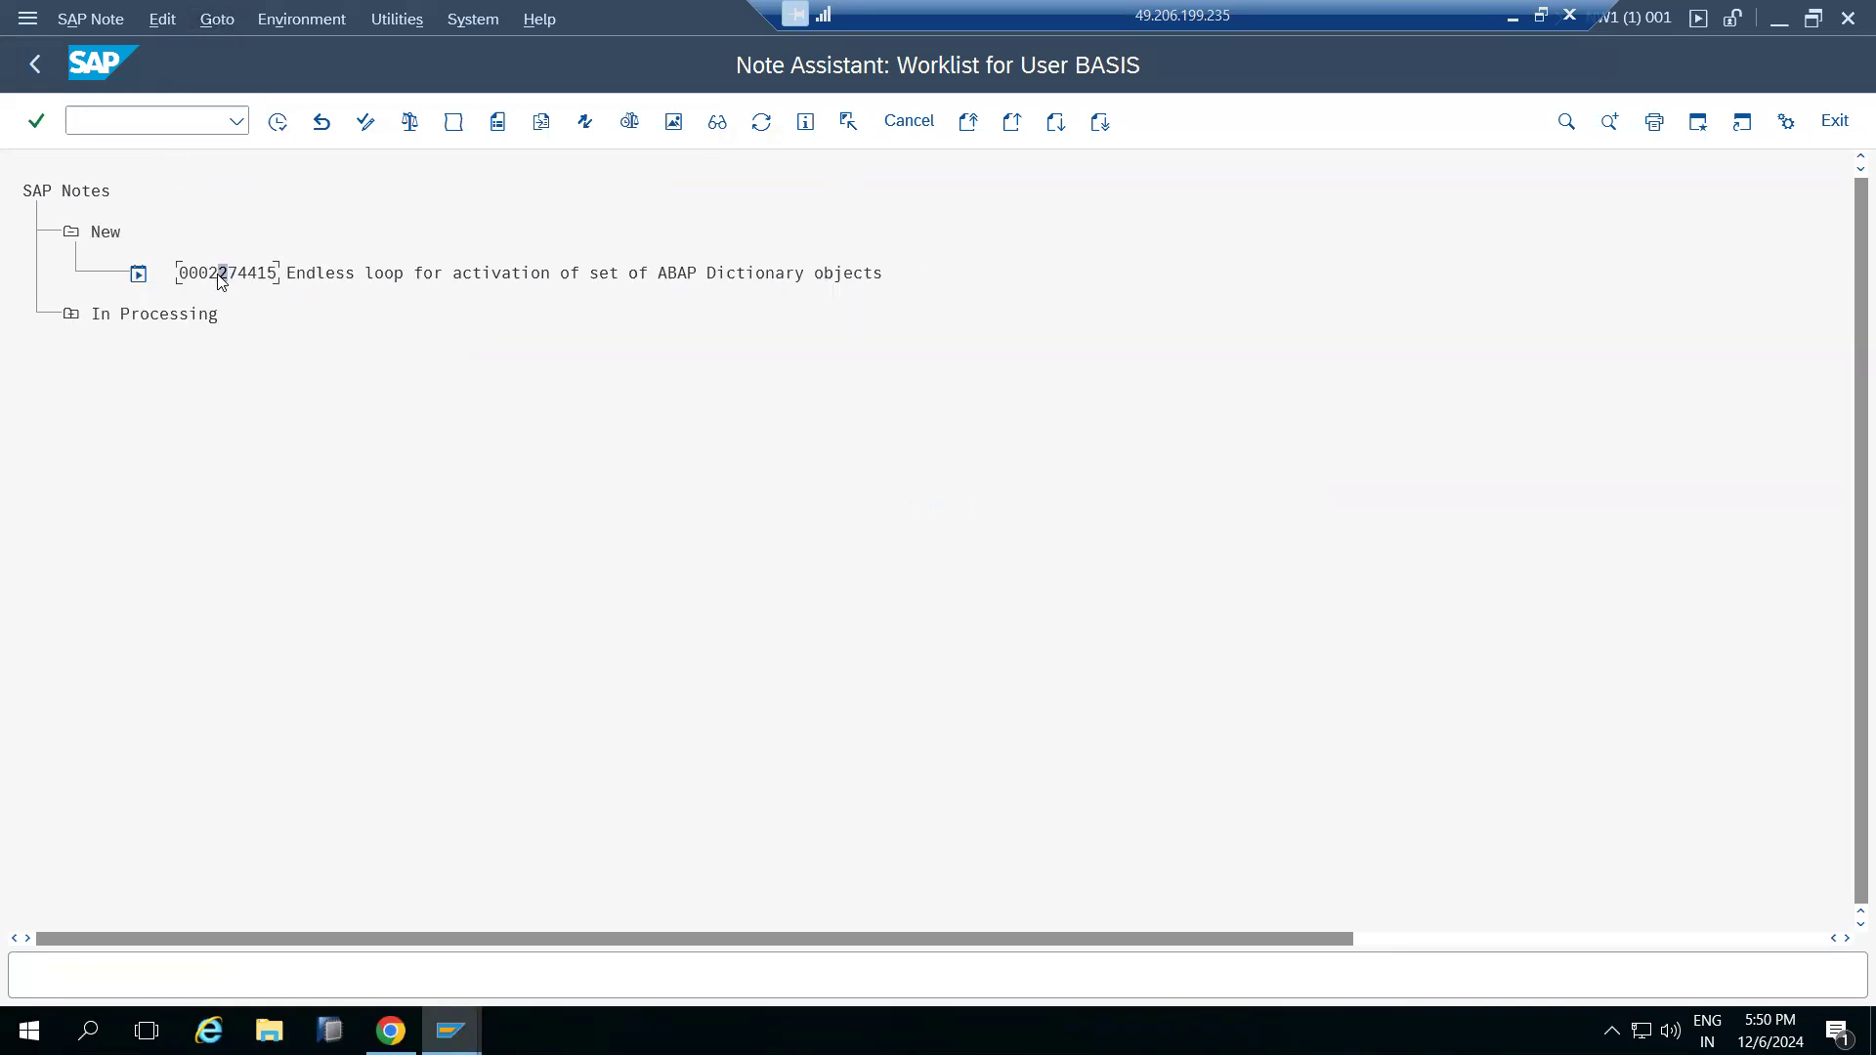
pyautogui.click(278, 121)
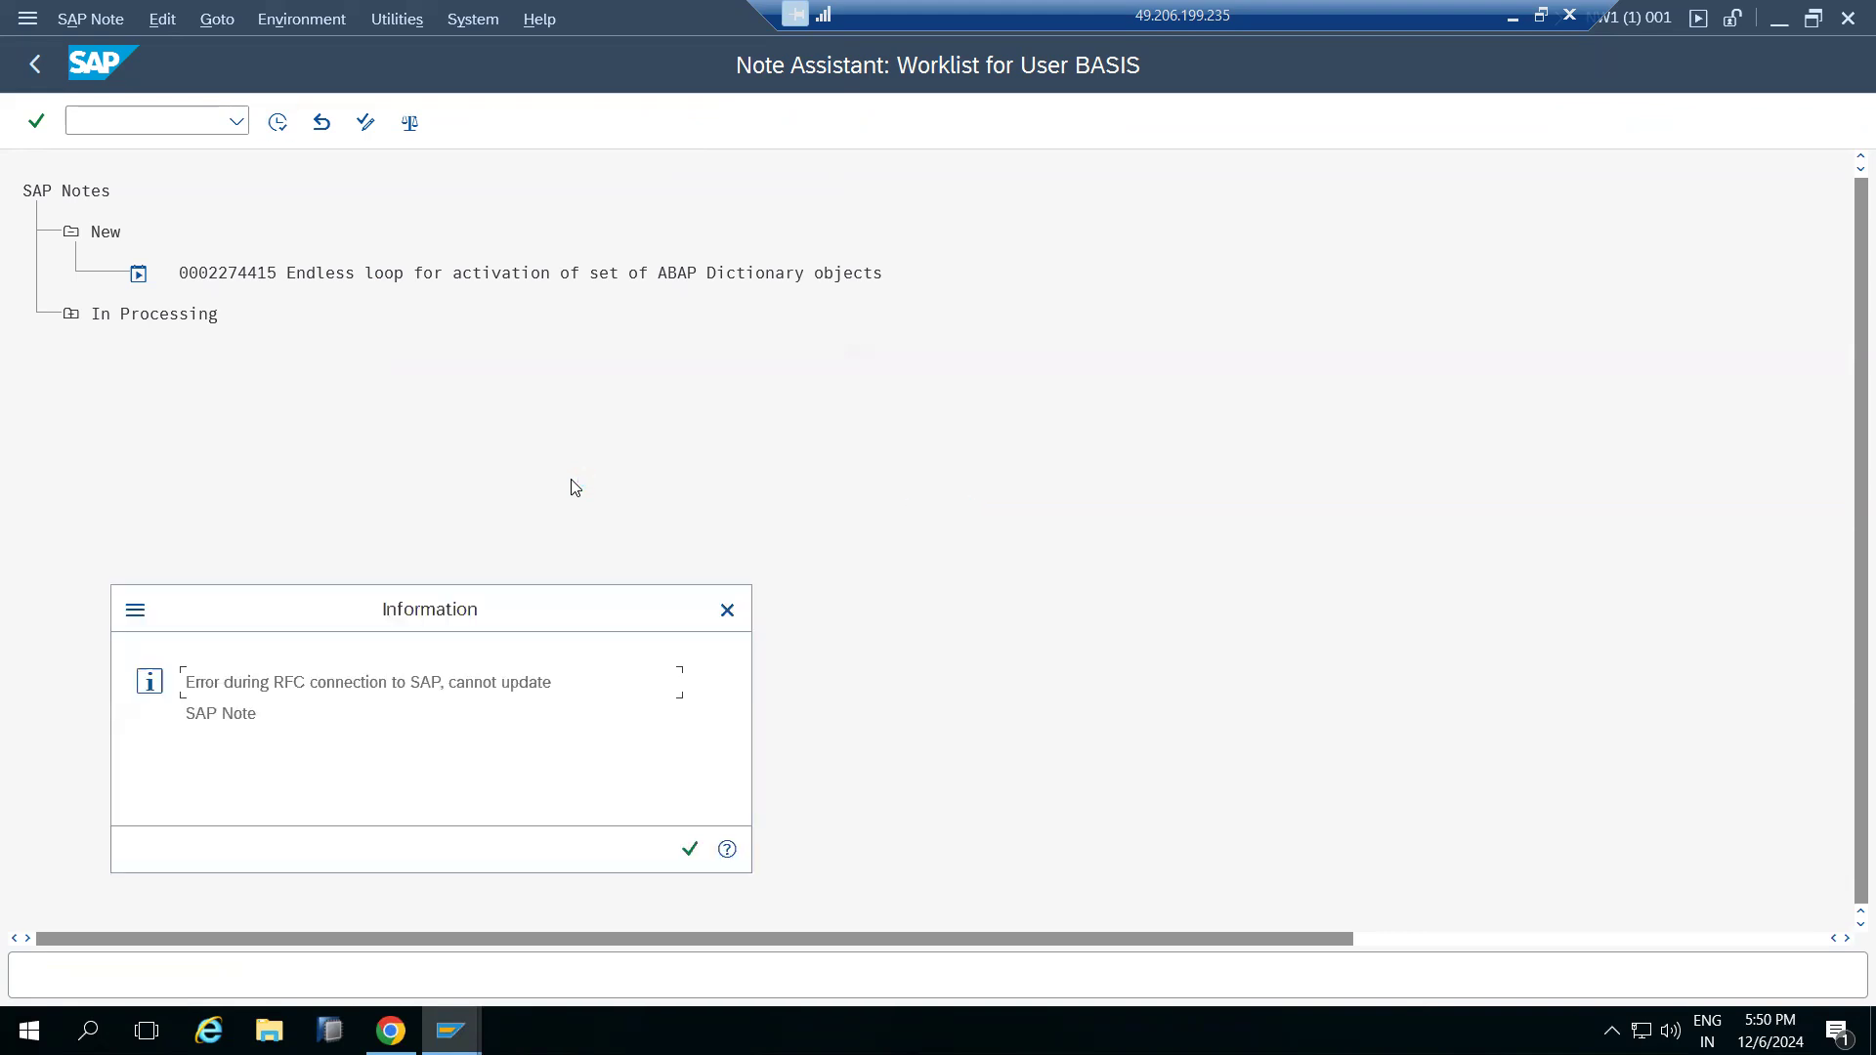
pyautogui.click(690, 850)
pyautogui.click(419, 832)
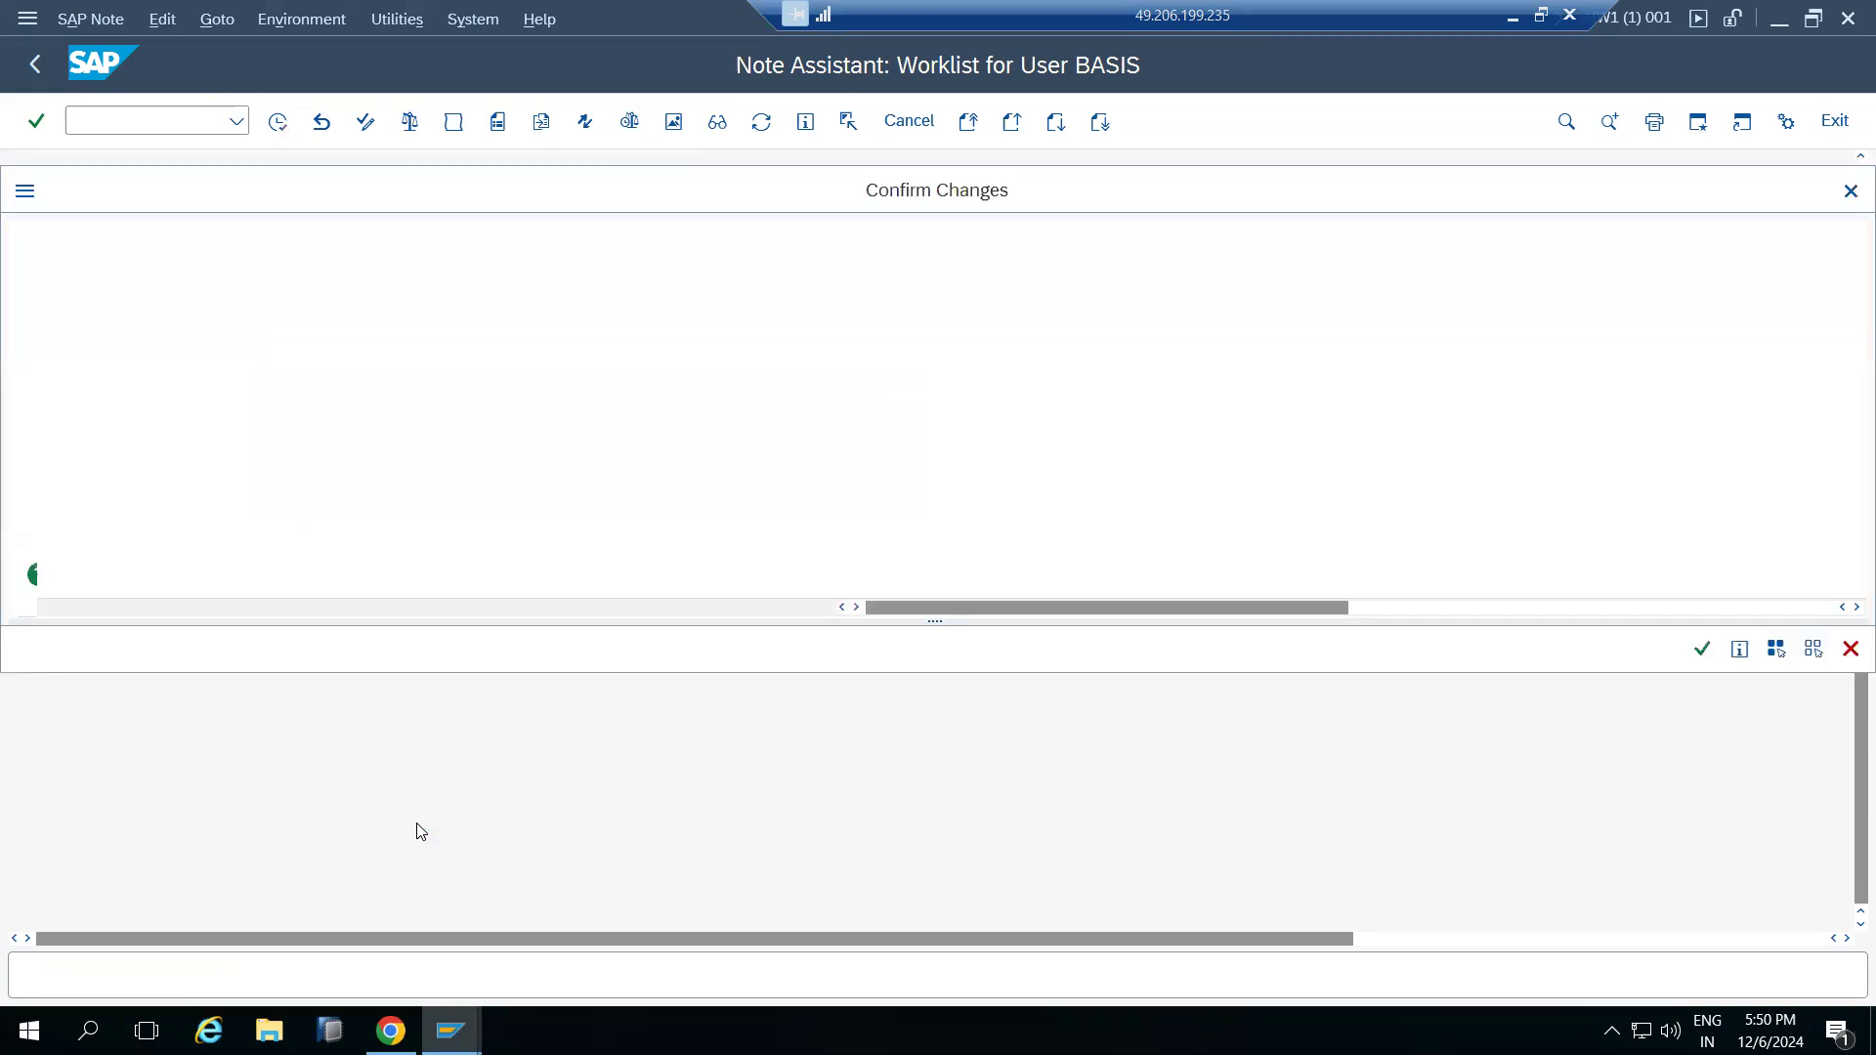
pyautogui.click(1703, 650)
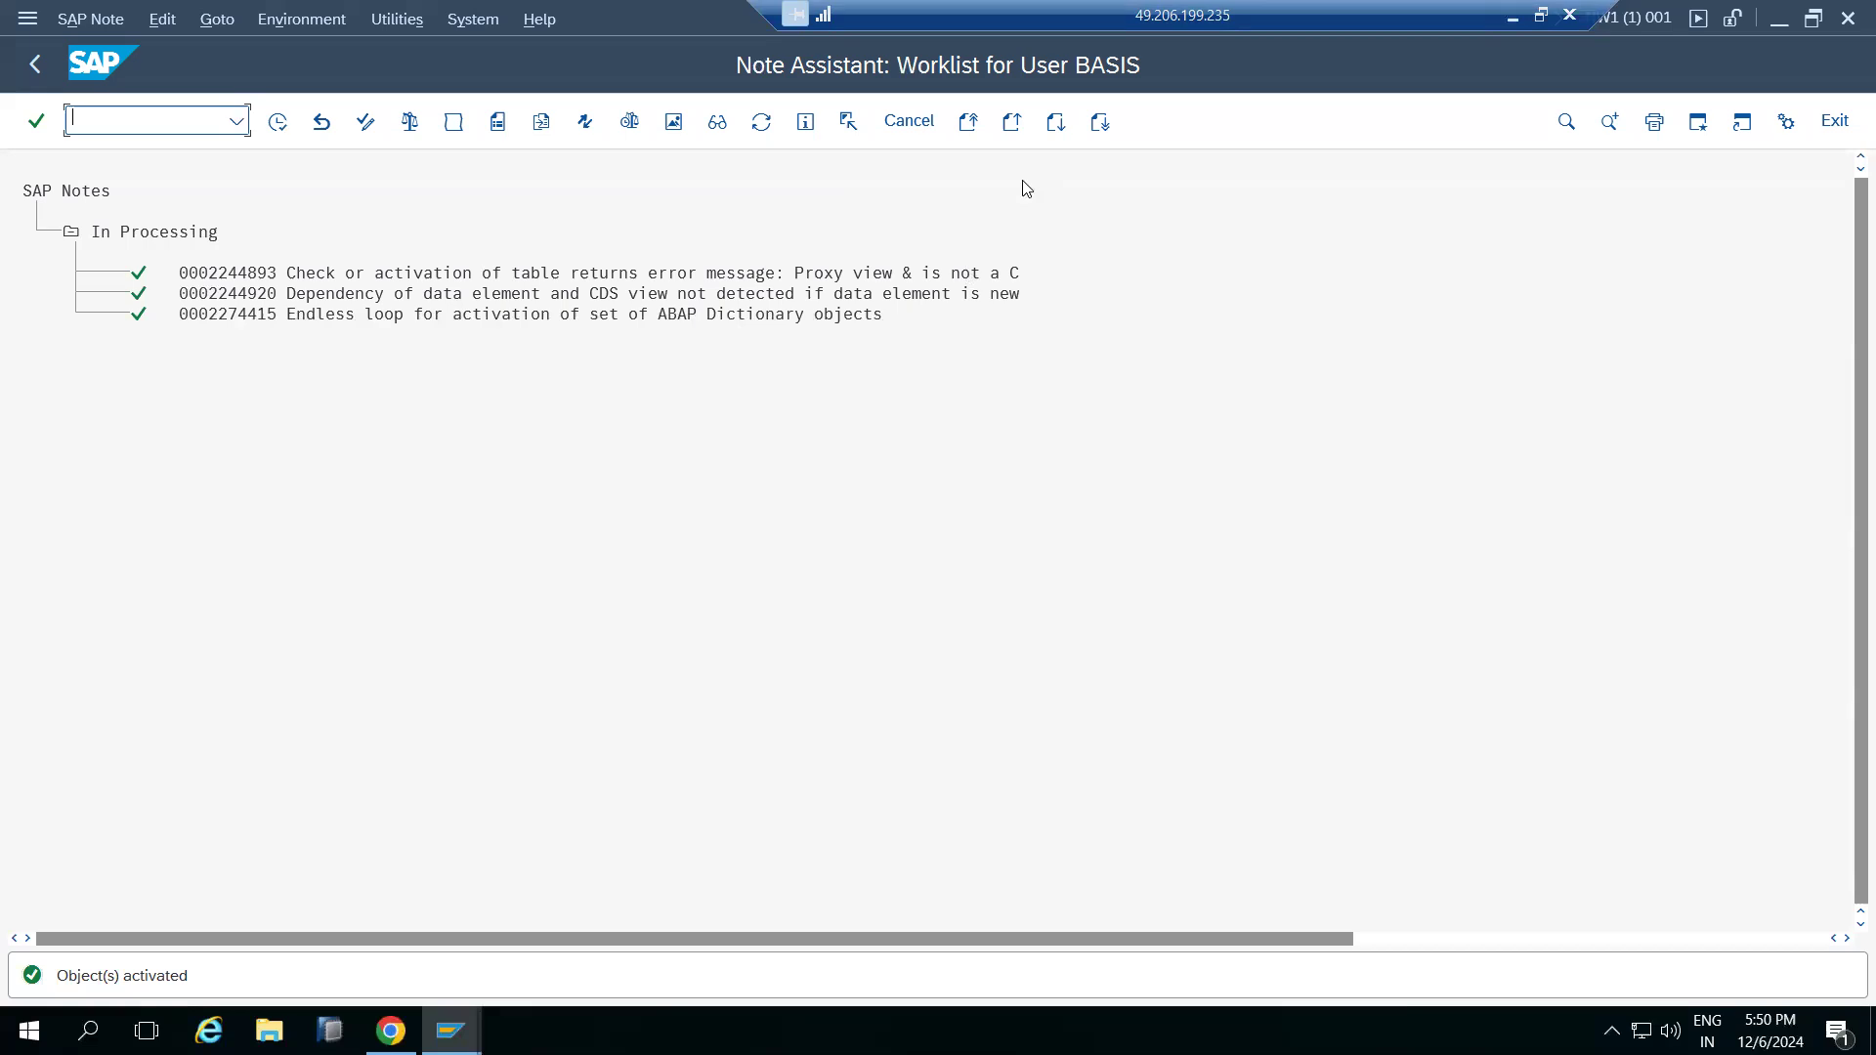
# Continue the SUM configuration phase to rerun the missing SAP Notes check
pyautogui.click(398, 1017)
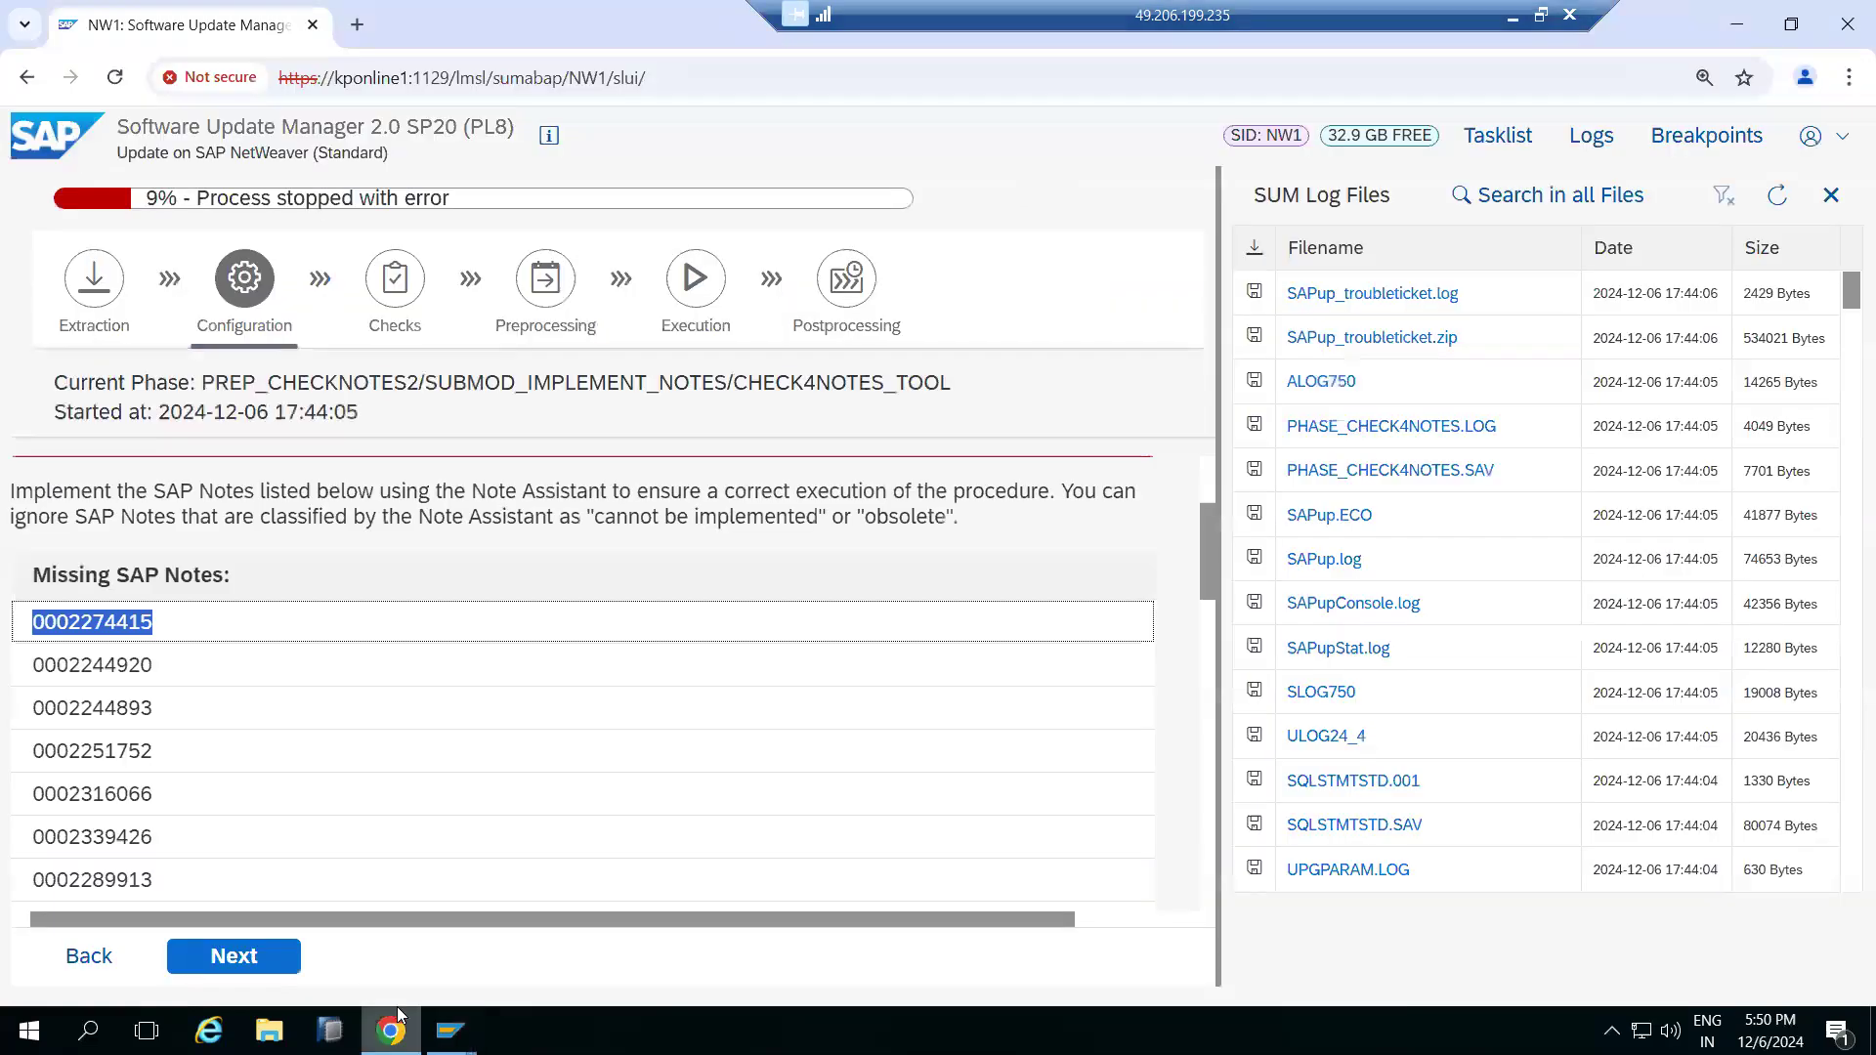
pyautogui.scroll(-5, 290, 629)
pyautogui.scroll(-3, 290, 629)
pyautogui.scroll(10, 290, 628)
pyautogui.scroll(-1, 290, 619)
pyautogui.click(232, 955)
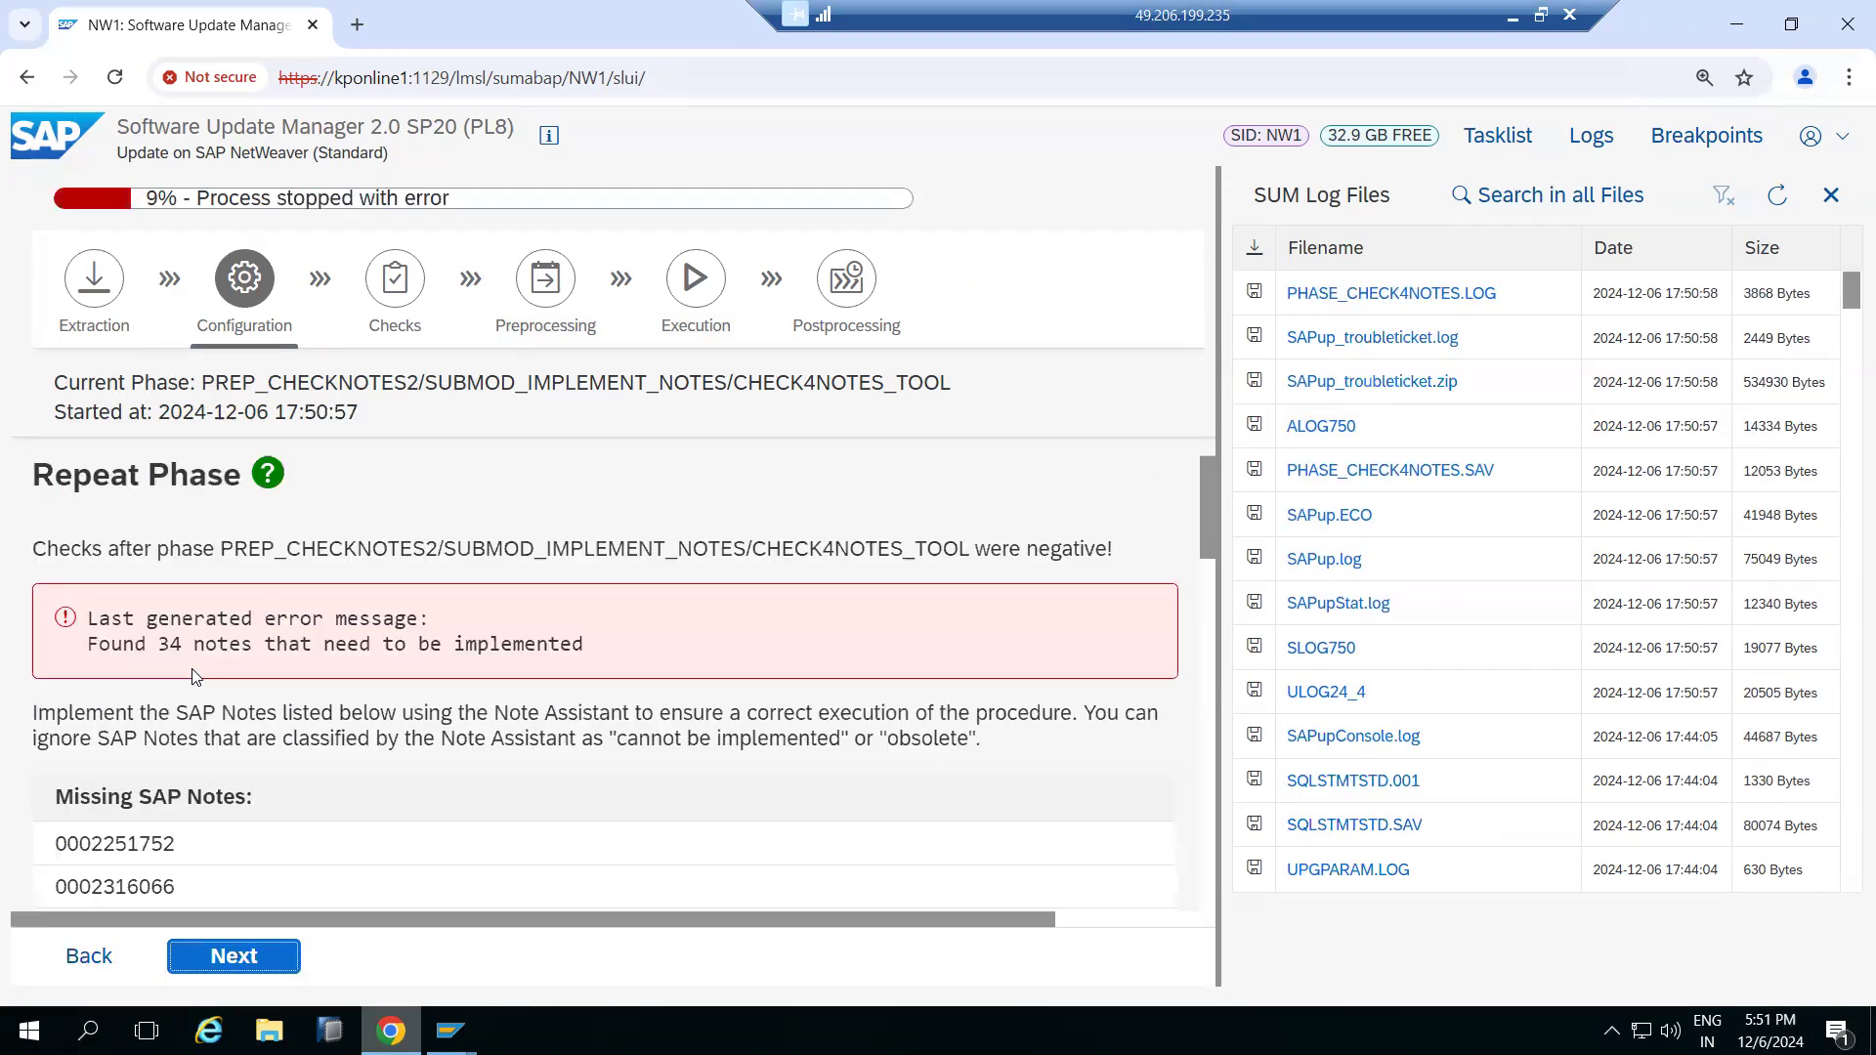
# Review the error message and the remaining Missing SAP Notes list on the SUM repeat-phase page
pyautogui.moveTo(159, 647); pyautogui.dragTo(235, 644)
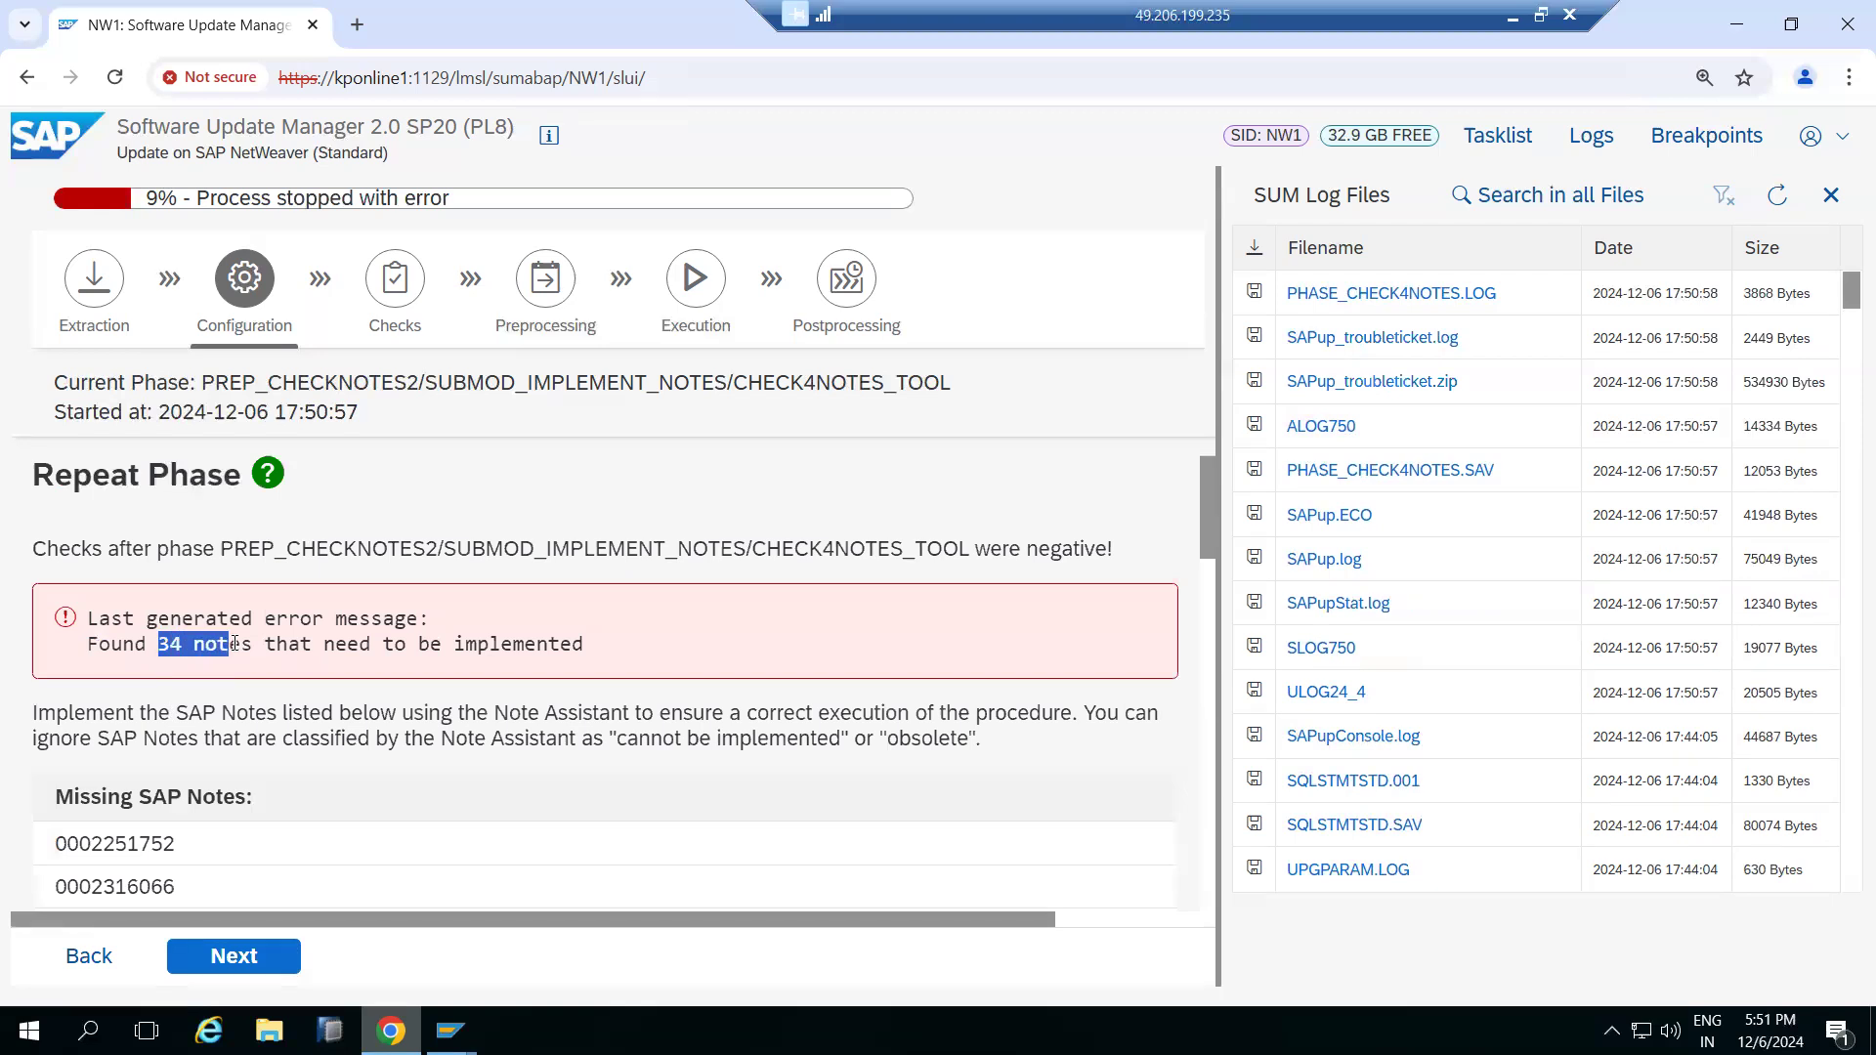
pyautogui.scroll(-1, 178, 714)
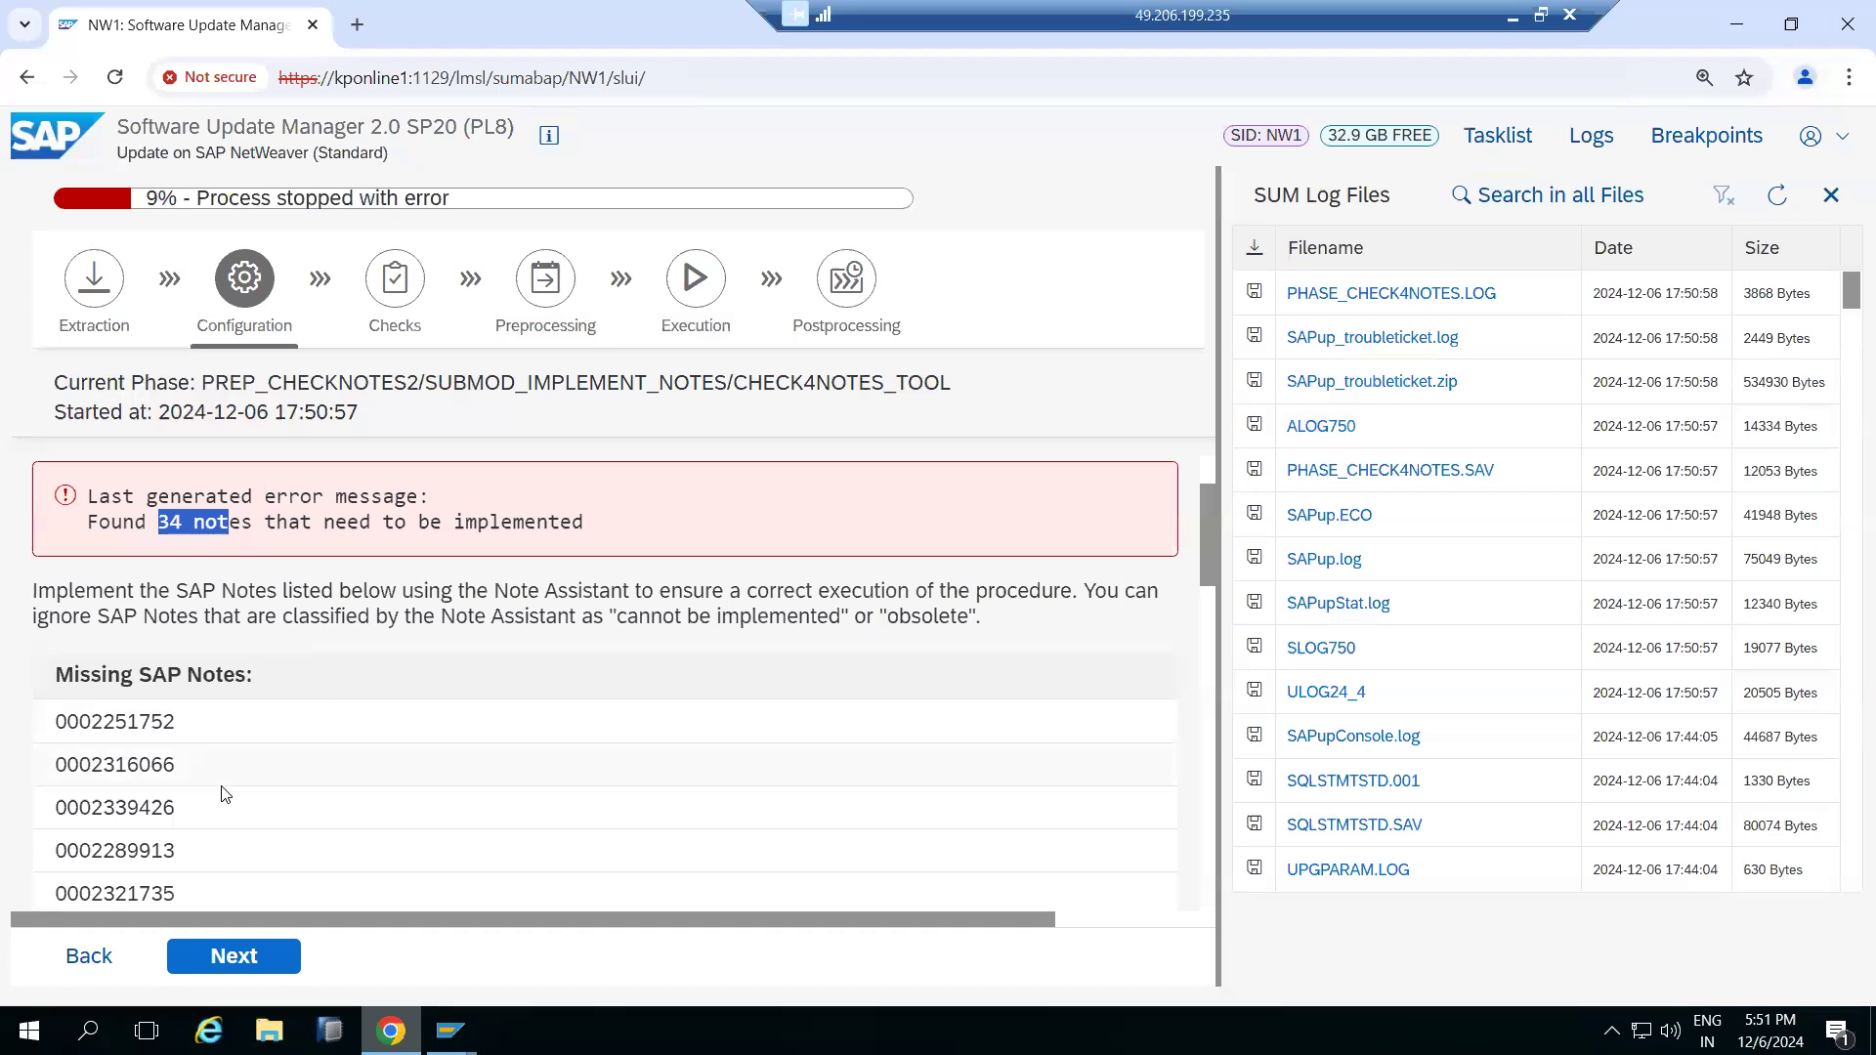
pyautogui.moveTo(46, 723); pyautogui.dragTo(221, 706)
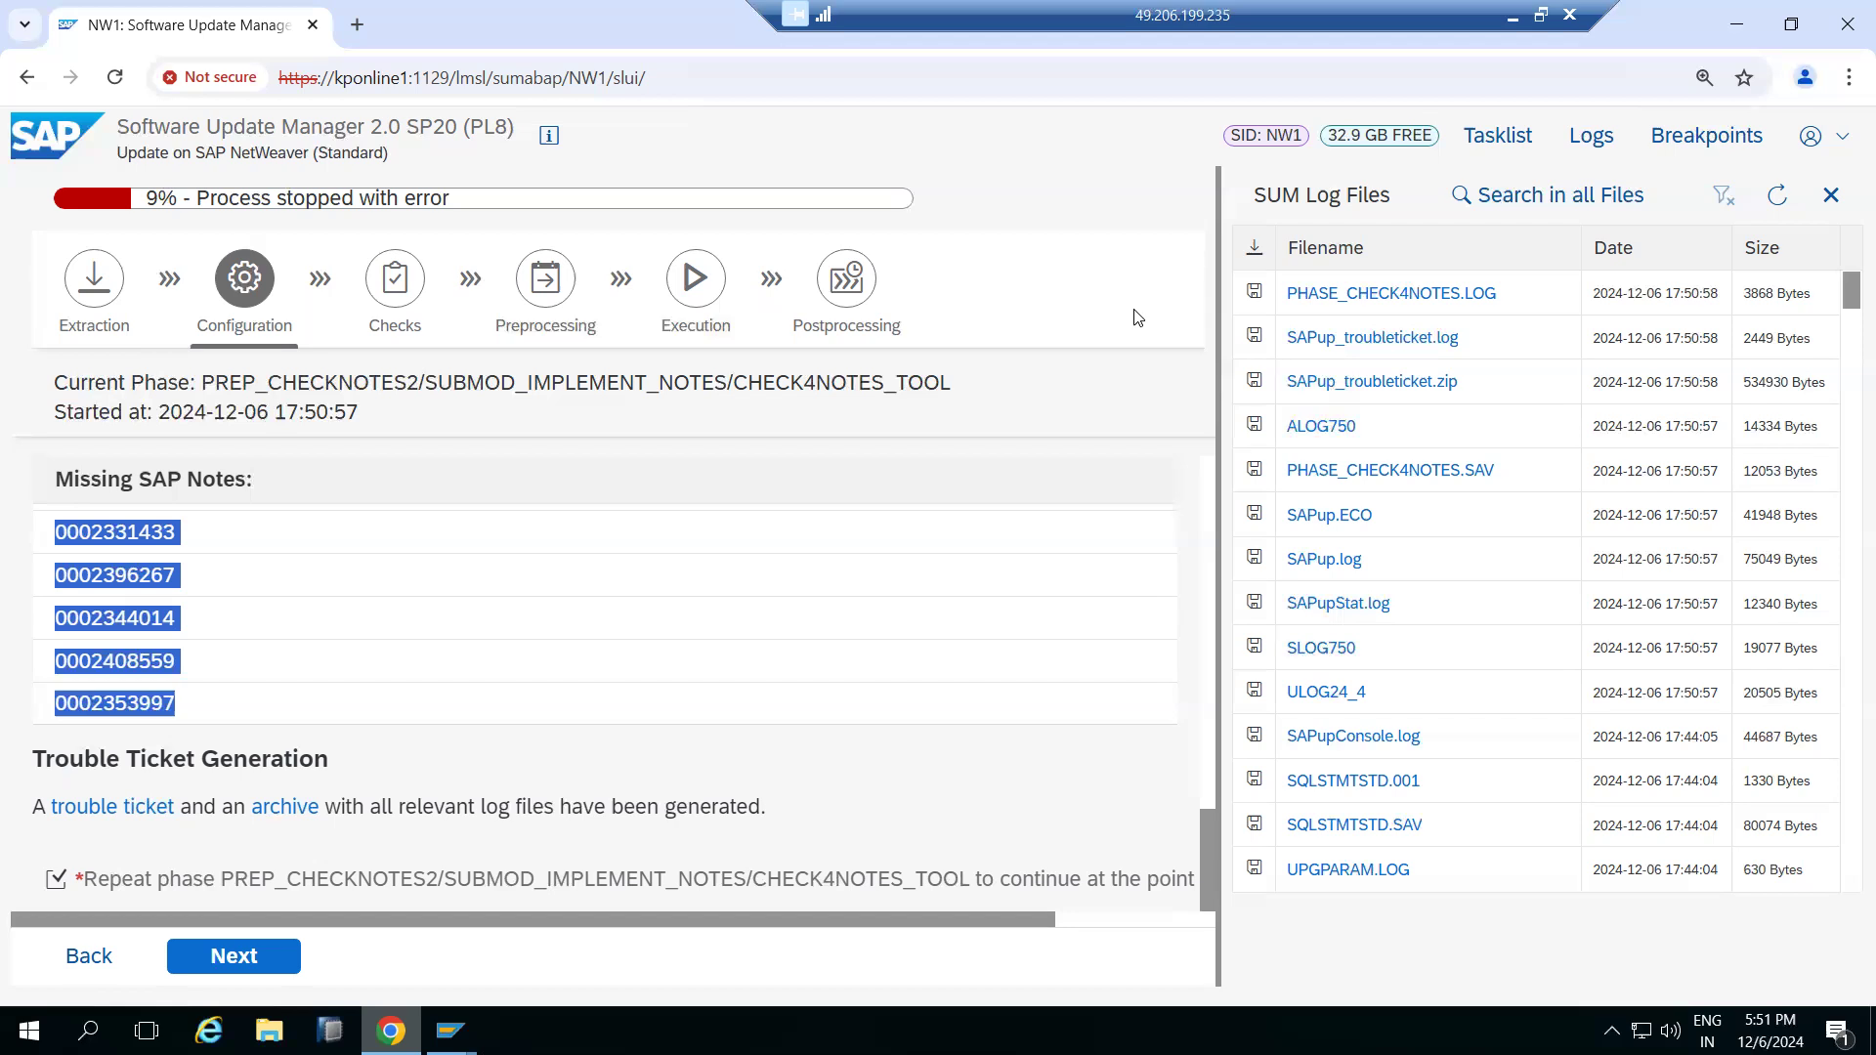
# Exit the Note Assistant back to SAP Easy Access, declining the log-off
pyautogui.hotkey('alt', 'Tab')
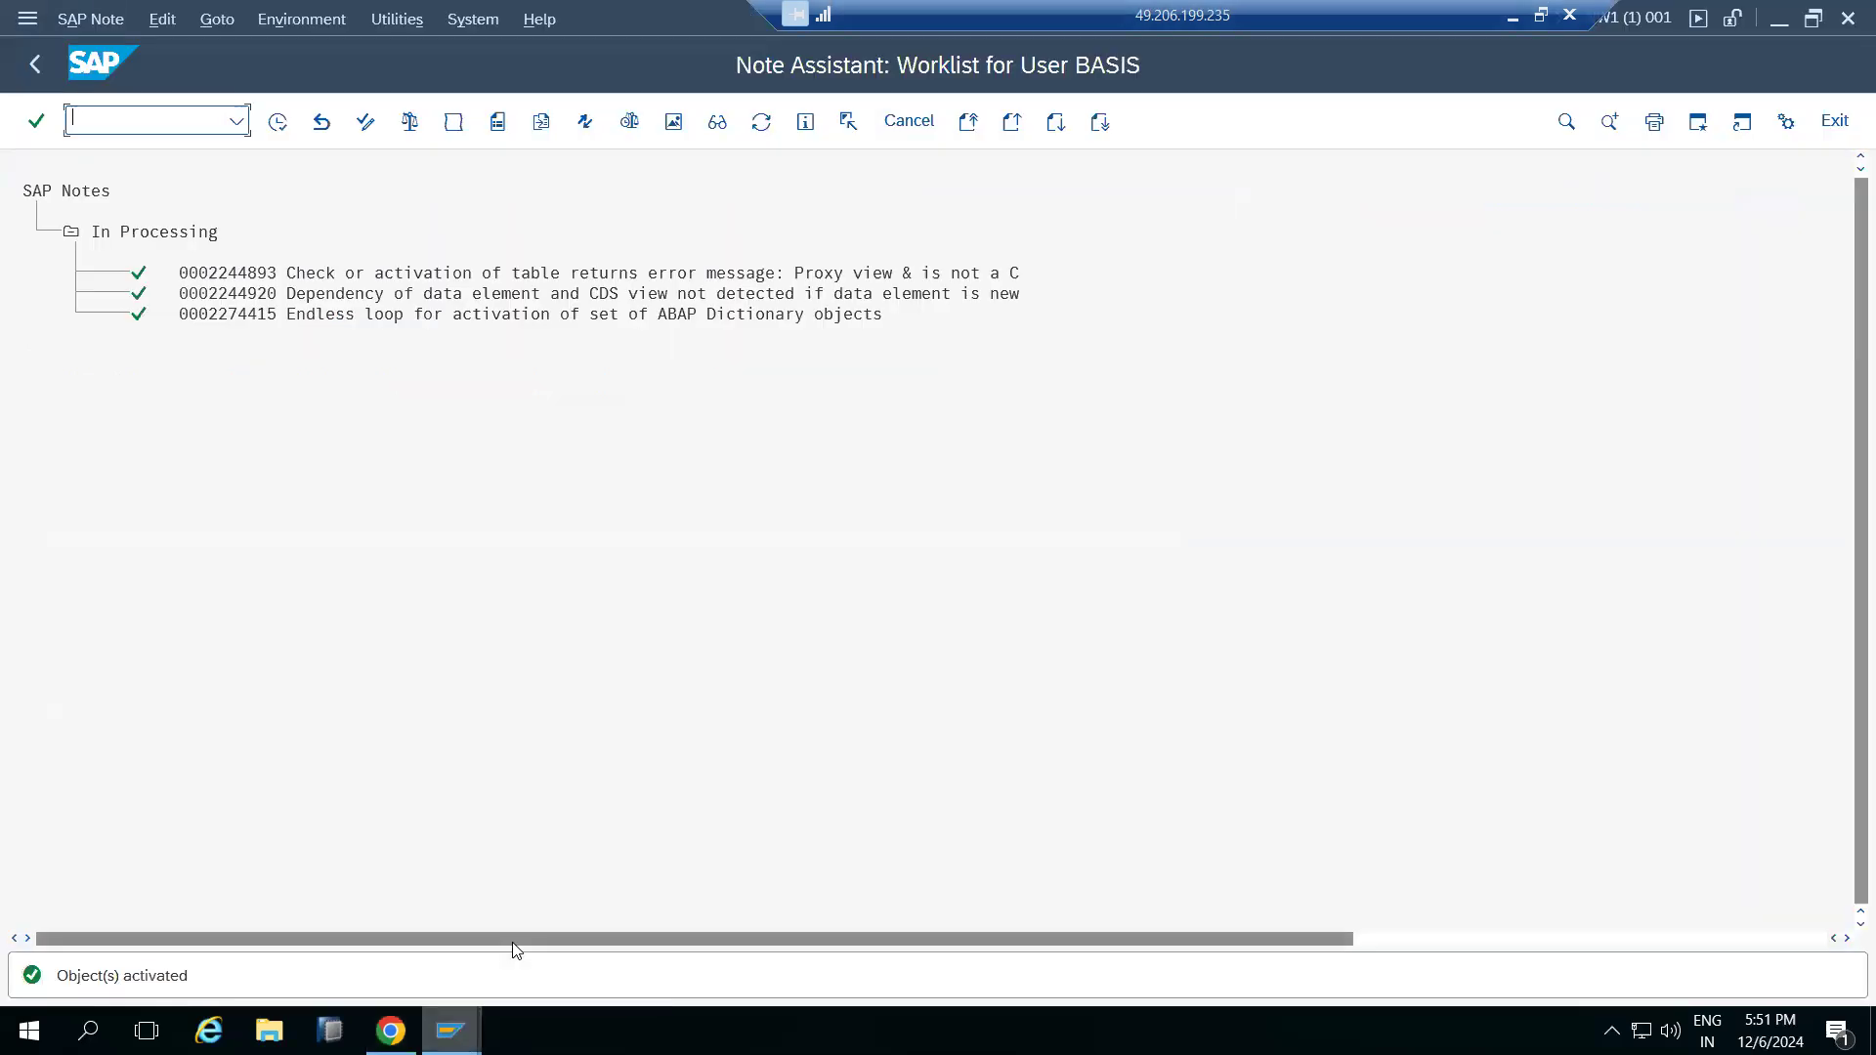
pyautogui.click(1835, 120)
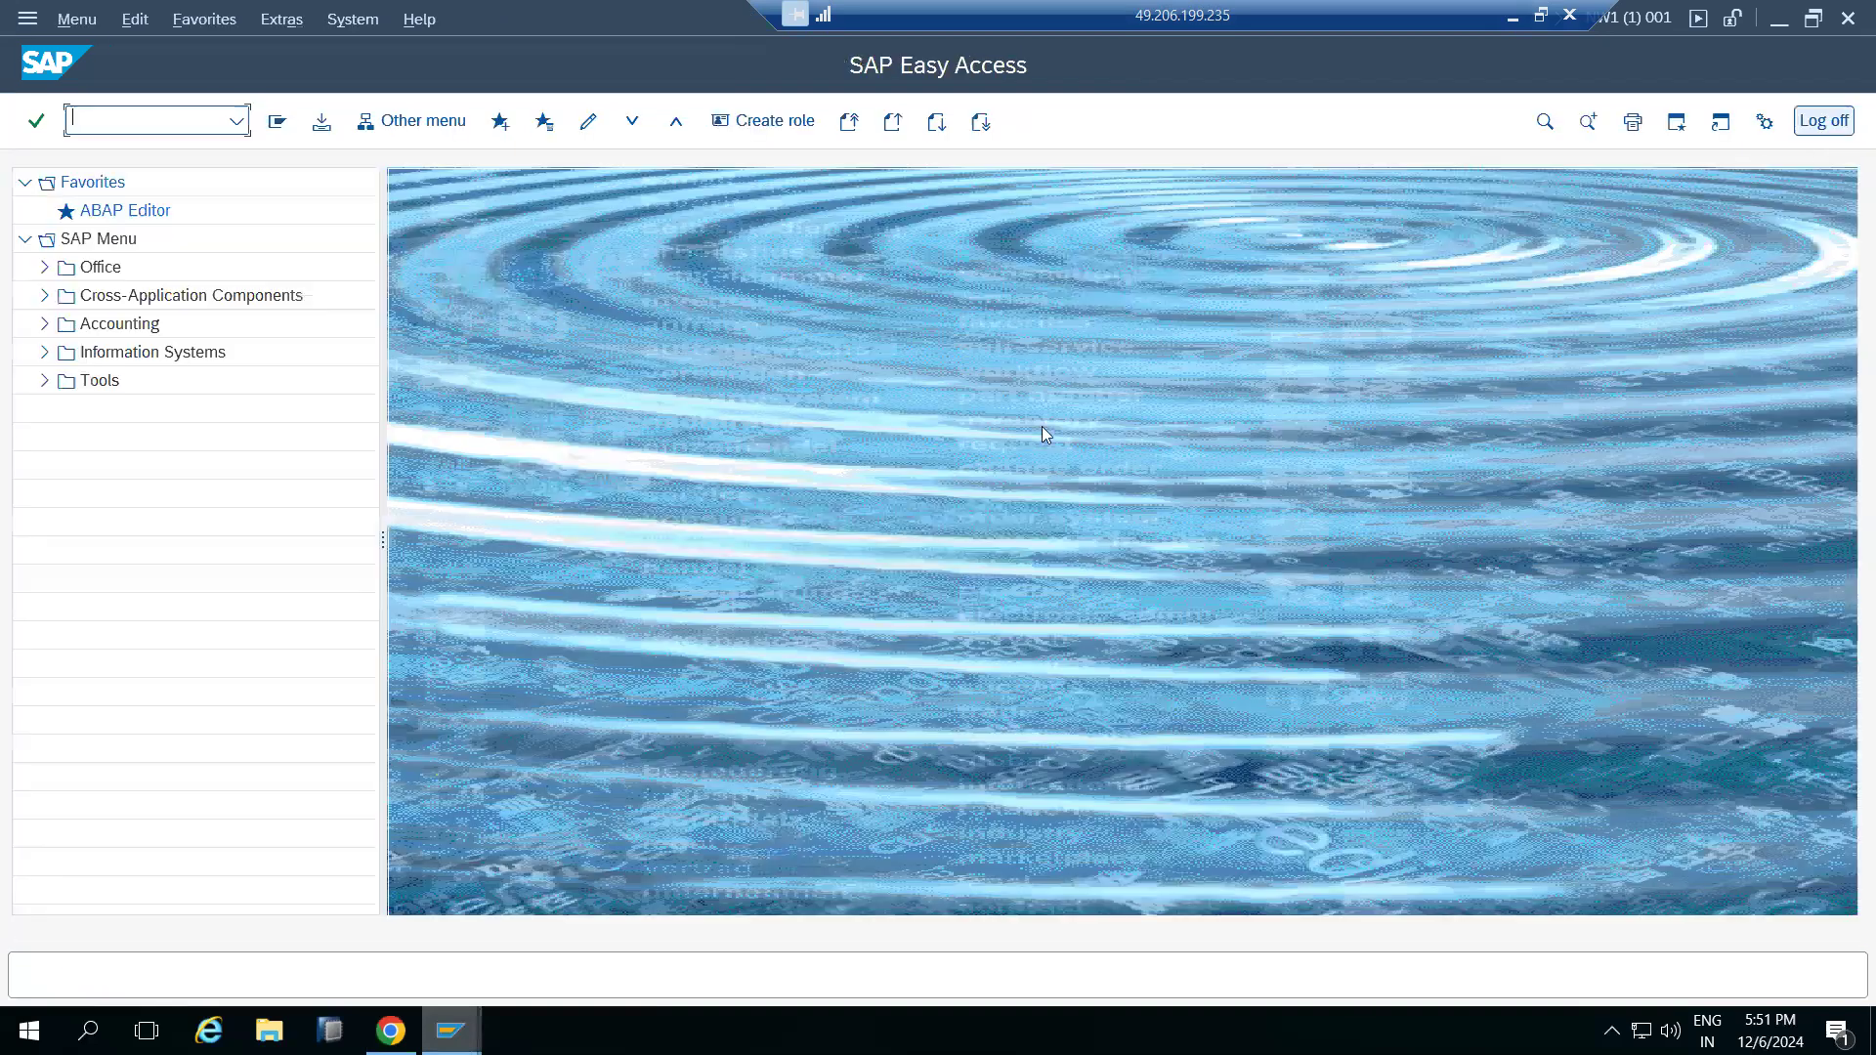
pyautogui.click(1823, 120)
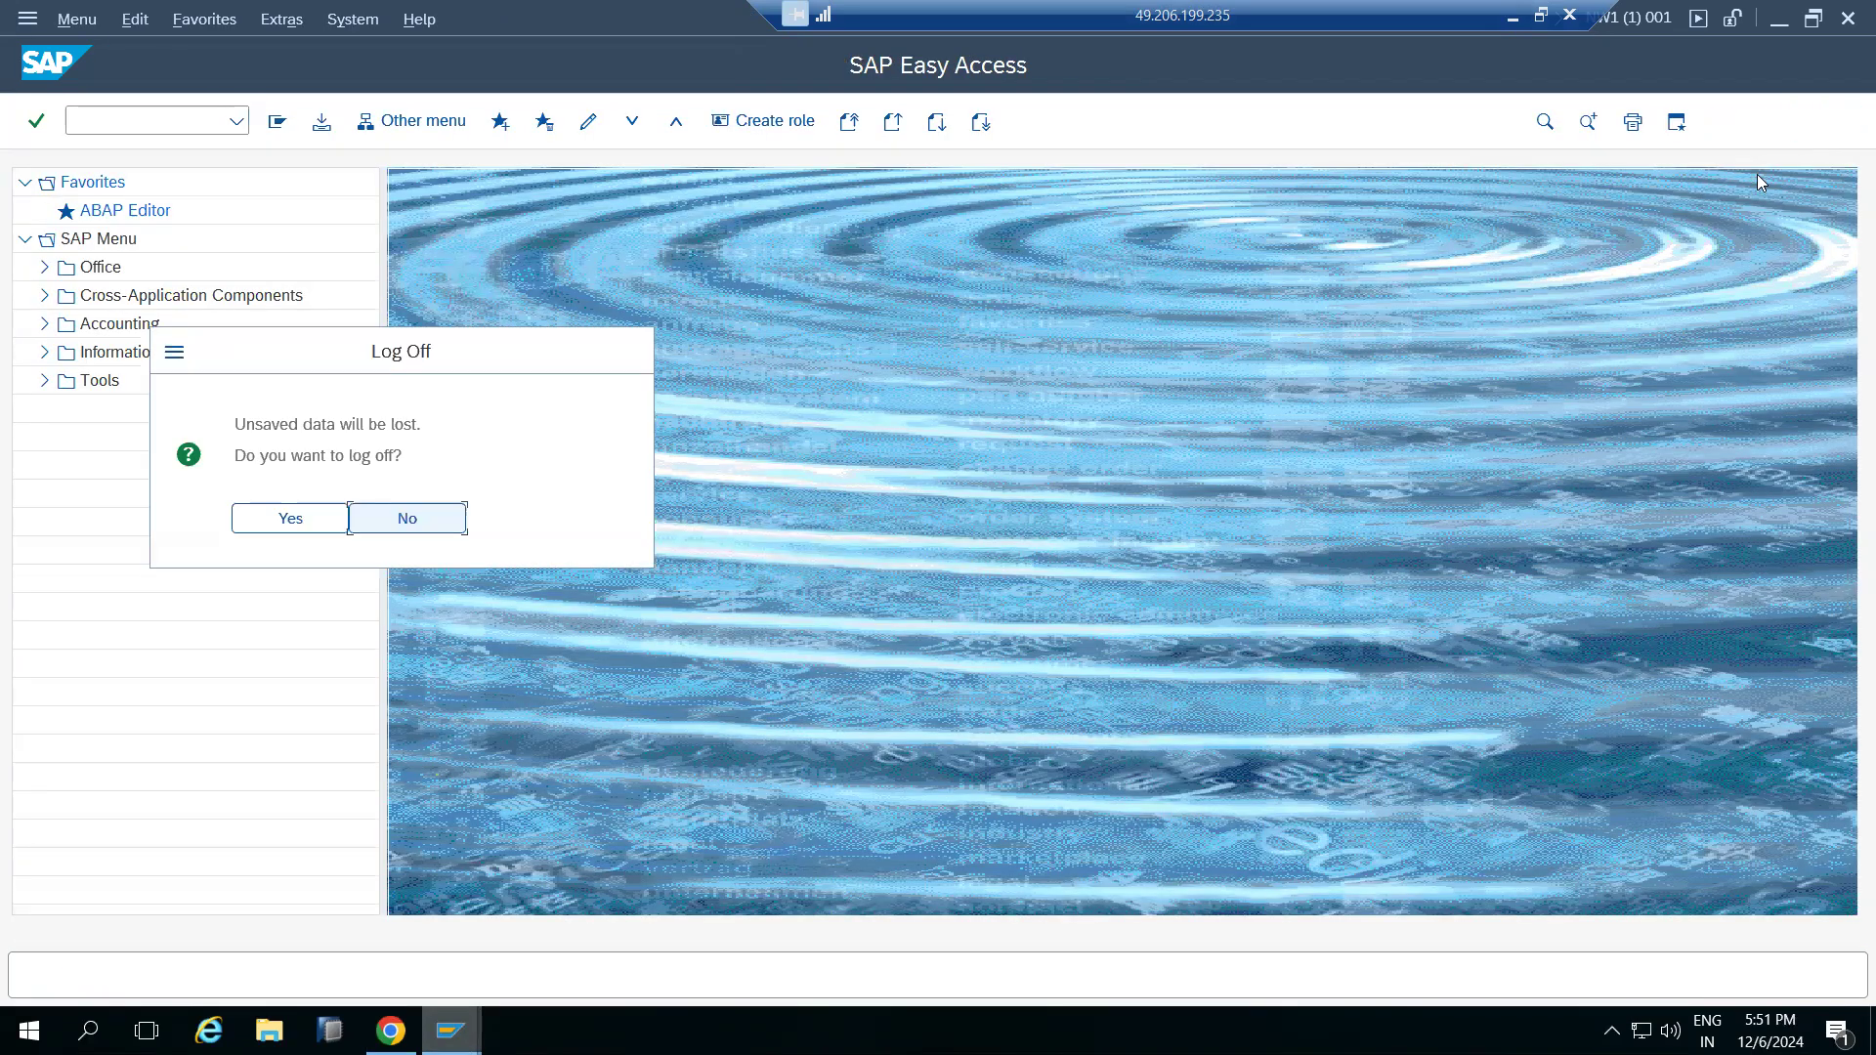
pyautogui.click(416, 530)
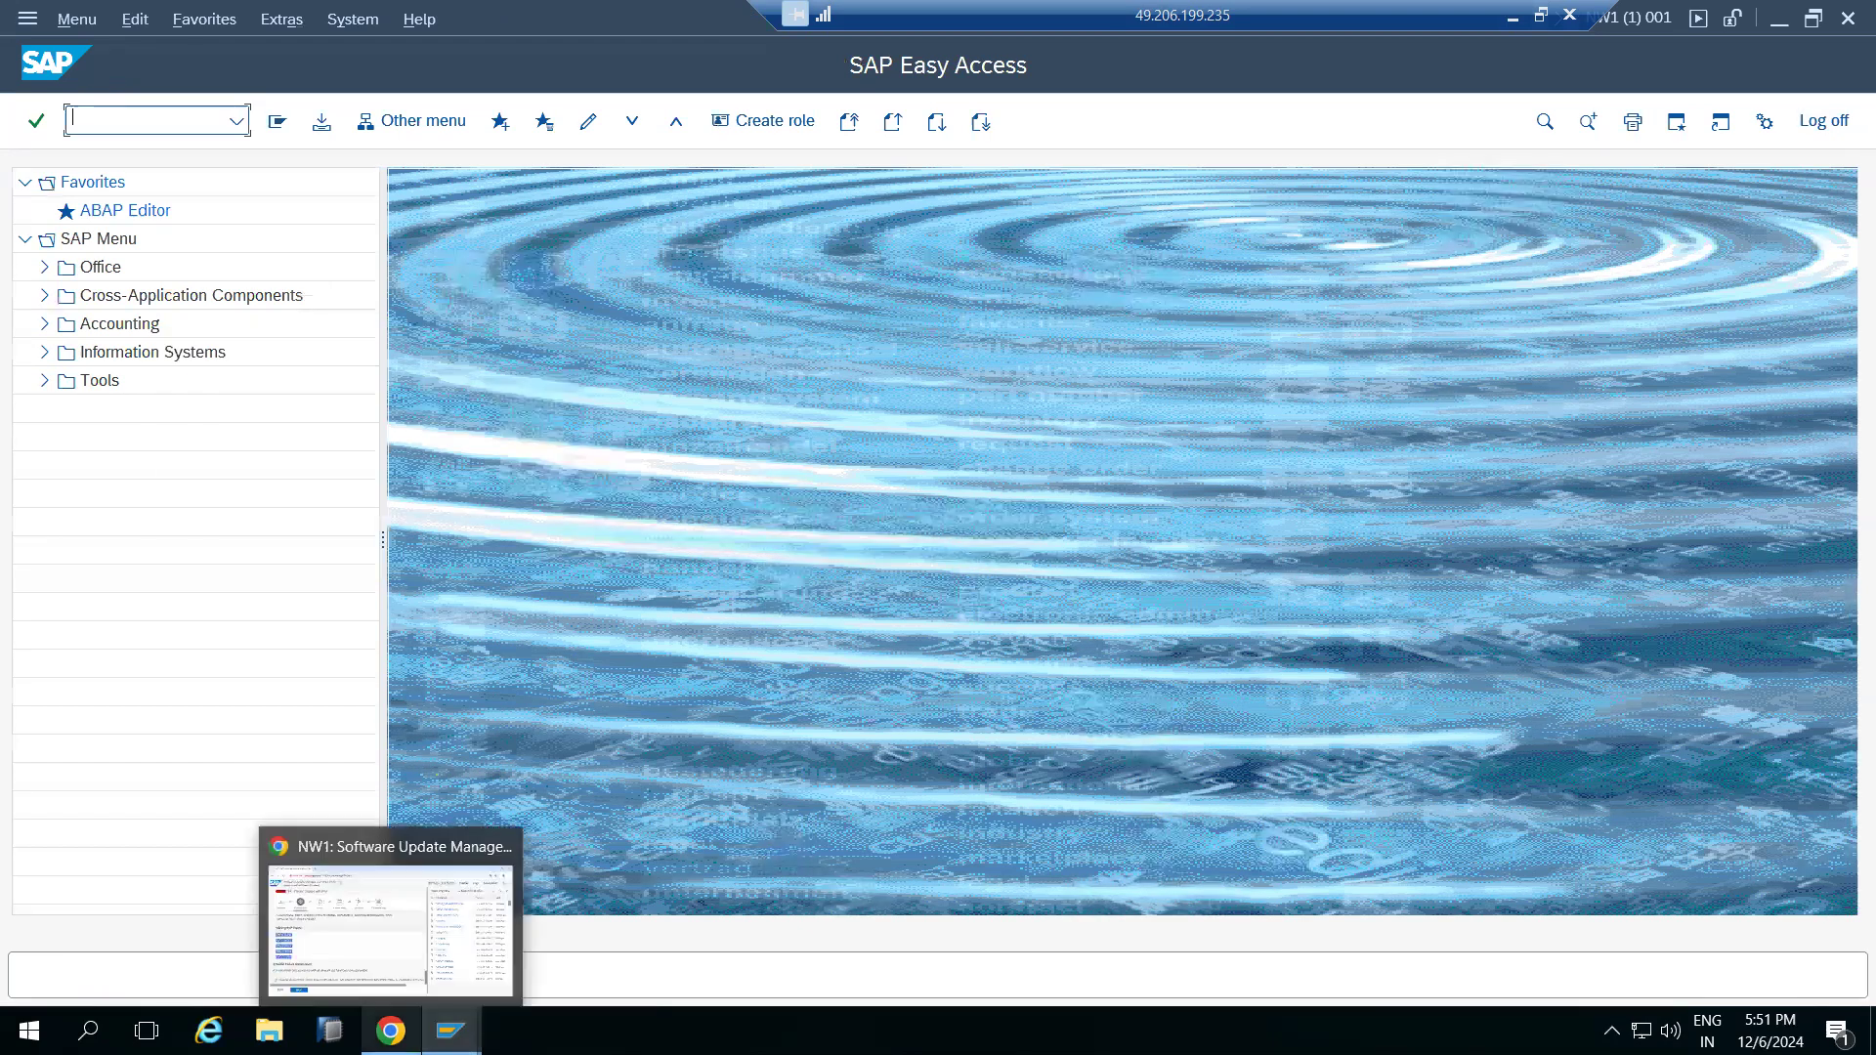
# Run transaction SPDD's object selection to check for dictionary modifications, then return to SAP Easy Access
pyautogui.click(391, 1031)
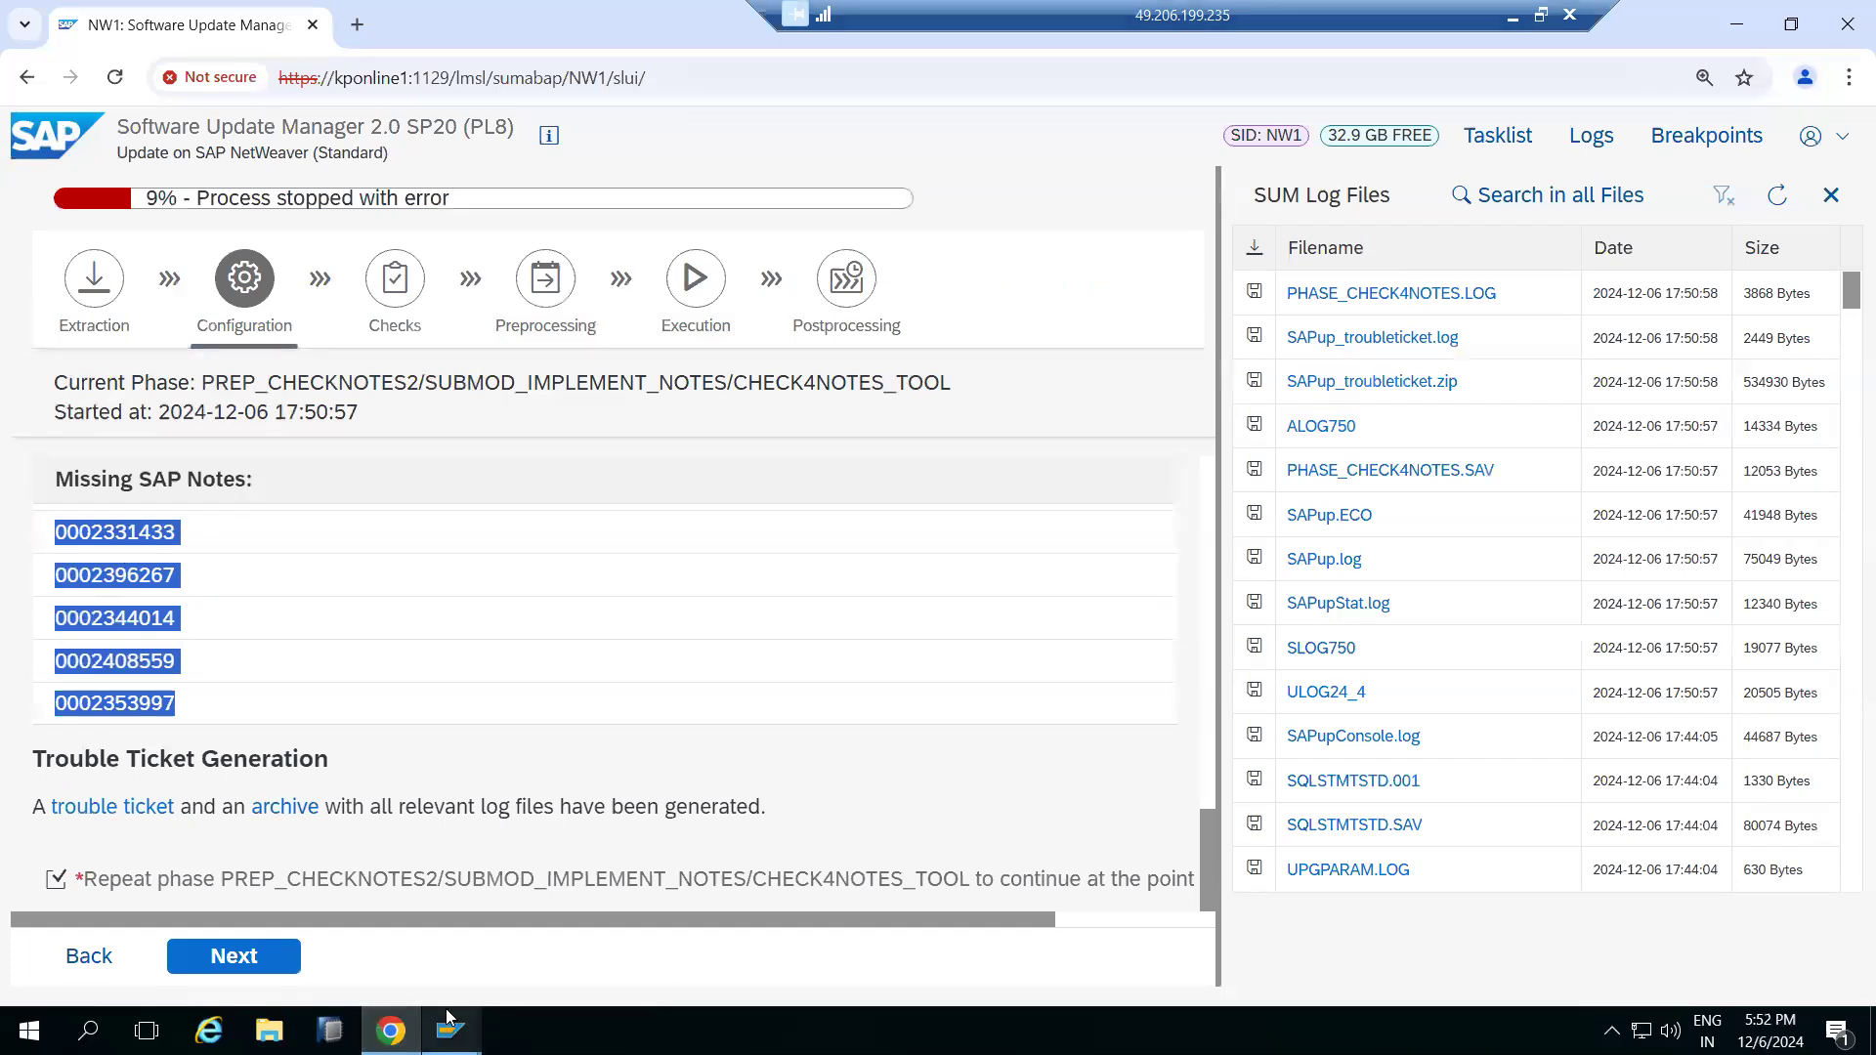
pyautogui.moveTo(447, 1021)
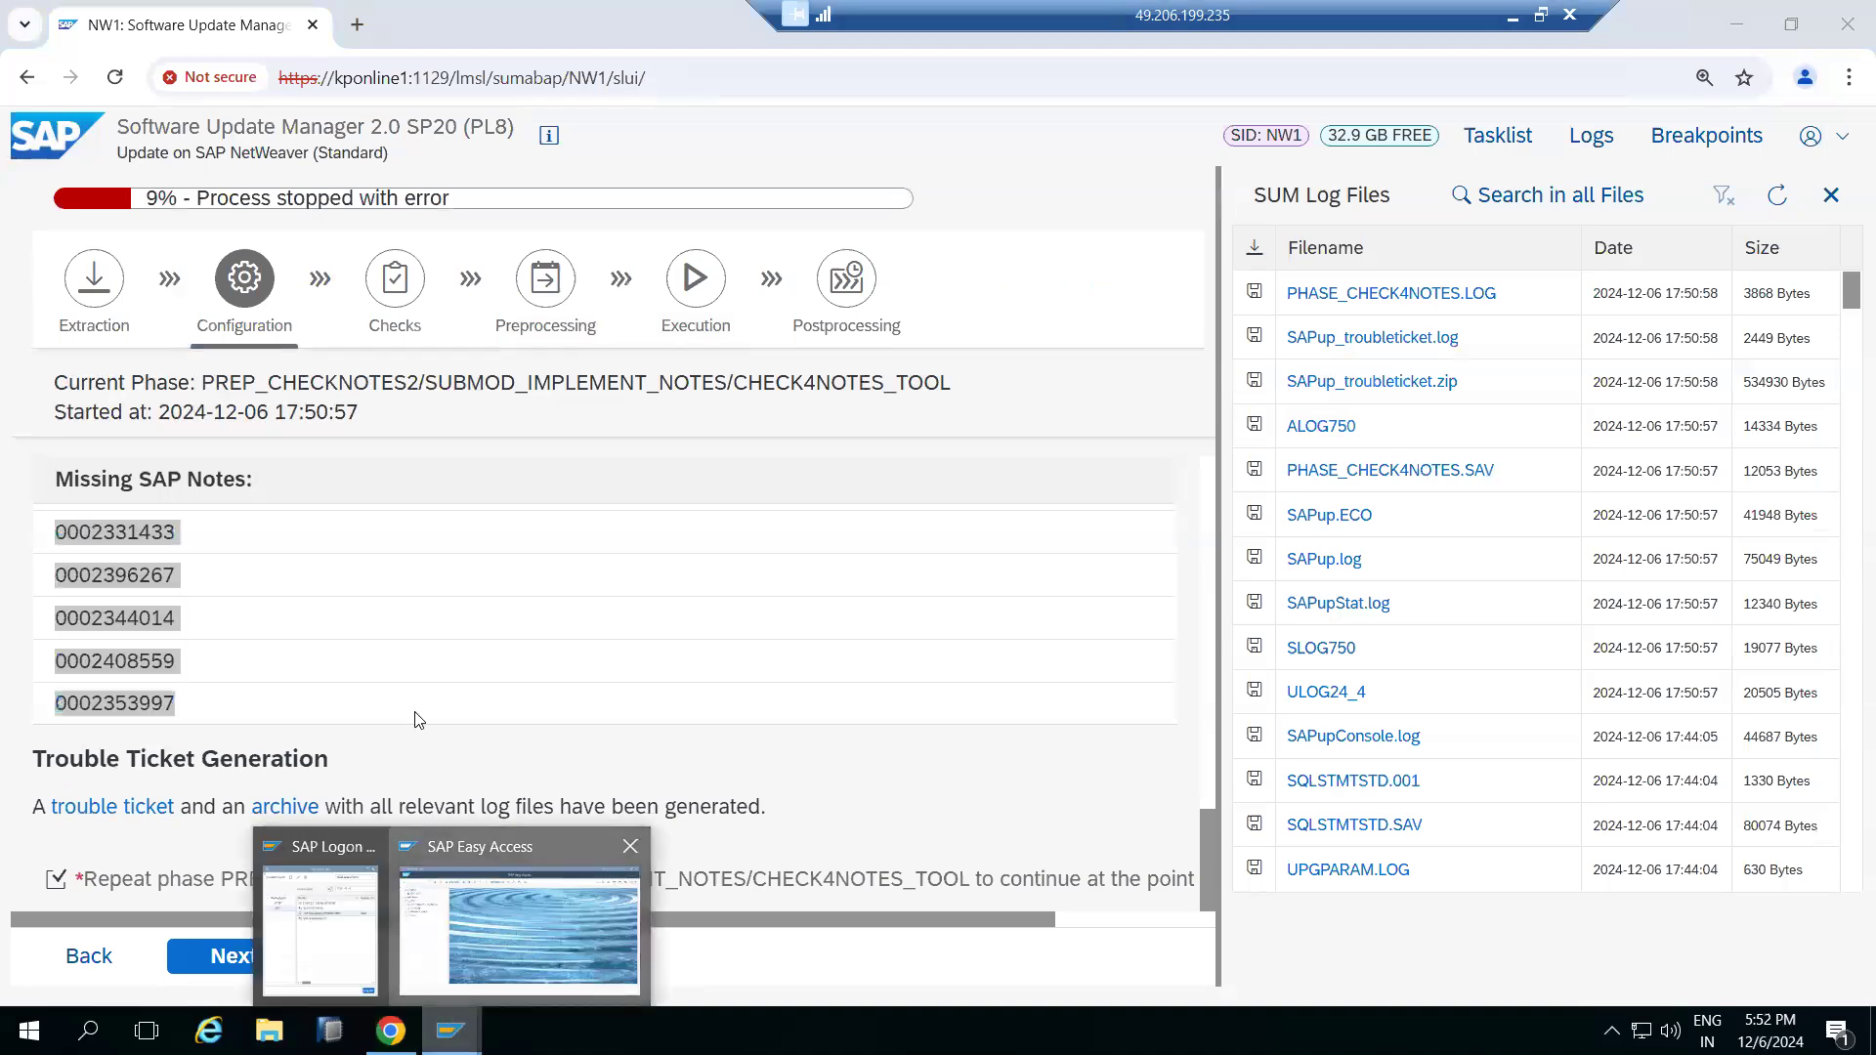
pyautogui.click(518, 914)
pyautogui.write('SPDD')
pyautogui.press('Return')
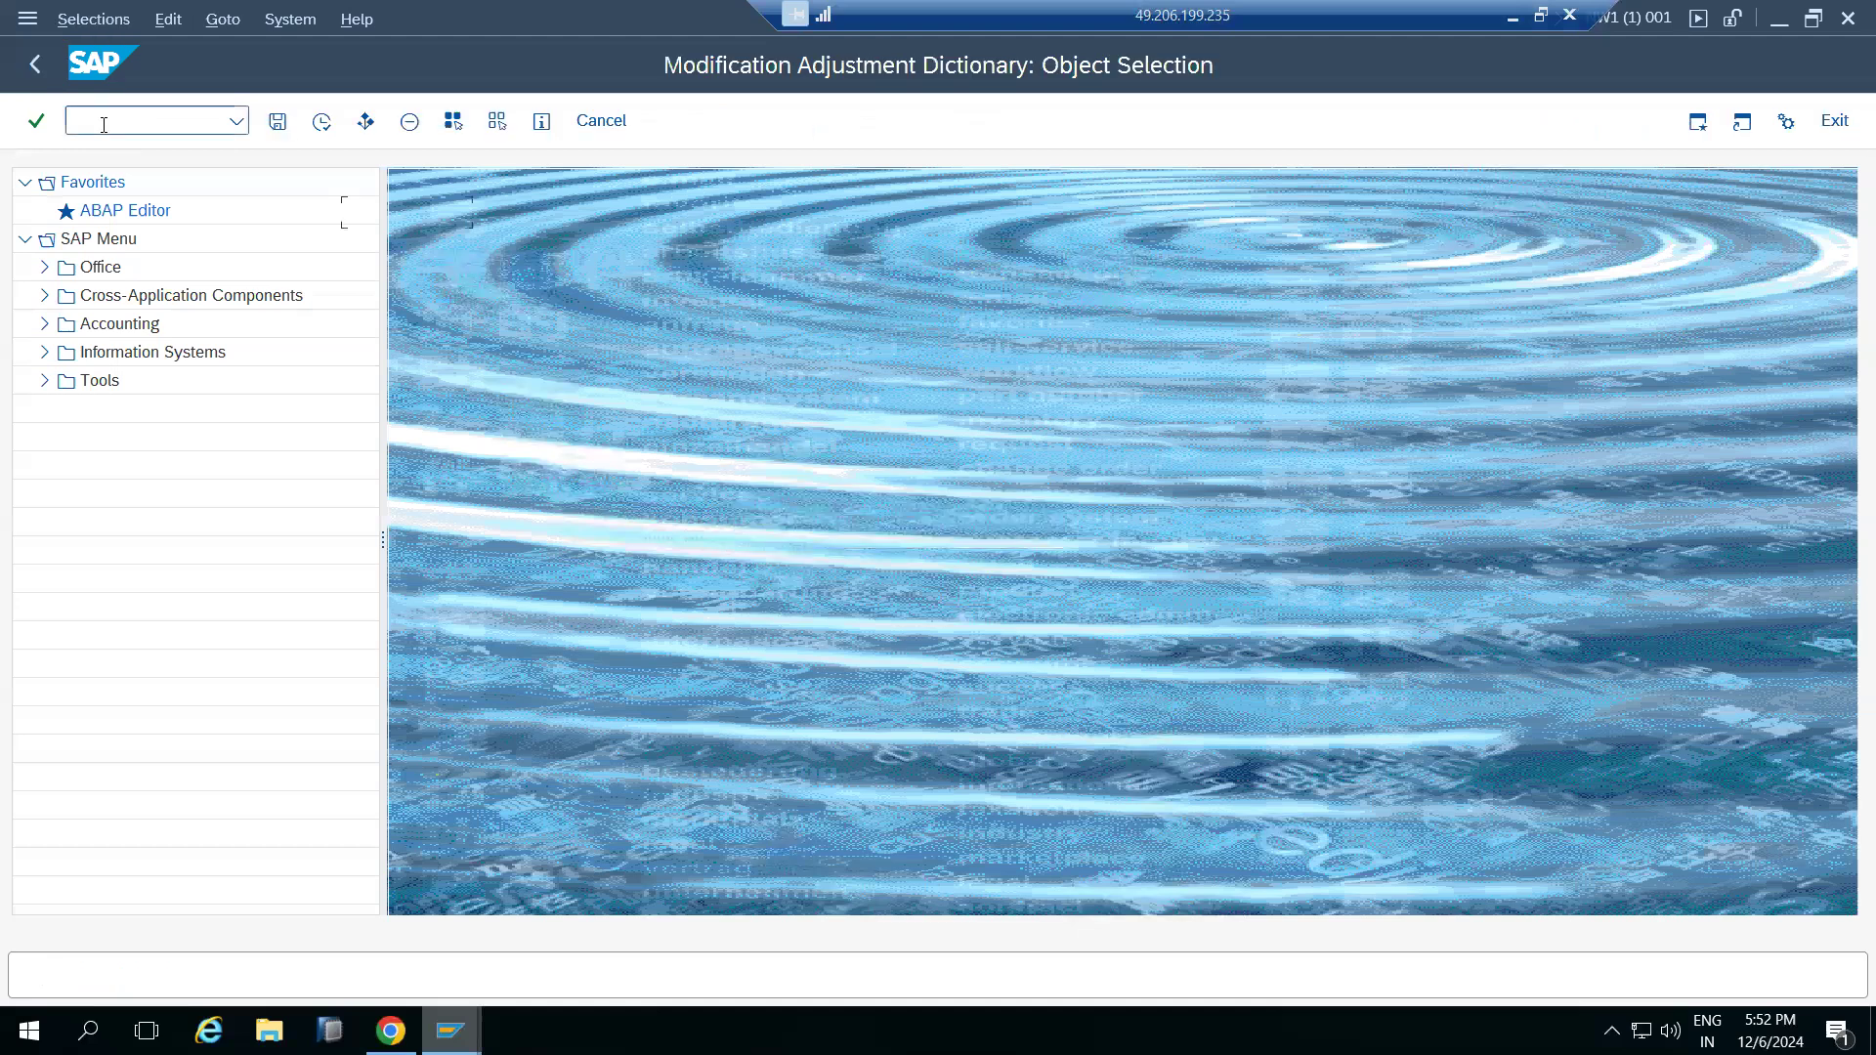
pyautogui.click(322, 125)
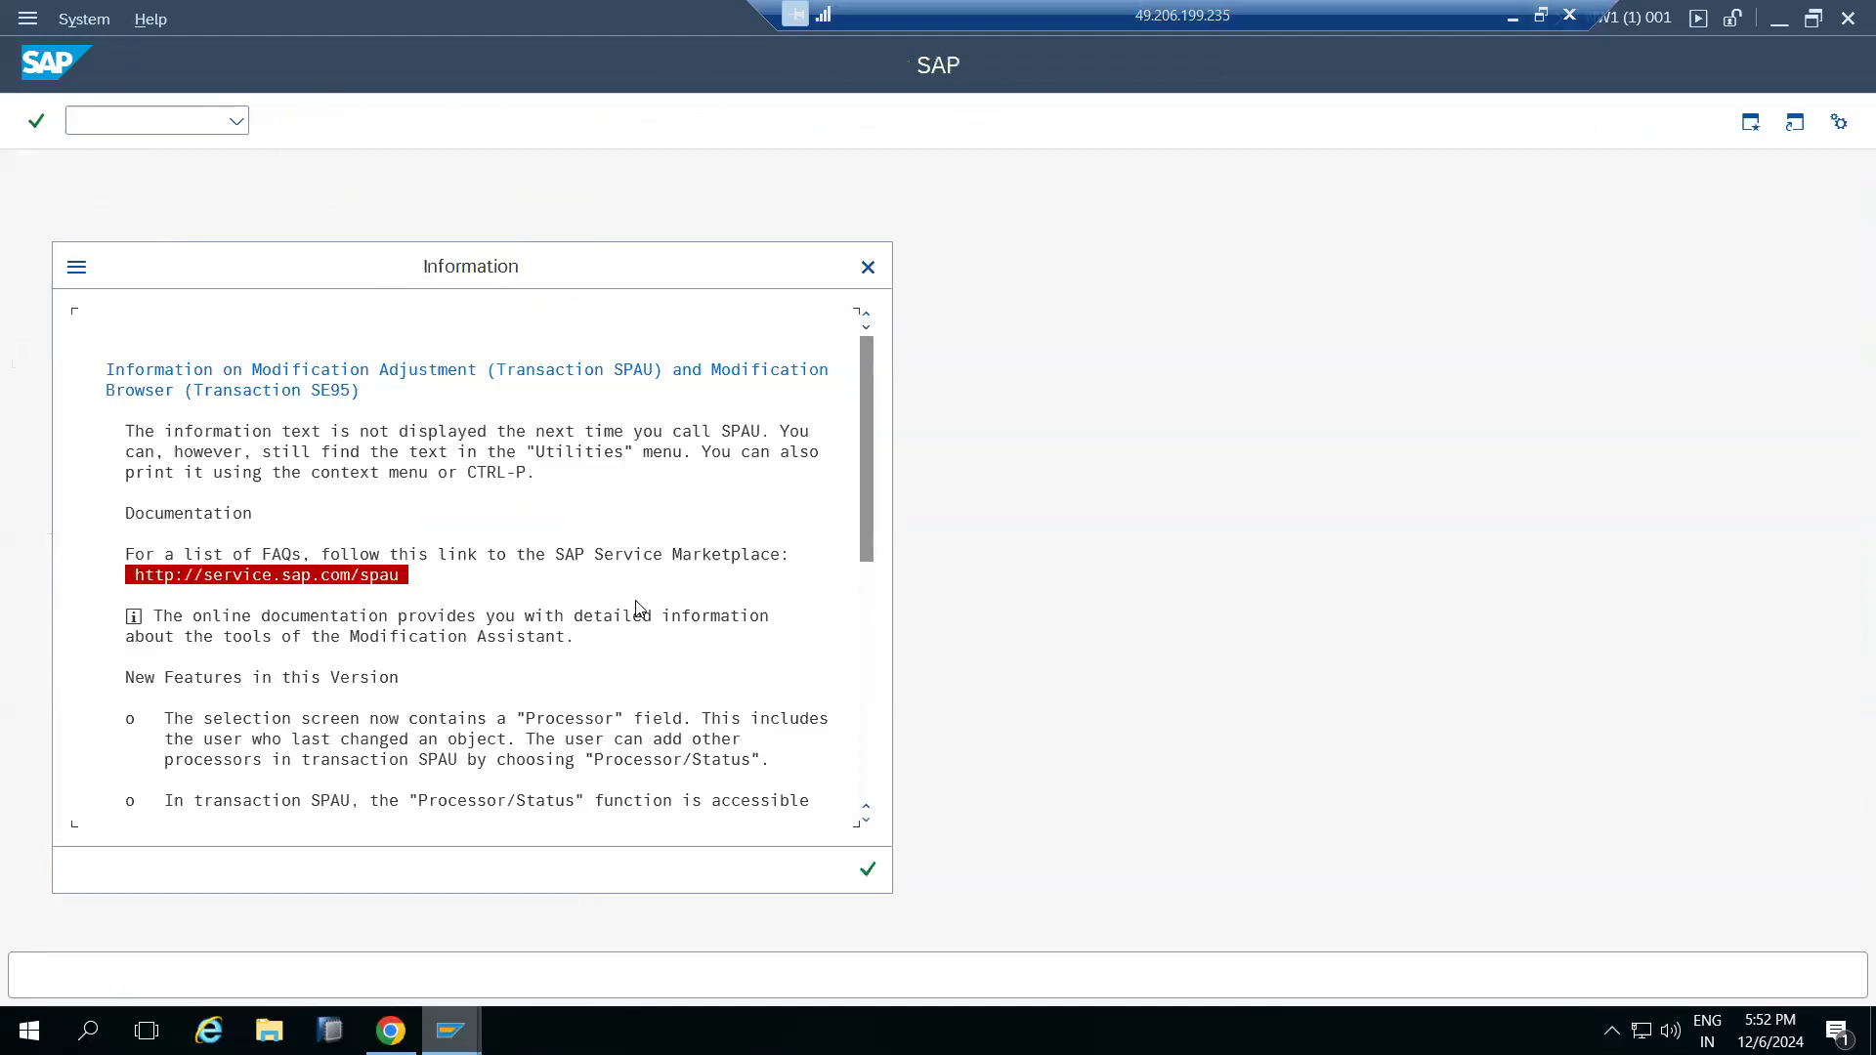
pyautogui.click(865, 872)
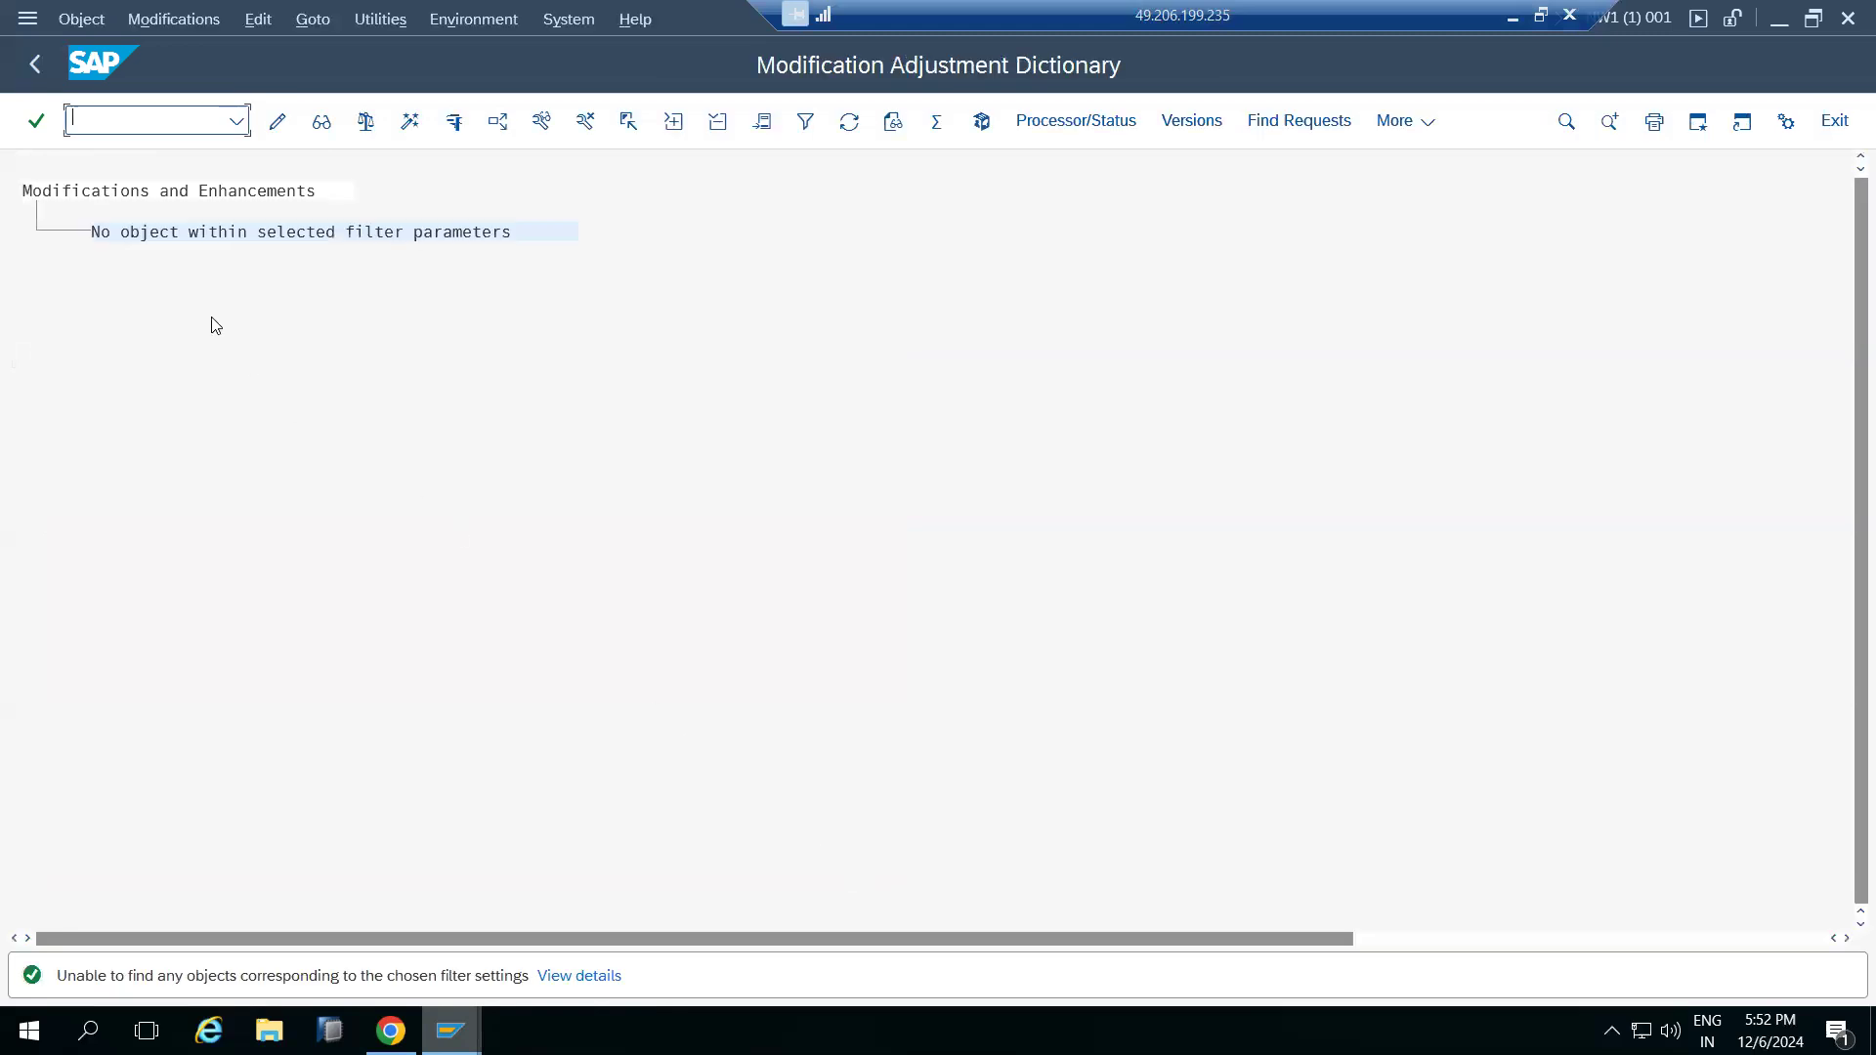
pyautogui.click(35, 70)
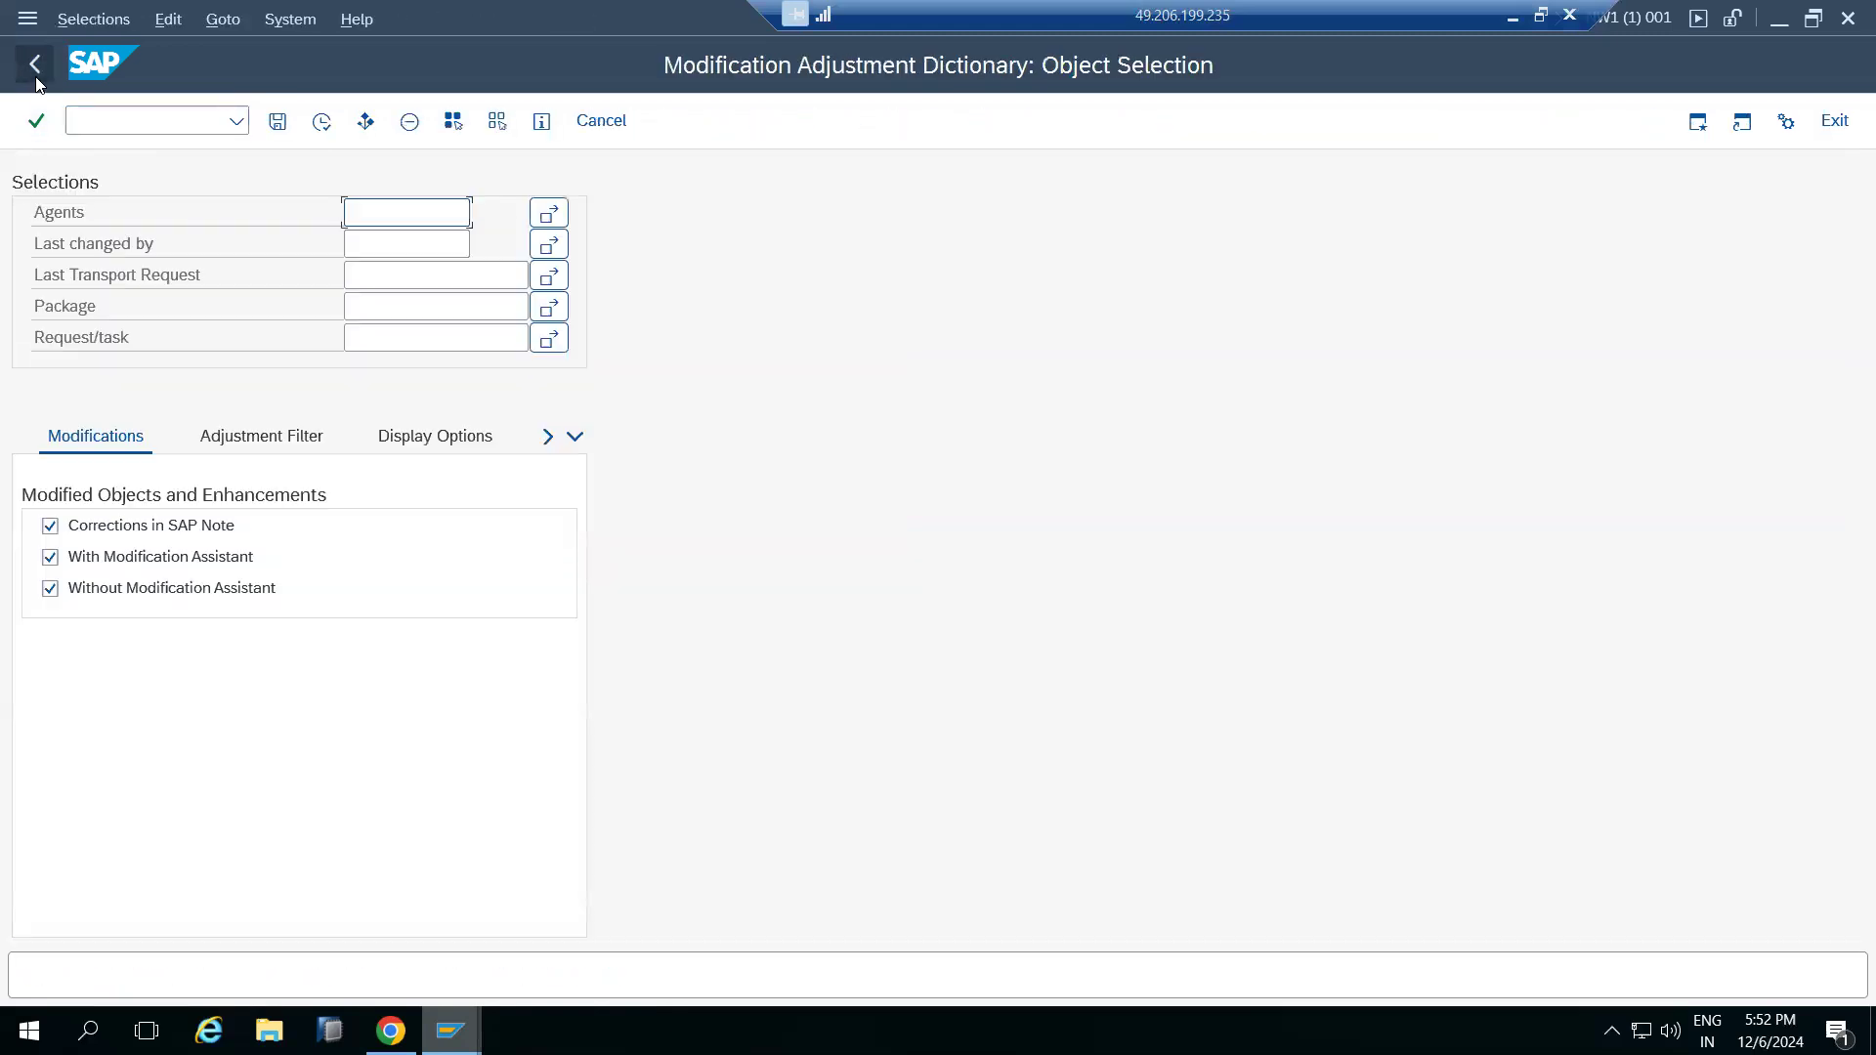
pyautogui.click(35, 70)
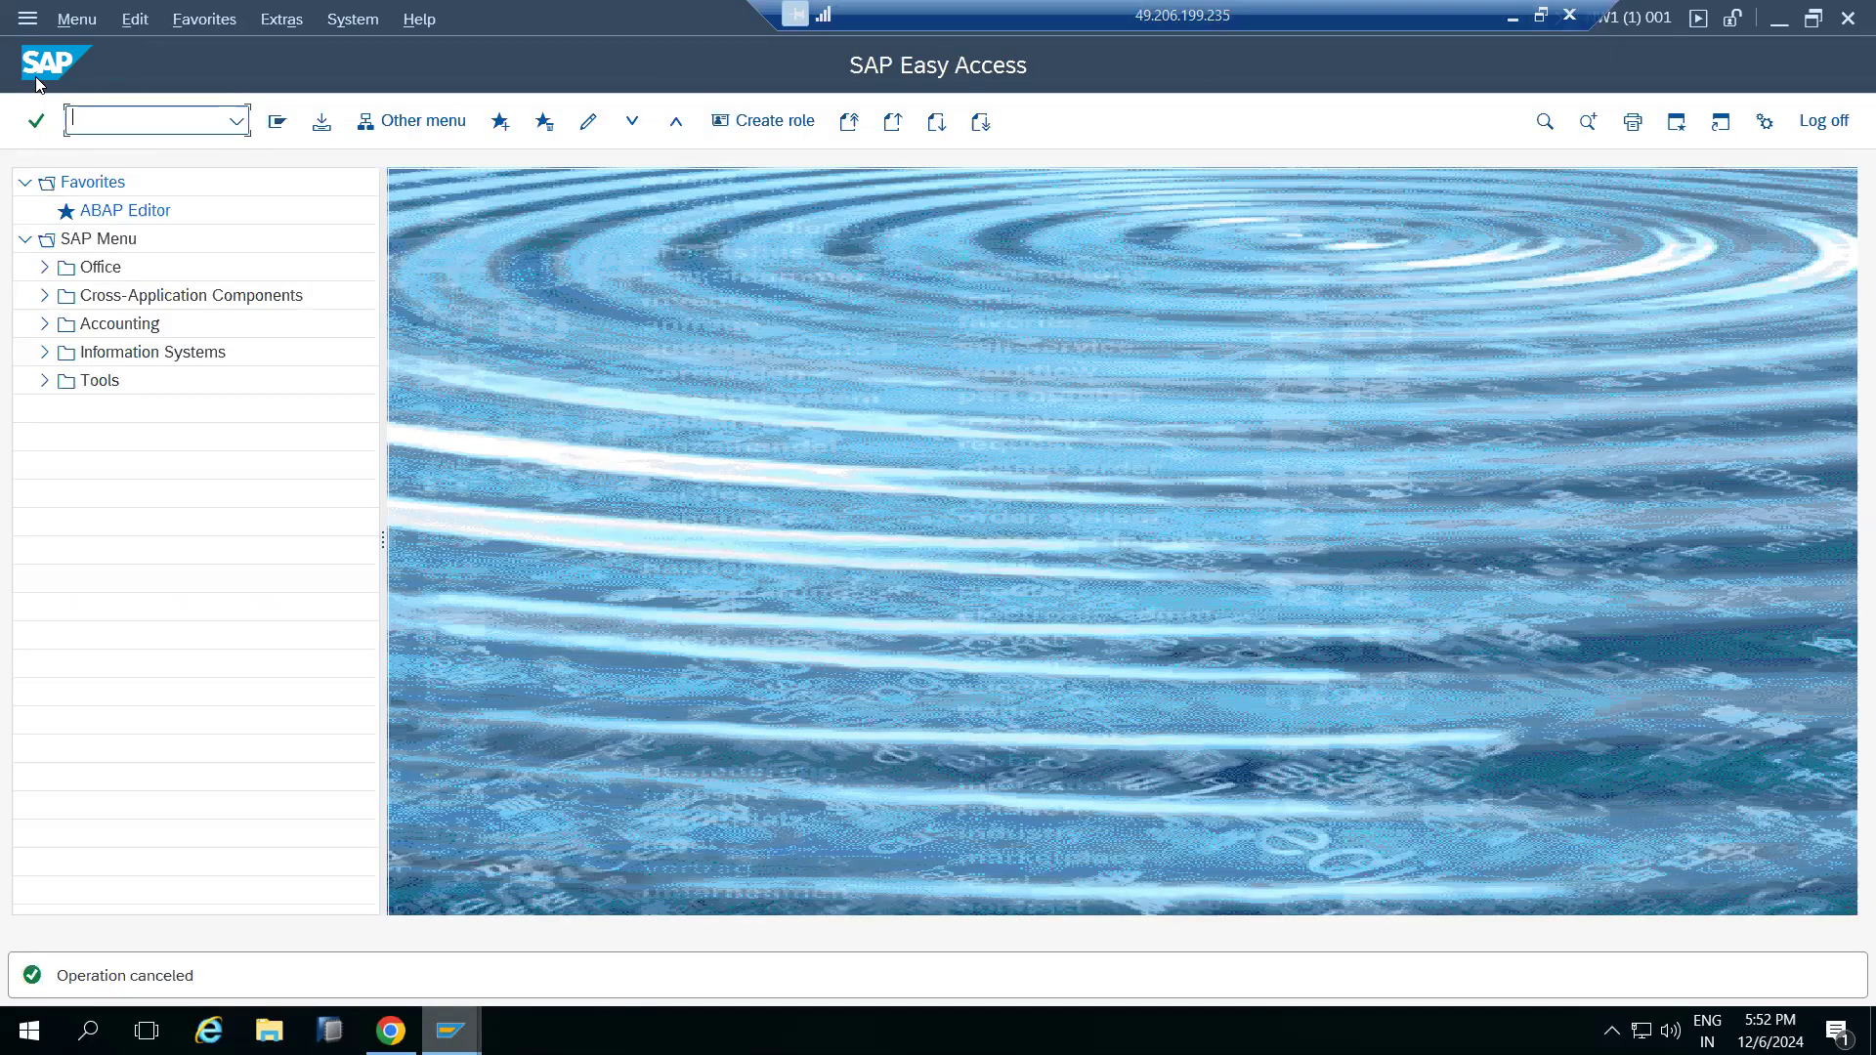
pyautogui.click(1510, 15)
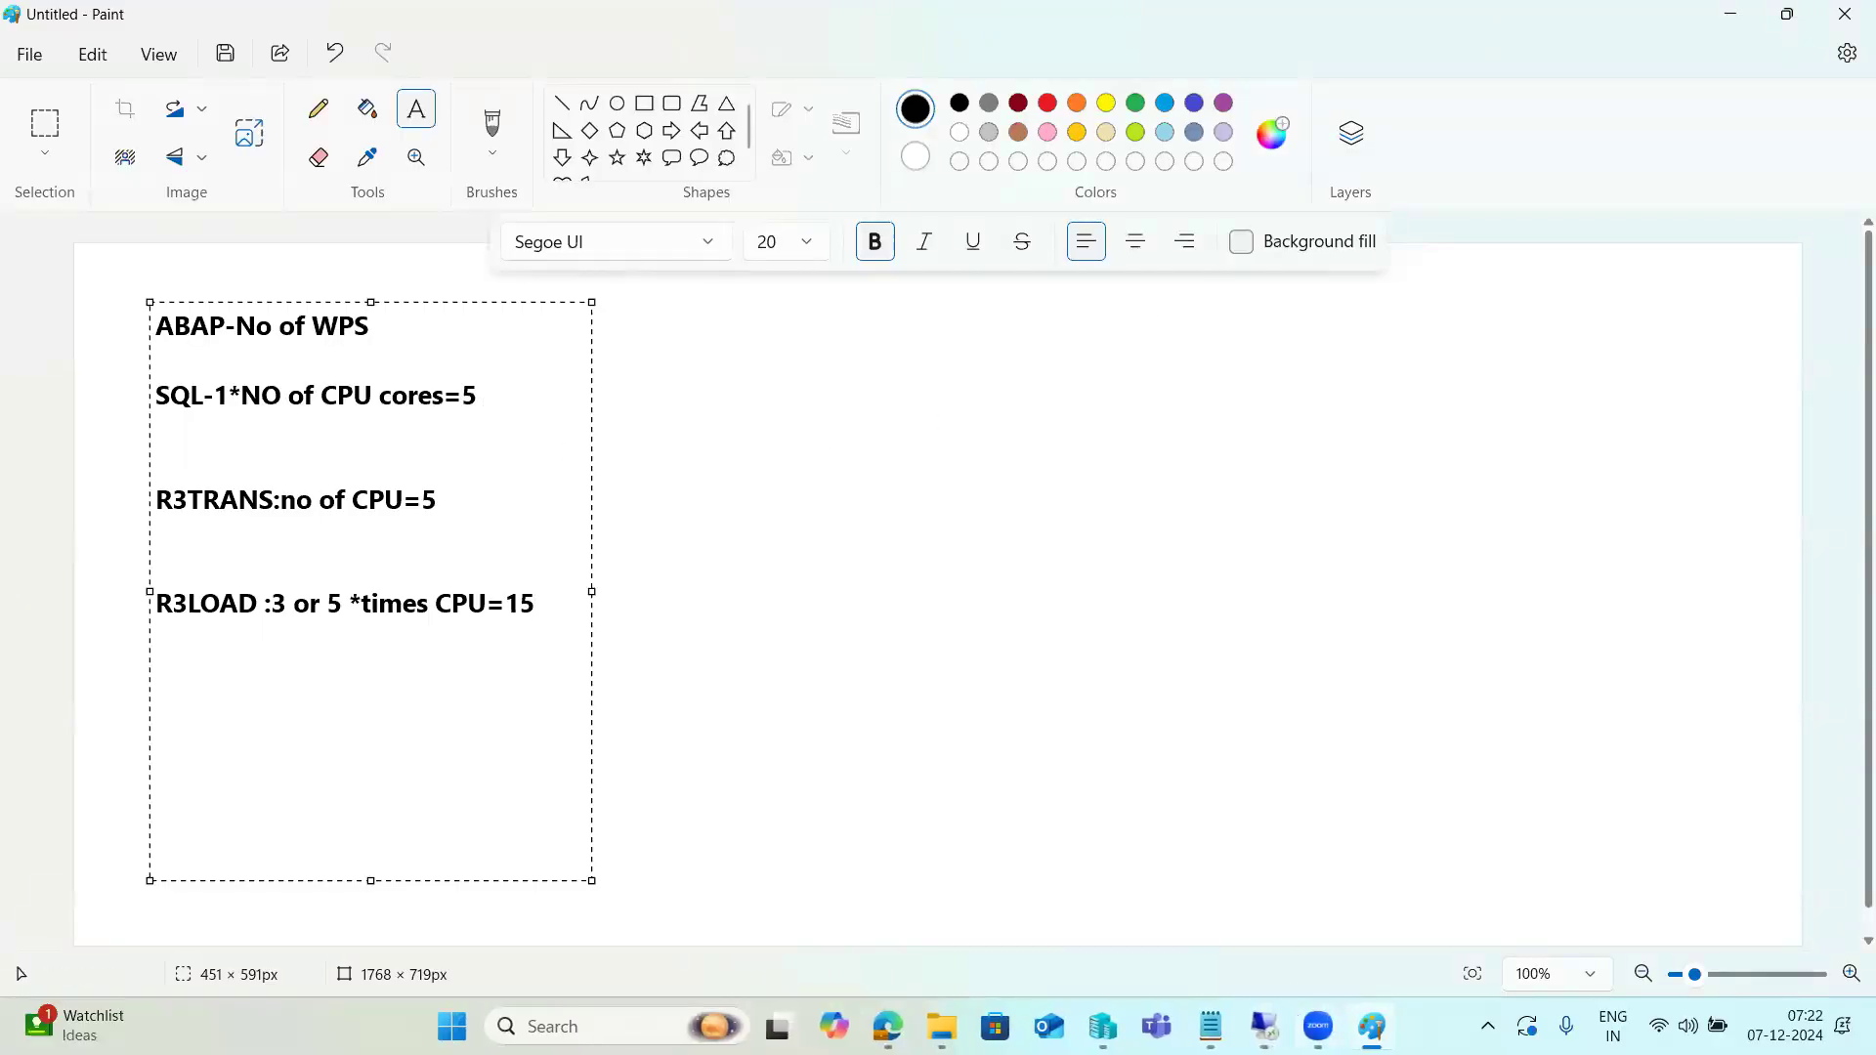
pyautogui.click(1264, 1026)
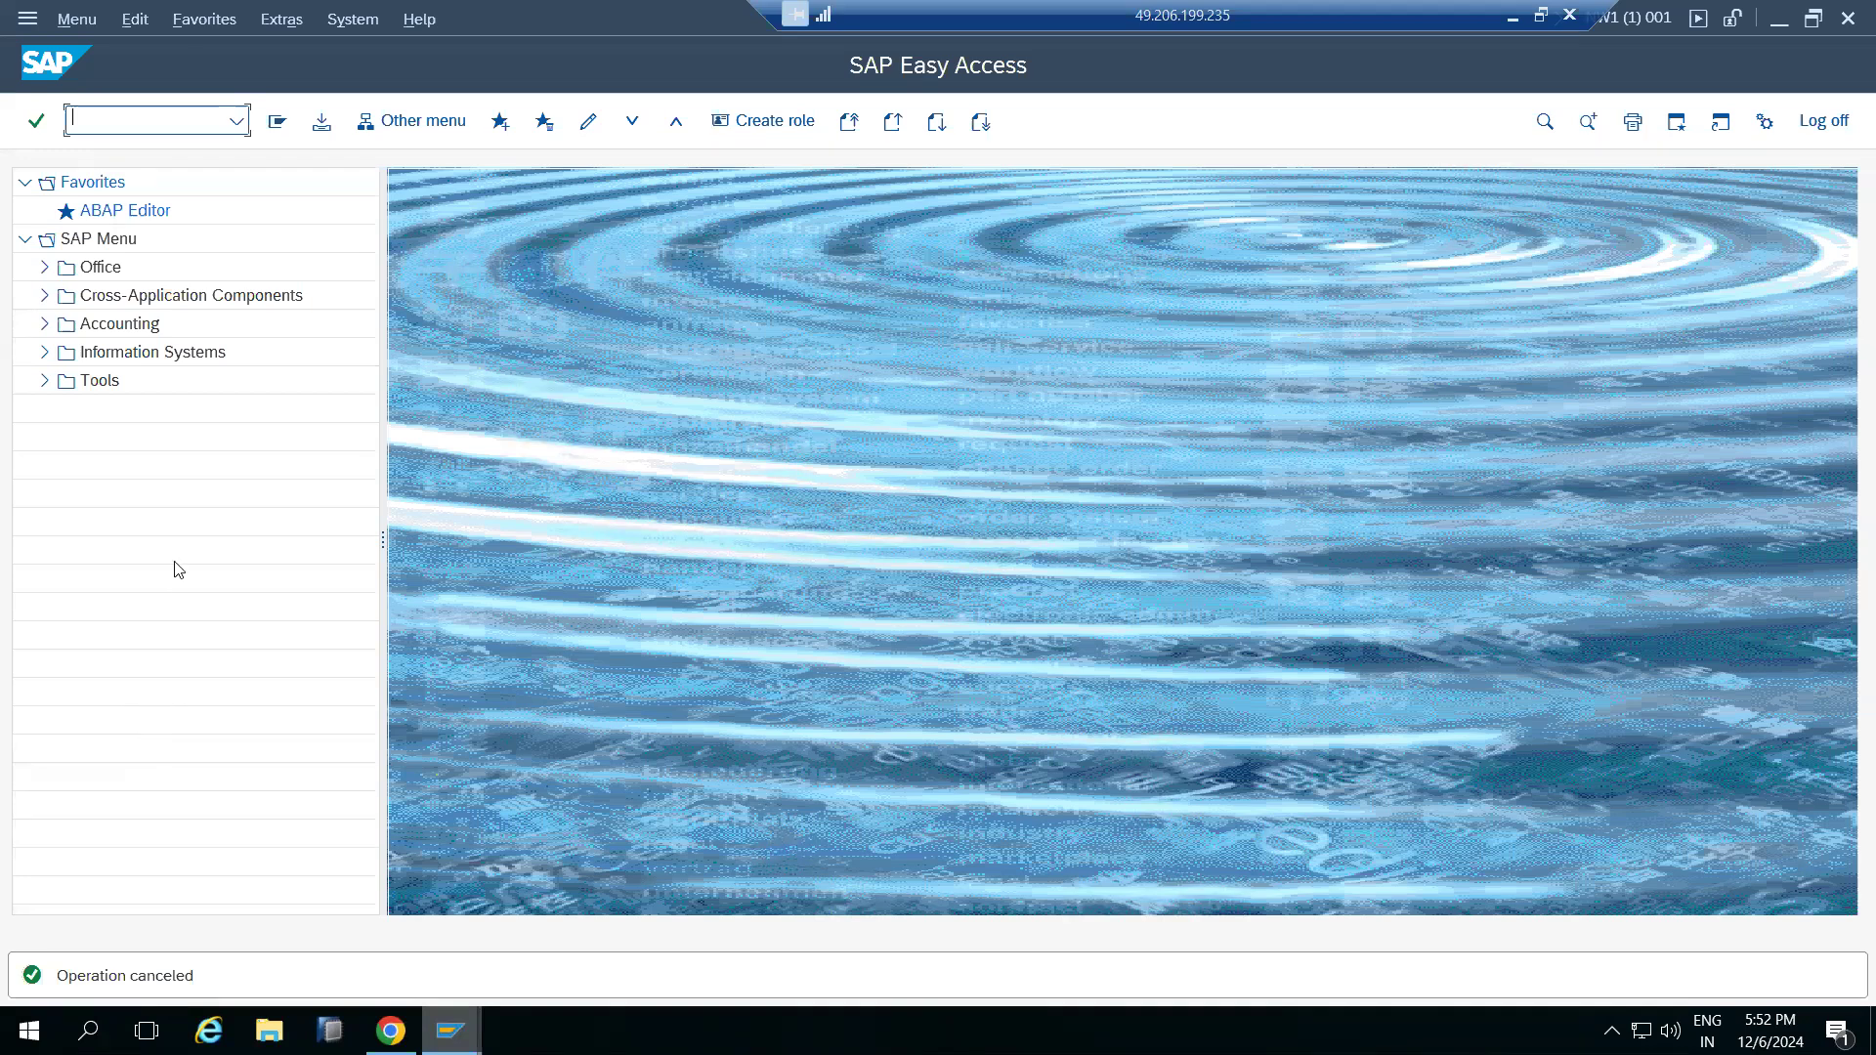
# Start transaction SNOTE from the command field history
pyautogui.click(239, 124)
pyautogui.click(98, 152)
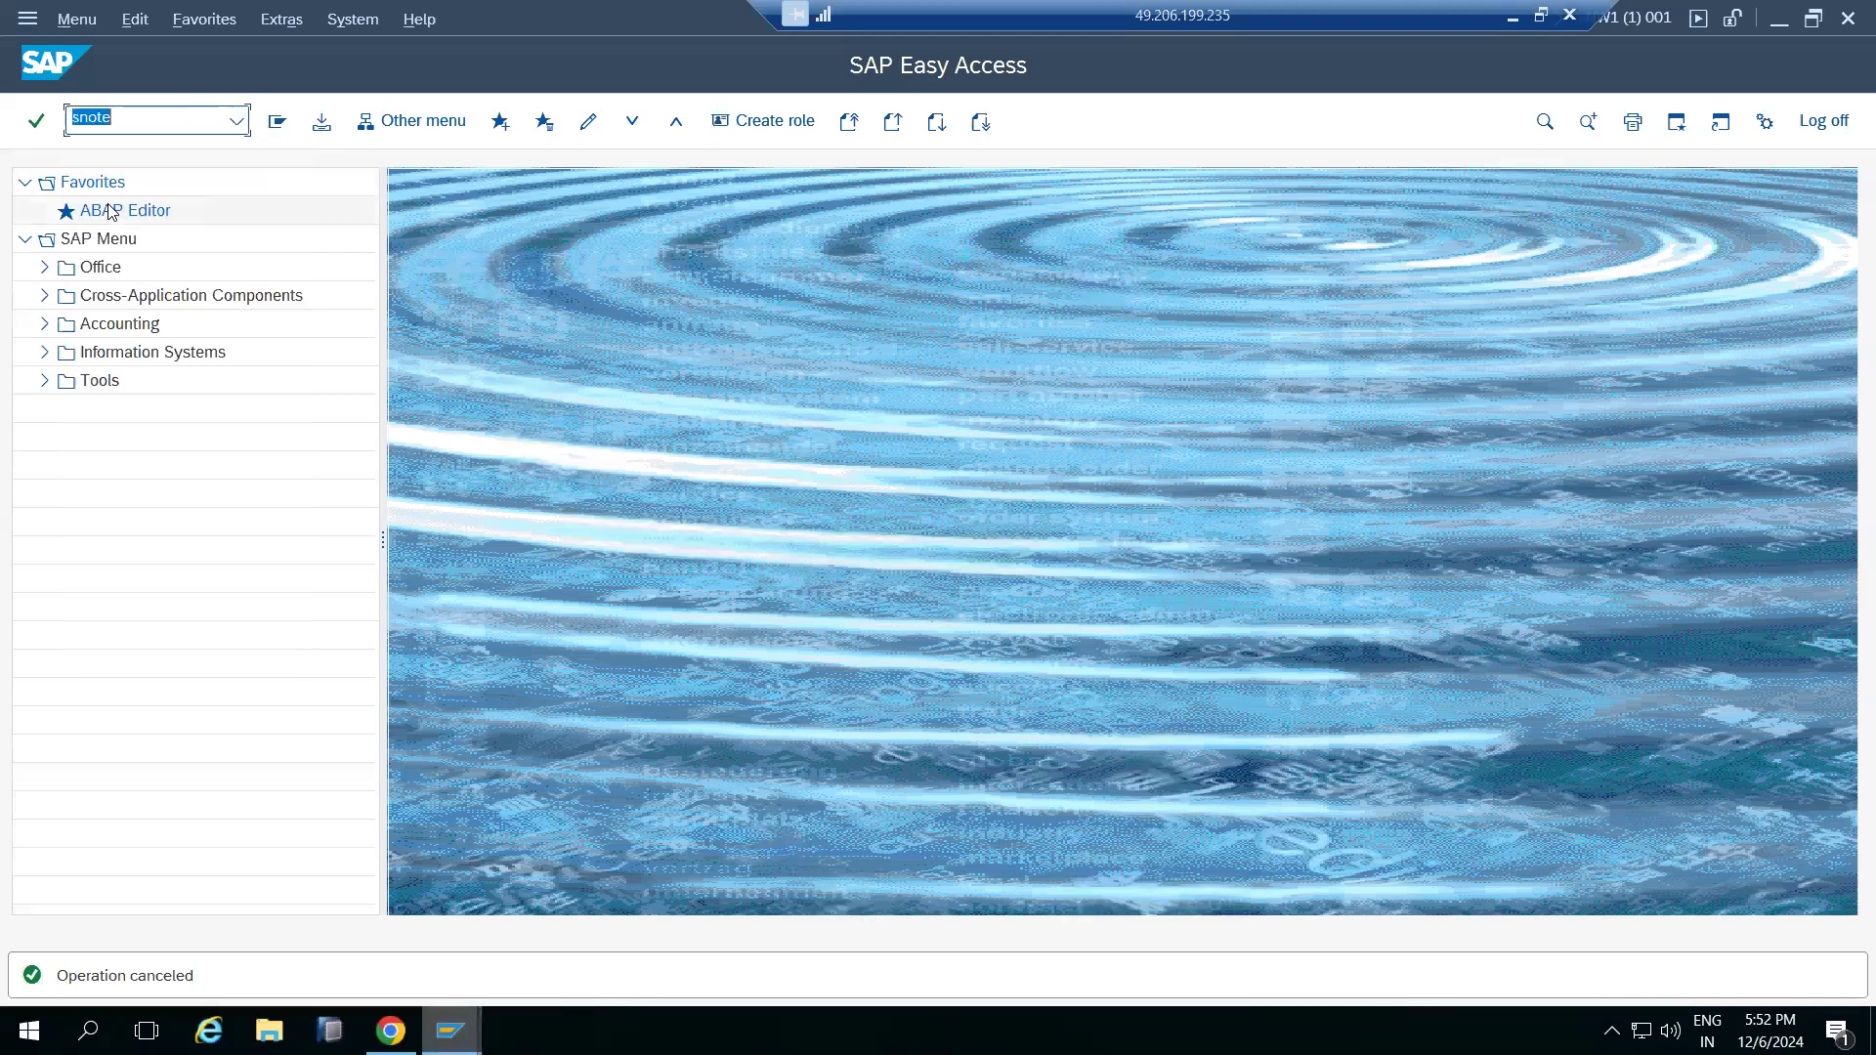
pyautogui.press('Return')
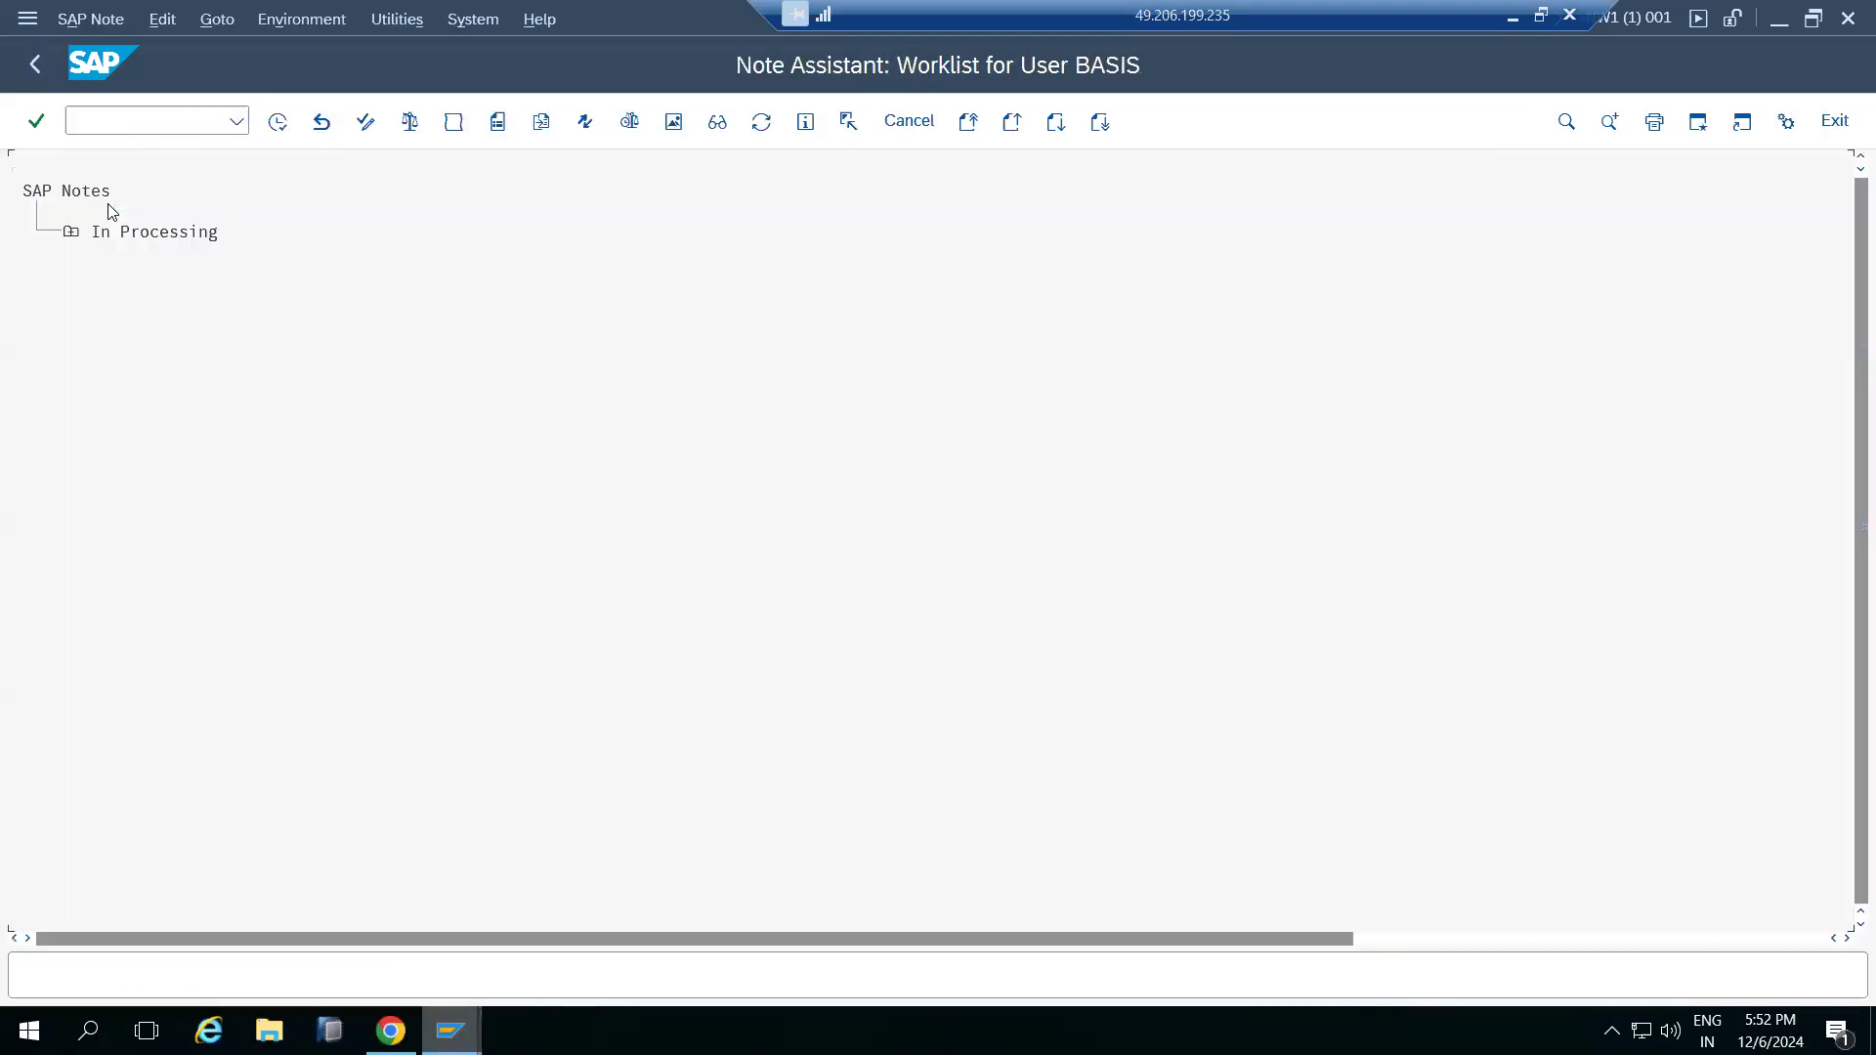
pyautogui.click(218, 29)
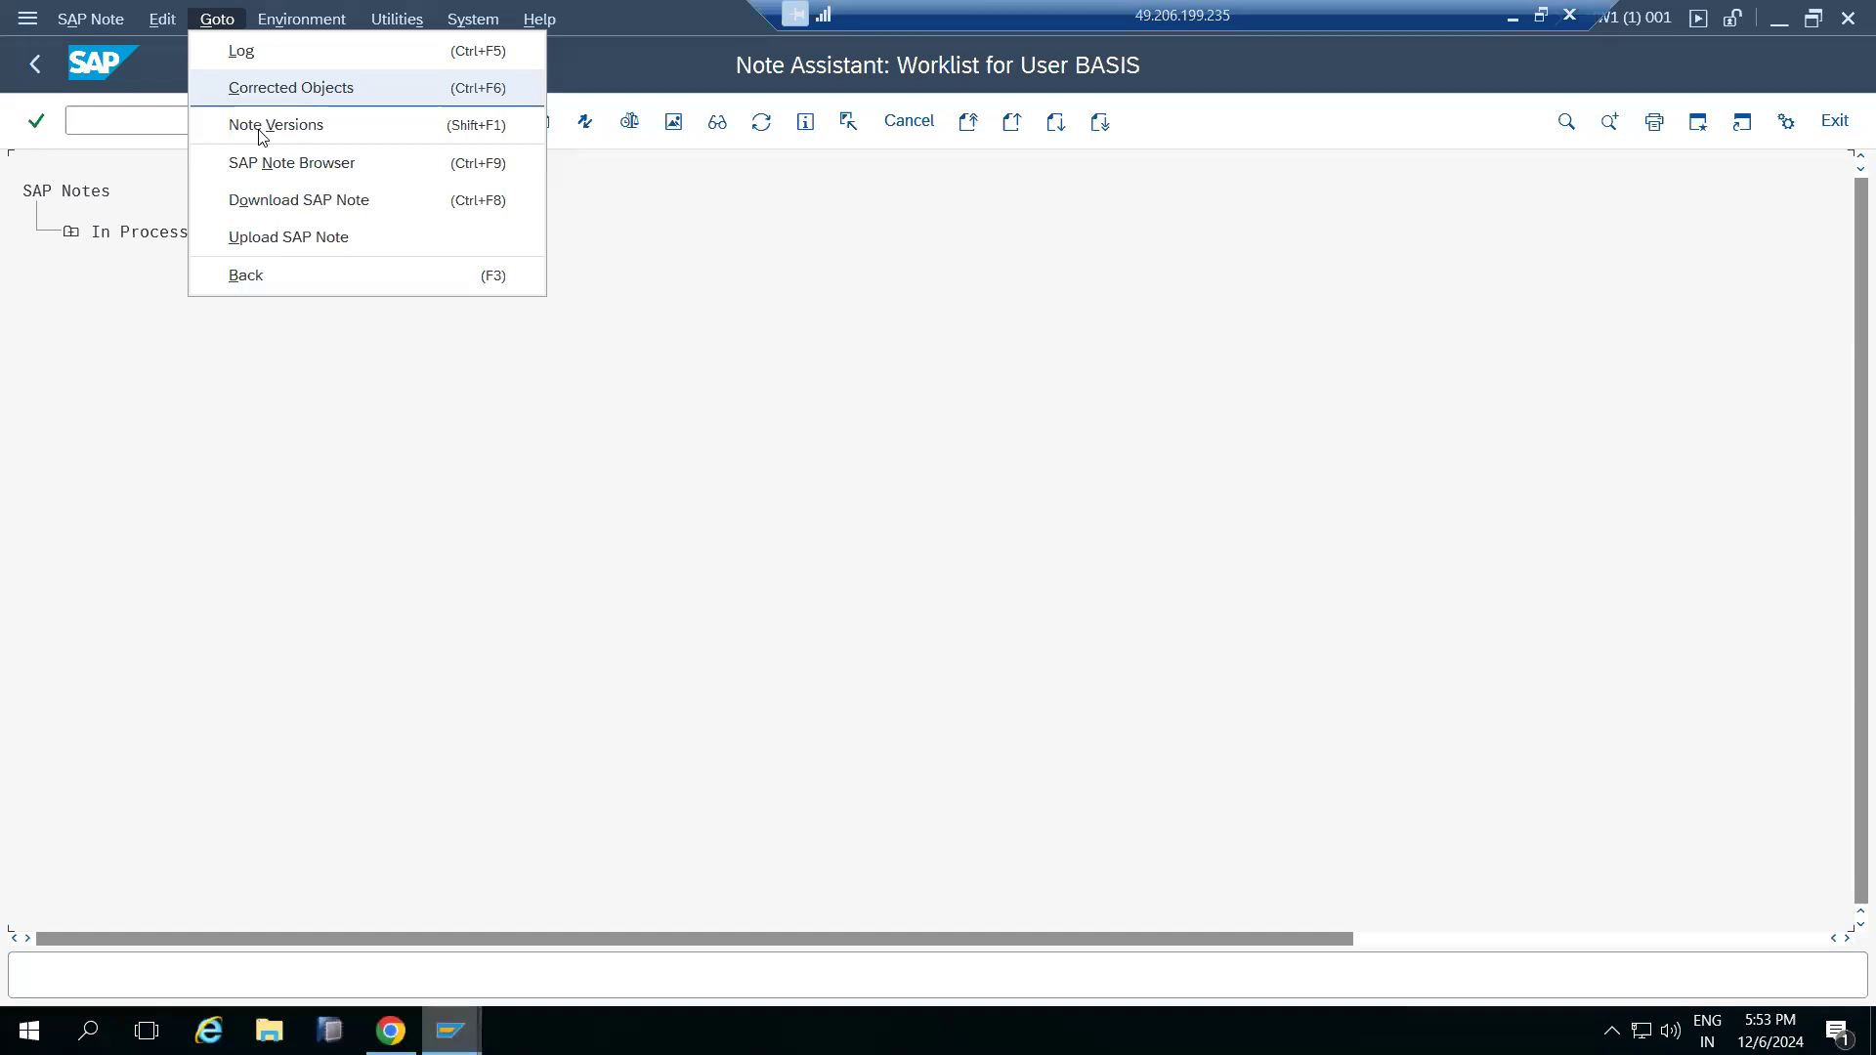
pyautogui.click(289, 237)
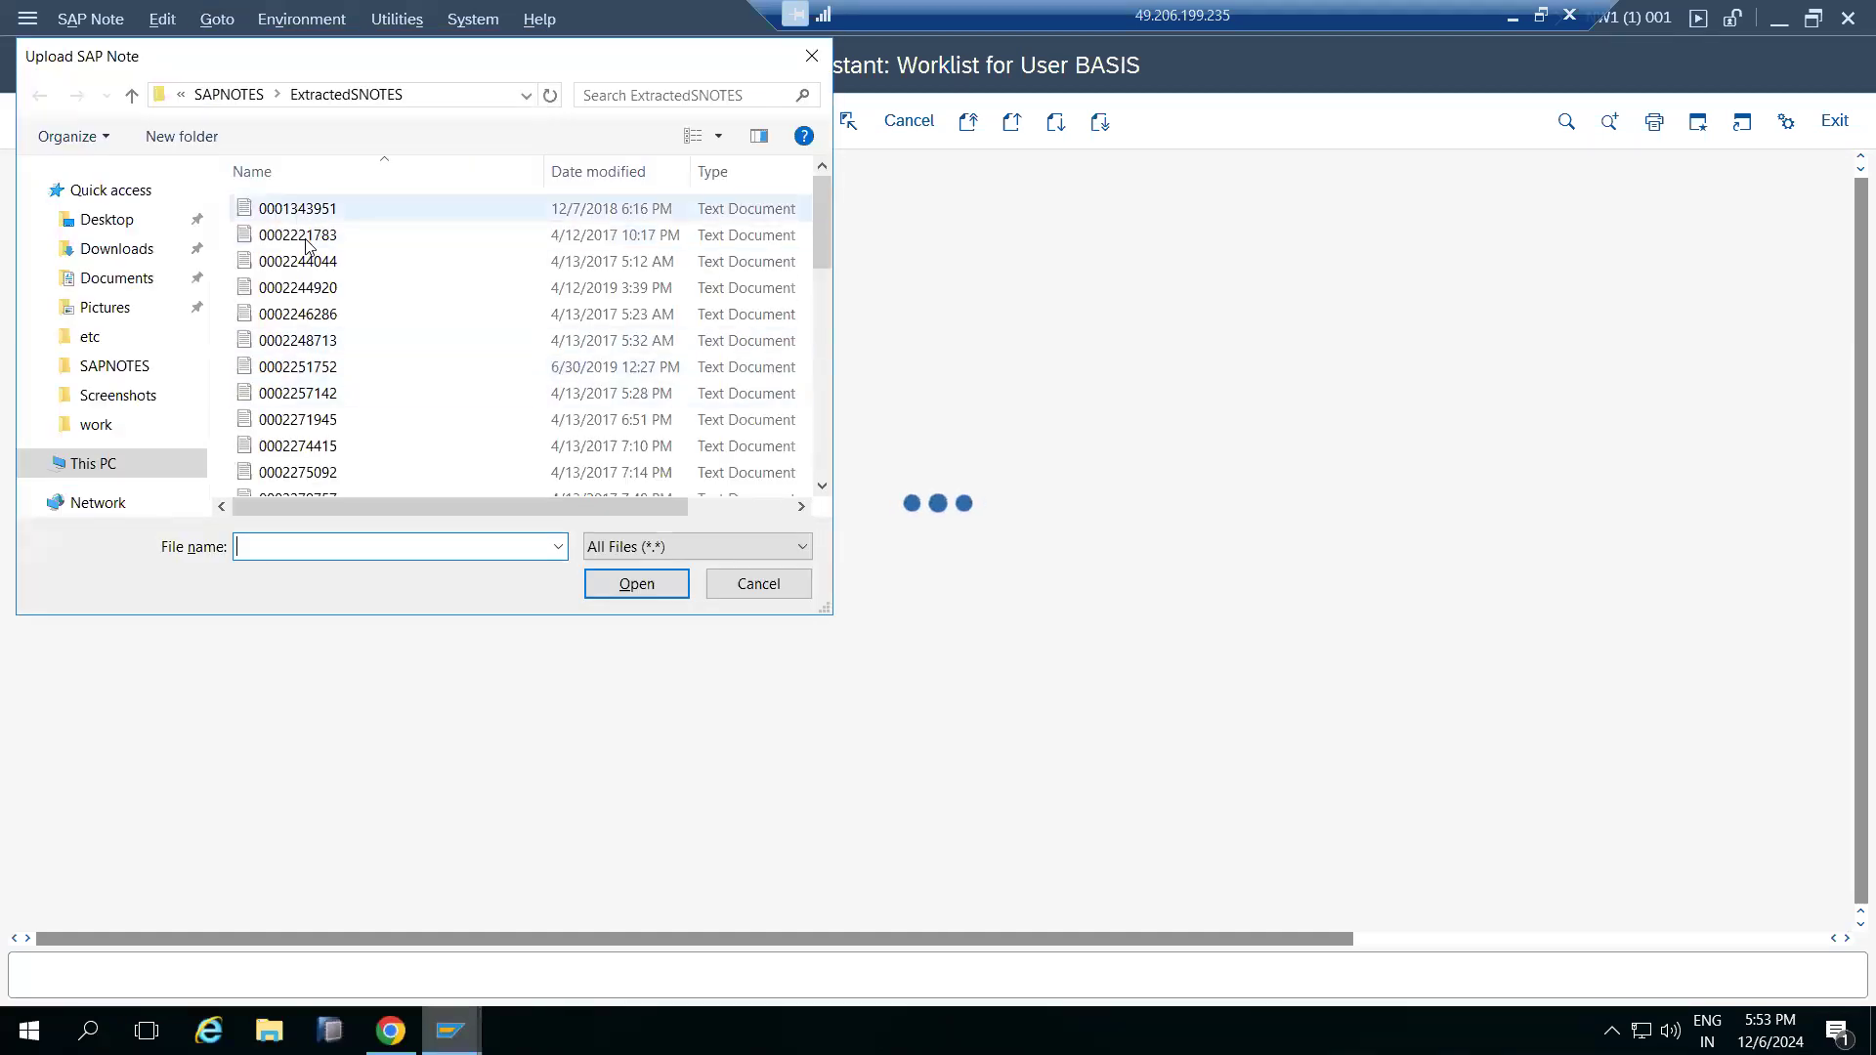
pyautogui.doubleClick(320, 346)
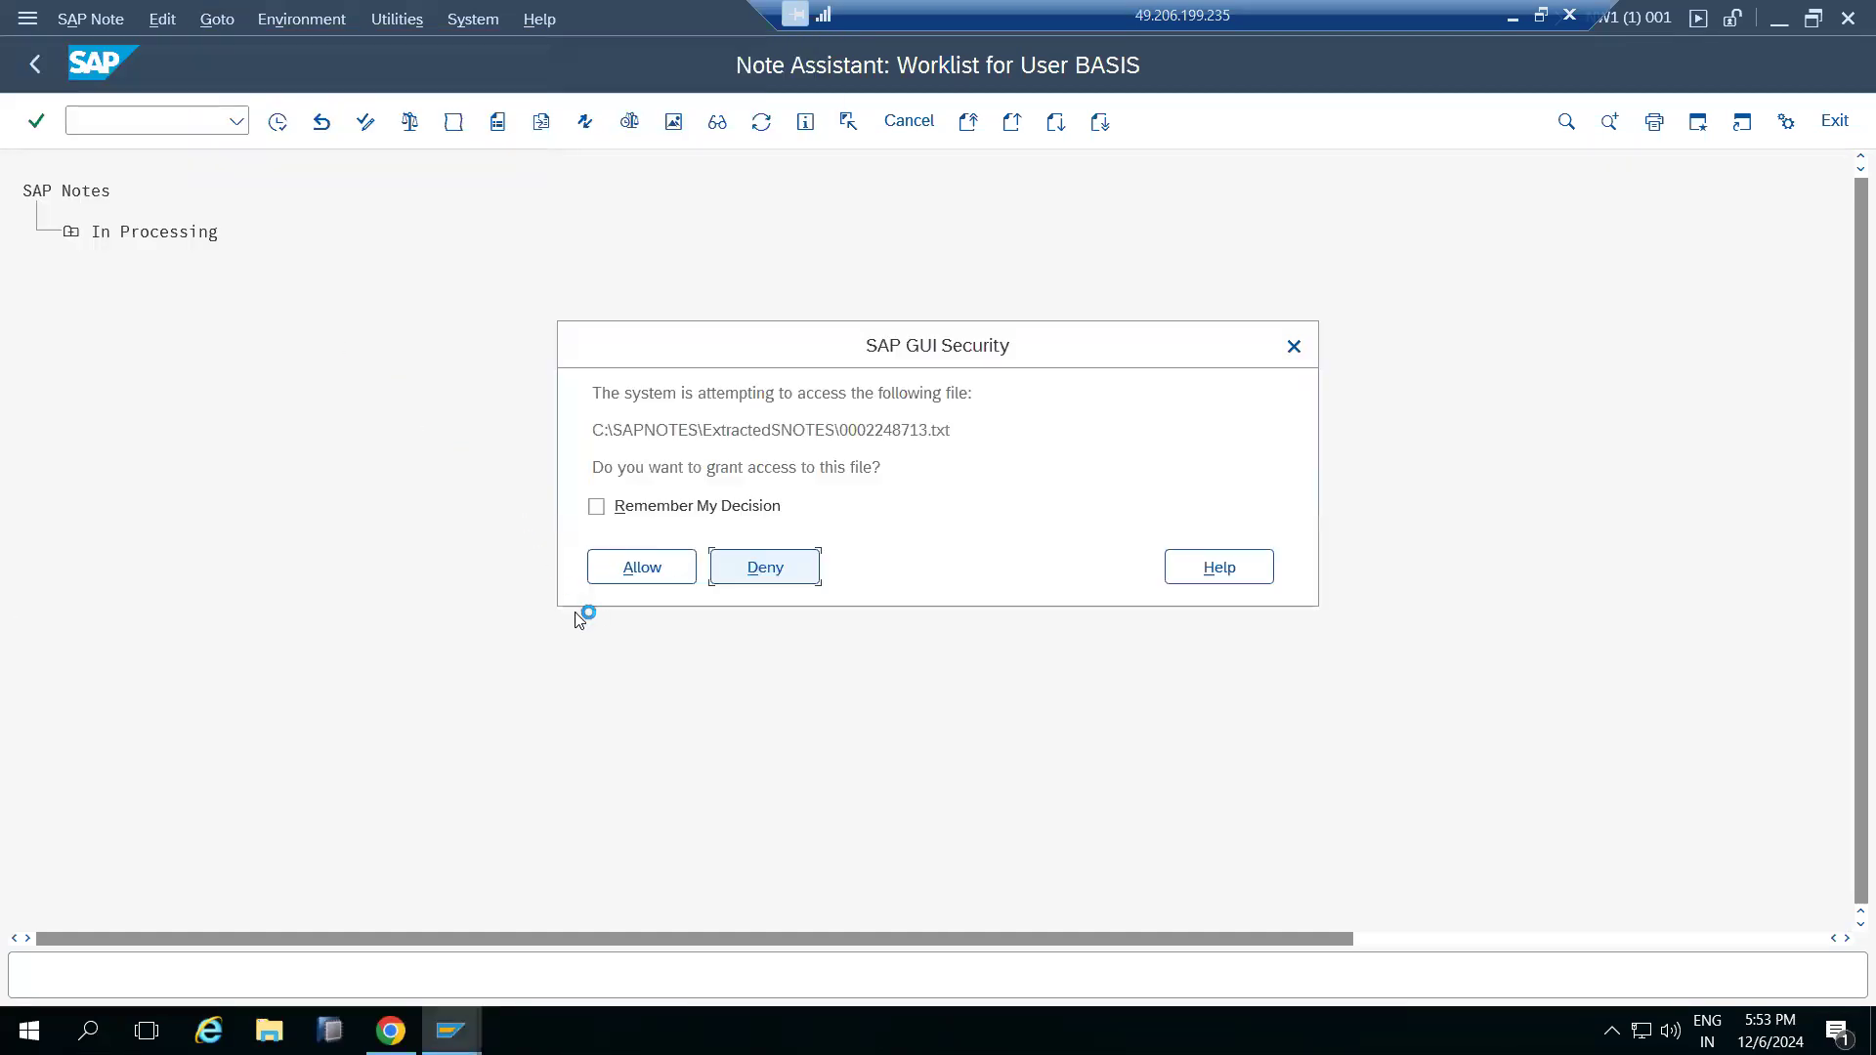
pyautogui.click(657, 569)
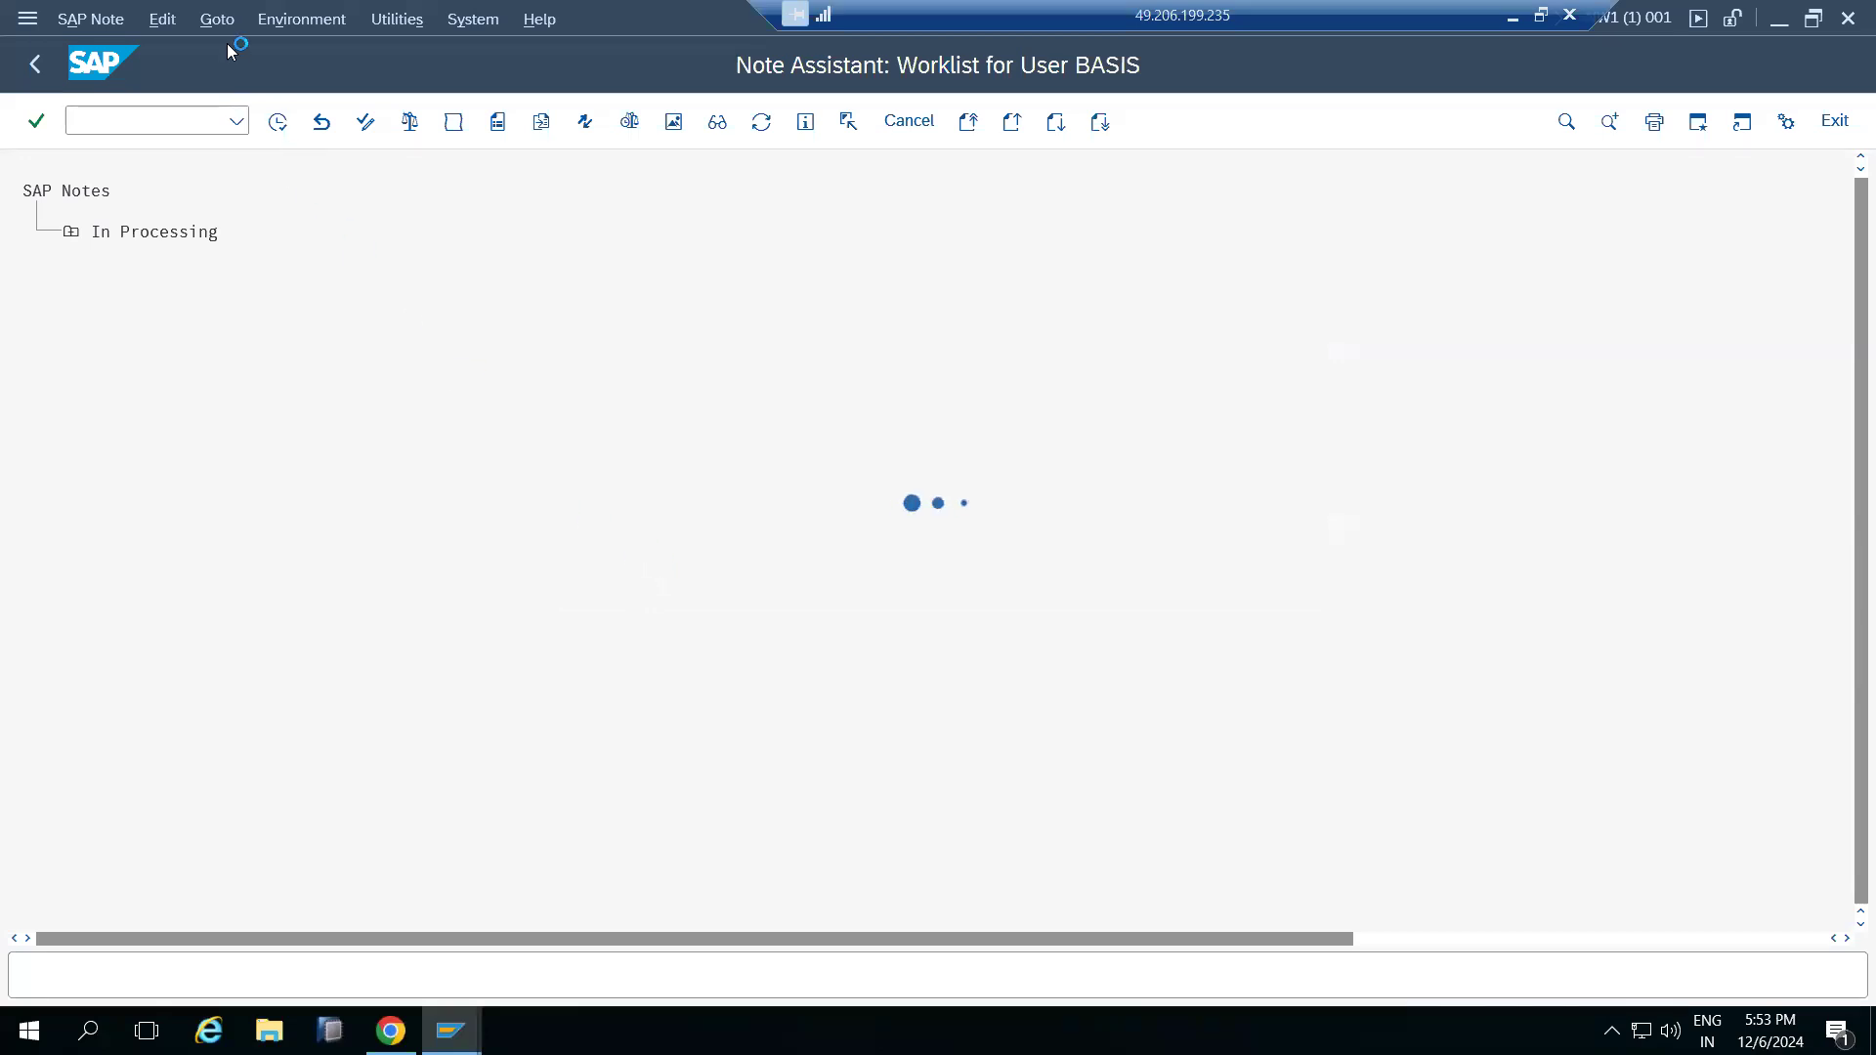
# Switch to the SUM browser page to check the Missing SAP Notes list, then return to the SAP GUI
pyautogui.moveTo(391, 1031)
pyautogui.click(350, 943)
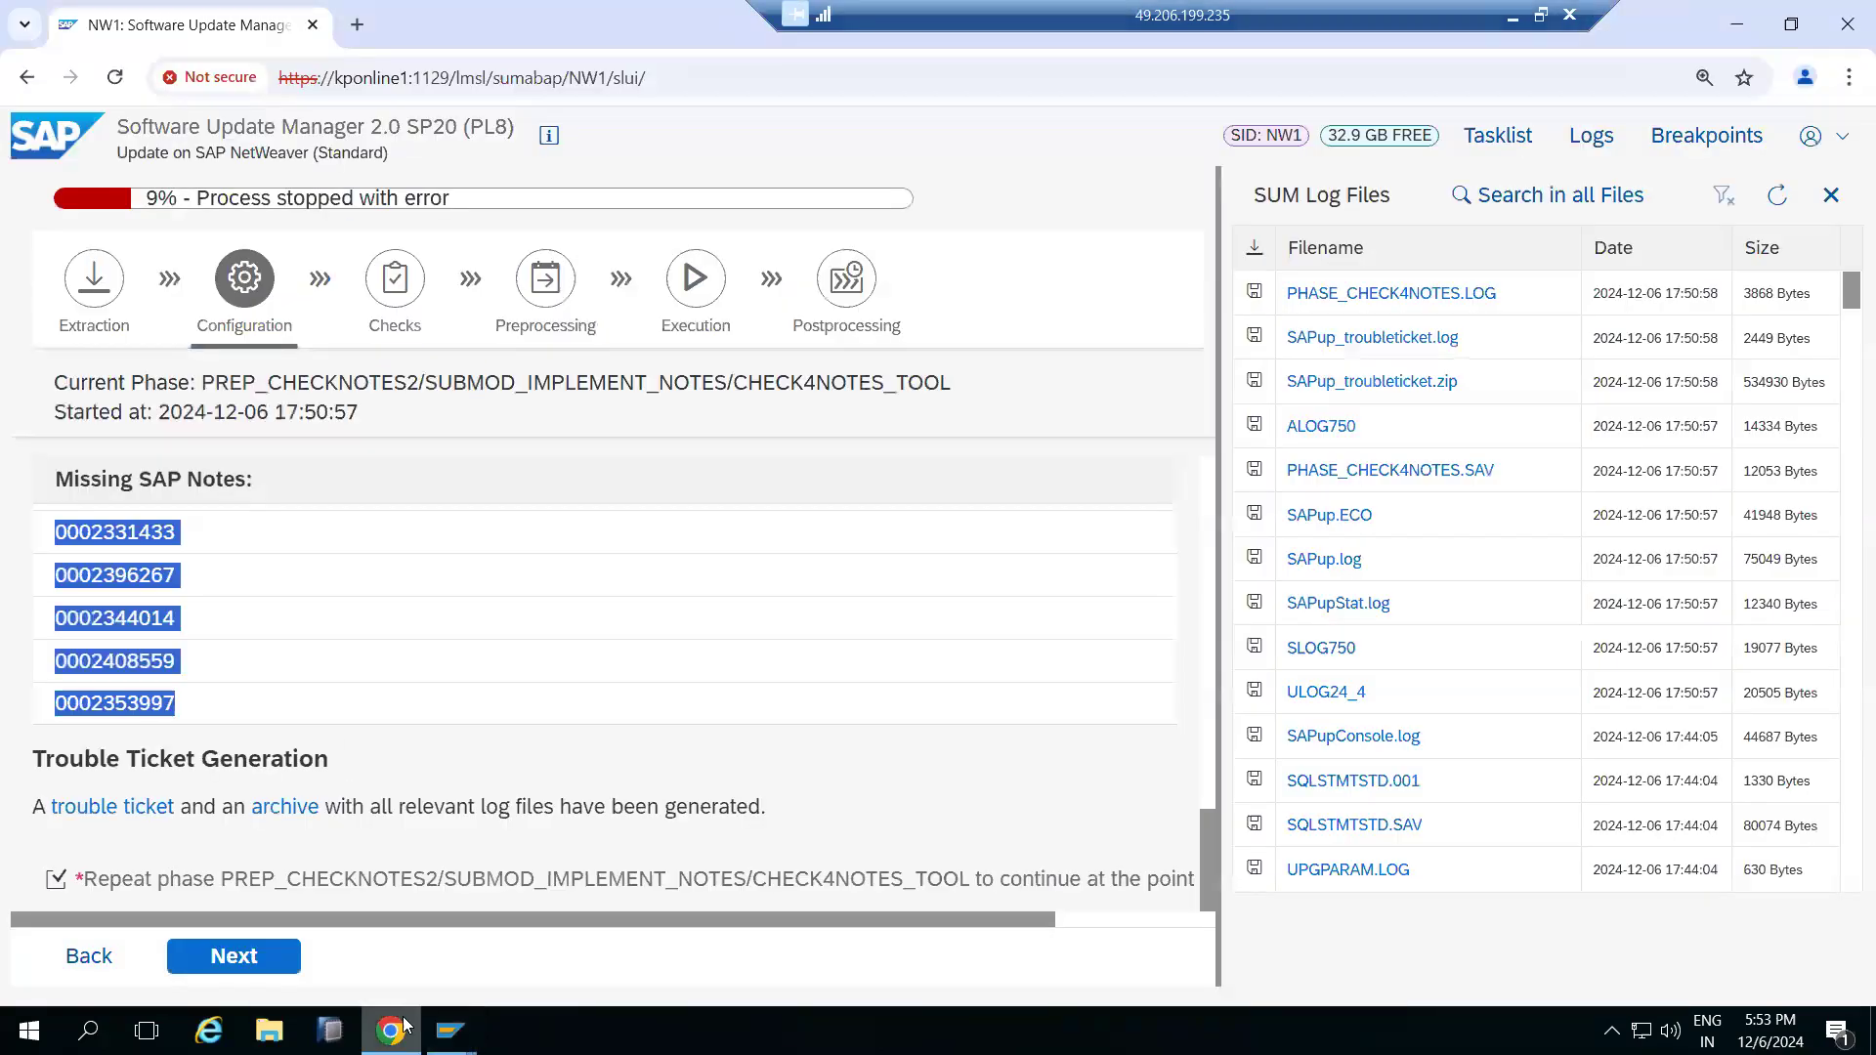
pyautogui.click(394, 1016)
pyautogui.click(70, 232)
pyautogui.click(252, 278)
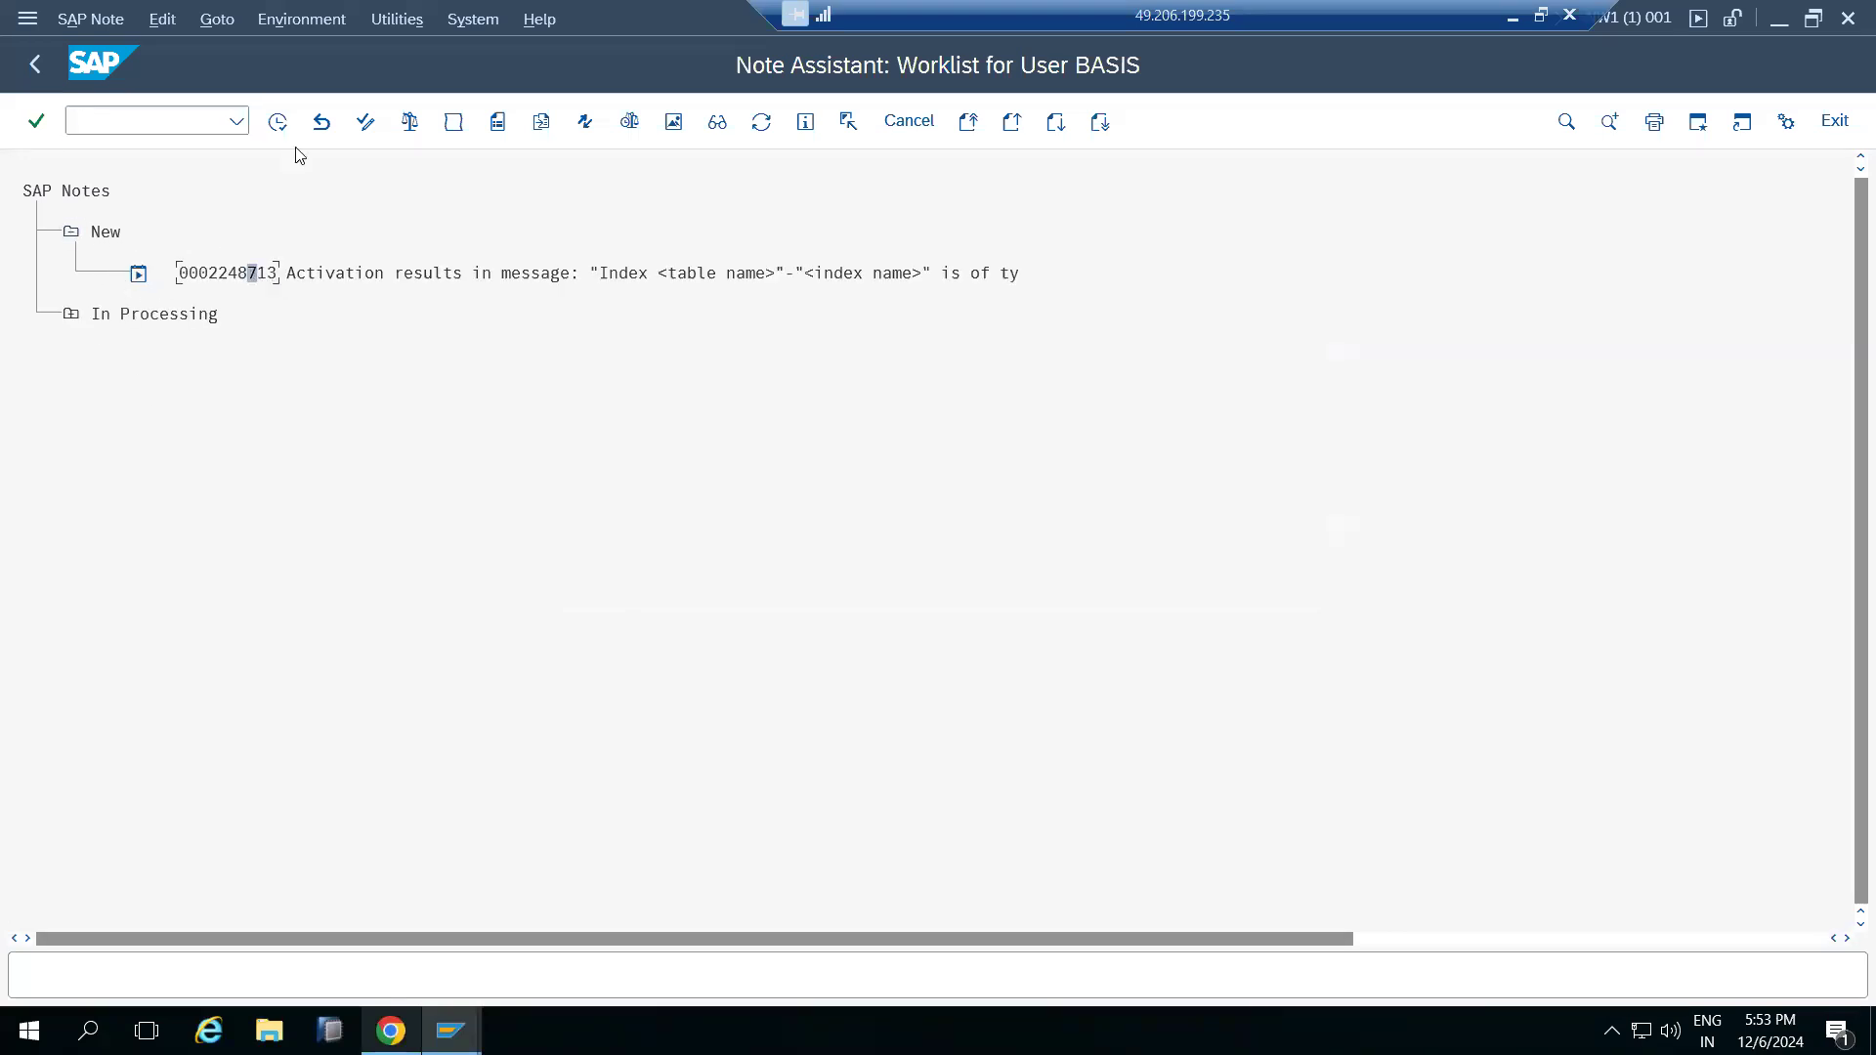
pyautogui.click(277, 122)
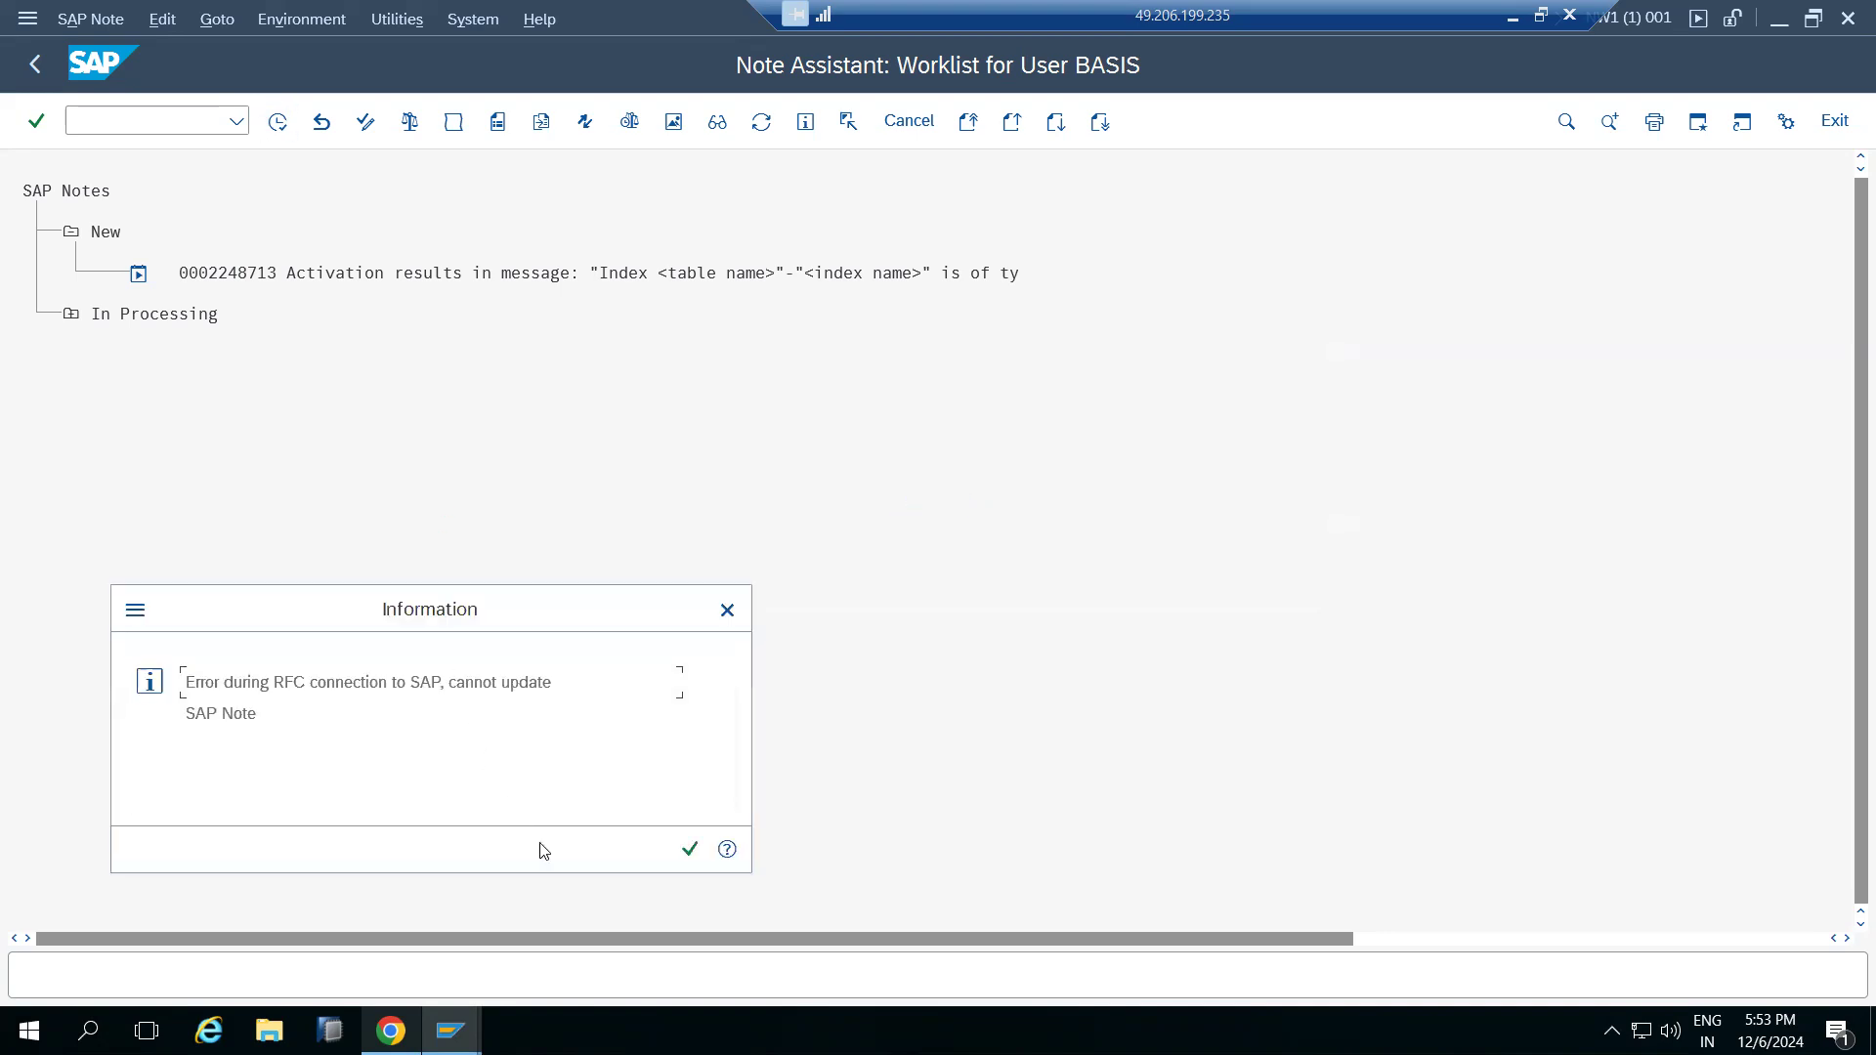
pyautogui.click(689, 850)
pyautogui.click(391, 830)
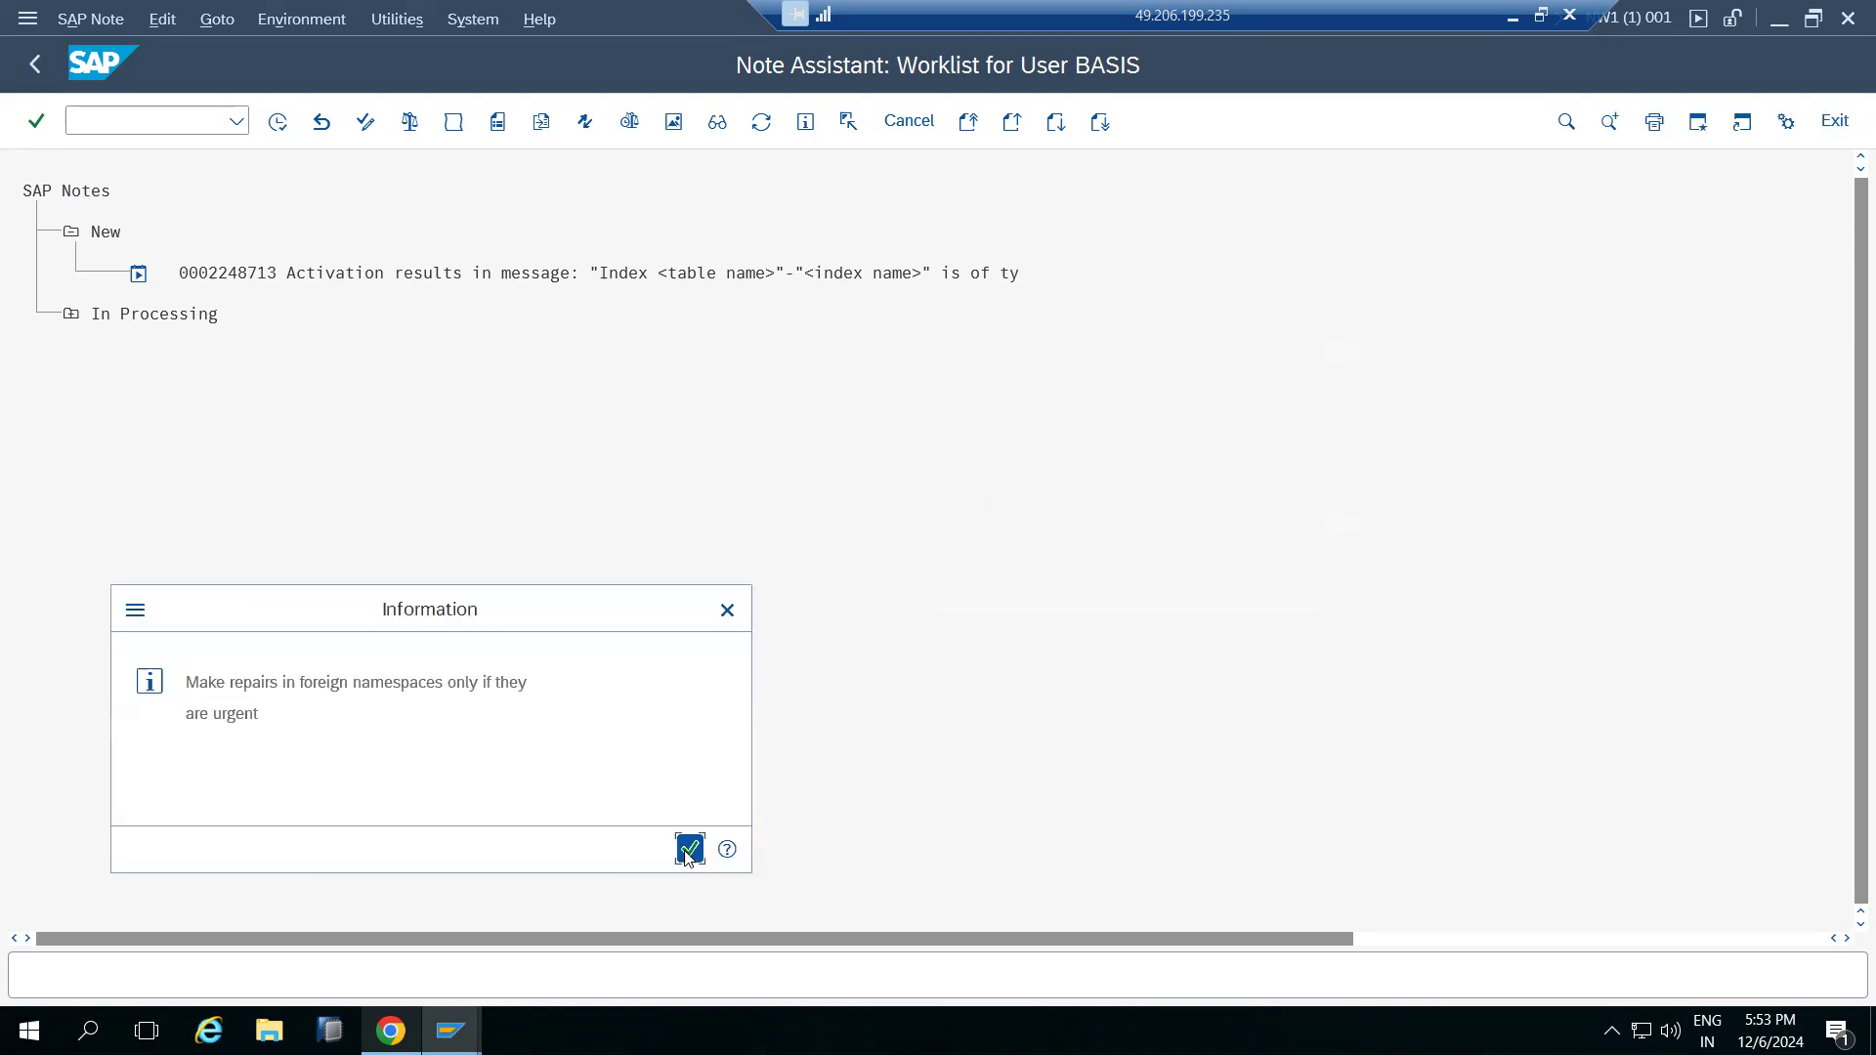
pyautogui.click(689, 849)
pyautogui.click(528, 463)
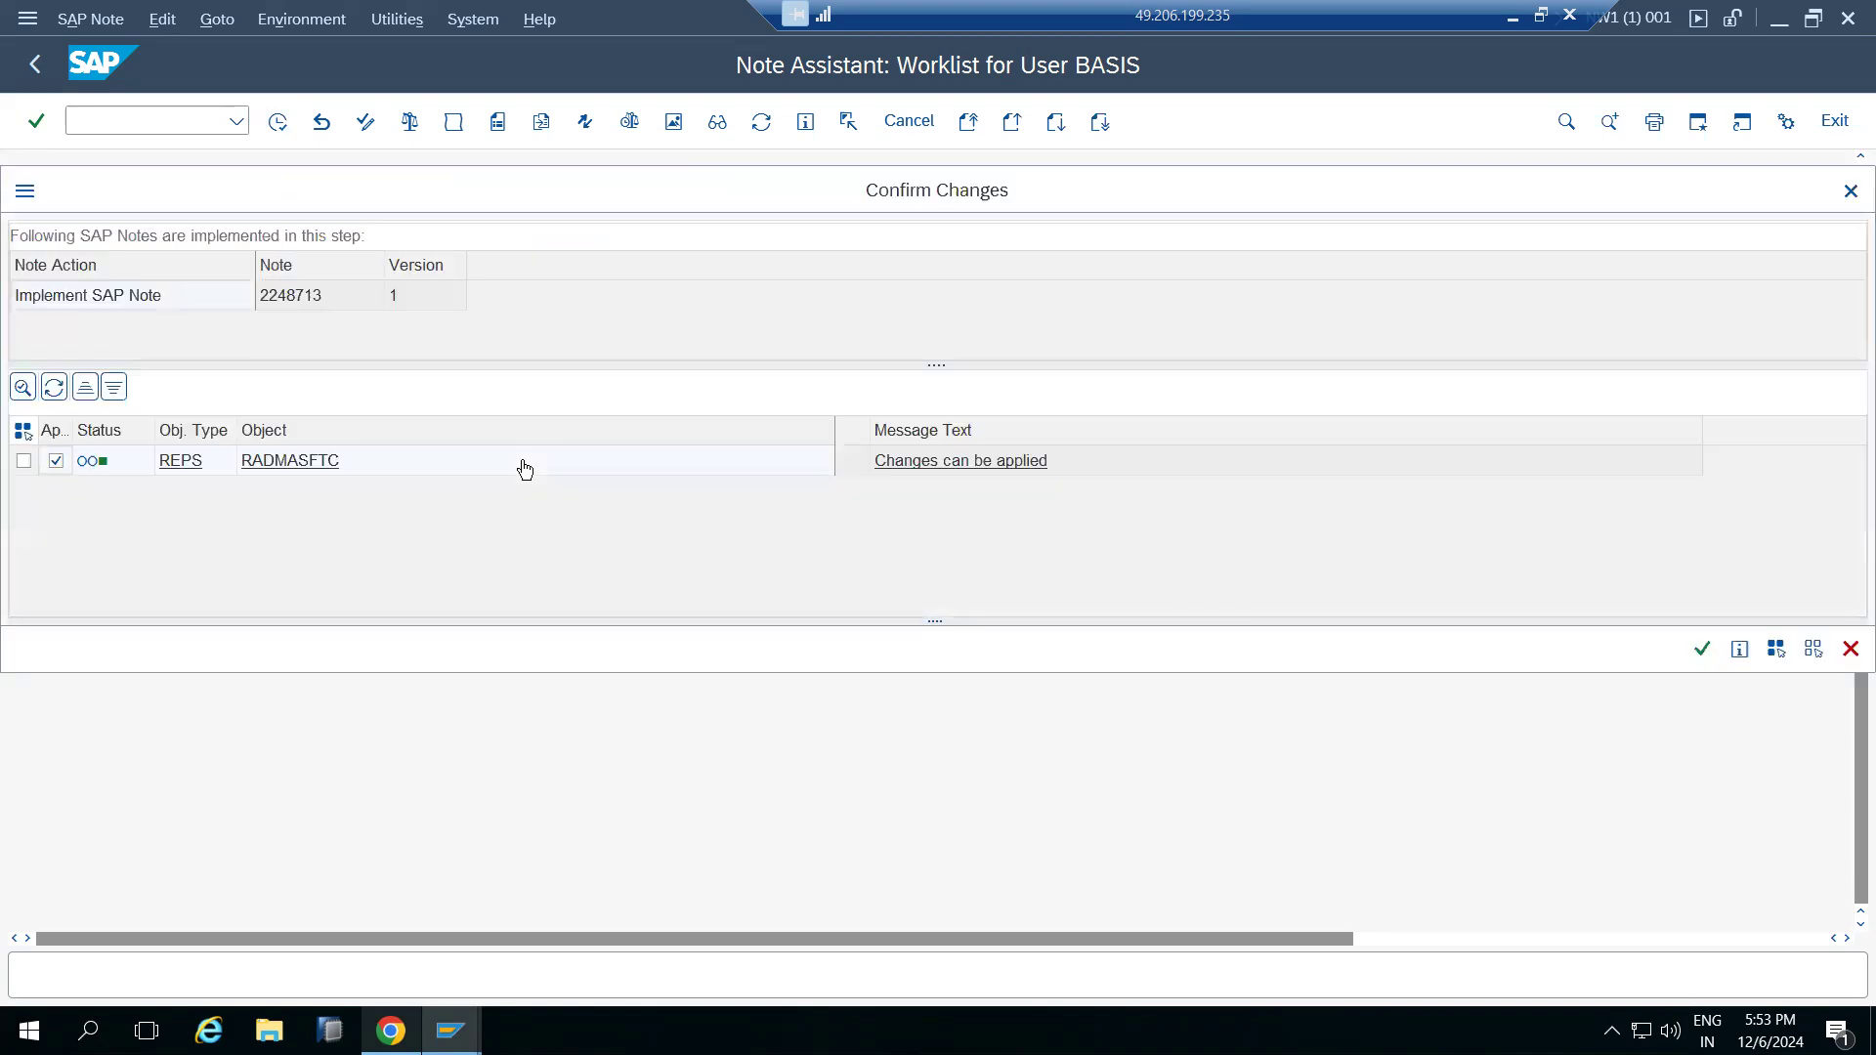
pyautogui.click(1703, 649)
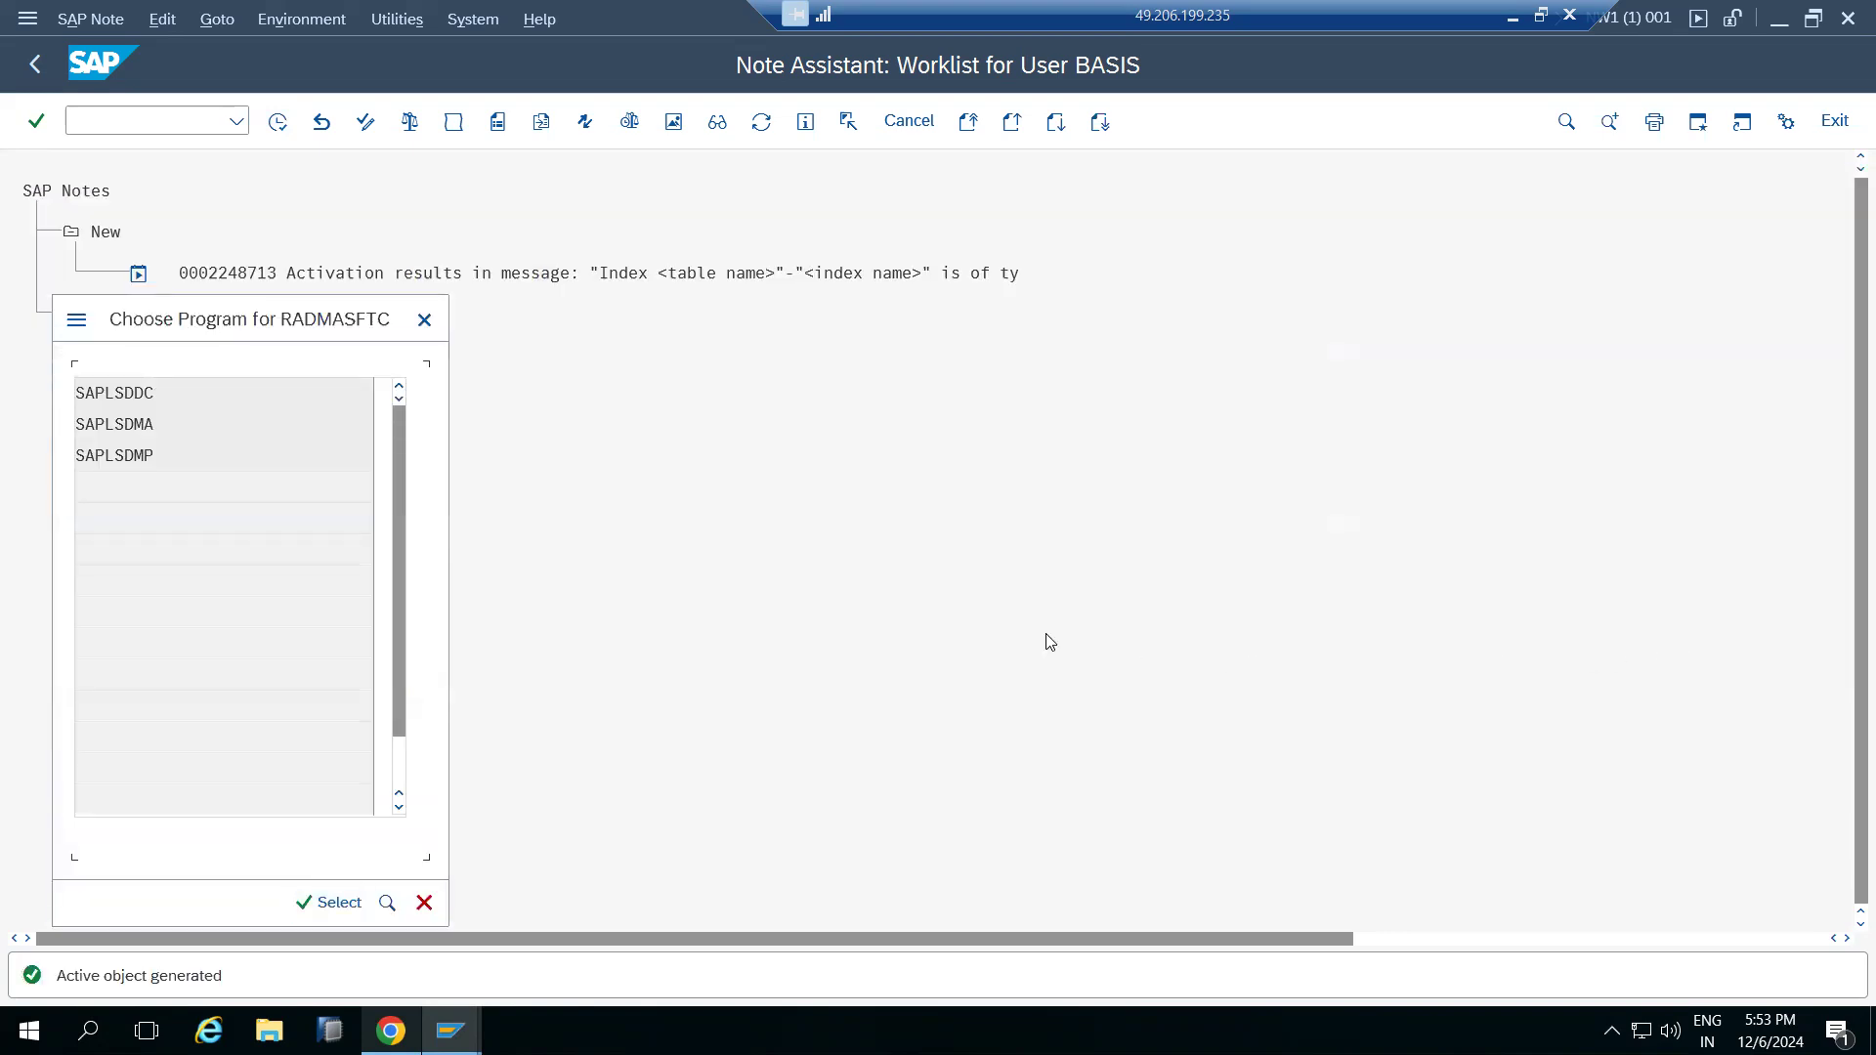
pyautogui.click(315, 903)
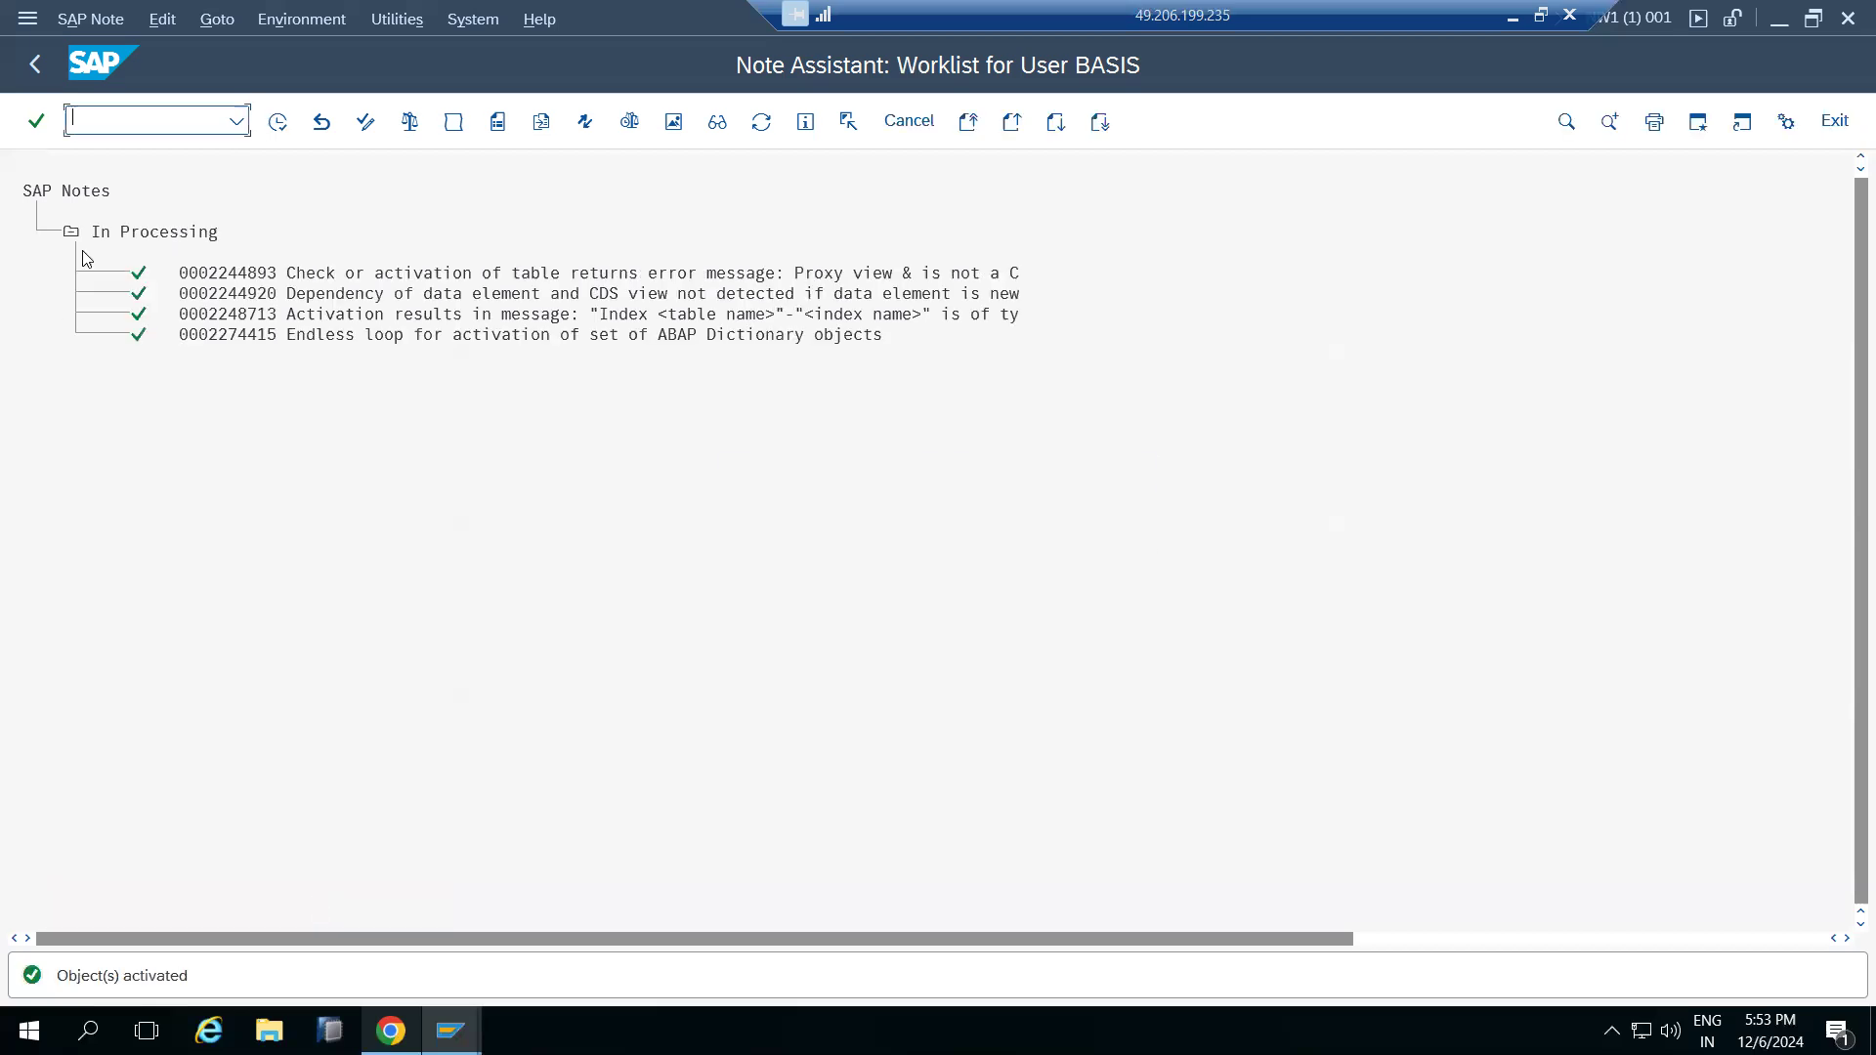
# Leave the Note Assistant for SAP Easy Access and minimize the remote desktop session
pyautogui.click(35, 66)
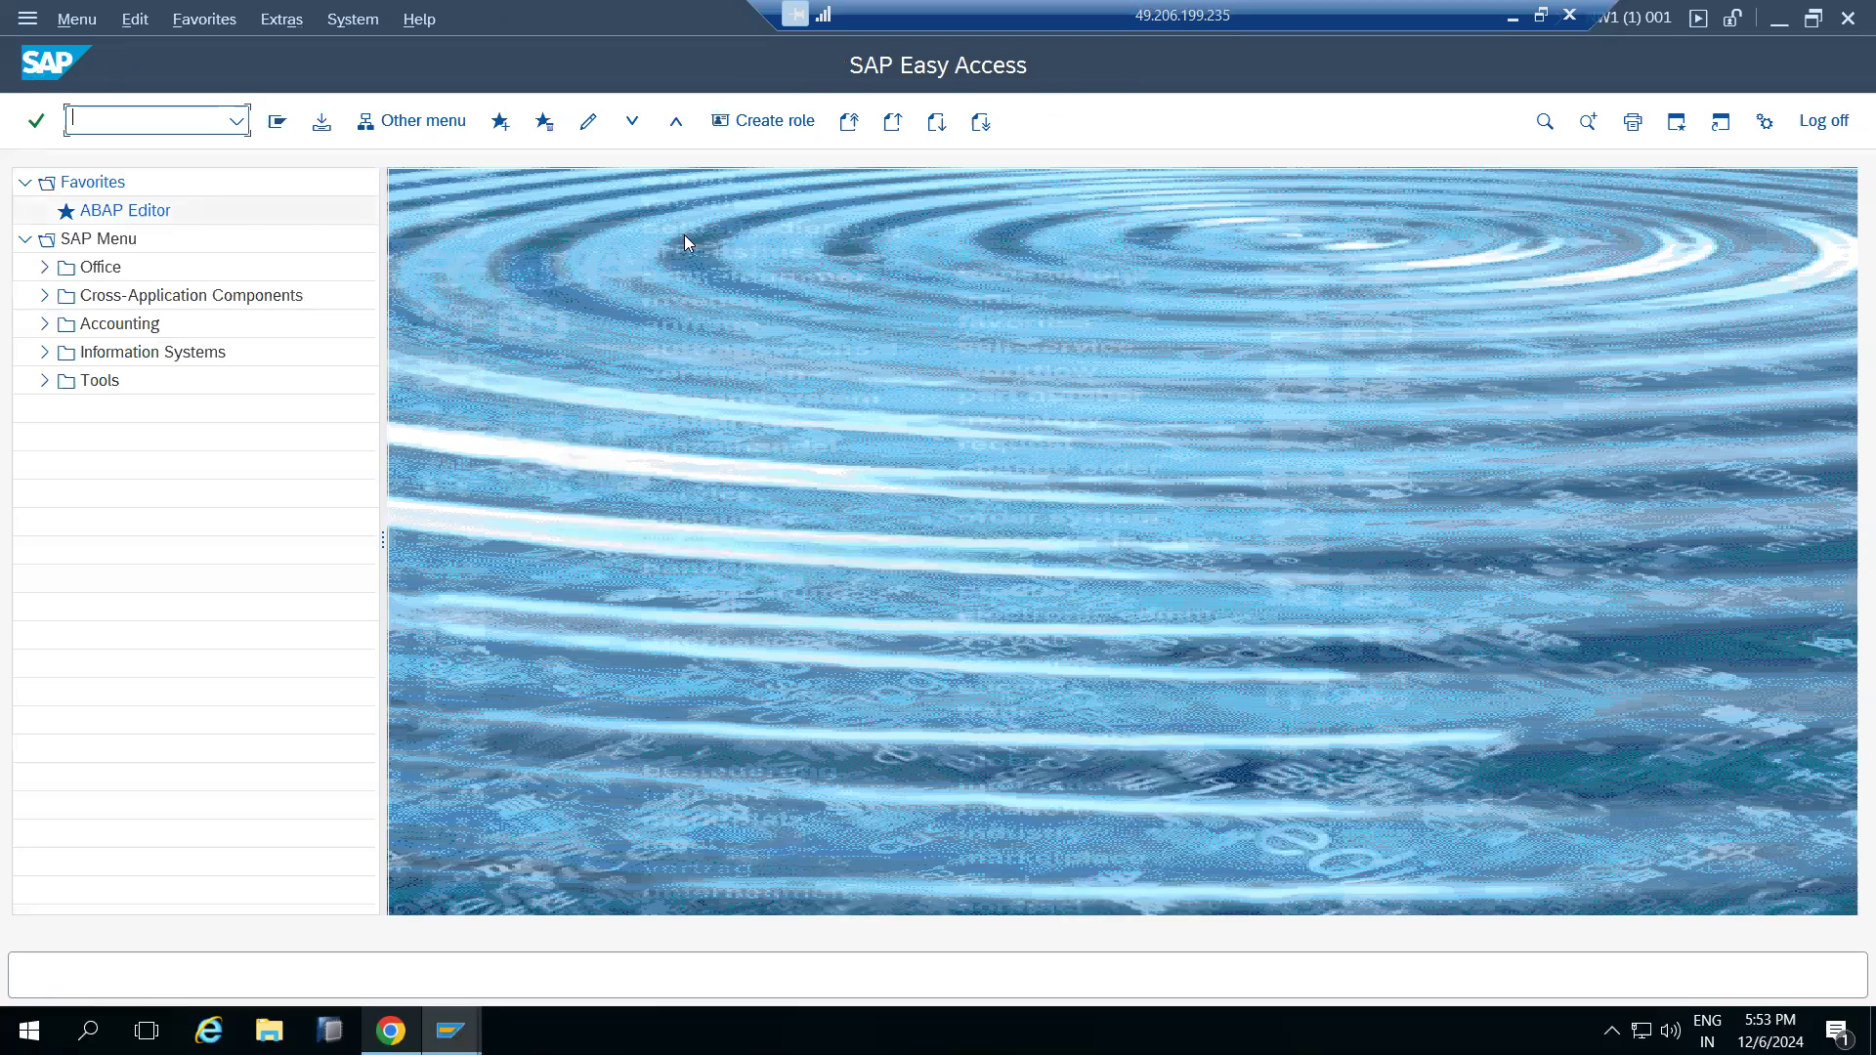
pyautogui.click(1504, 20)
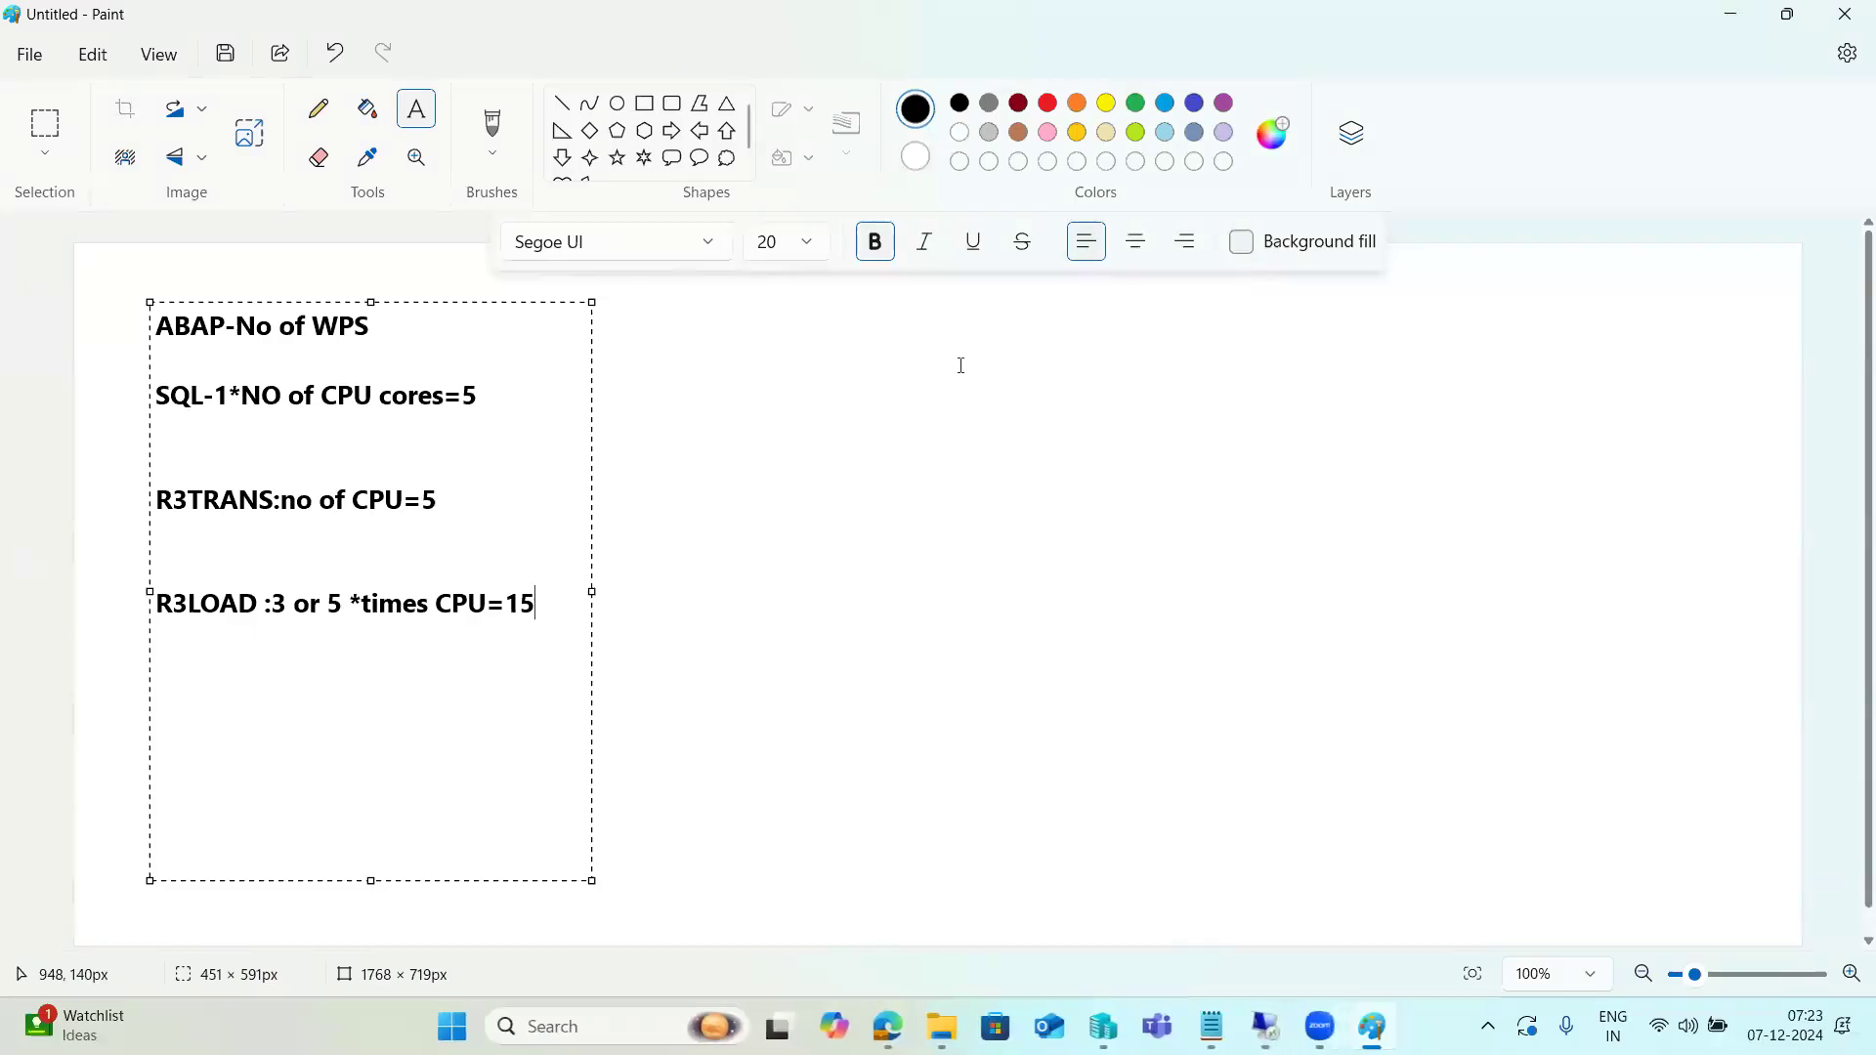